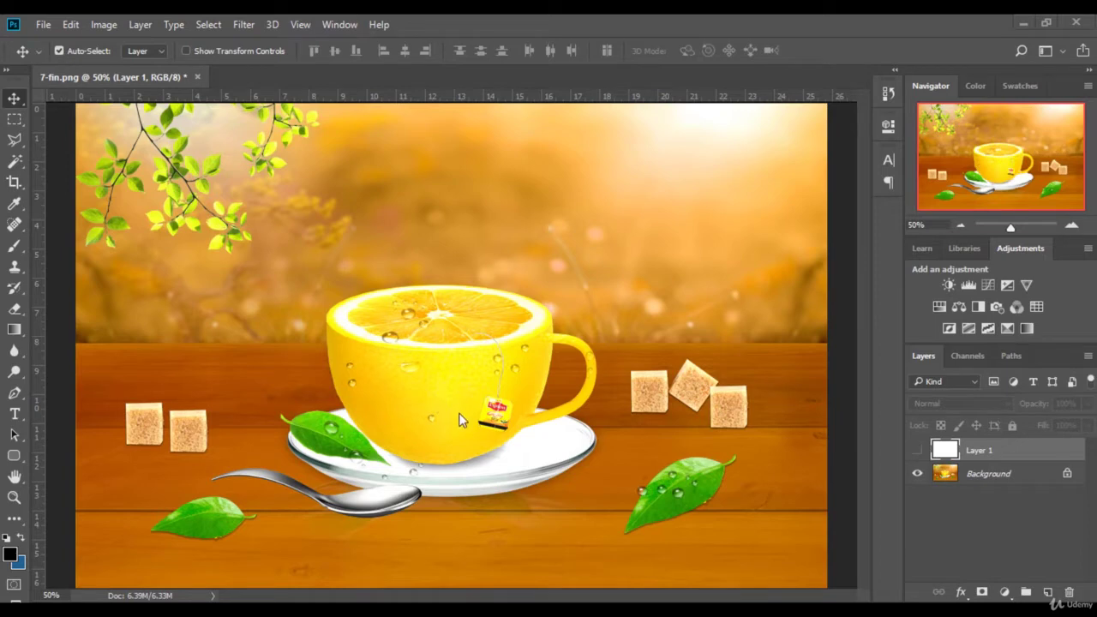
Show the white Layer 1 and delete the Background composite layer.
{"action": "left_click", "coordinate": [917, 450]}
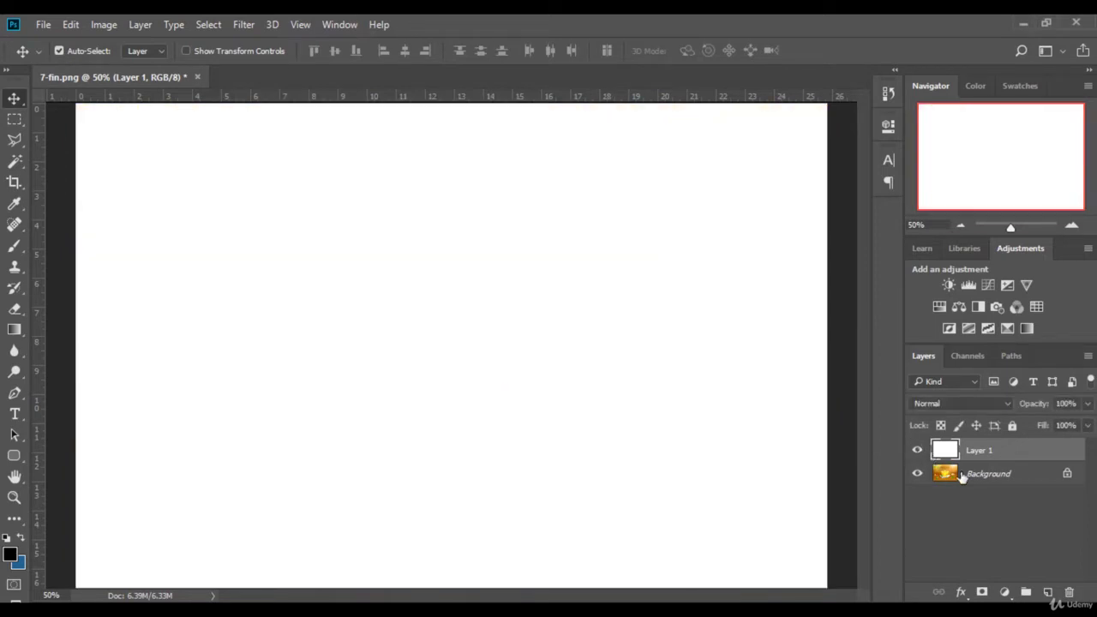
{"action": "left_click", "coordinate": [965, 474]}
{"action": "key", "text": "Delete"}
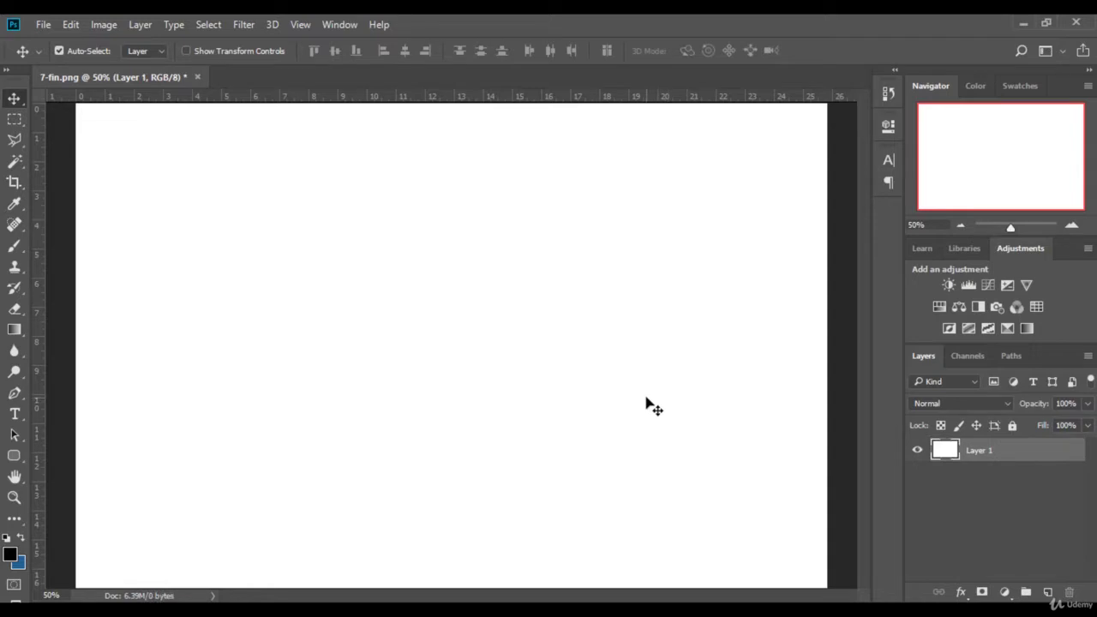
Preview Nature-Background-3EC from the source images folder in Photo Viewer.
{"action": "left_click", "coordinate": [145, 614]}
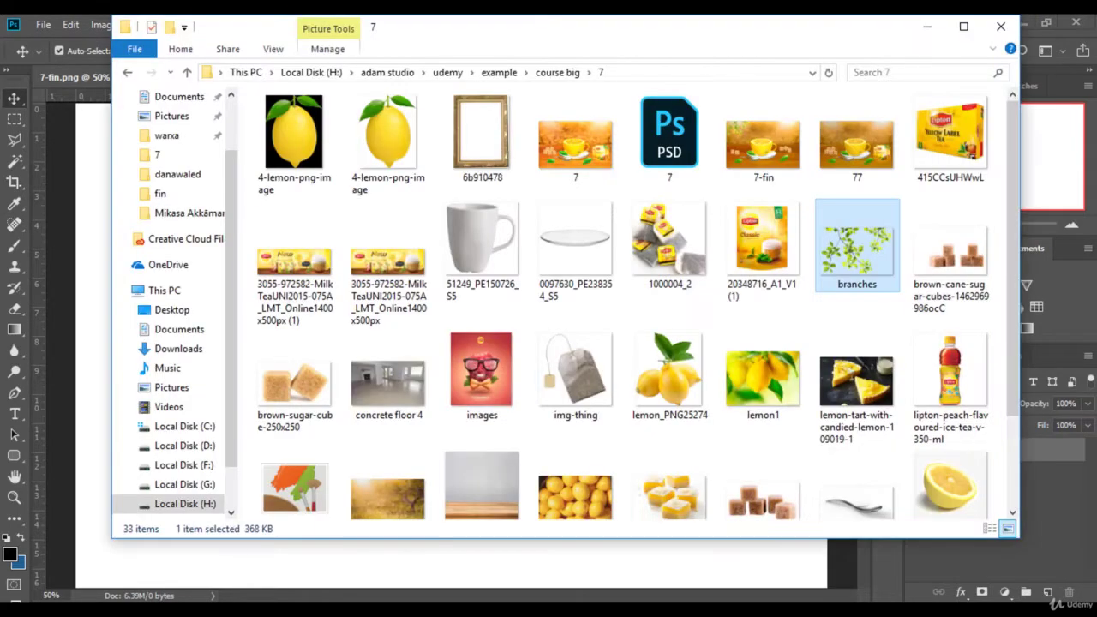
{"action": "scroll", "coordinate": [403, 381], "scroll_direction": "down", "scroll_amount": 2}
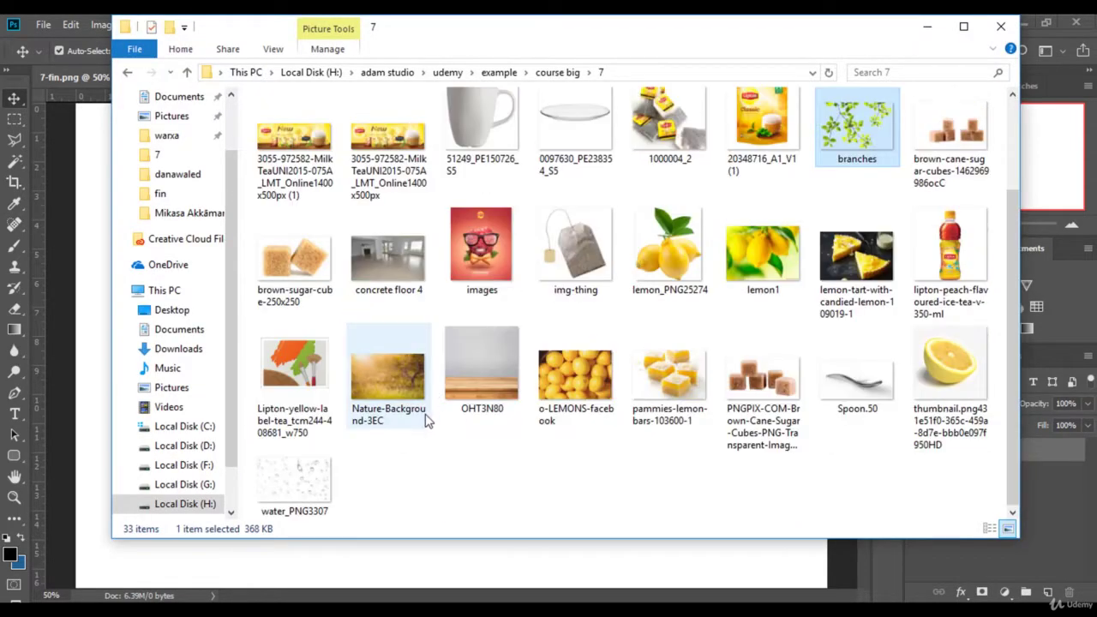
{"action": "double_click", "coordinate": [393, 379]}
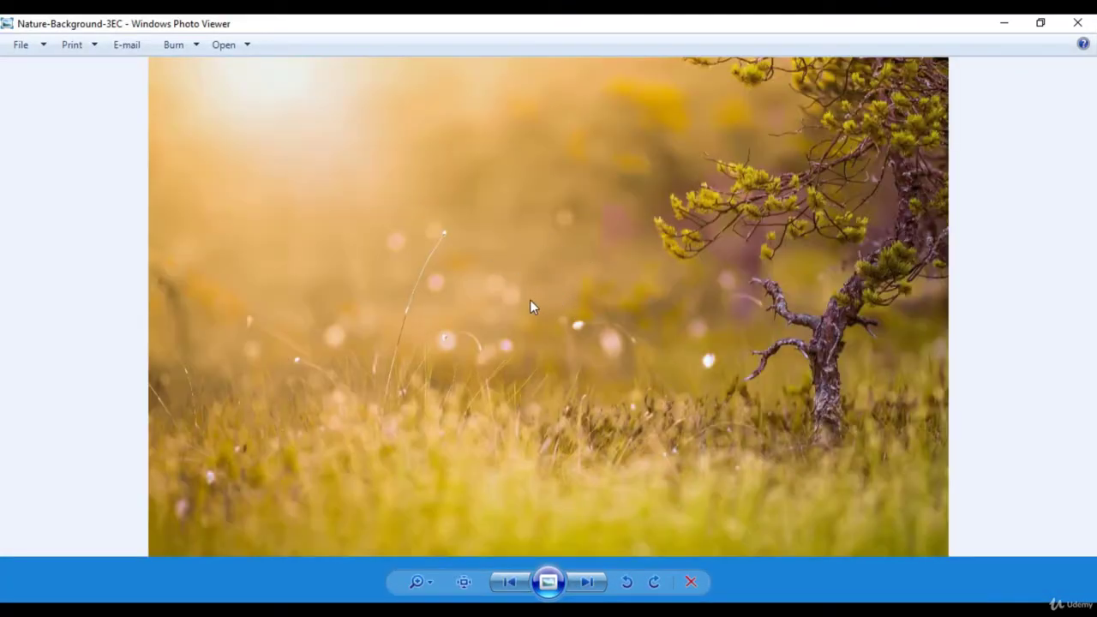
Send the Nature-Background-3EC photo to Adobe Photoshop CC 2018 via Open With.
{"action": "right_click", "coordinate": [479, 213]}
{"action": "mouse_move", "coordinate": [563, 224]}
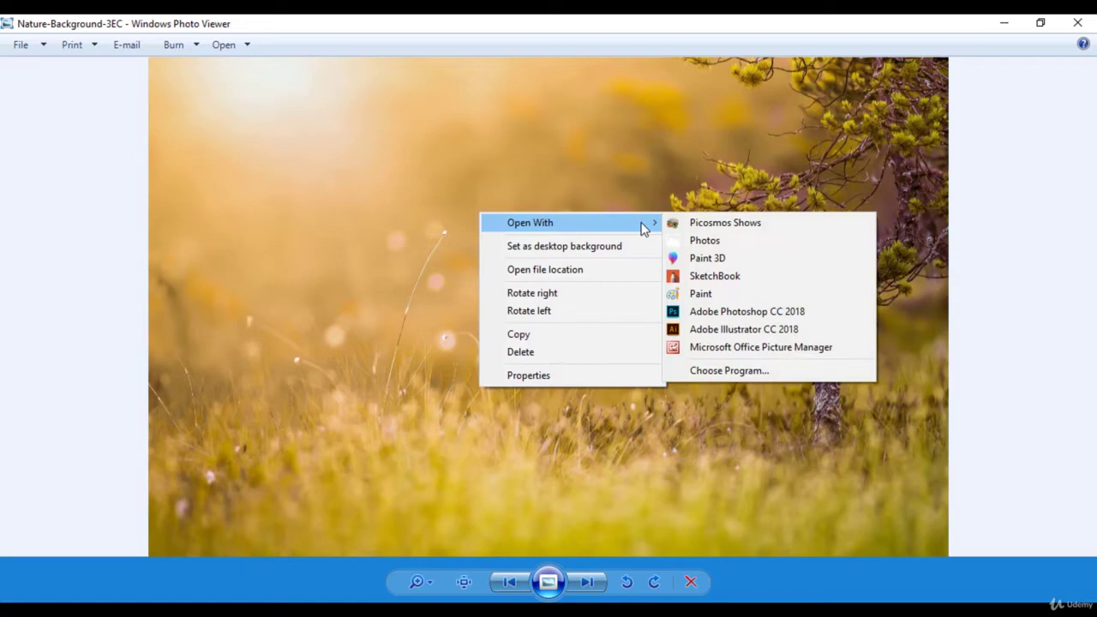
{"action": "left_click", "coordinate": [708, 312]}
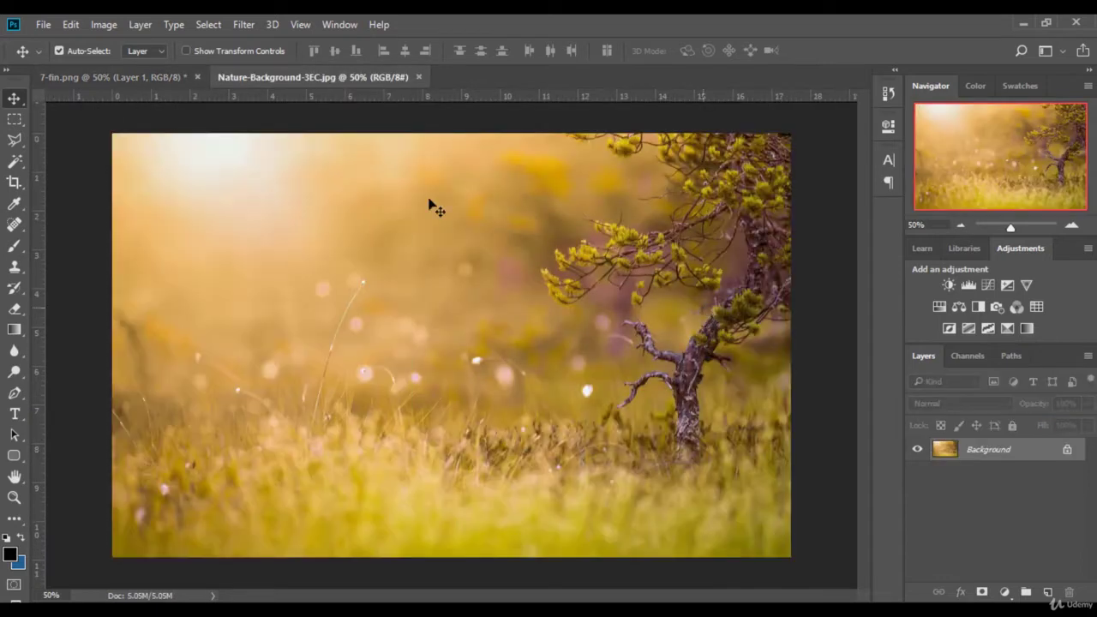
Bring the nature photo into 7-fin.png as Layer 2 and stretch it taller and wider.
{"action": "left_click_drag", "start_coordinate": [241, 189], "coordinate": [455, 377]}
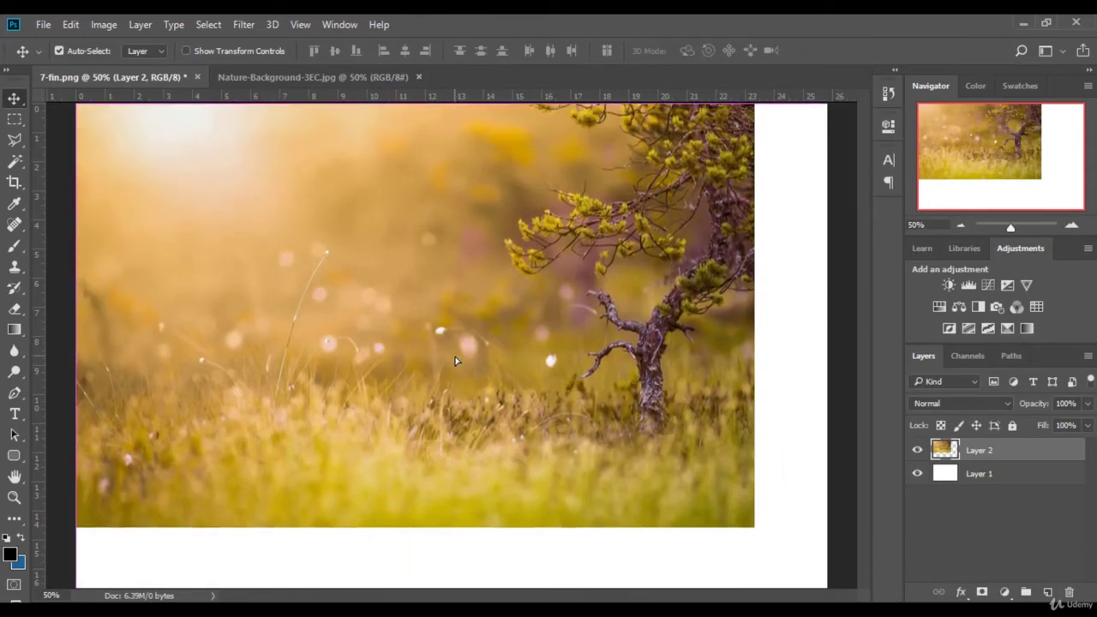
{"action": "left_click", "coordinate": [271, 52]}
{"action": "left_click_drag", "start_coordinate": [756, 529], "coordinate": [847, 577]}
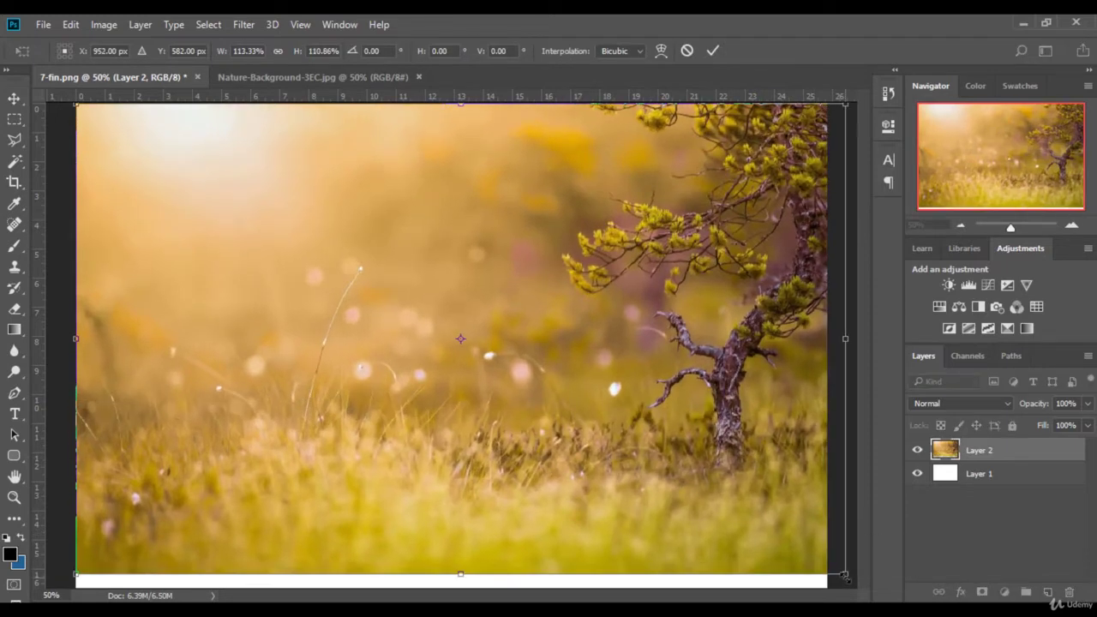
{"action": "mouse_move", "coordinate": [1009, 230]}
{"action": "left_mouse_down"}
{"action": "mouse_move", "coordinate": [999, 227]}
{"action": "mouse_move", "coordinate": [1009, 227]}
{"action": "left_mouse_up"}
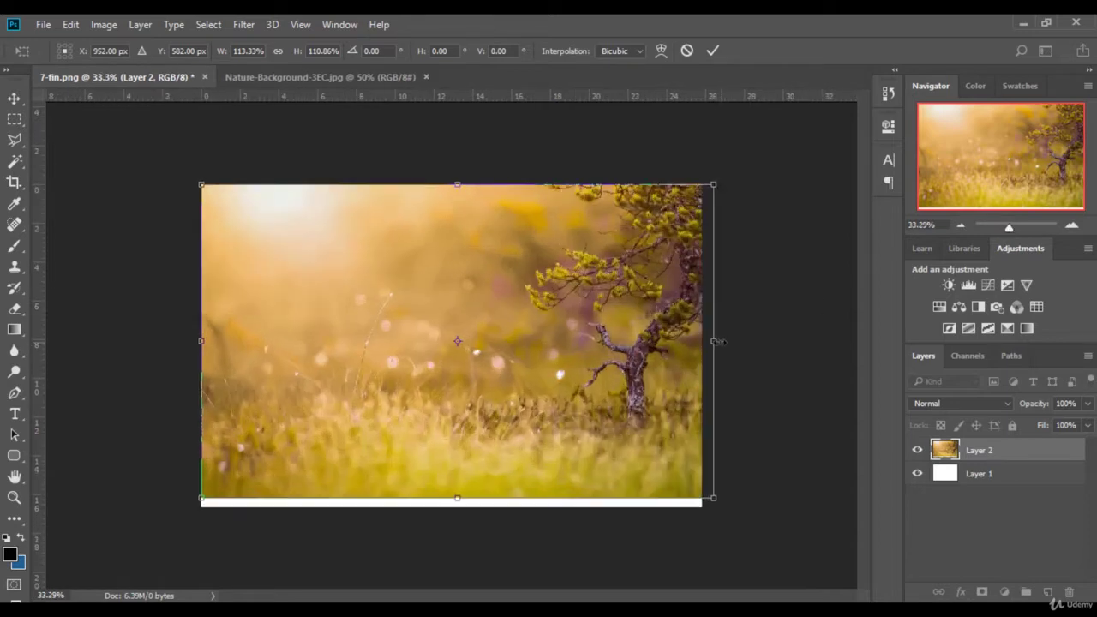
{"action": "left_click_drag", "start_coordinate": [720, 341], "coordinate": [813, 341]}
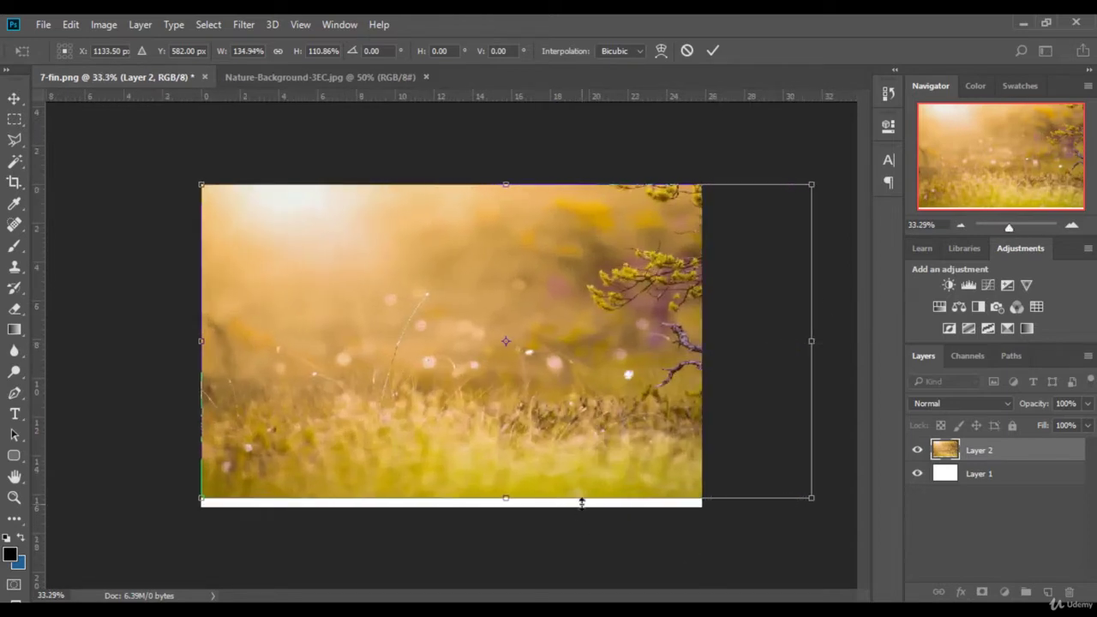
{"action": "left_click_drag", "start_coordinate": [581, 502], "coordinate": [585, 539]}
{"action": "left_click_drag", "start_coordinate": [602, 453], "coordinate": [735, 379]}
{"action": "left_click_drag", "start_coordinate": [810, 335], "coordinate": [874, 334]}
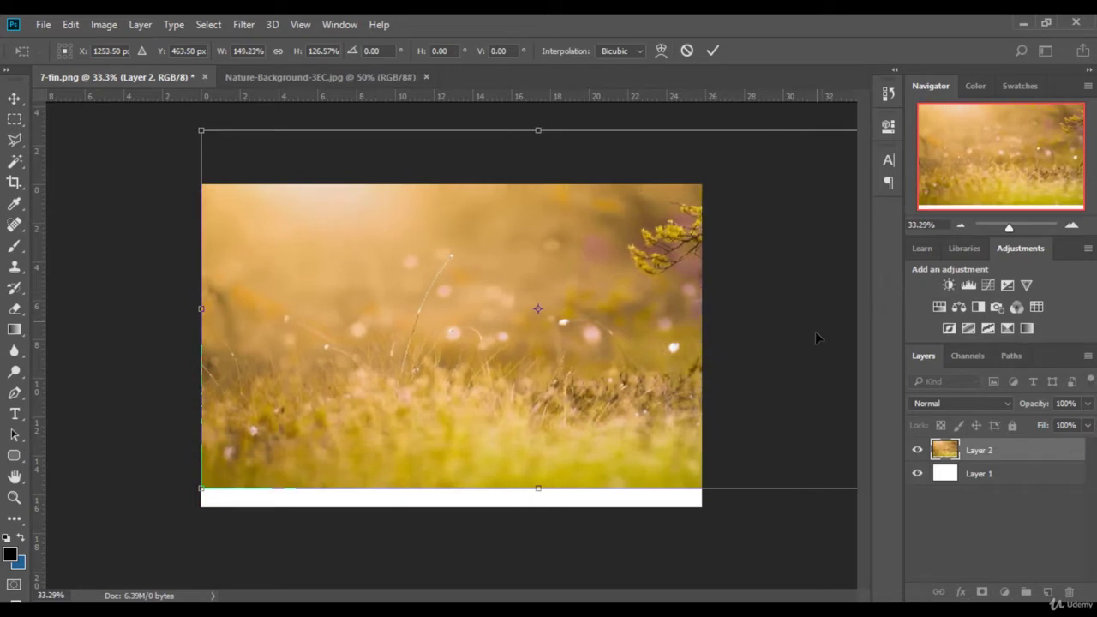
{"action": "left_click_drag", "start_coordinate": [538, 131], "coordinate": [539, 96]}
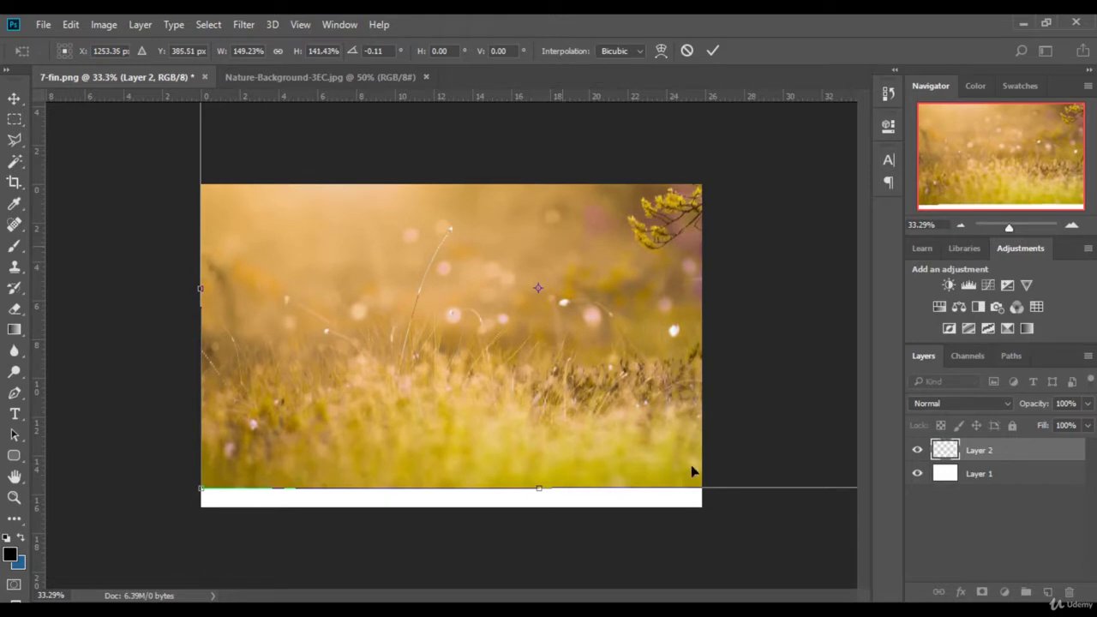
{"action": "left_click_drag", "start_coordinate": [622, 491], "coordinate": [623, 524]}
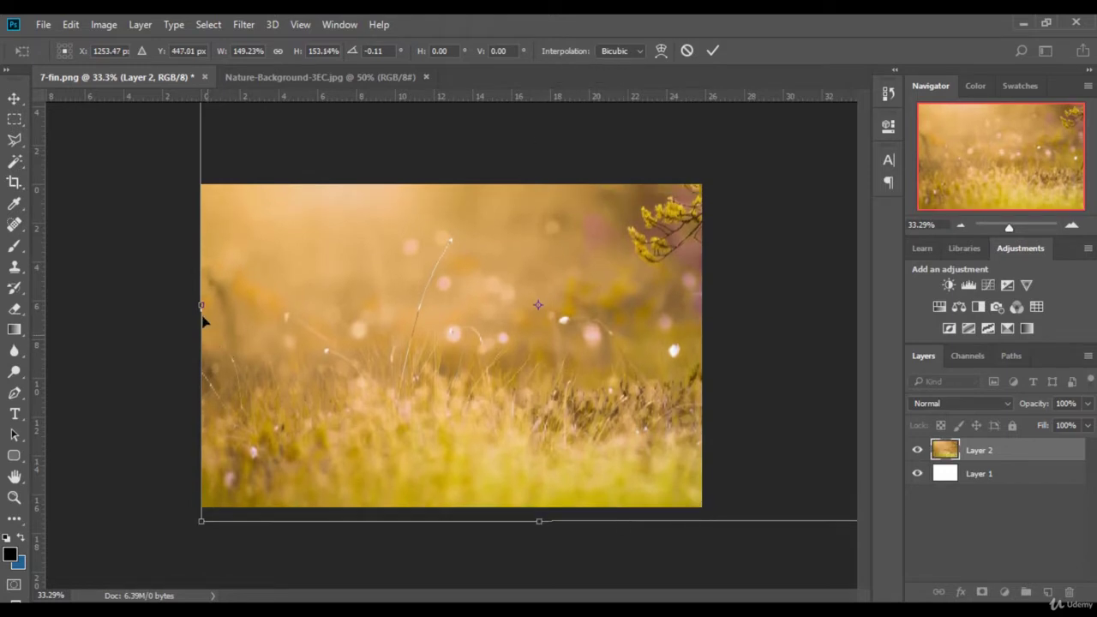
Widen the photo leftward and shift it right to push the tree out, then commit.
{"action": "left_click_drag", "start_coordinate": [200, 318], "coordinate": [146, 310]}
{"action": "left_click_drag", "start_coordinate": [265, 321], "coordinate": [326, 318]}
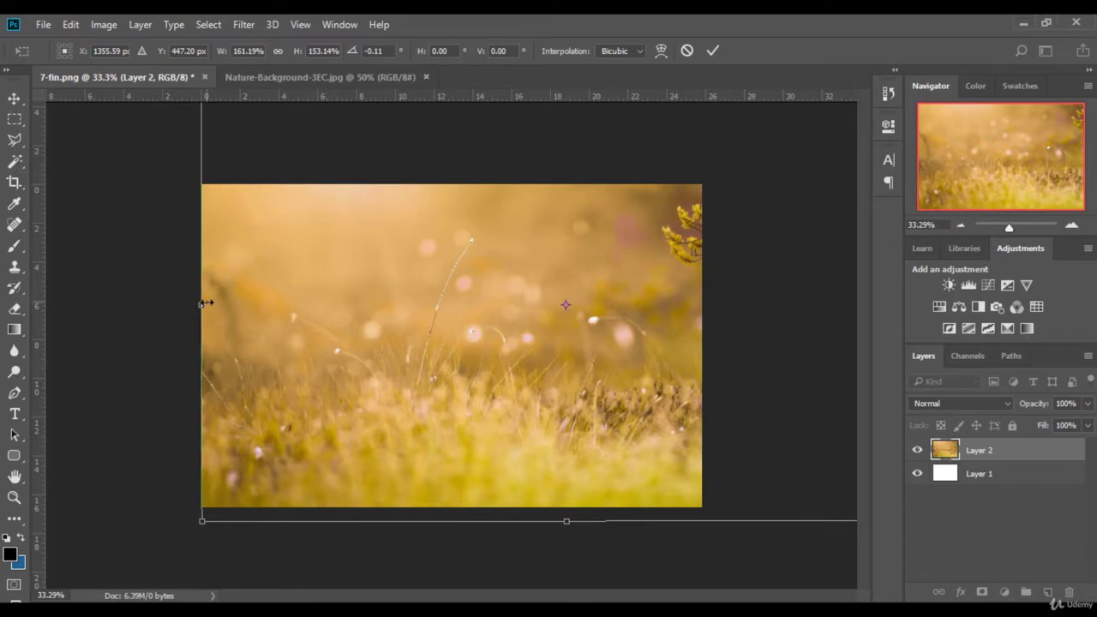
{"action": "left_click_drag", "start_coordinate": [202, 304], "coordinate": [162, 305]}
{"action": "left_click_drag", "start_coordinate": [265, 308], "coordinate": [303, 310]}
{"action": "left_click_drag", "start_coordinate": [196, 308], "coordinate": [186, 306]}
{"action": "left_click_drag", "start_coordinate": [286, 317], "coordinate": [301, 317]}
{"action": "left_click", "coordinate": [705, 51]}
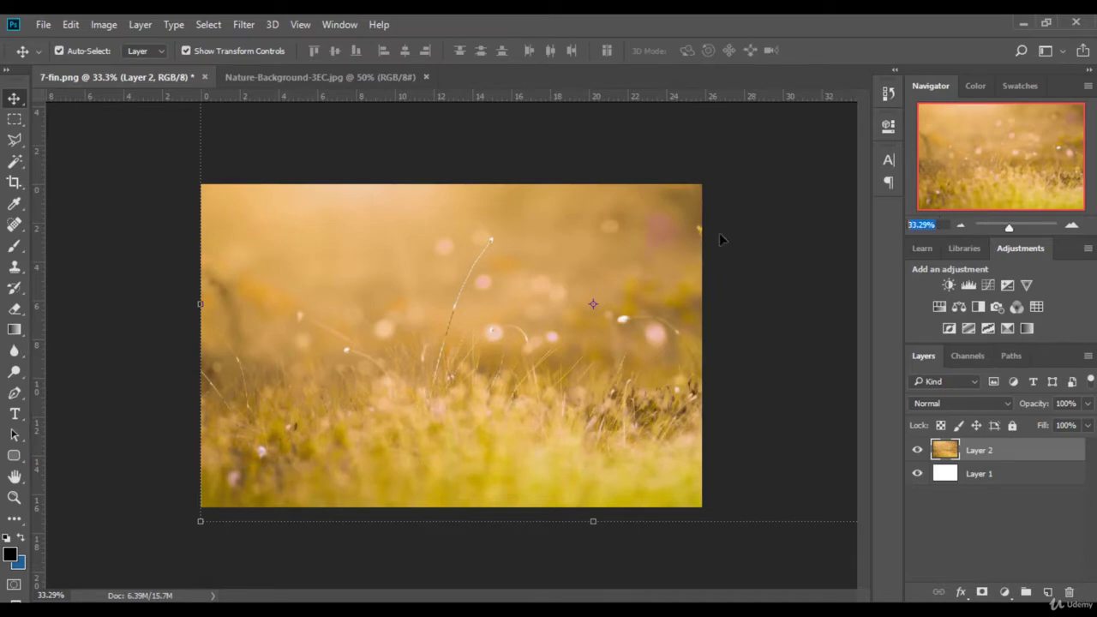
Zoom the document to 50% and preview OHT3N80 from the image folder.
{"action": "key", "text": "ctrl+plus"}
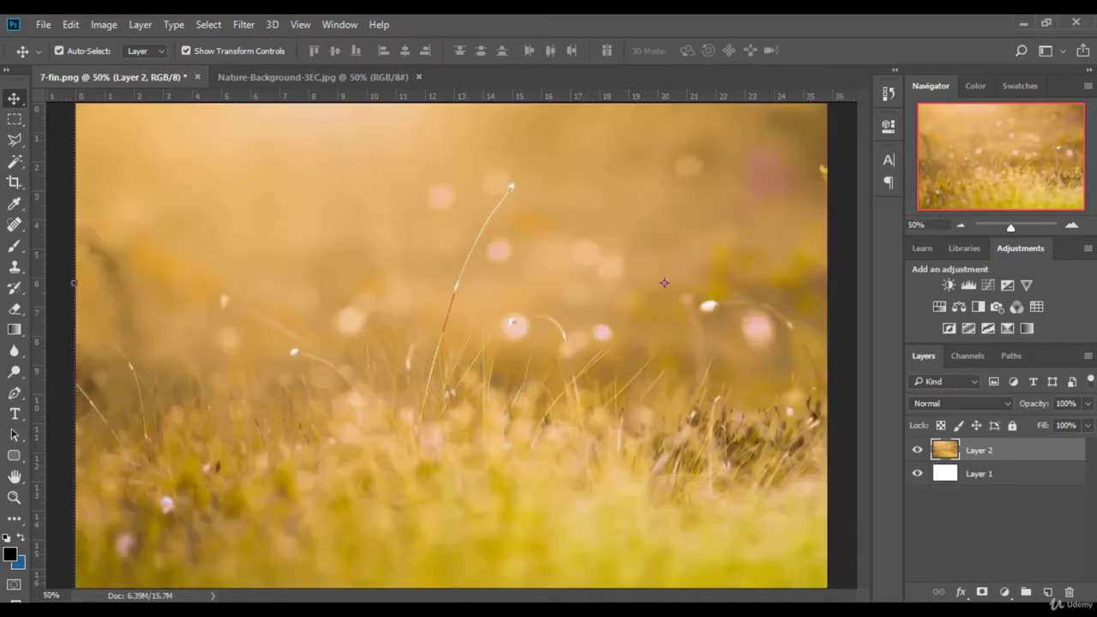
{"action": "key", "text": "alt+Tab"}
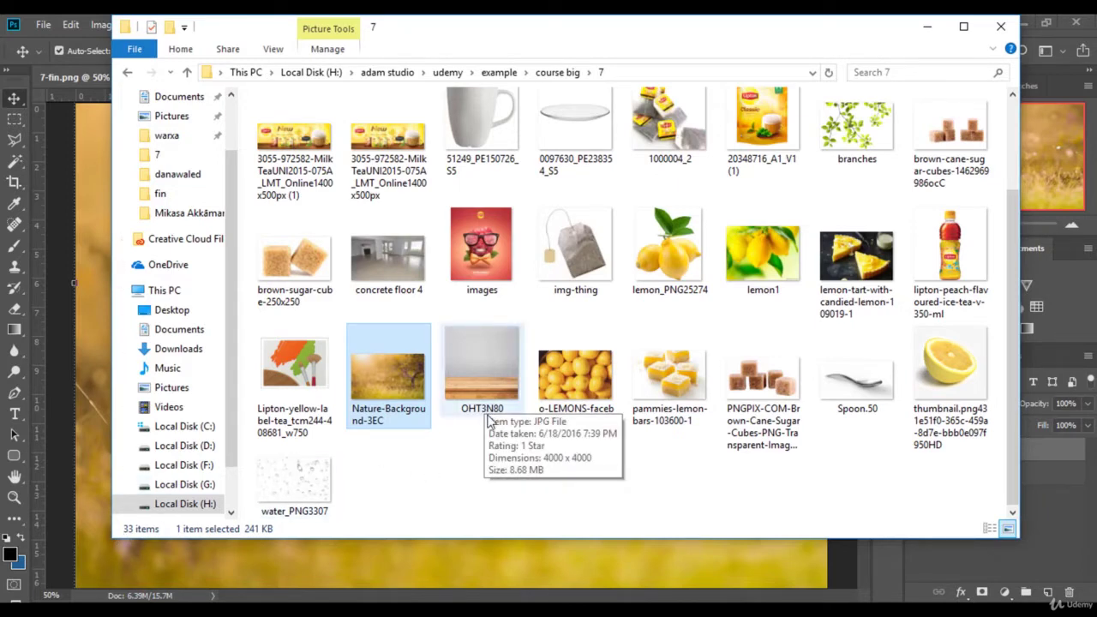
{"action": "double_click", "coordinate": [488, 384]}
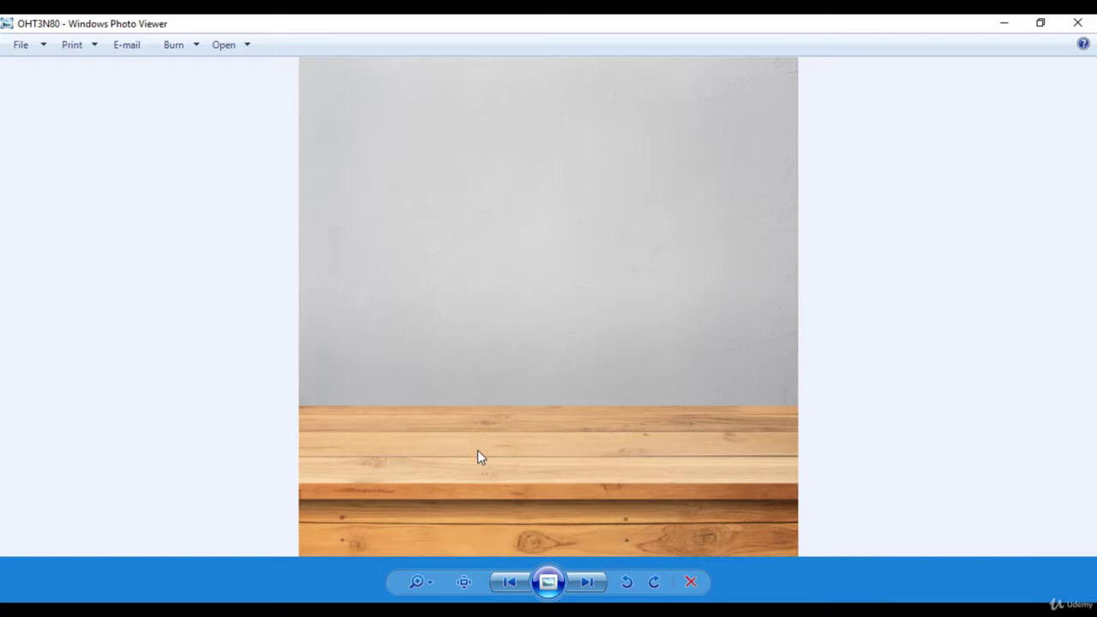
Send the OHT3N80 wooden-table photo from Photo Viewer to Adobe Photoshop CC 2018.
{"action": "right_click", "coordinate": [479, 450]}
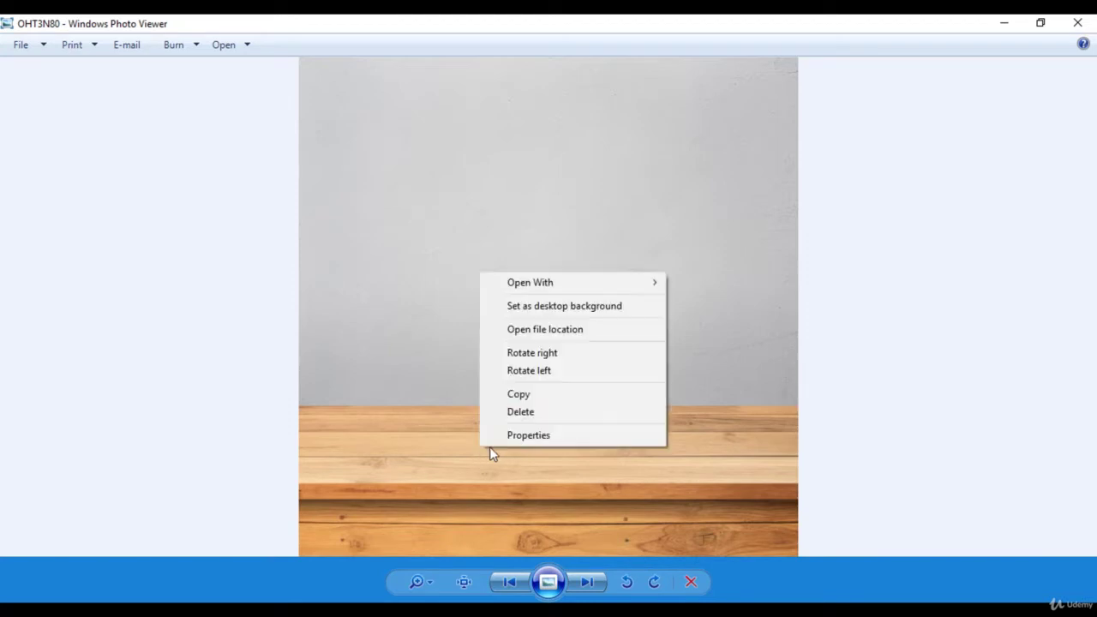
{"action": "mouse_move", "coordinate": [597, 292]}
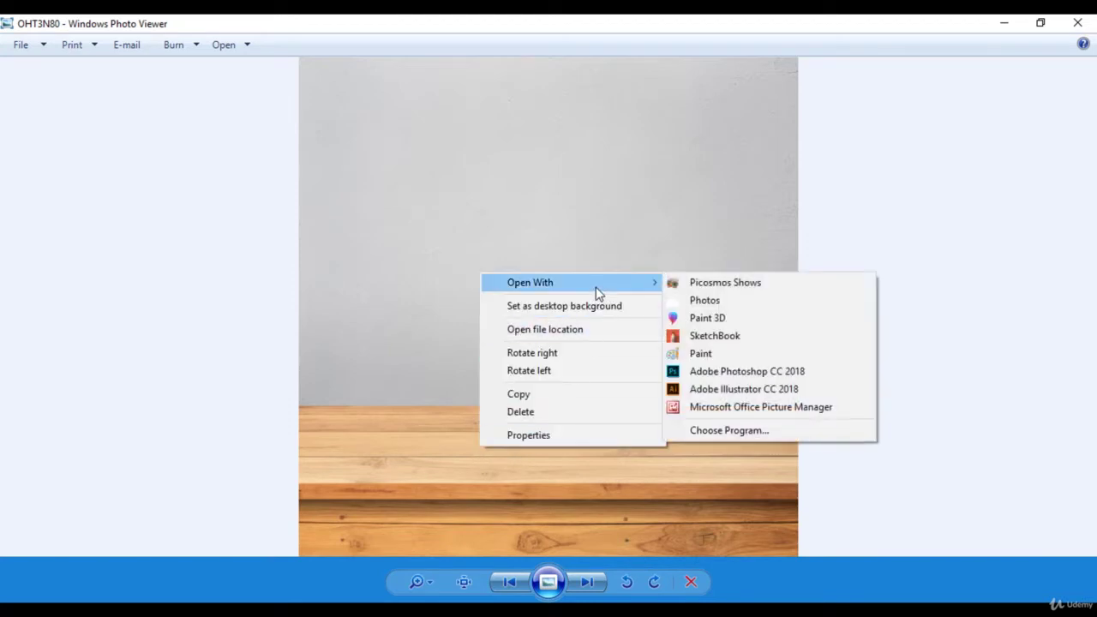
{"action": "left_click", "coordinate": [728, 370]}
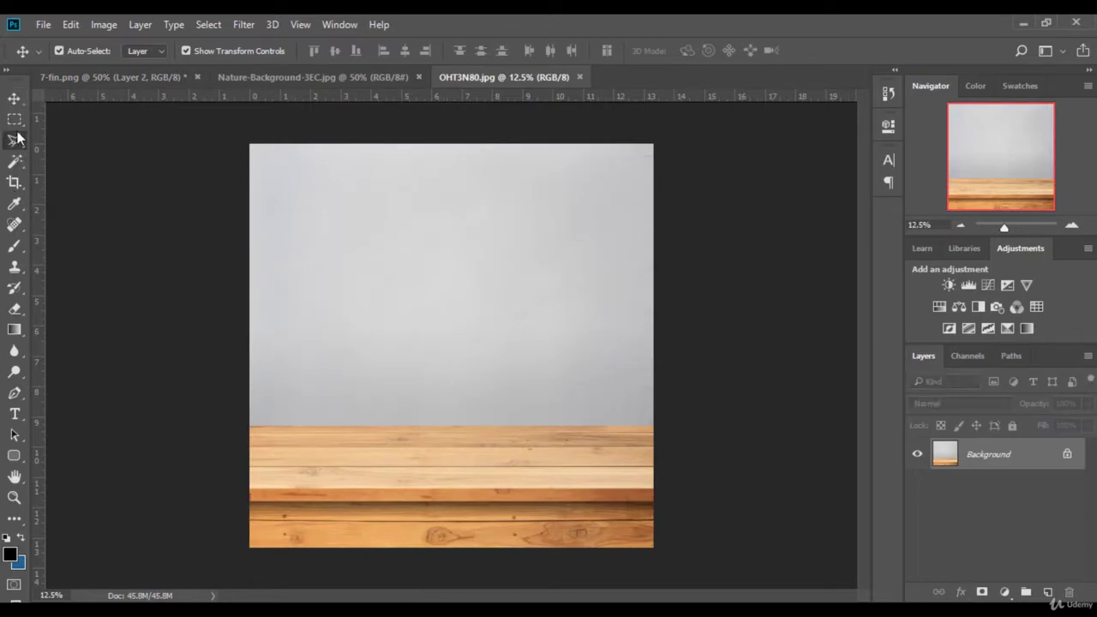
Outline the upper wood strip with the Polygonal Lasso and copy it to a new Layer 1.
{"action": "left_click", "coordinate": [14, 139]}
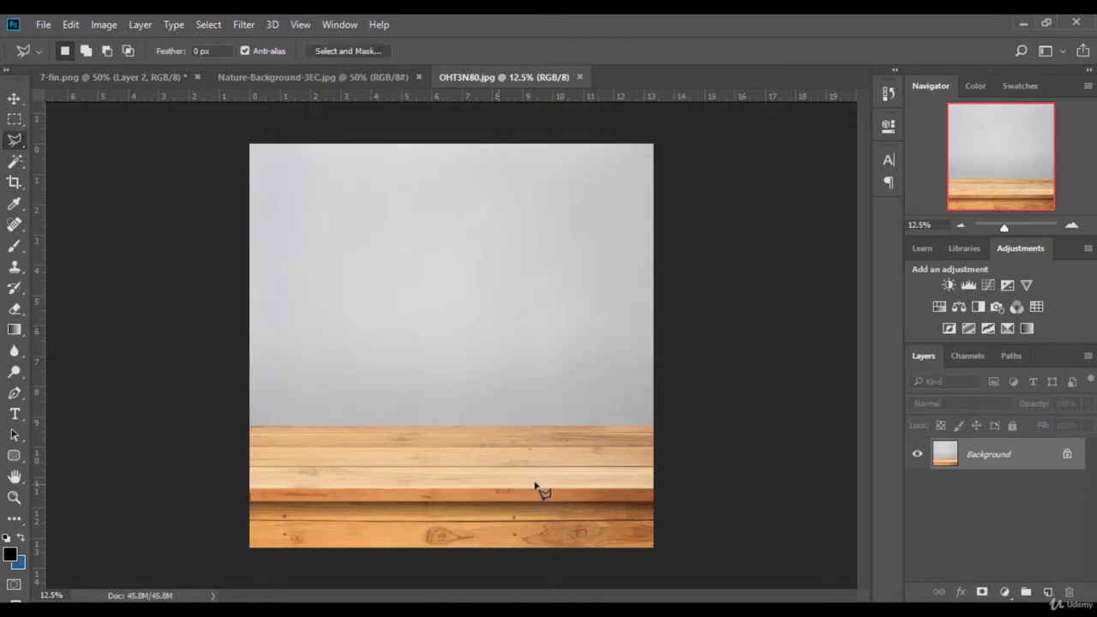
{"action": "left_click", "coordinate": [655, 491]}
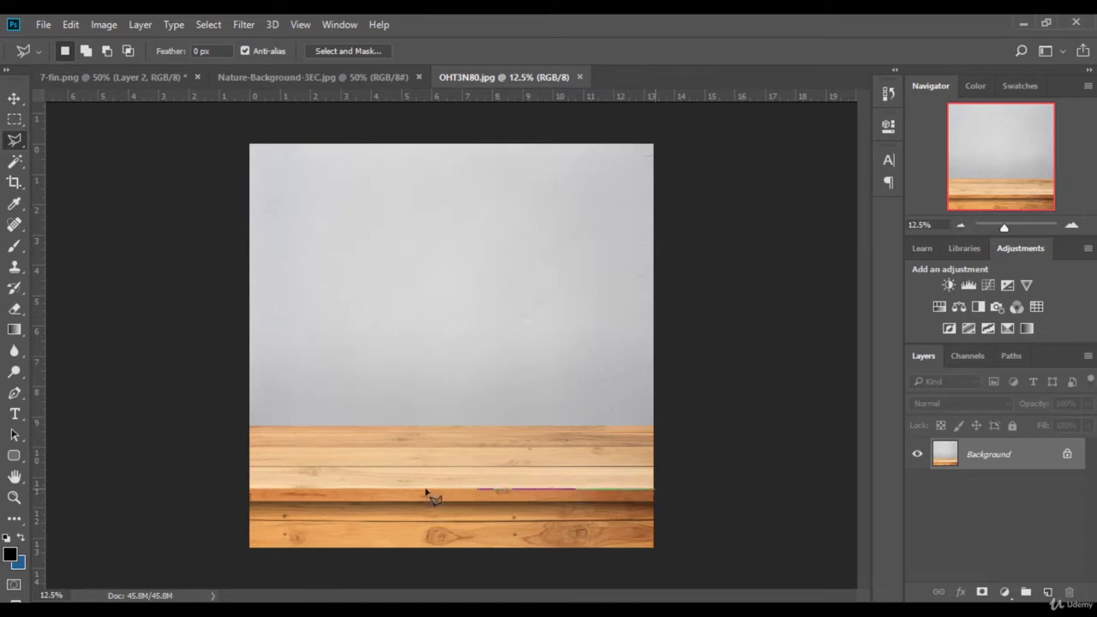
{"action": "left_click", "coordinate": [243, 491]}
{"action": "left_click", "coordinate": [243, 426]}
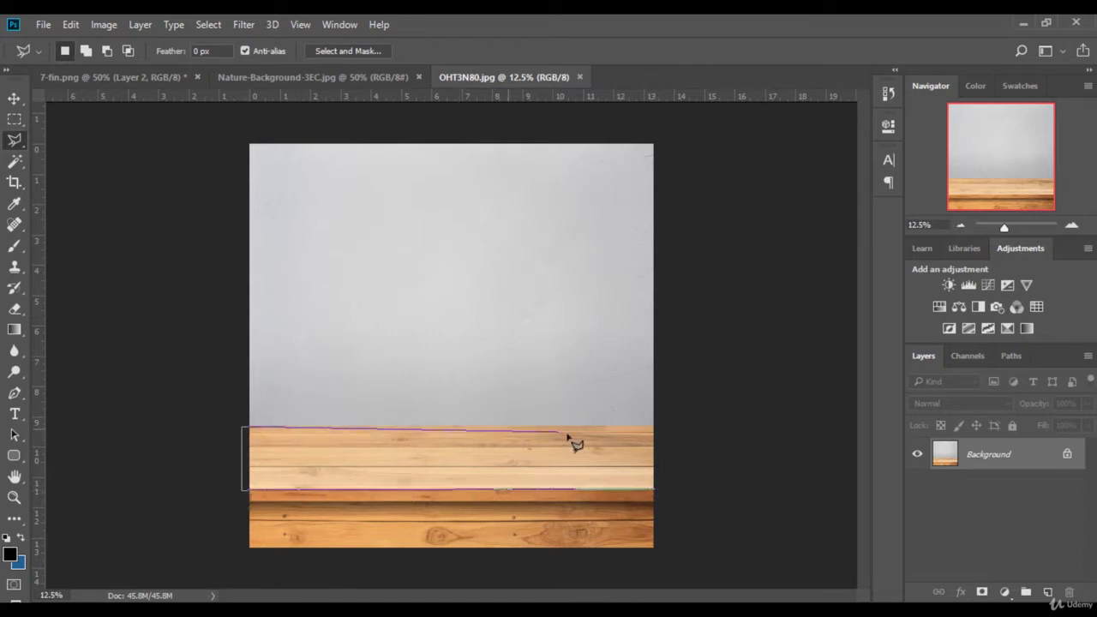
{"action": "left_click", "coordinate": [657, 427]}
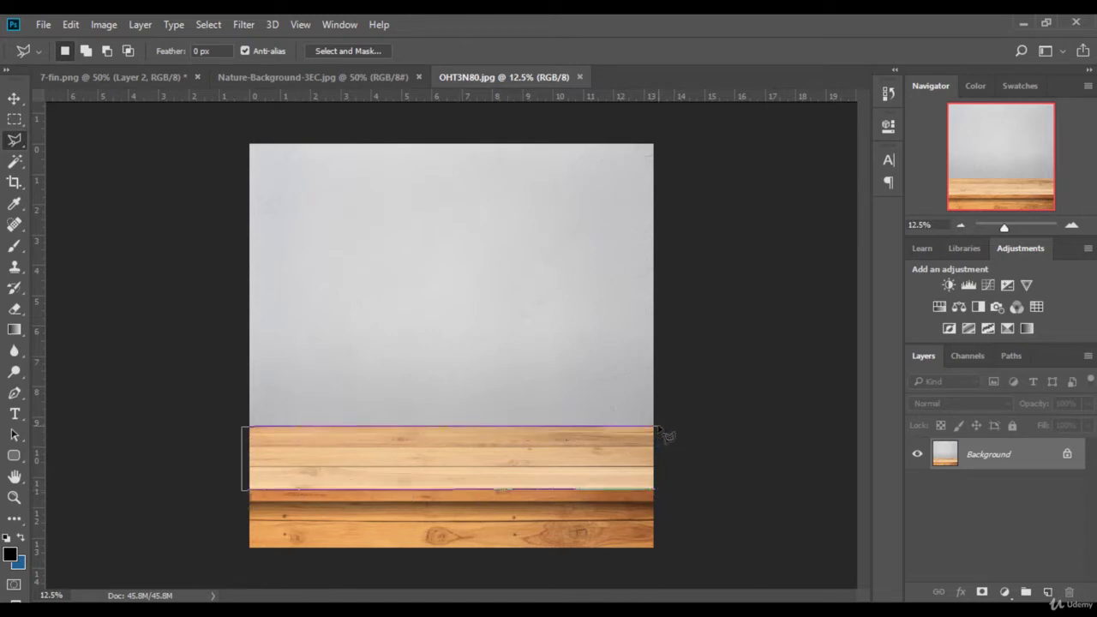
{"action": "left_click", "coordinate": [659, 493]}
{"action": "right_click", "coordinate": [533, 460]}
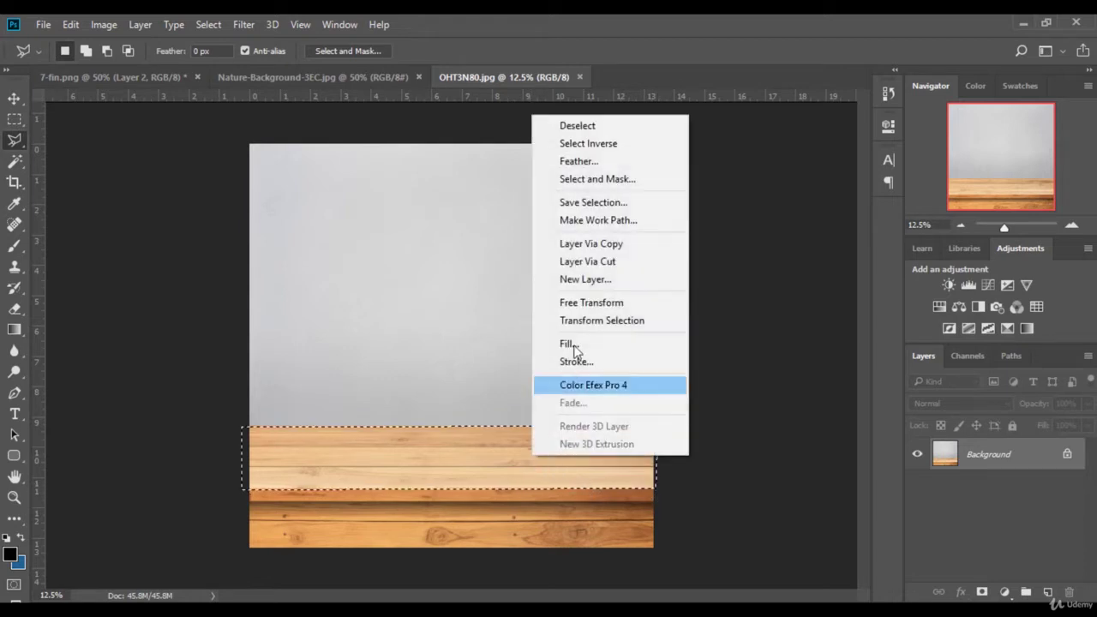
{"action": "left_click", "coordinate": [625, 244]}
{"action": "left_click", "coordinate": [14, 98]}
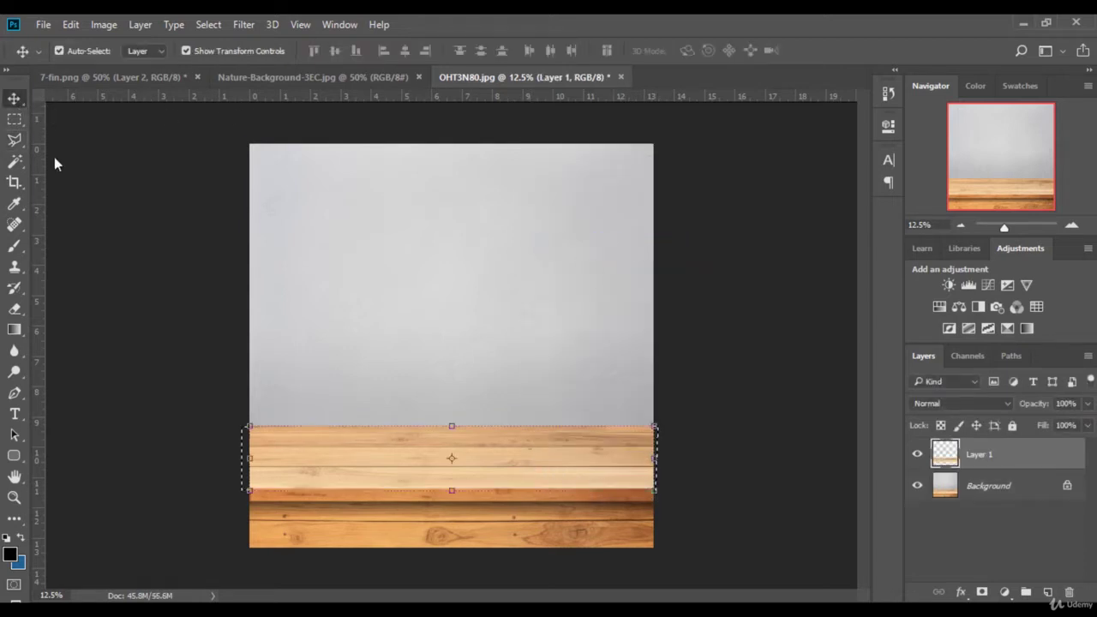
Place the wood strip in 7-fin.png as Layer 3, stretched from the canvas bottom up to the grass.
{"action": "left_click_drag", "start_coordinate": [330, 443], "coordinate": [464, 392]}
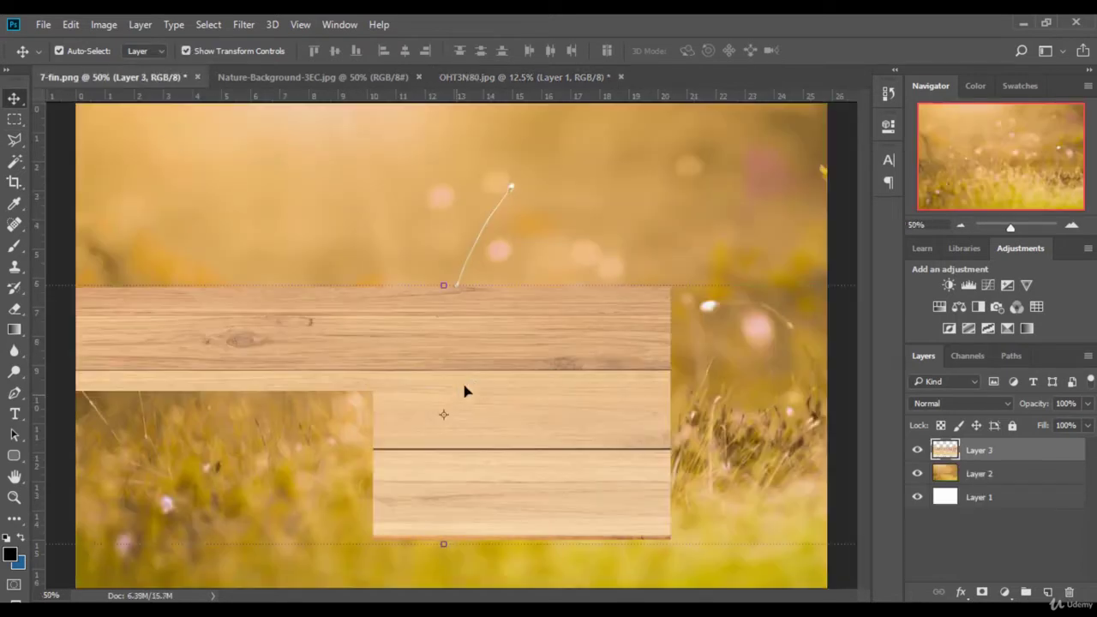
{"action": "left_click_drag", "start_coordinate": [623, 447], "coordinate": [624, 506]}
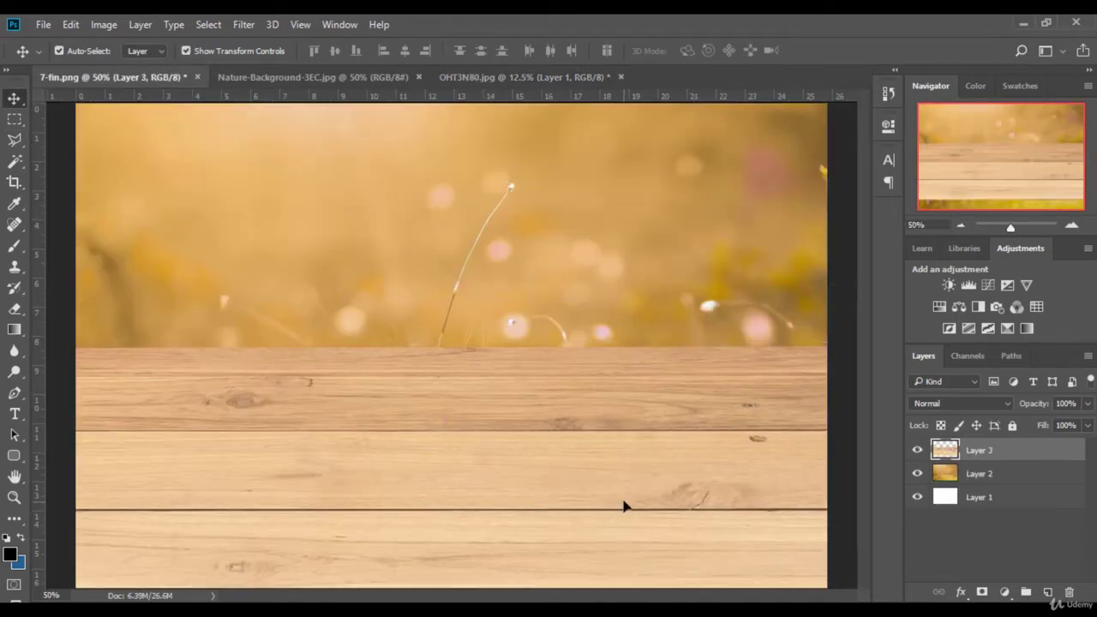
{"action": "left_click_drag", "start_coordinate": [443, 346], "coordinate": [451, 310]}
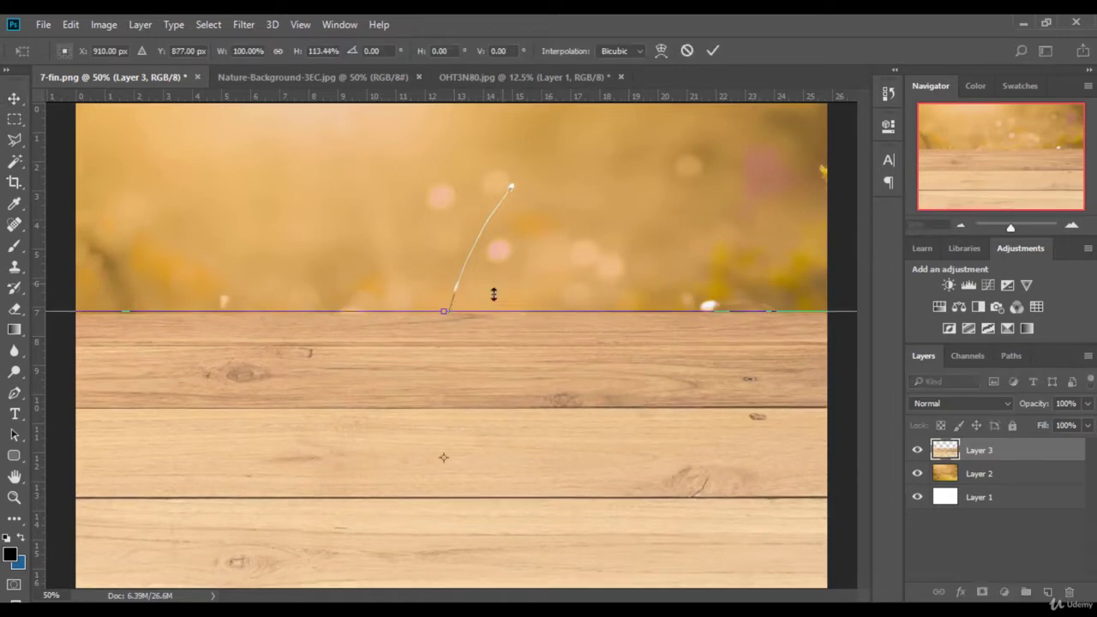
{"action": "left_click", "coordinate": [712, 51]}
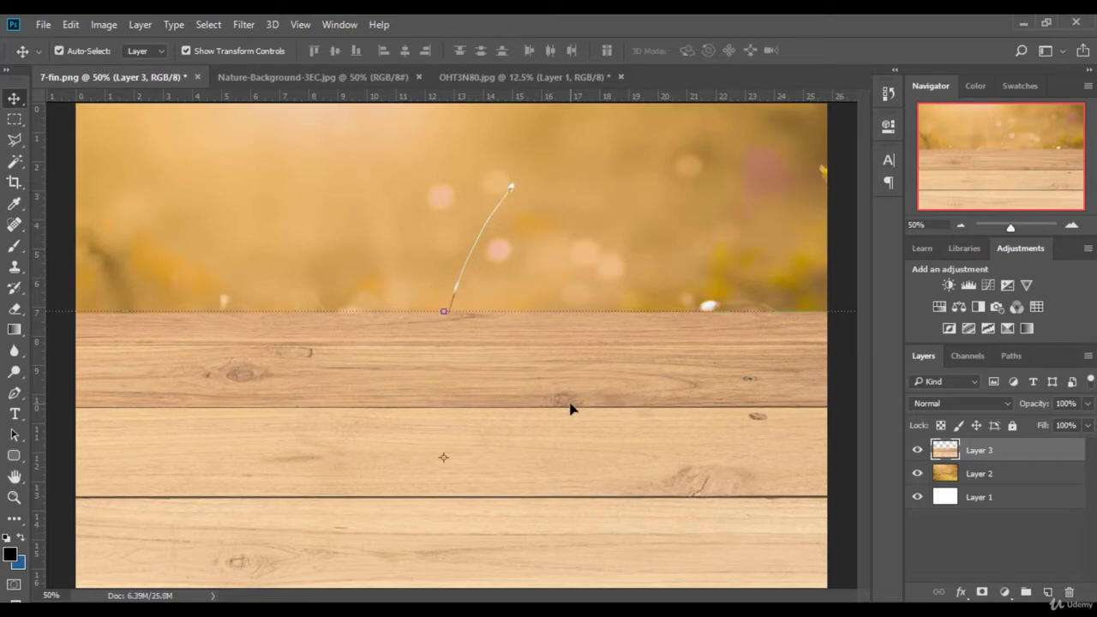
Toggle Layer 3's visibility, leaving the wood planks hidden so the grass shows.
{"action": "left_click", "coordinate": [918, 450]}
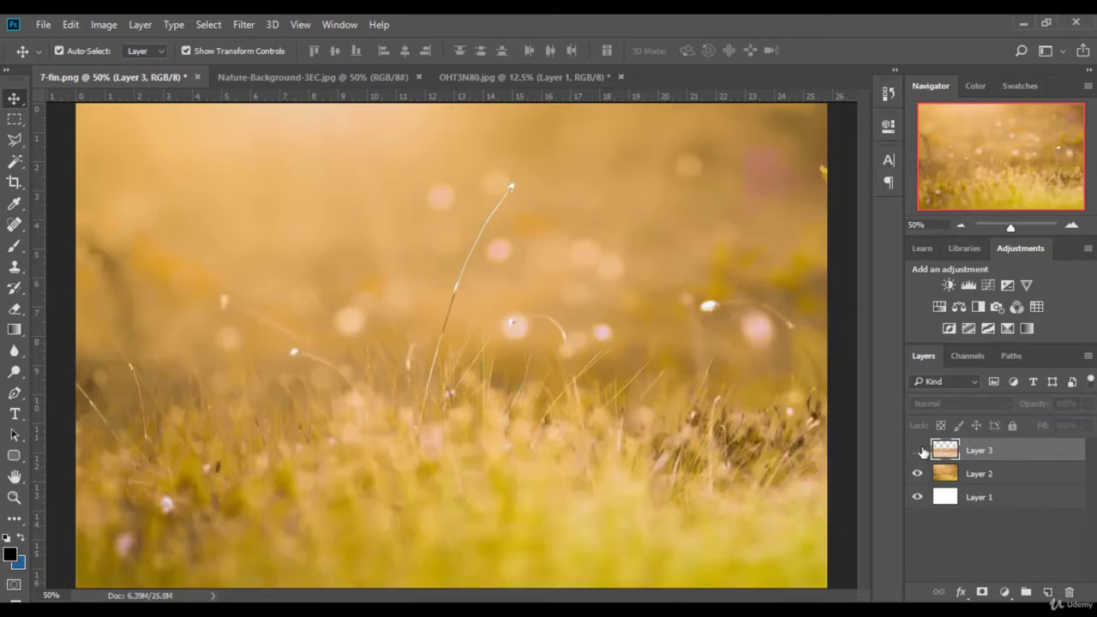
{"action": "left_click", "coordinate": [918, 450]}
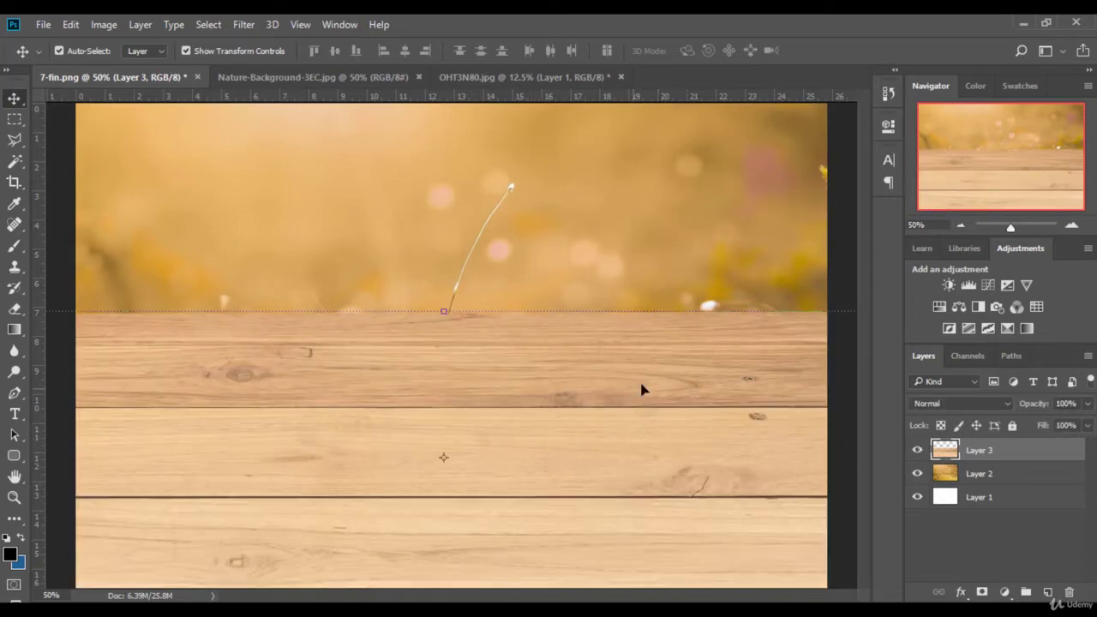
{"action": "left_click", "coordinate": [917, 450]}
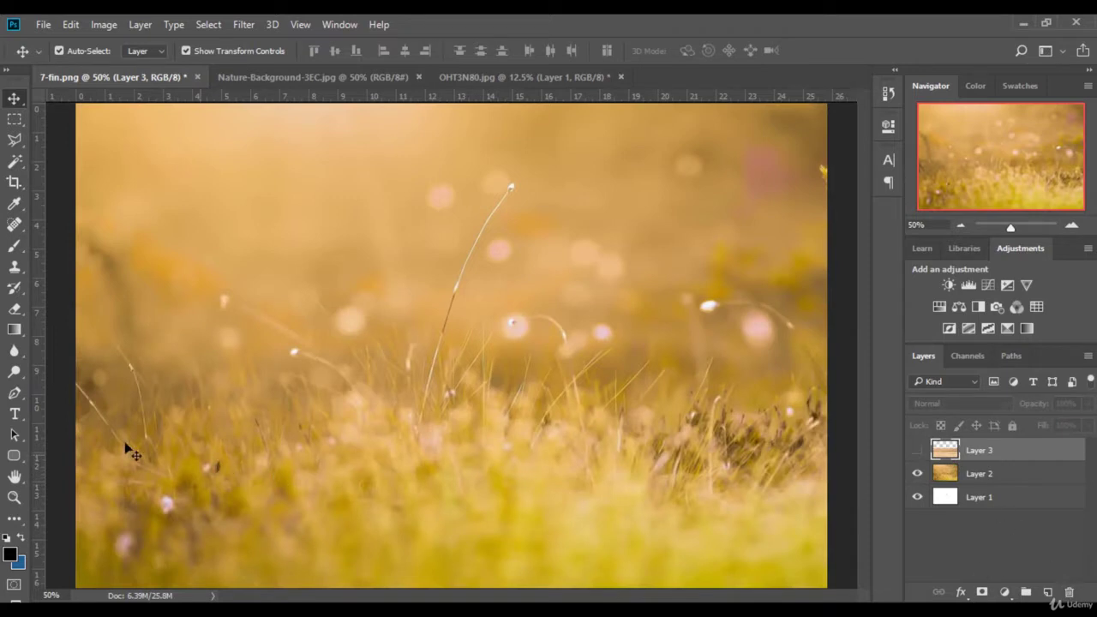
{"action": "left_click", "coordinate": [14, 456]}
Draw a rectangle over the lower canvas and give it orange fill #d58411.
{"action": "right_click", "coordinate": [14, 456]}
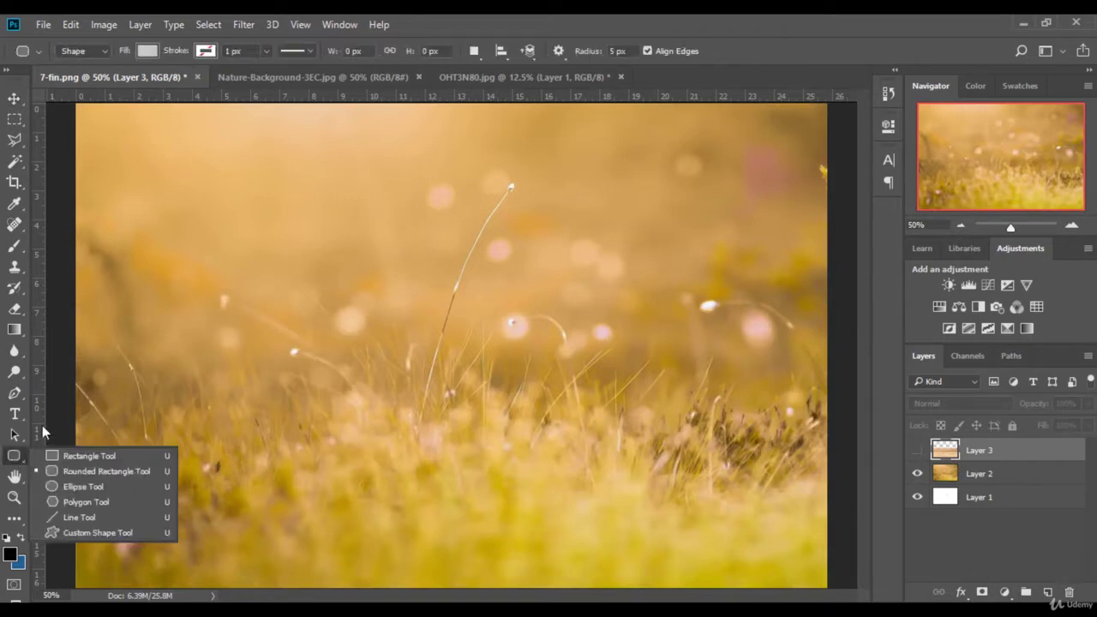
{"action": "left_click", "coordinate": [64, 455]}
{"action": "left_click_drag", "start_coordinate": [64, 364], "coordinate": [842, 597]}
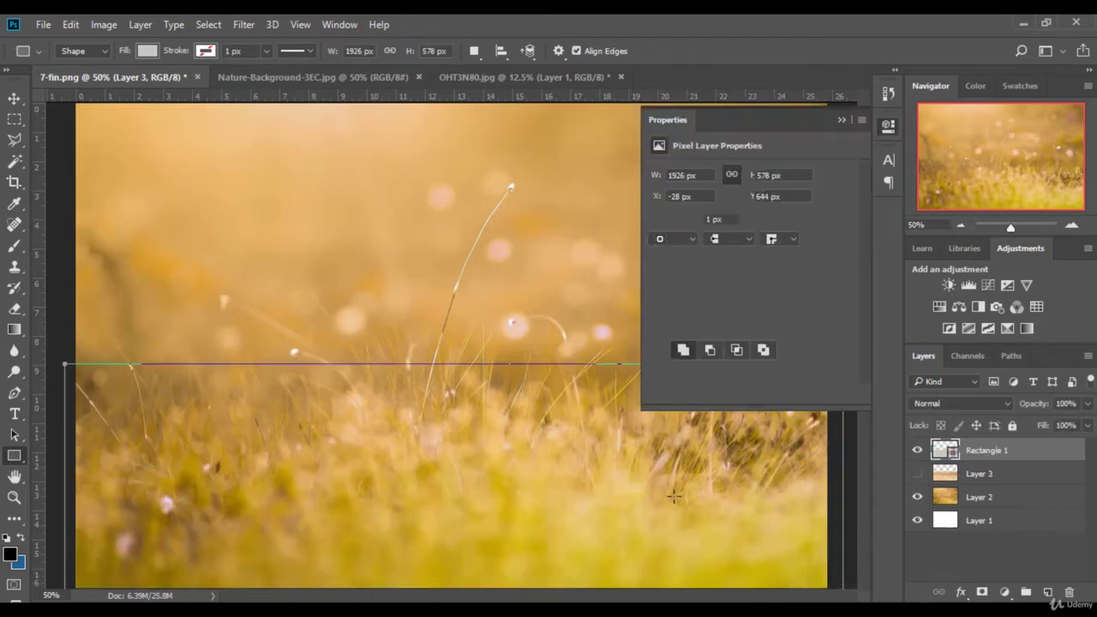
{"action": "left_click", "coordinate": [852, 117]}
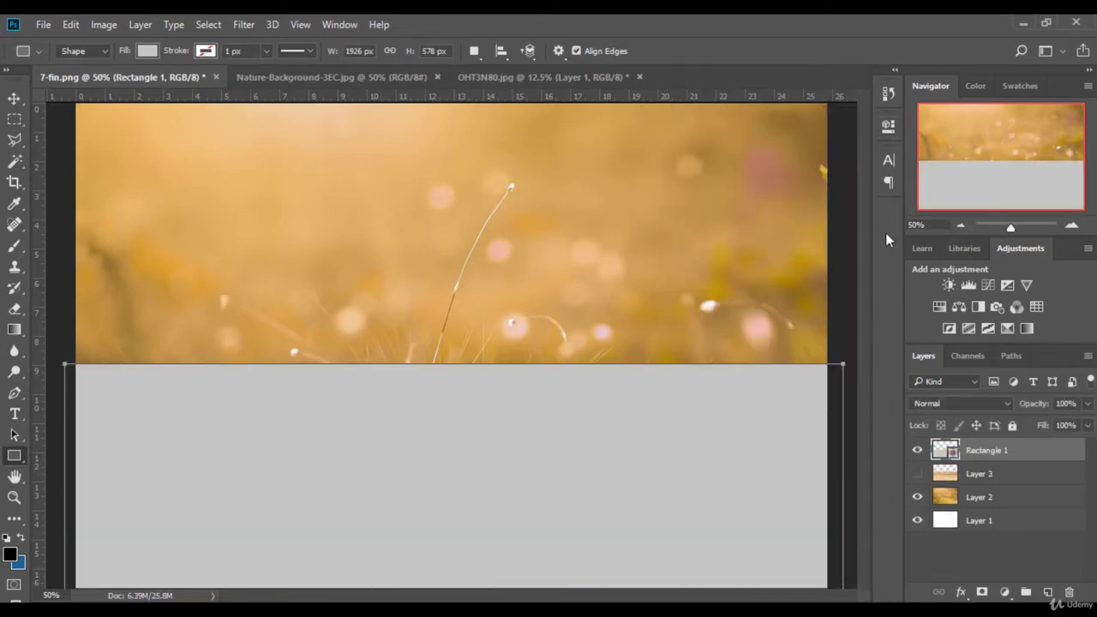
{"action": "double_click", "coordinate": [945, 449]}
{"action": "left_click_drag", "start_coordinate": [861, 451], "coordinate": [856, 461]}
{"action": "left_click_drag", "start_coordinate": [812, 320], "coordinate": [820, 306]}
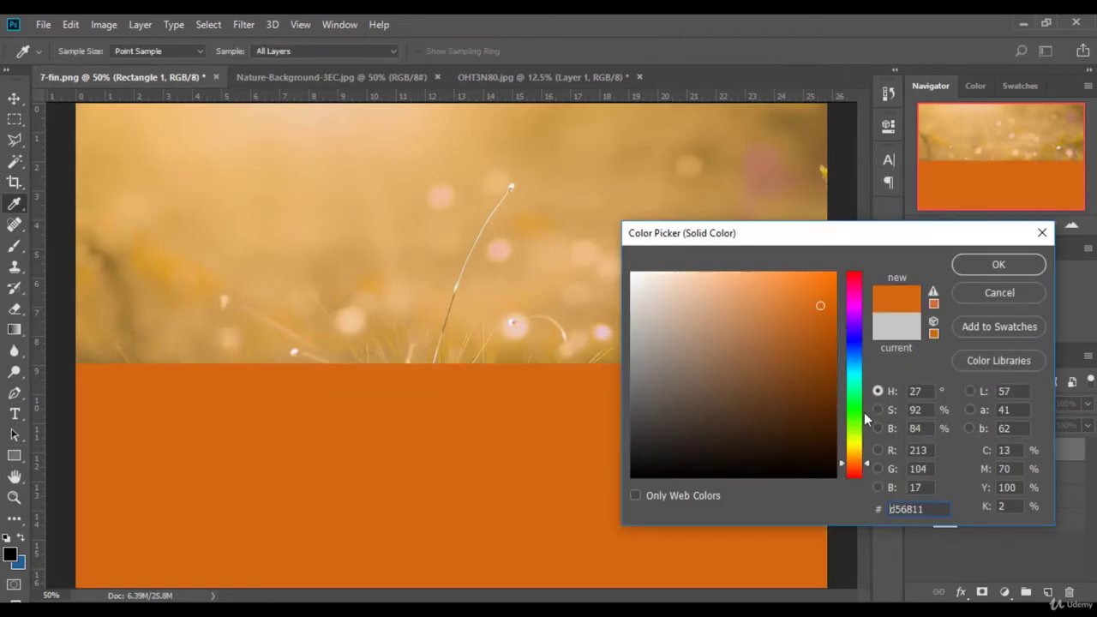
{"action": "left_click_drag", "start_coordinate": [861, 463], "coordinate": [860, 459]}
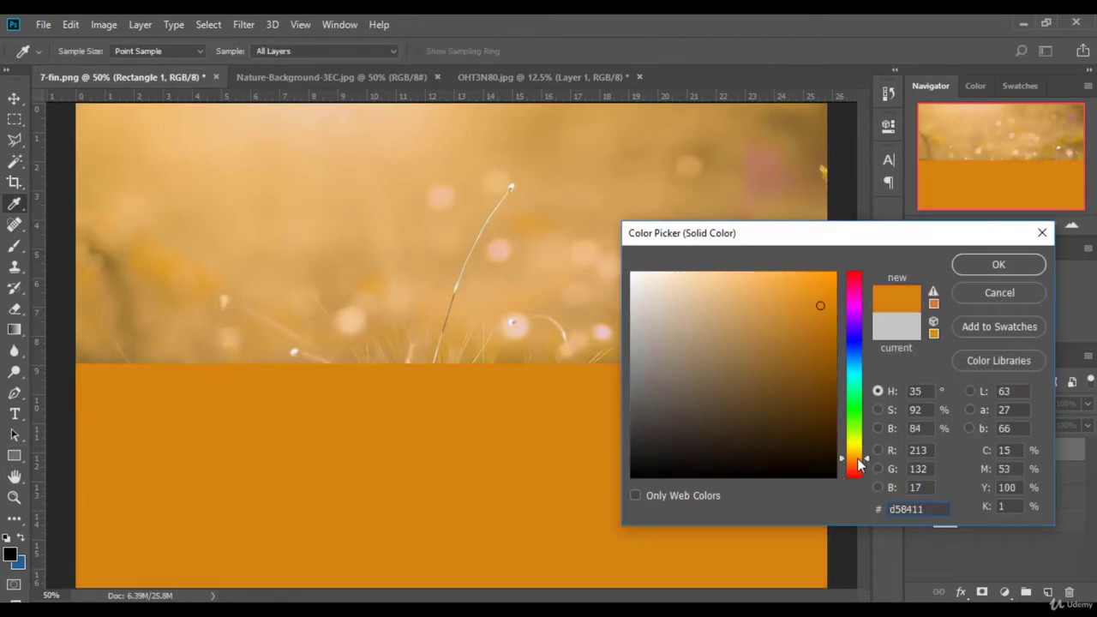
{"action": "left_click", "coordinate": [1027, 271]}
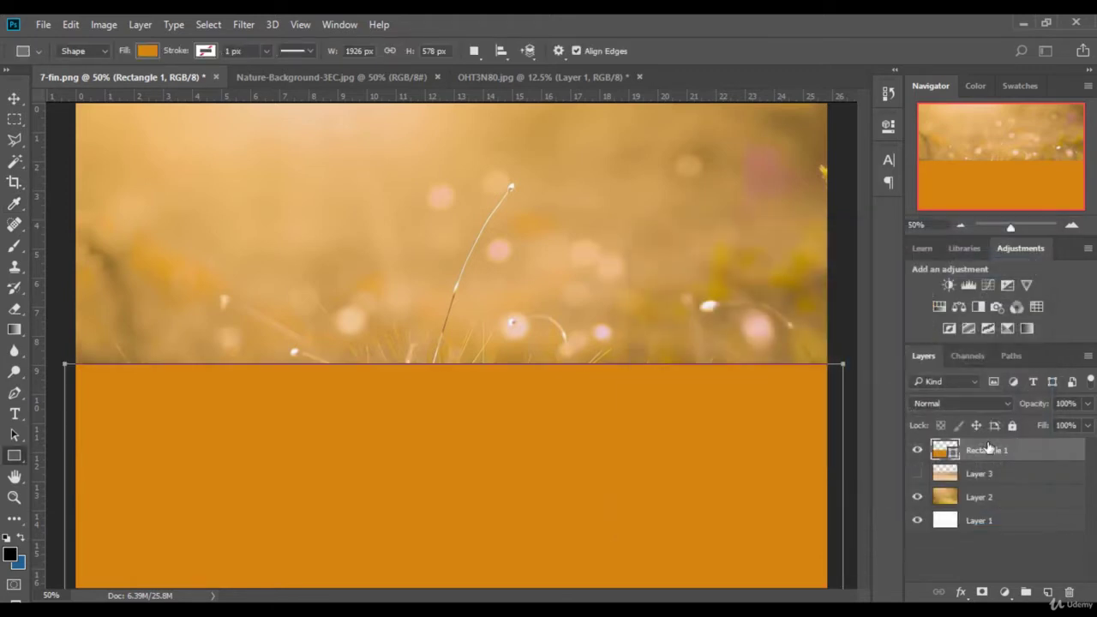
Put the orange rectangle beneath visible Layer 3 and stretch its top up to the grass line.
{"action": "left_click_drag", "start_coordinate": [1025, 455], "coordinate": [1004, 486]}
{"action": "left_click", "coordinate": [917, 450]}
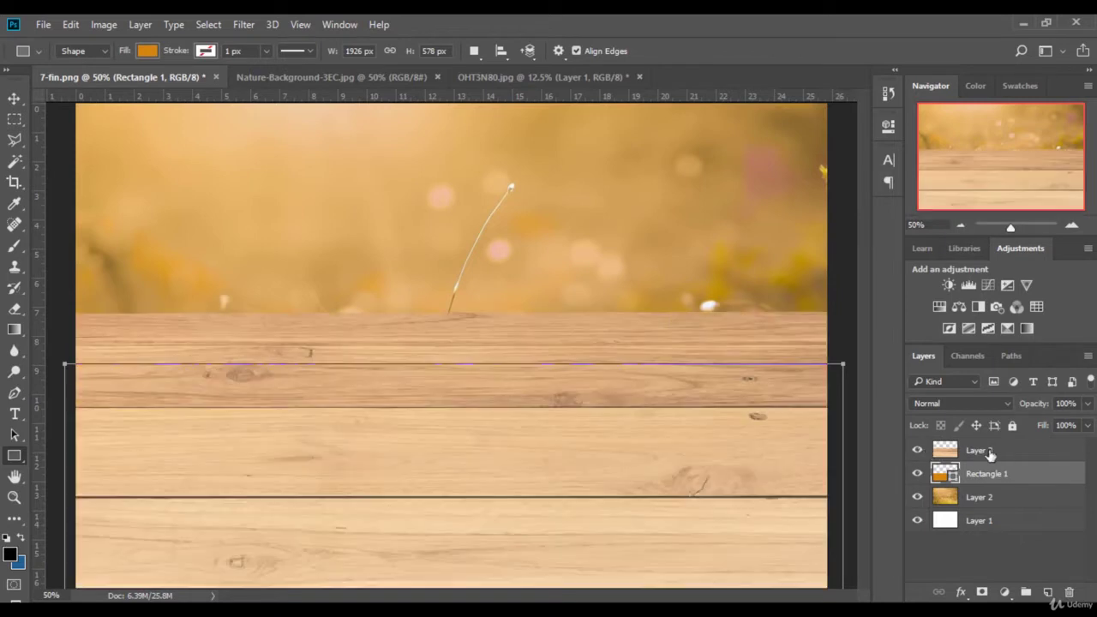
{"action": "left_click", "coordinate": [998, 451]}
{"action": "left_click", "coordinate": [998, 475]}
{"action": "key", "text": "ctrl+t"}
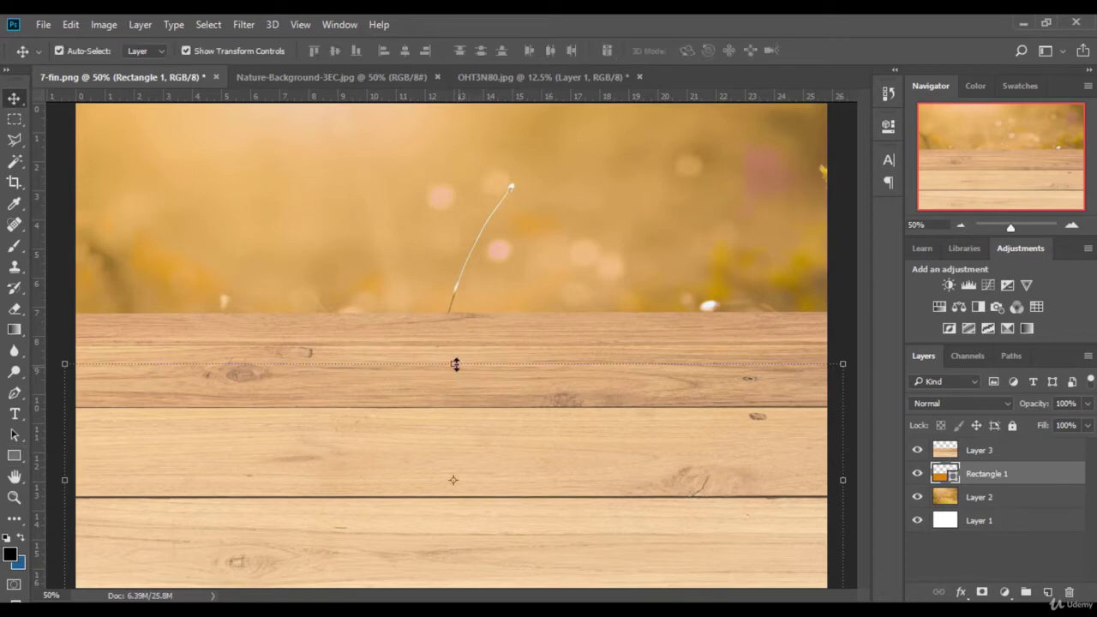
{"action": "left_click_drag", "start_coordinate": [453, 363], "coordinate": [453, 311]}
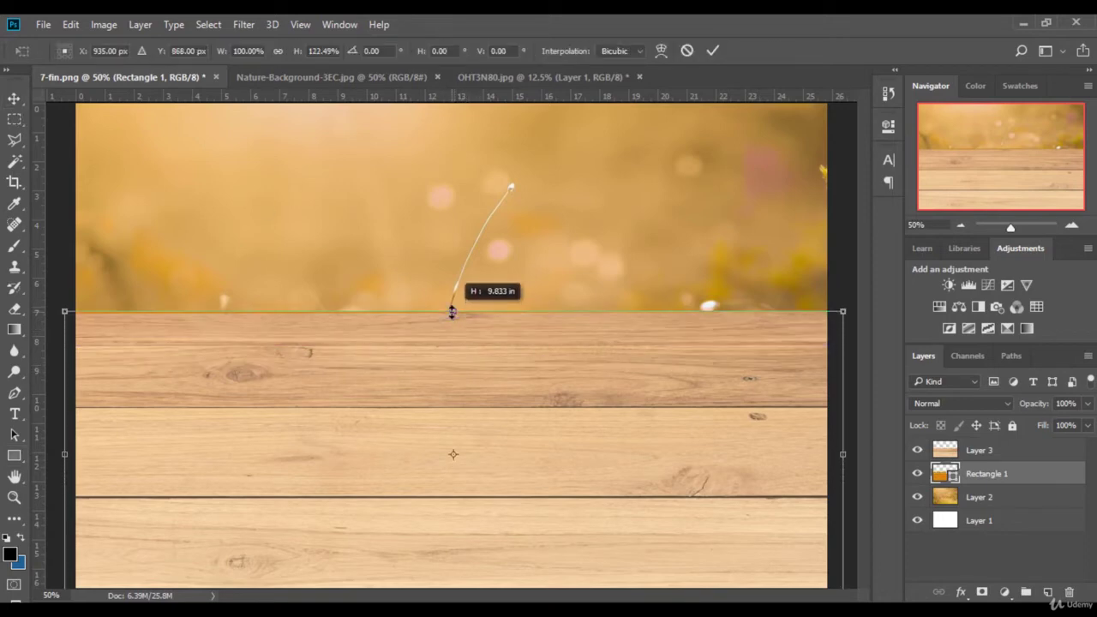
{"action": "left_click", "coordinate": [712, 51]}
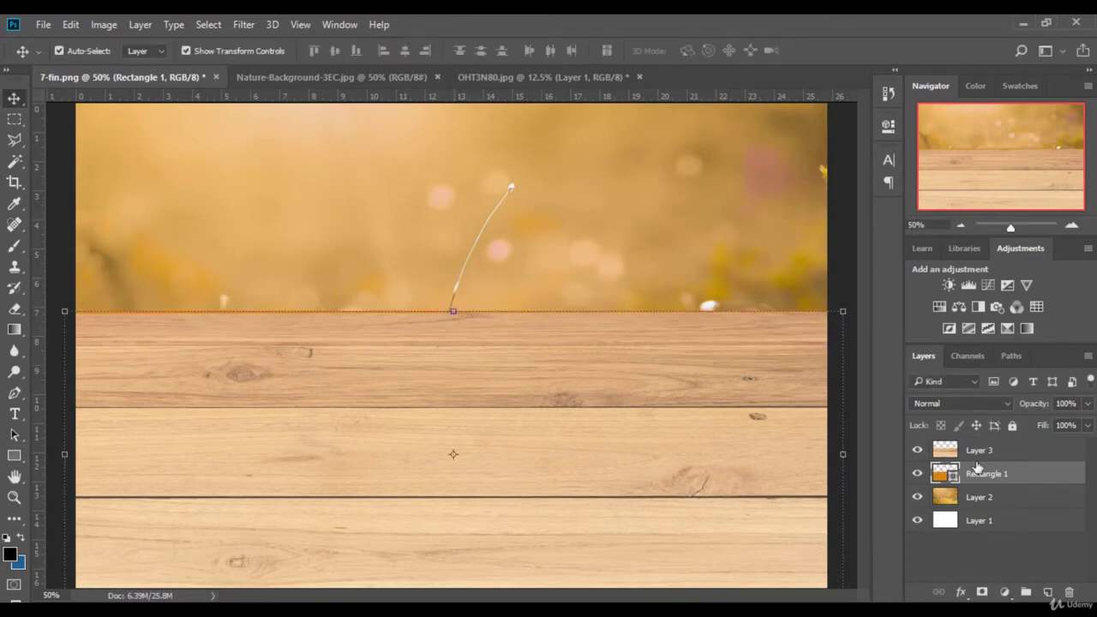
{"action": "left_click", "coordinate": [527, 460]}
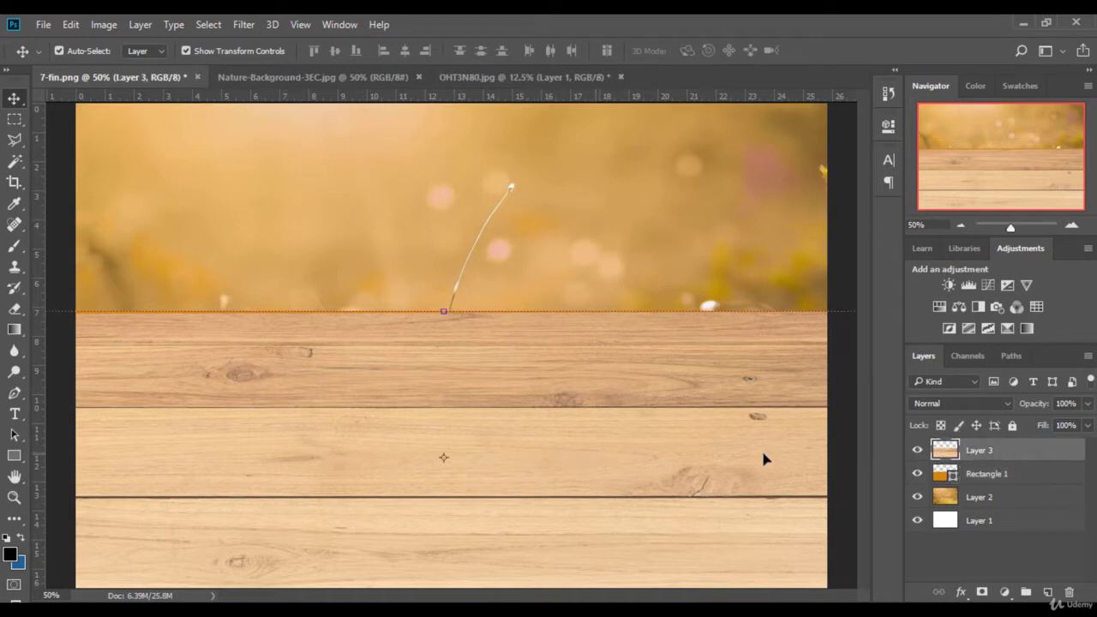
Cycle Layer 3 through blend modes like Darken and Color Burn, settling on Multiply.
{"action": "left_click", "coordinate": [1005, 403]}
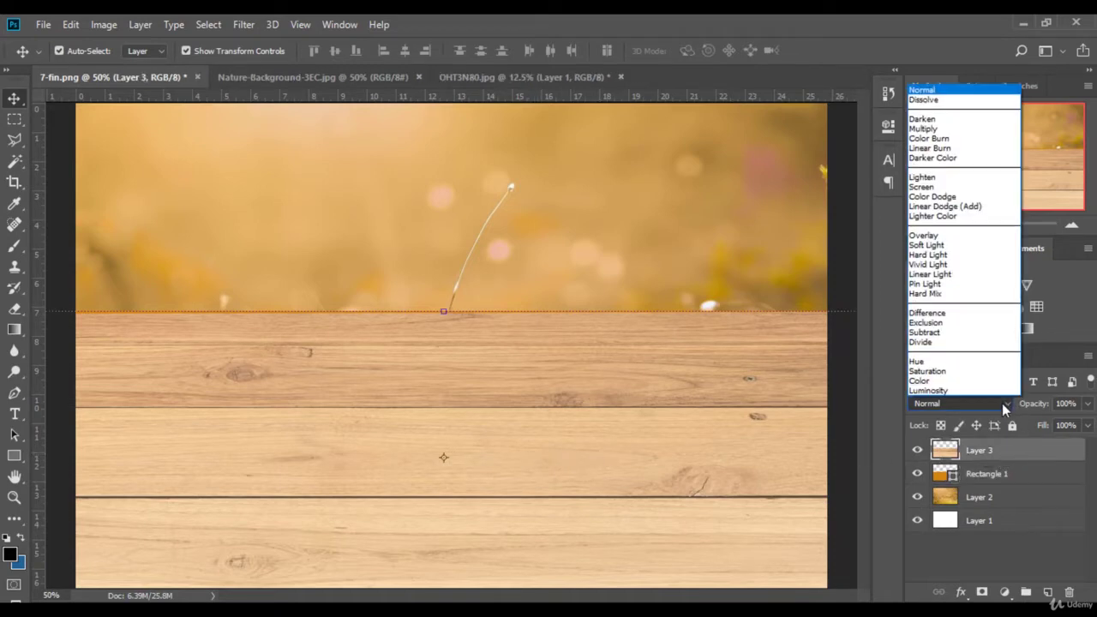
{"action": "left_click", "coordinate": [935, 119]}
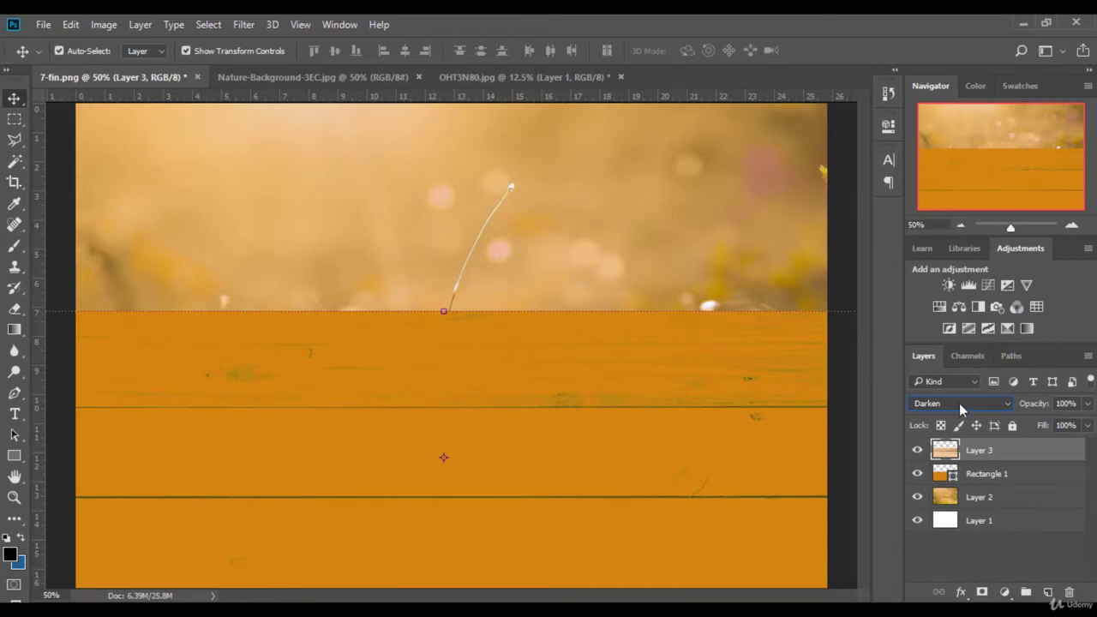
{"action": "scroll", "coordinate": [959, 403], "scroll_direction": "down", "scroll_amount": 1}
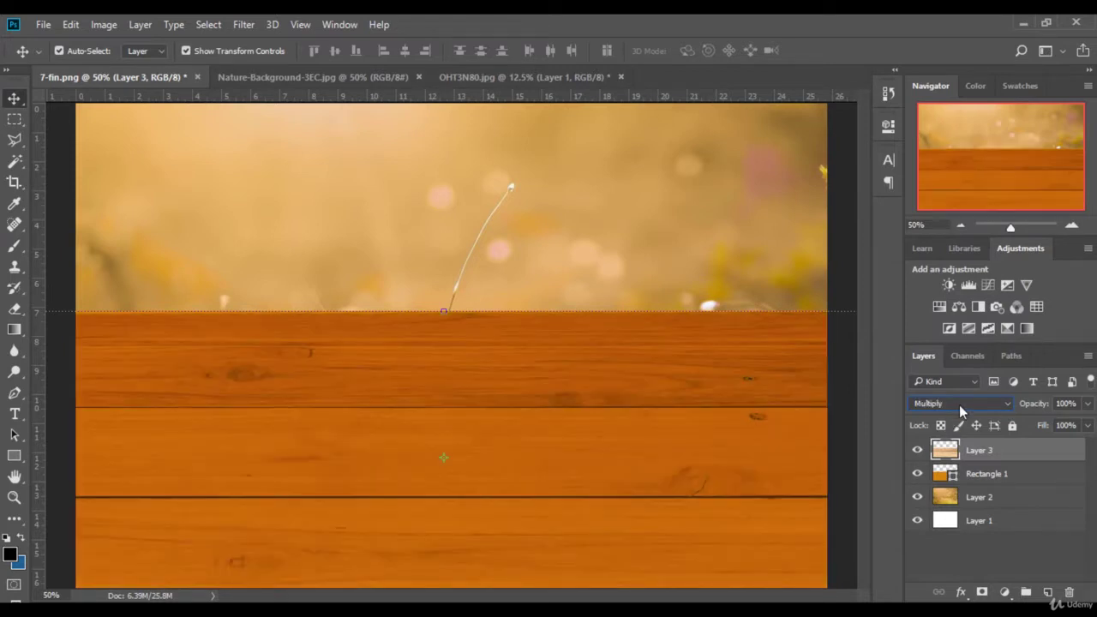
{"action": "scroll", "coordinate": [959, 405], "scroll_direction": "down", "scroll_amount": 3}
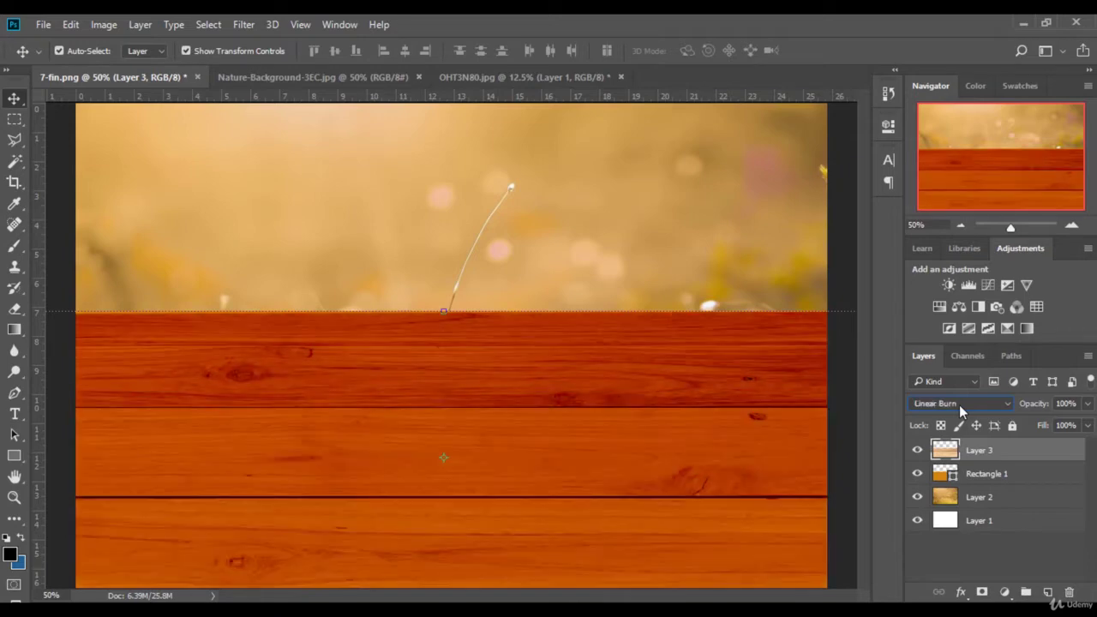
{"action": "scroll", "coordinate": [959, 405], "scroll_direction": "down", "scroll_amount": 6}
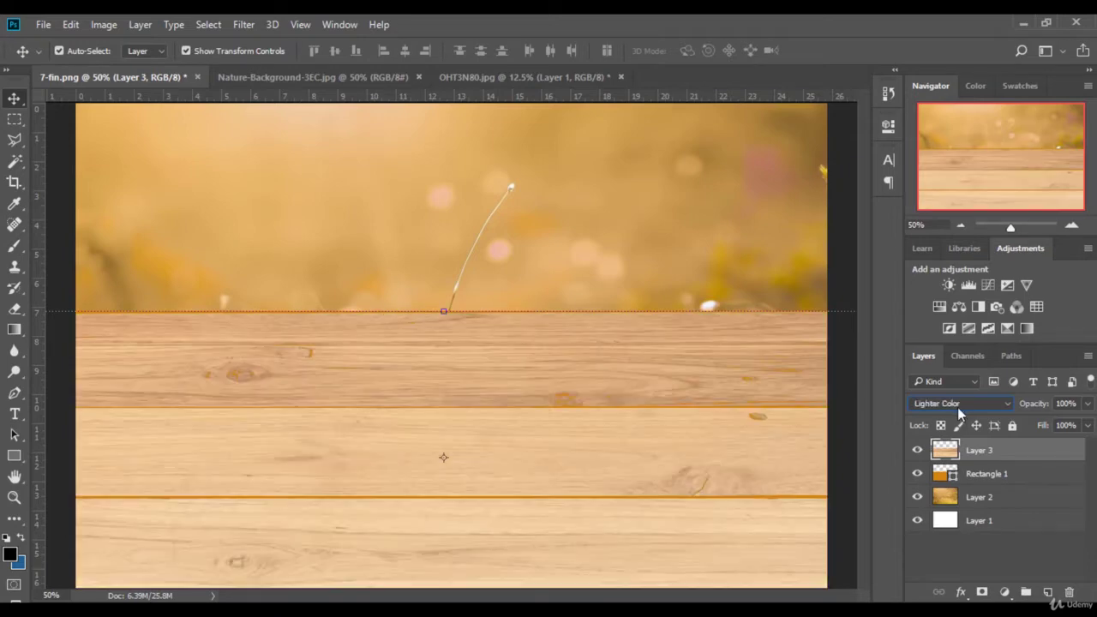
{"action": "scroll", "coordinate": [956, 408], "scroll_direction": "down", "scroll_amount": 6}
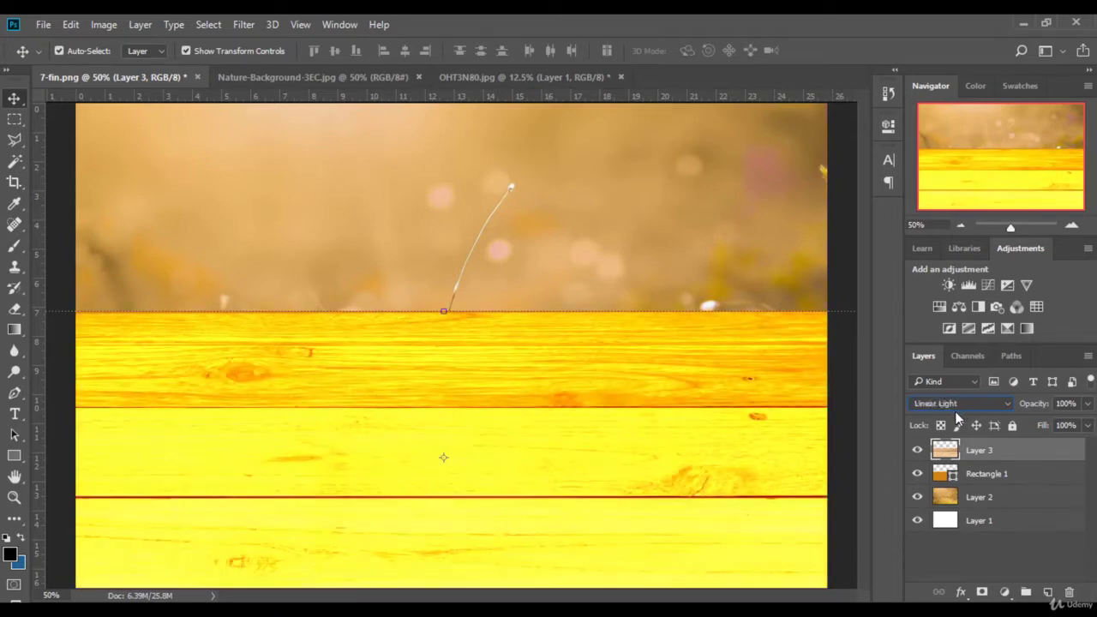
{"action": "scroll", "coordinate": [956, 415], "scroll_direction": "down", "scroll_amount": 4}
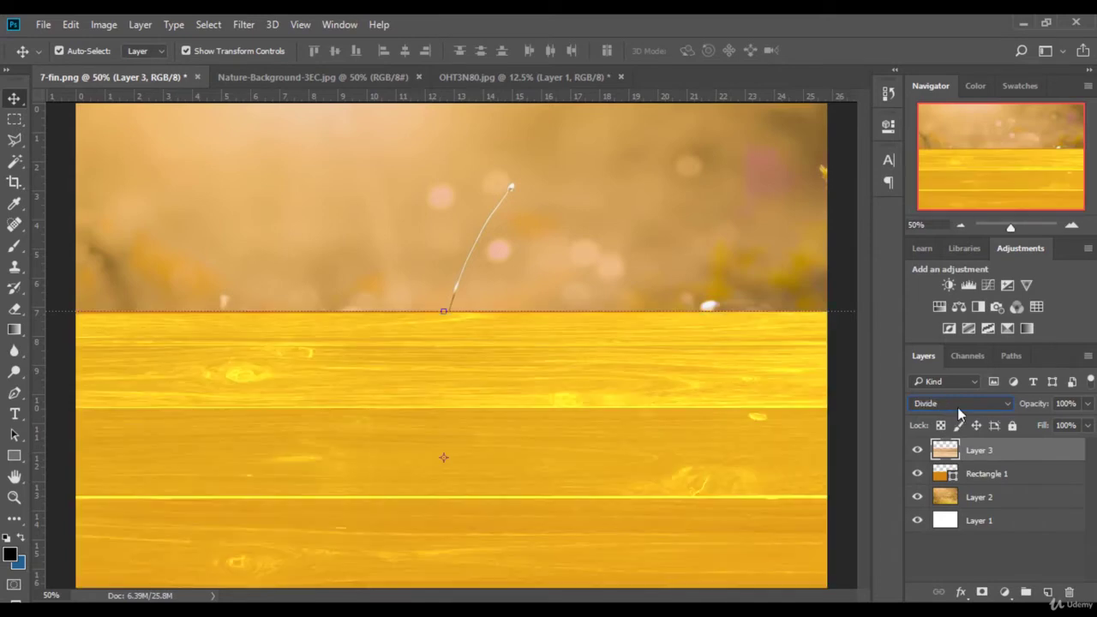
{"action": "left_click", "coordinate": [959, 405]}
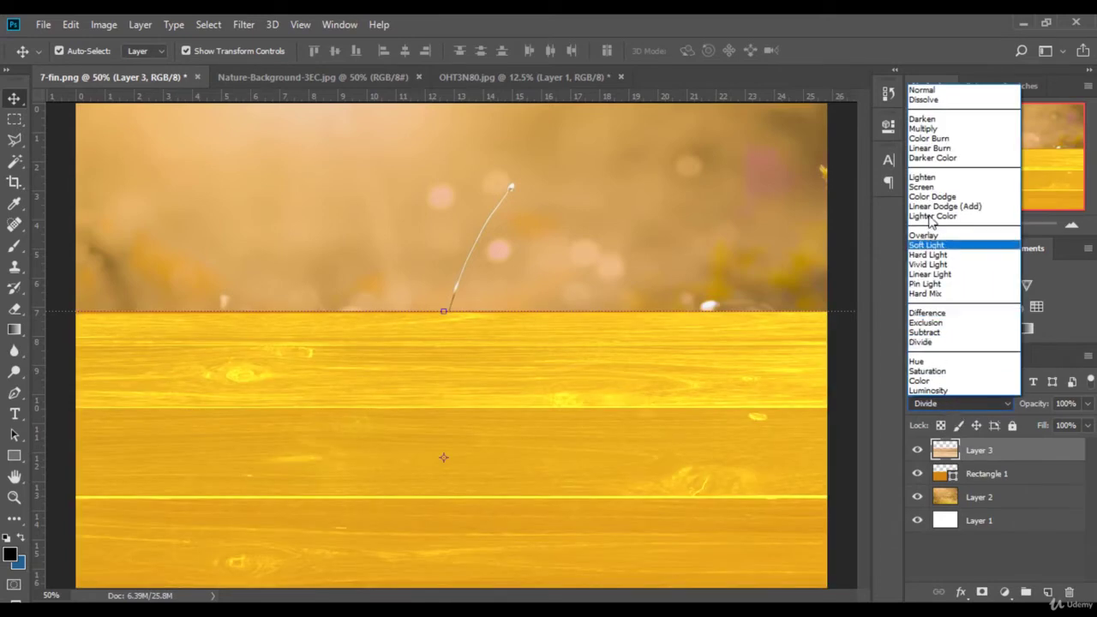
{"action": "left_click", "coordinate": [941, 138]}
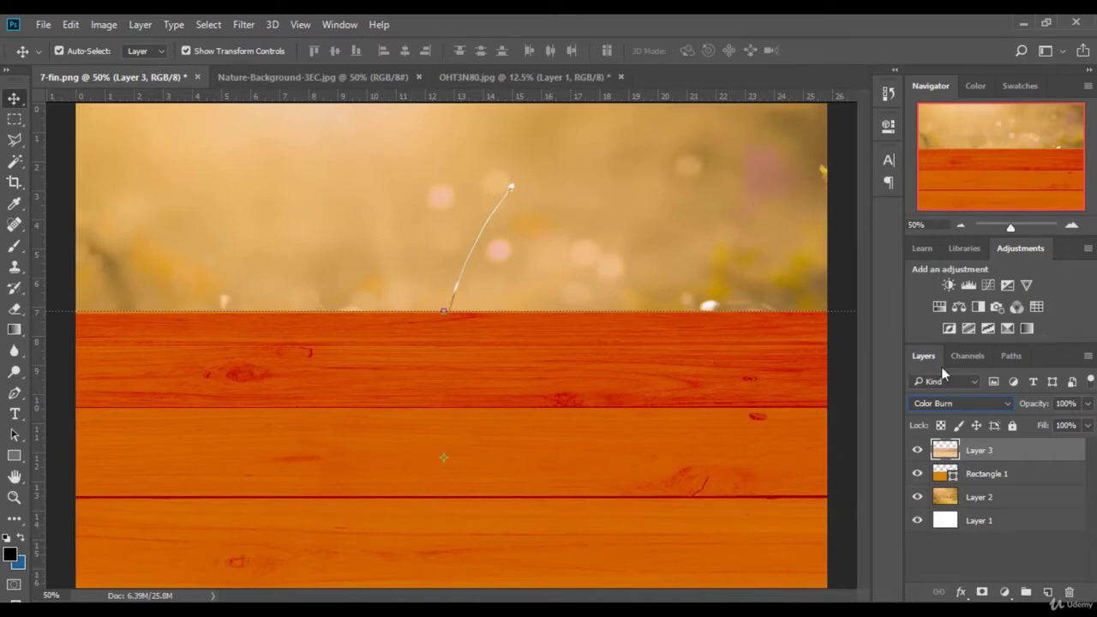
{"action": "scroll", "coordinate": [963, 405], "scroll_direction": "up", "scroll_amount": 1}
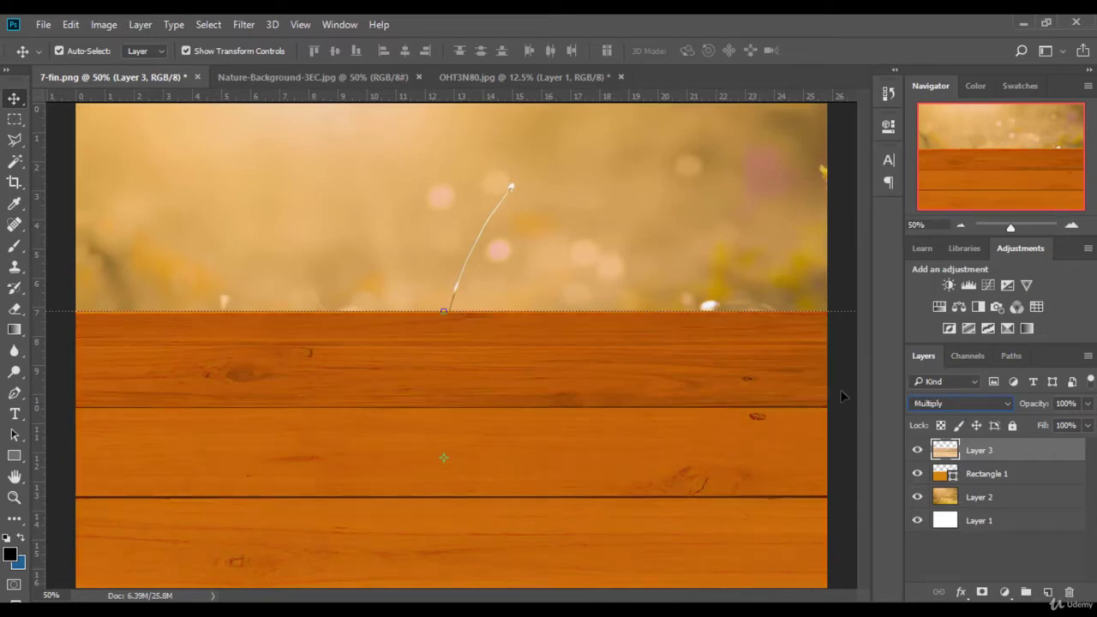
Lower the top edge of the wood and orange rectangle together, then turn off transform controls.
{"action": "left_click", "coordinate": [1003, 477], "text": "shift"}
{"action": "key", "text": "ctrl+t"}
{"action": "mouse_move", "coordinate": [449, 346]}
{"action": "left_mouse_down"}
{"action": "mouse_move", "coordinate": [448, 365]}
{"action": "mouse_move", "coordinate": [449, 354]}
{"action": "left_mouse_up"}
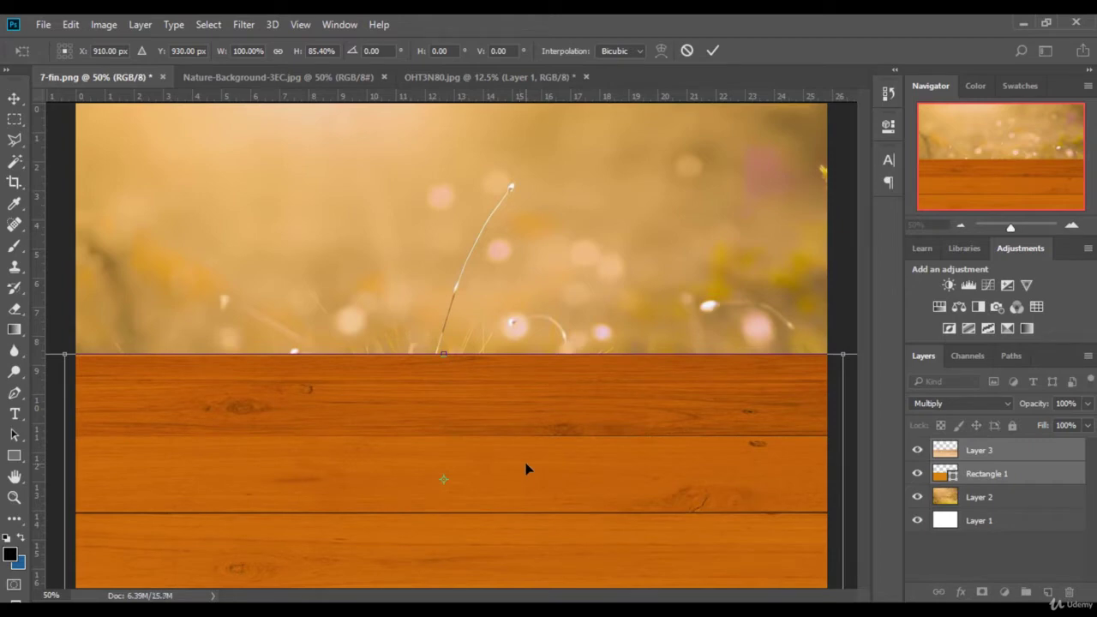
{"action": "key", "text": "Return"}
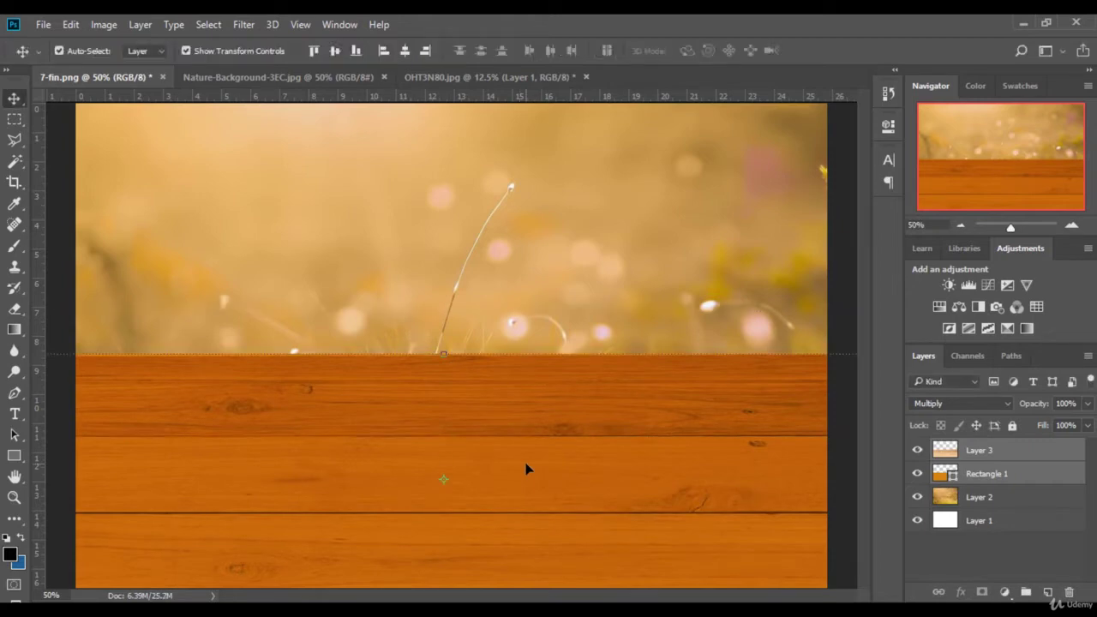
{"action": "left_click", "coordinate": [236, 53]}
Set the Layer 3 wood overlay's opacity to 83%.
{"action": "left_click", "coordinate": [1007, 482]}
{"action": "left_click", "coordinate": [1015, 452]}
{"action": "left_click", "coordinate": [1086, 404]}
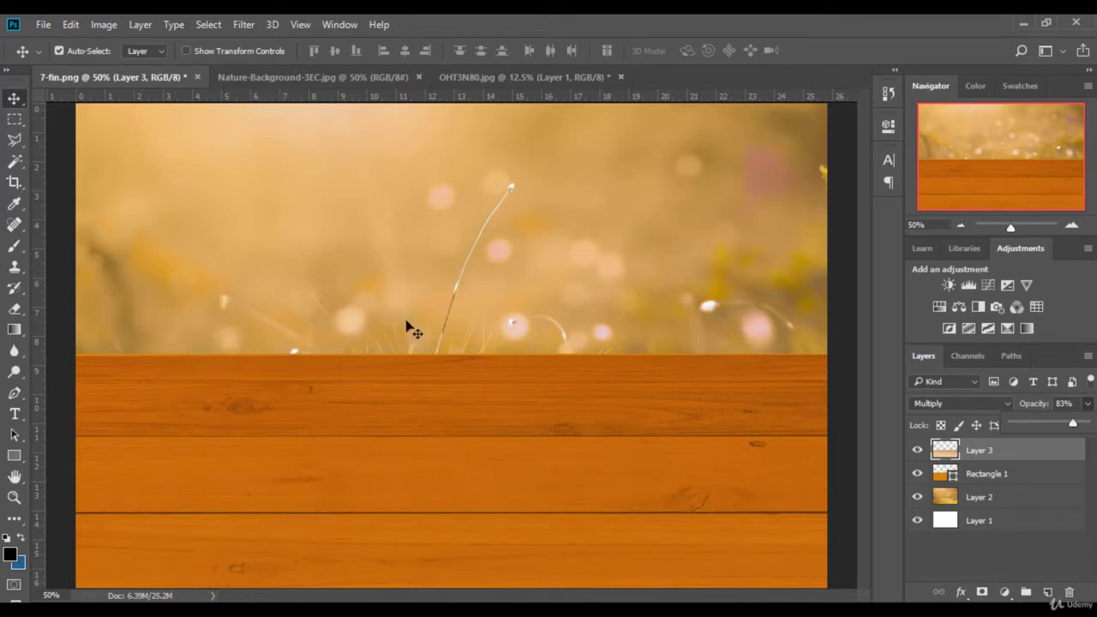
Open the glass saucer image 0097630_PE238354_S5 in Photoshop by way of Photo Viewer.
{"action": "key", "text": "alt+Tab"}
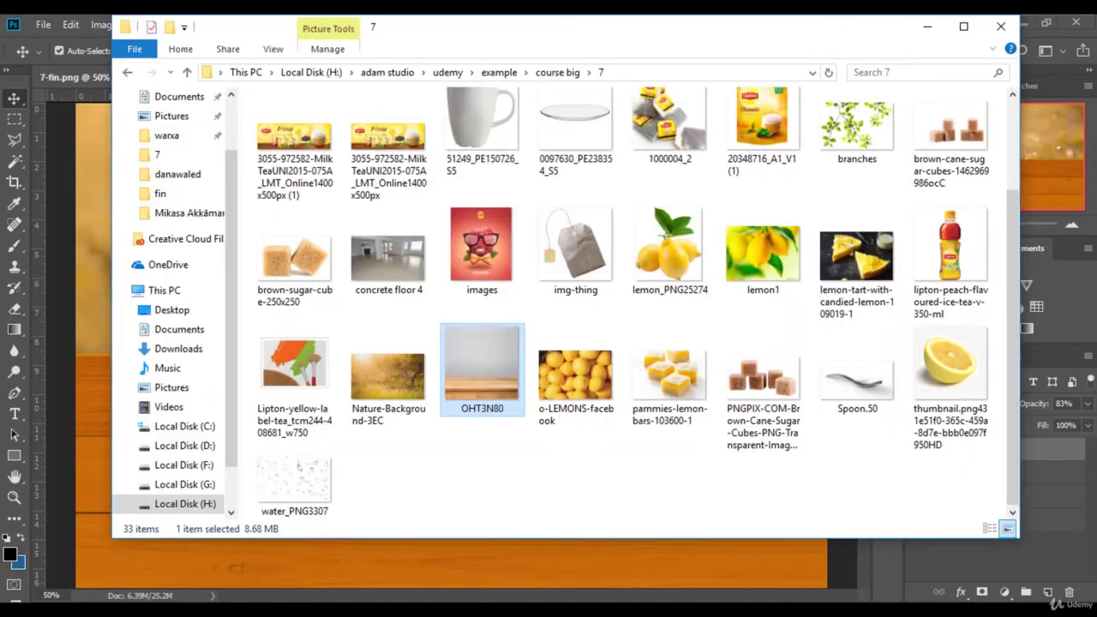
{"action": "scroll", "coordinate": [575, 257], "scroll_direction": "up", "scroll_amount": 2}
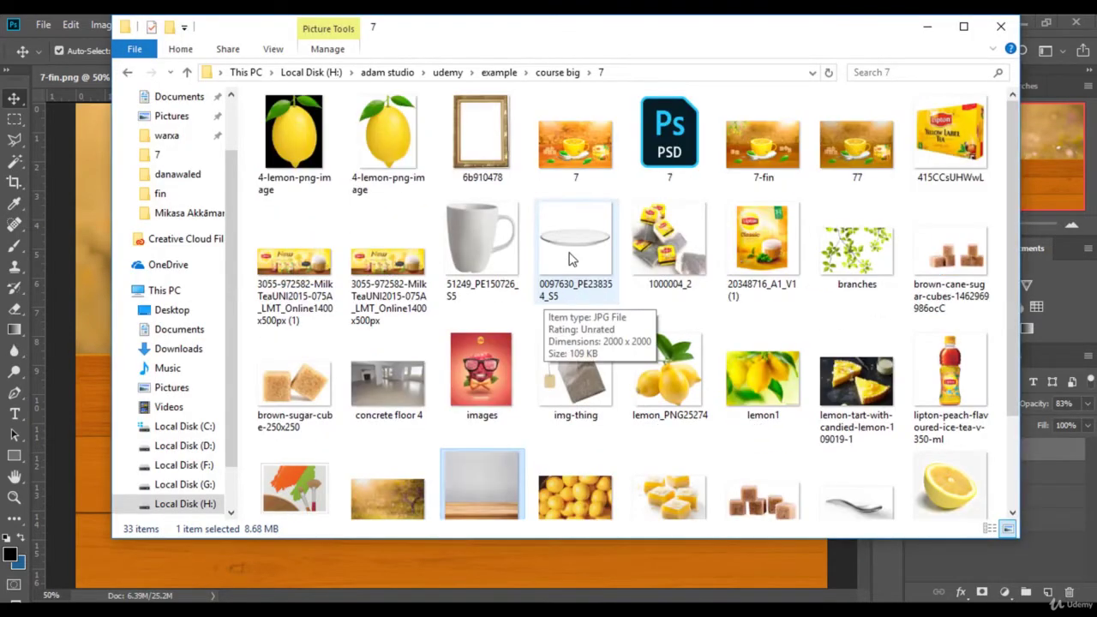
{"action": "left_click", "coordinate": [572, 259]}
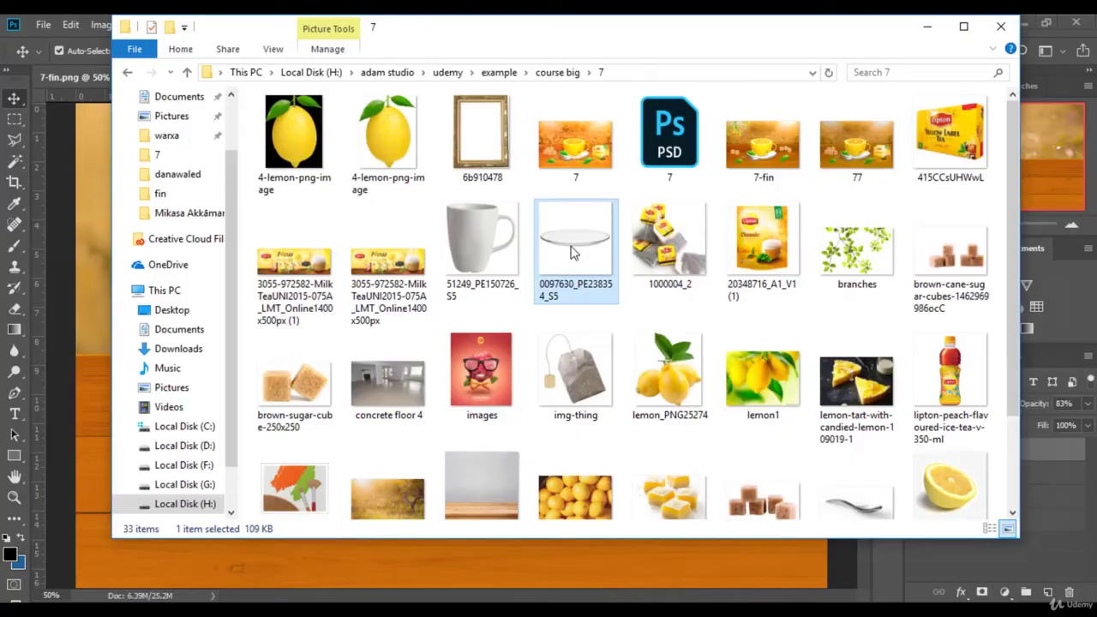
{"action": "double_click", "coordinate": [574, 254]}
{"action": "right_click", "coordinate": [477, 304]}
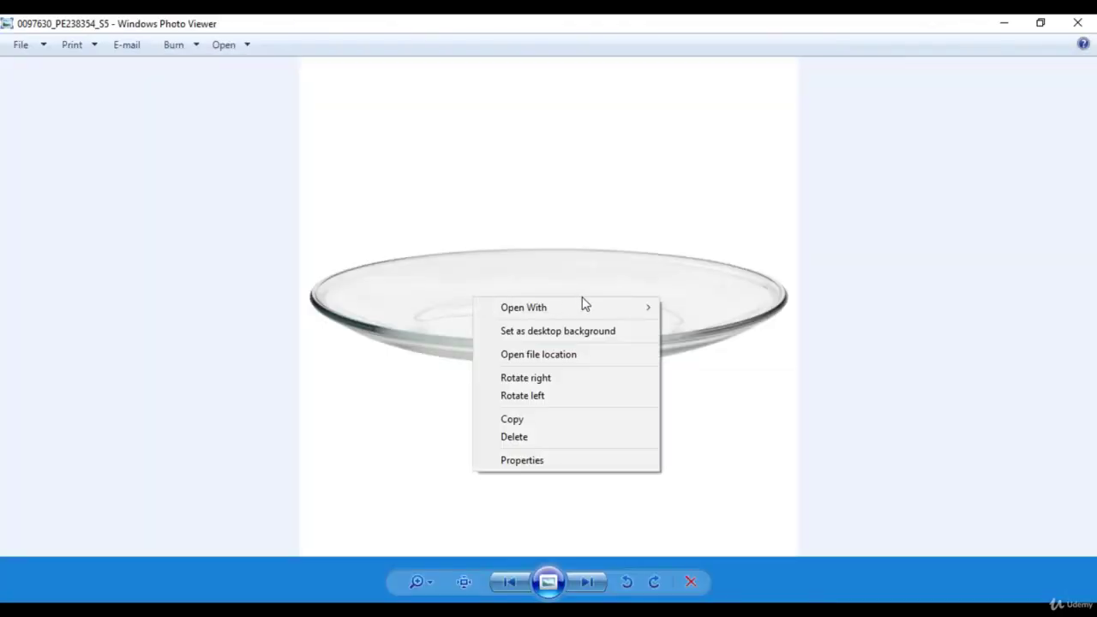
{"action": "mouse_move", "coordinate": [585, 303]}
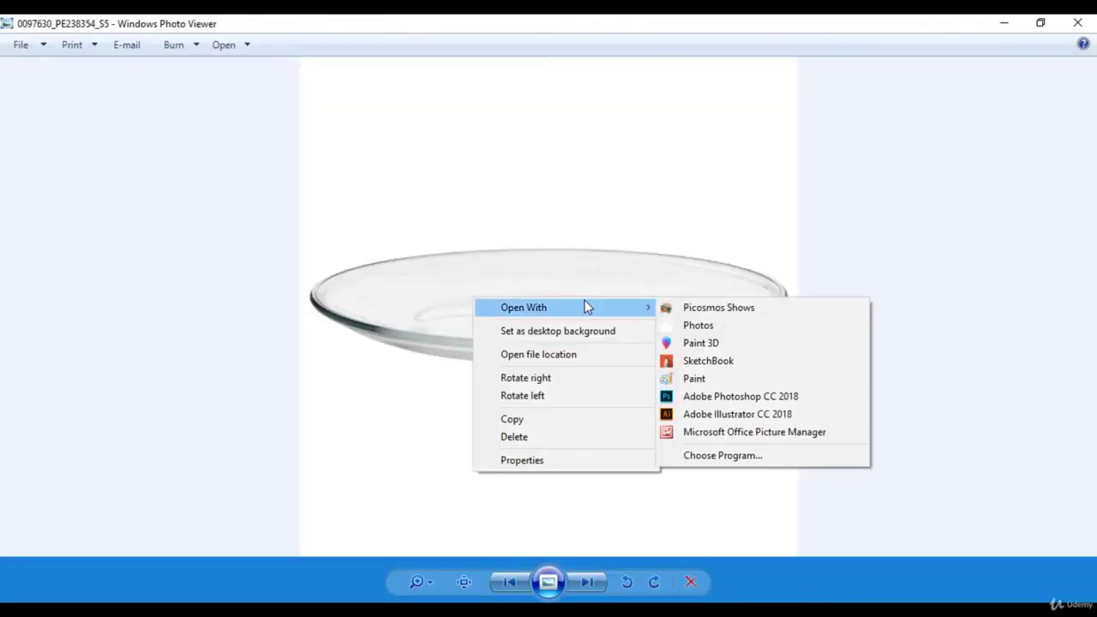
{"action": "left_click", "coordinate": [708, 399]}
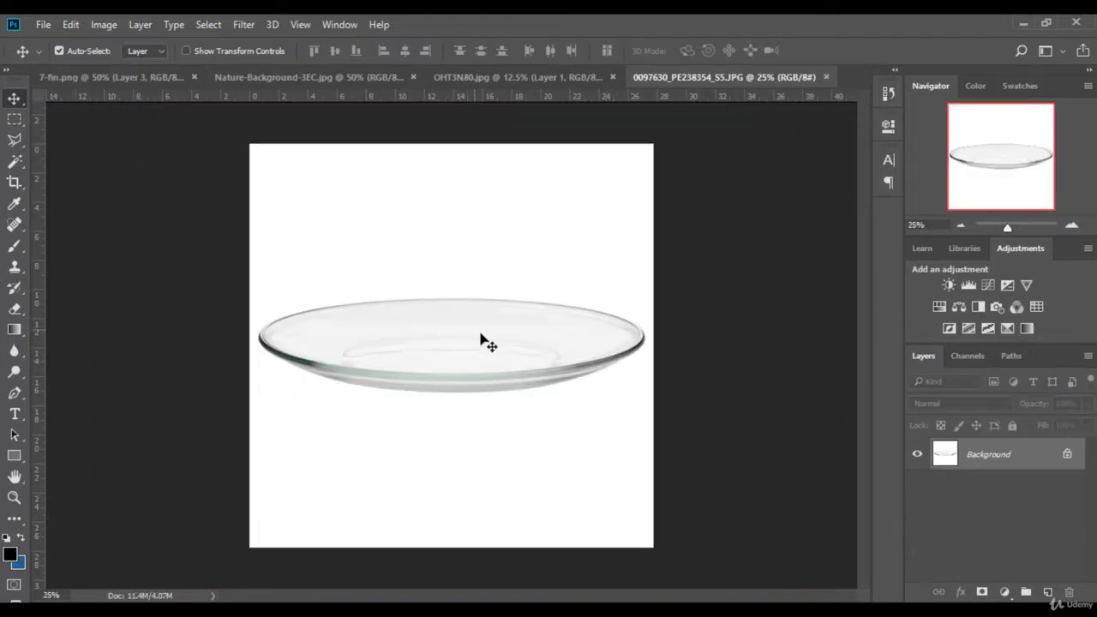
Discard a trial Magic Wand selection, then unlock the Background into Layer 0 and zoom to 70%.
{"action": "left_click", "coordinate": [15, 161]}
{"action": "left_click", "coordinate": [550, 437]}
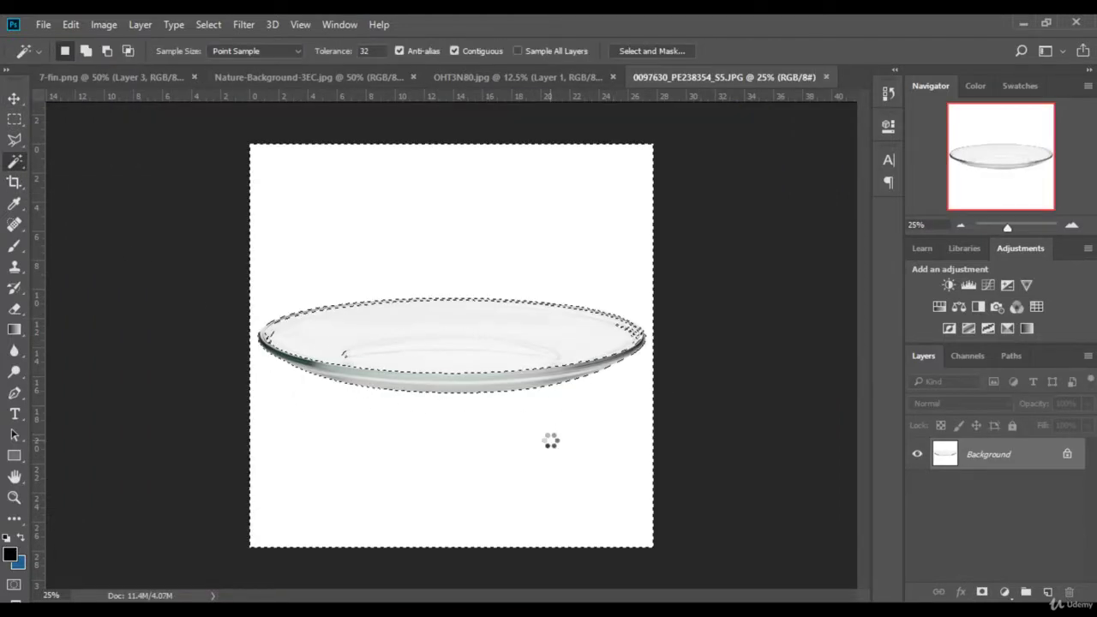
{"action": "key", "text": "ctrl+d"}
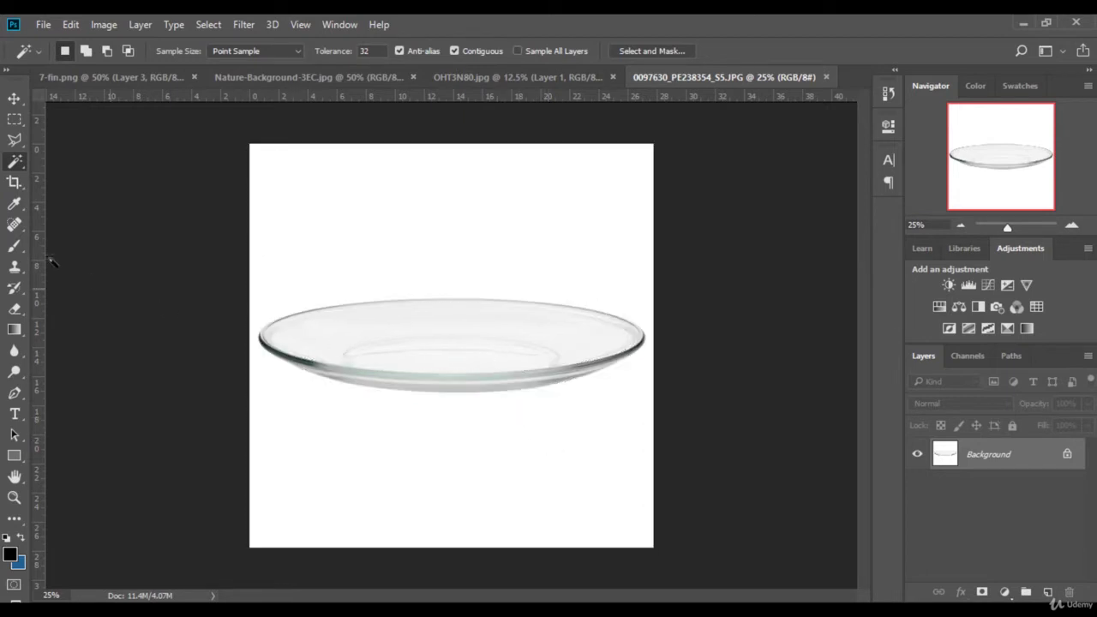
{"action": "left_click", "coordinate": [13, 140]}
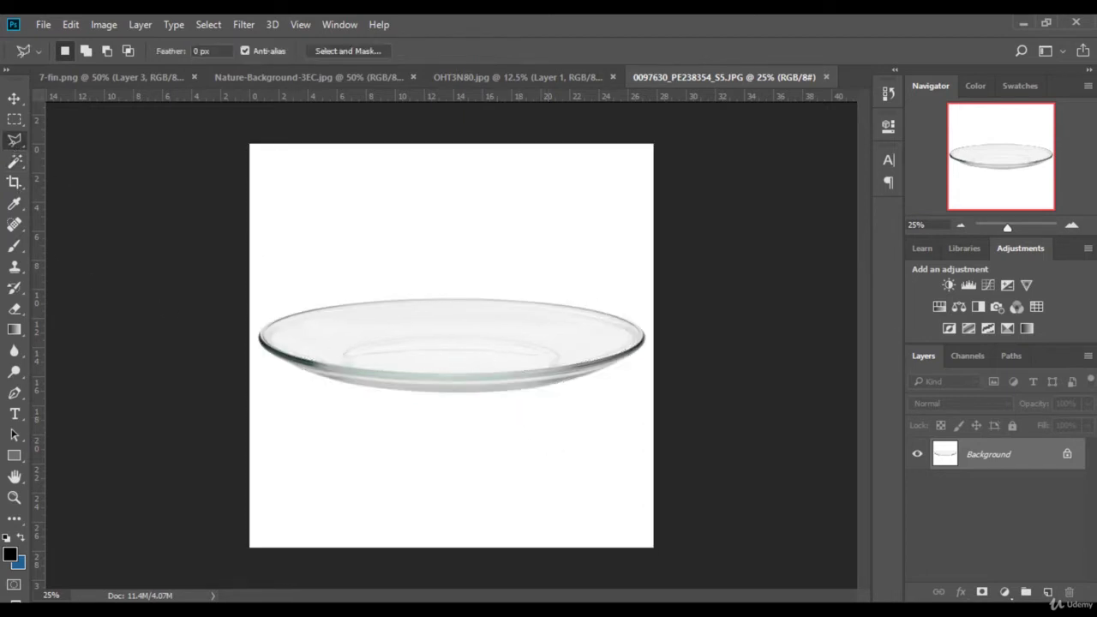
{"action": "left_click", "coordinate": [1066, 452]}
{"action": "left_click", "coordinate": [1015, 228]}
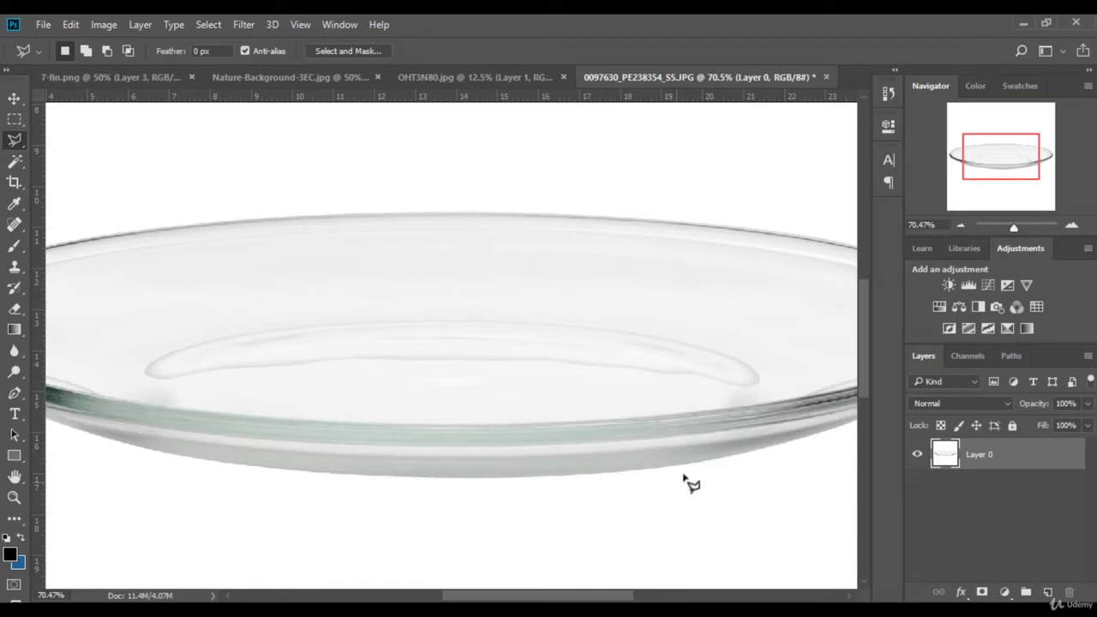
Trace a closed lasso selection around the whole glass saucer outline.
{"action": "left_click_drag", "start_coordinate": [693, 466], "coordinate": [431, 480]}
{"action": "left_click_drag", "start_coordinate": [340, 479], "coordinate": [150, 453]}
{"action": "mouse_move", "coordinate": [43, 429]}
{"action": "left_mouse_down"}
{"action": "mouse_move", "coordinate": [232, 392]}
{"action": "mouse_move", "coordinate": [230, 437]}
{"action": "mouse_move", "coordinate": [345, 460]}
{"action": "mouse_move", "coordinate": [215, 445]}
{"action": "mouse_move", "coordinate": [197, 423]}
{"action": "mouse_move", "coordinate": [66, 353]}
{"action": "mouse_move", "coordinate": [66, 332]}
{"action": "mouse_move", "coordinate": [83, 367]}
{"action": "left_mouse_up"}
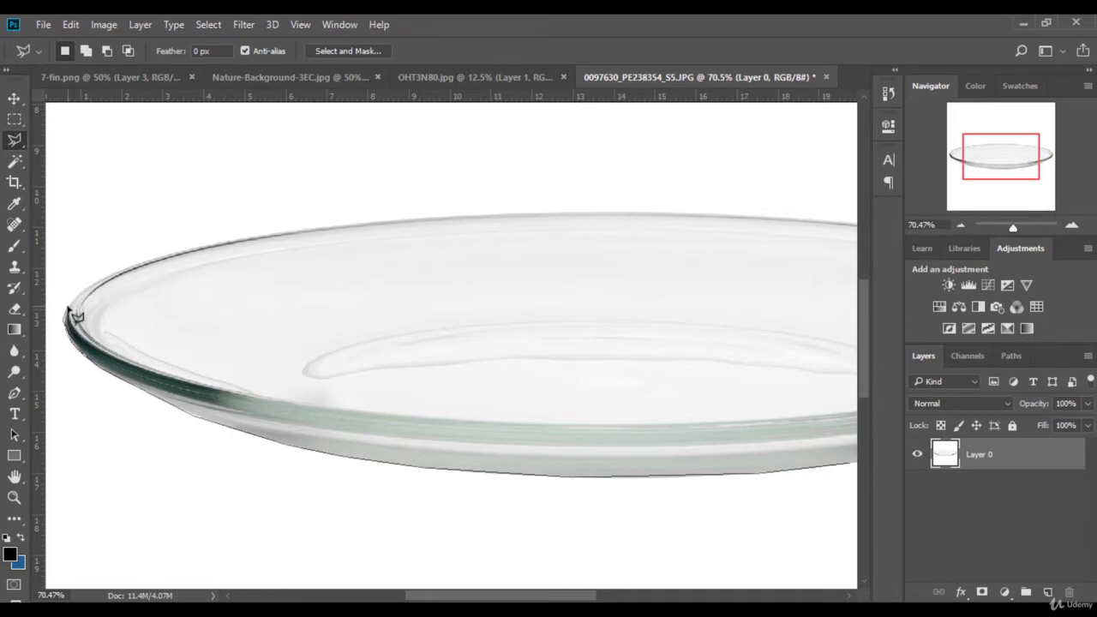
{"action": "mouse_move", "coordinate": [72, 314]}
{"action": "left_mouse_down"}
{"action": "mouse_move", "coordinate": [116, 273]}
{"action": "mouse_move", "coordinate": [208, 260]}
{"action": "mouse_move", "coordinate": [237, 239]}
{"action": "mouse_move", "coordinate": [185, 254]}
{"action": "mouse_move", "coordinate": [301, 245]}
{"action": "mouse_move", "coordinate": [332, 230]}
{"action": "mouse_move", "coordinate": [597, 217]}
{"action": "mouse_move", "coordinate": [525, 213]}
{"action": "mouse_move", "coordinate": [506, 218]}
{"action": "mouse_move", "coordinate": [712, 212]}
{"action": "mouse_move", "coordinate": [700, 209]}
{"action": "mouse_move", "coordinate": [684, 213]}
{"action": "mouse_move", "coordinate": [964, 229]}
{"action": "mouse_move", "coordinate": [526, 228]}
{"action": "mouse_move", "coordinate": [629, 252]}
{"action": "mouse_move", "coordinate": [510, 224]}
{"action": "mouse_move", "coordinate": [659, 244]}
{"action": "mouse_move", "coordinate": [646, 241]}
{"action": "mouse_move", "coordinate": [767, 279]}
{"action": "mouse_move", "coordinate": [755, 271]}
{"action": "mouse_move", "coordinate": [708, 259]}
{"action": "mouse_move", "coordinate": [793, 293]}
{"action": "mouse_move", "coordinate": [817, 316]}
{"action": "mouse_move", "coordinate": [796, 372]}
{"action": "mouse_move", "coordinate": [659, 431]}
{"action": "mouse_move", "coordinate": [480, 451]}
{"action": "mouse_move", "coordinate": [508, 468]}
{"action": "left_mouse_up"}
{"action": "right_click", "coordinate": [353, 314]}
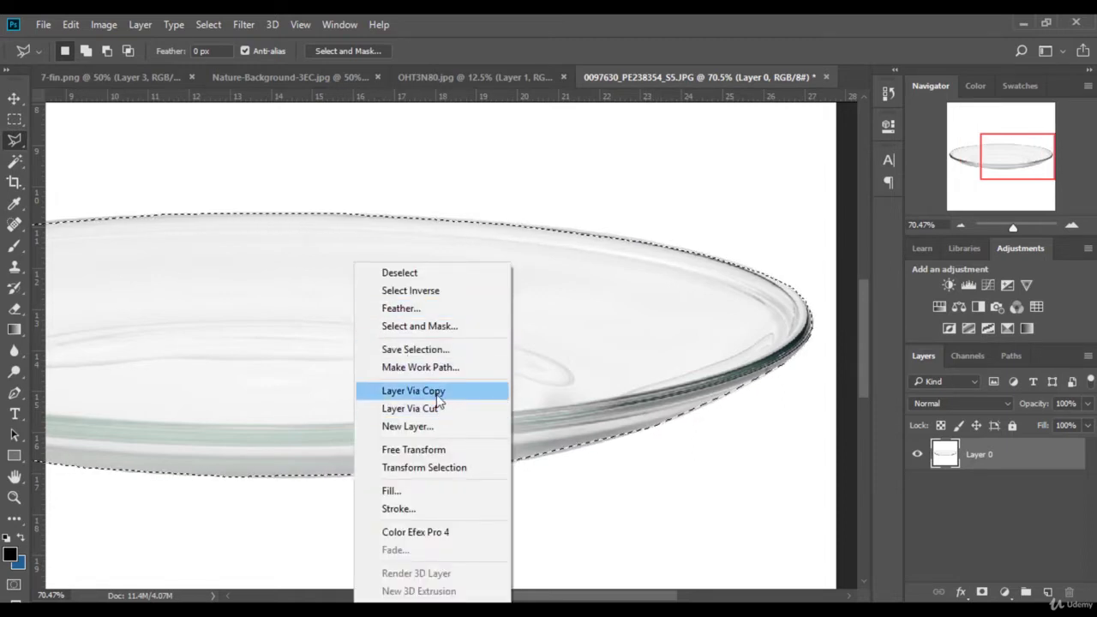
Copy the selected saucer to a new layer and drag it into 7-fin.png.
{"action": "left_click", "coordinate": [433, 391]}
{"action": "key", "text": "v"}
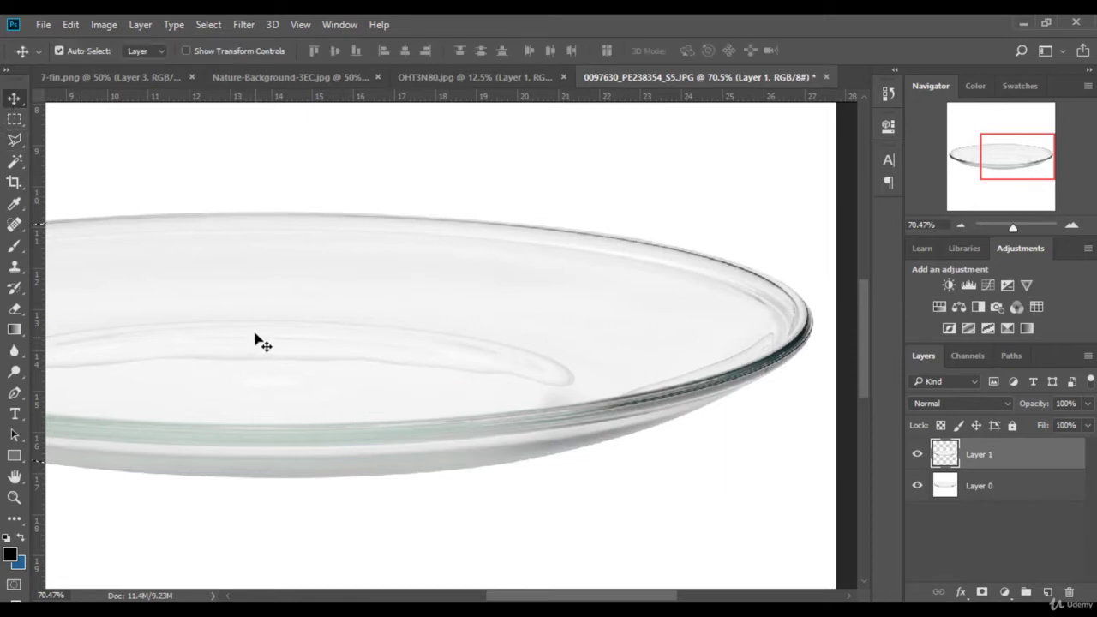
{"action": "left_click_drag", "start_coordinate": [254, 341], "coordinate": [491, 387]}
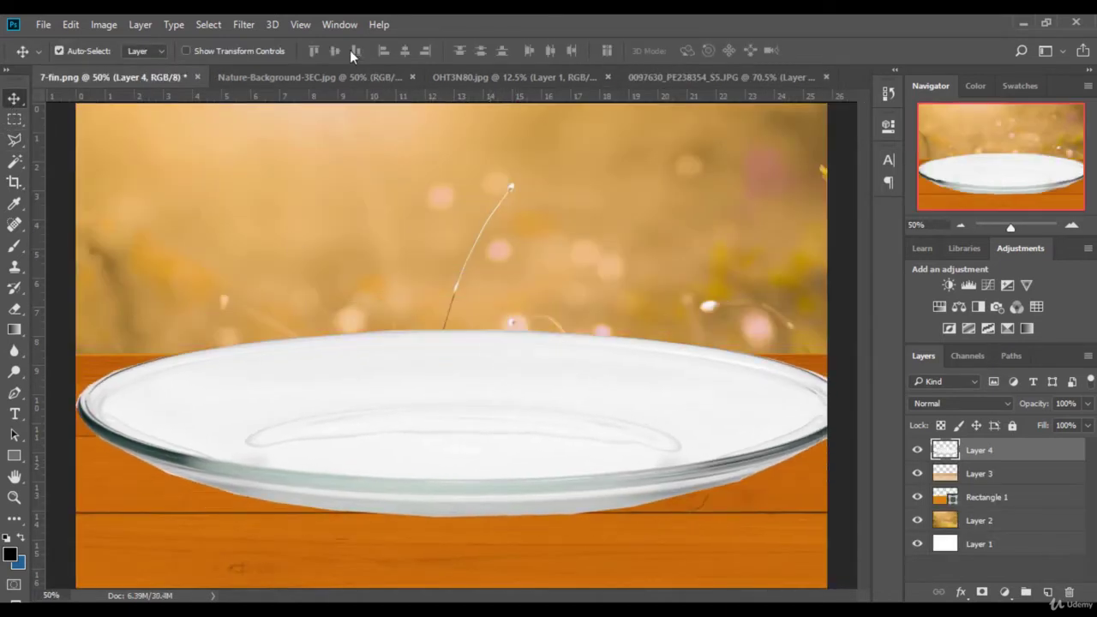
Scale the saucer to 37.12% width and 50.97% height and set it on the wooden table.
{"action": "left_click", "coordinate": [249, 49]}
{"action": "left_click_drag", "start_coordinate": [74, 327], "coordinate": [522, 388]}
{"action": "left_click_drag", "start_coordinate": [747, 455], "coordinate": [519, 427]}
{"action": "left_click_drag", "start_coordinate": [449, 360], "coordinate": [454, 387]}
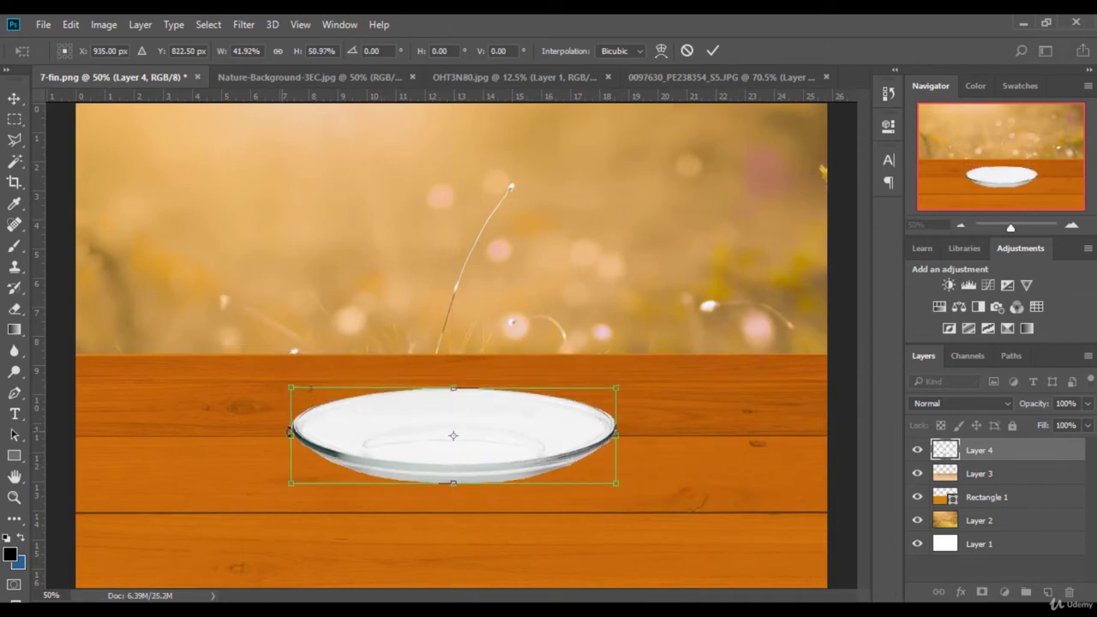
{"action": "left_click_drag", "start_coordinate": [287, 436], "coordinate": [310, 434]}
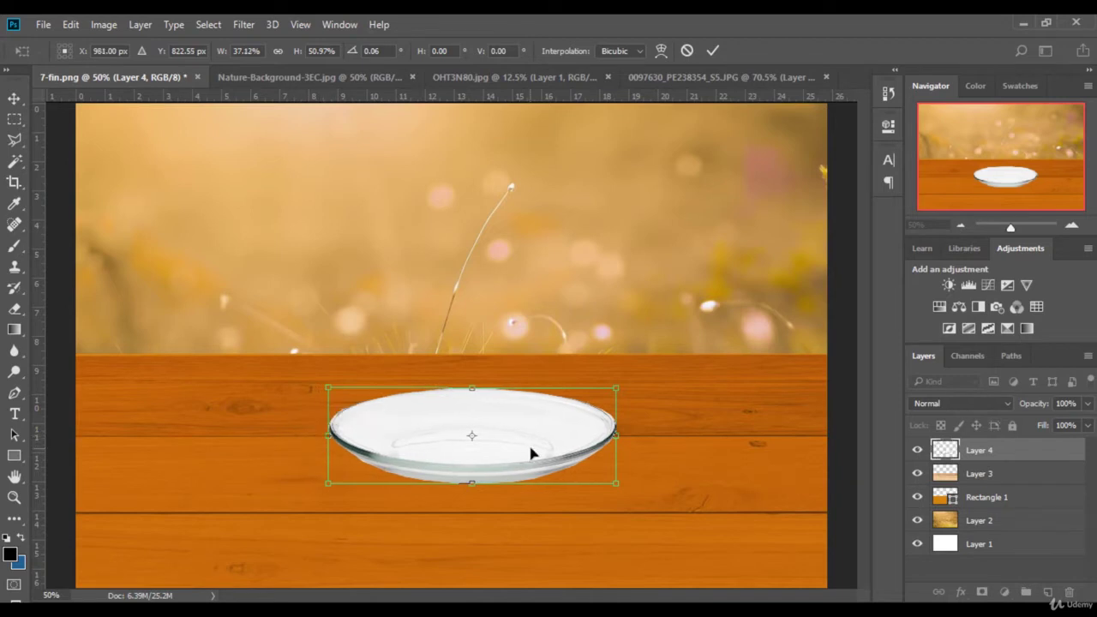
{"action": "left_click_drag", "start_coordinate": [532, 452], "coordinate": [527, 458]}
{"action": "key", "text": "Return"}
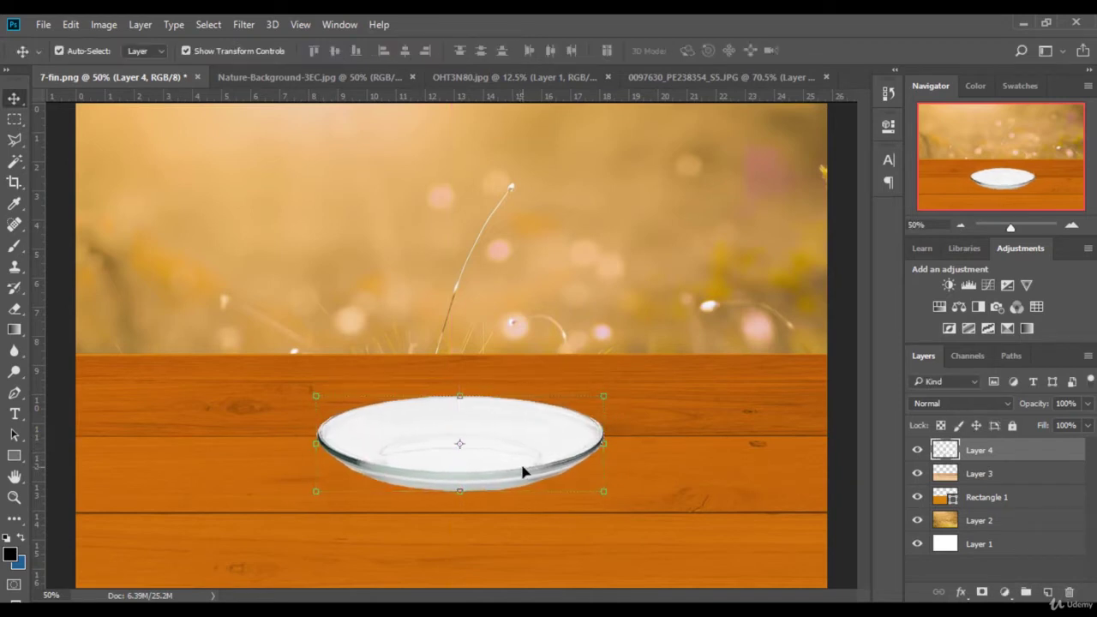
{"action": "left_click", "coordinate": [216, 49]}
{"action": "key", "text": "alt+Tab"}
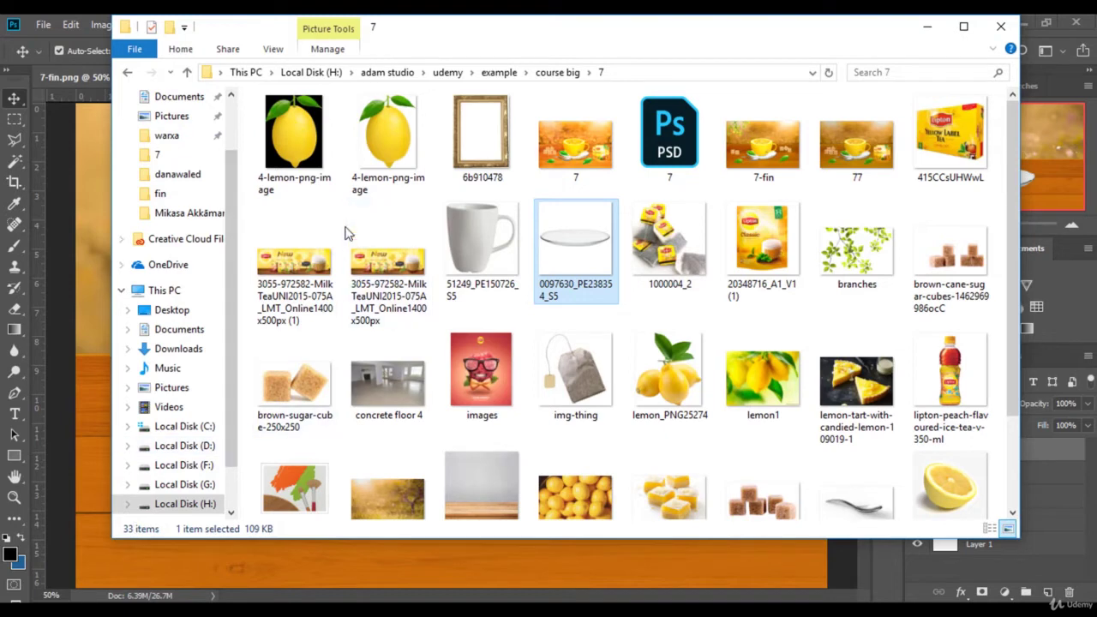
Open 4-lemon-png-image in Adobe Photoshop CC 2018 from its preview with Open With.
{"action": "left_click", "coordinate": [399, 179]}
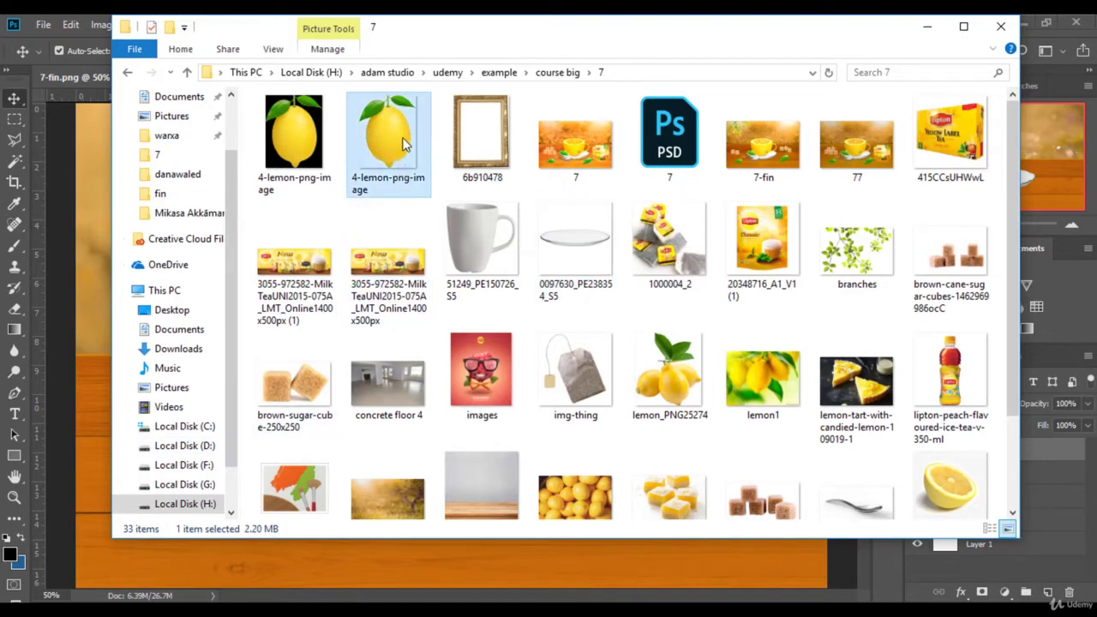
{"action": "double_click", "coordinate": [300, 144]}
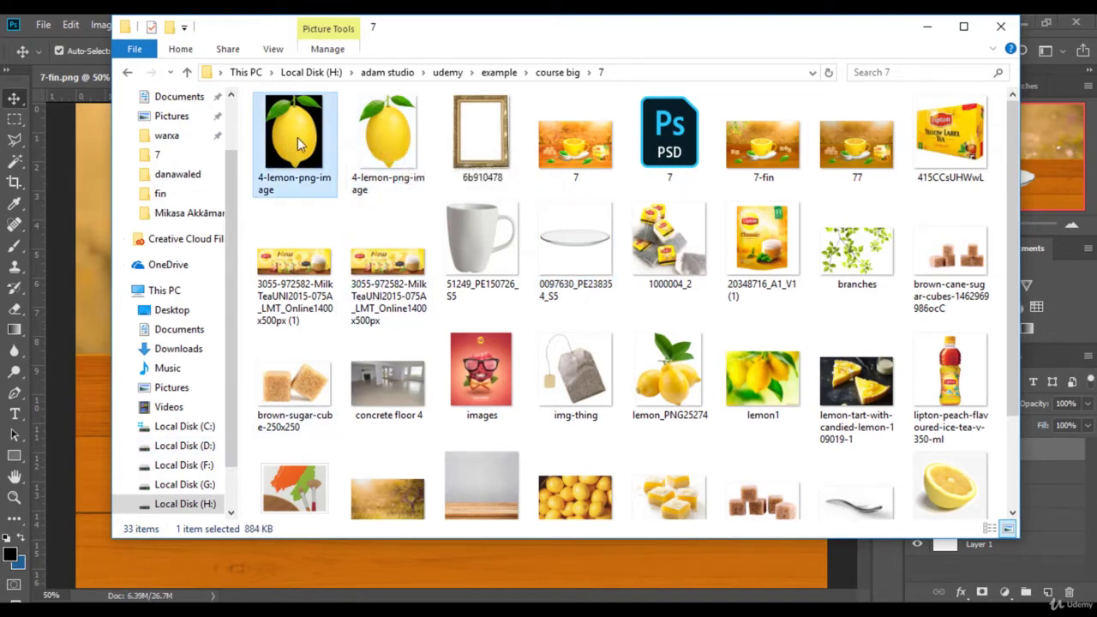
{"action": "right_click", "coordinate": [524, 277]}
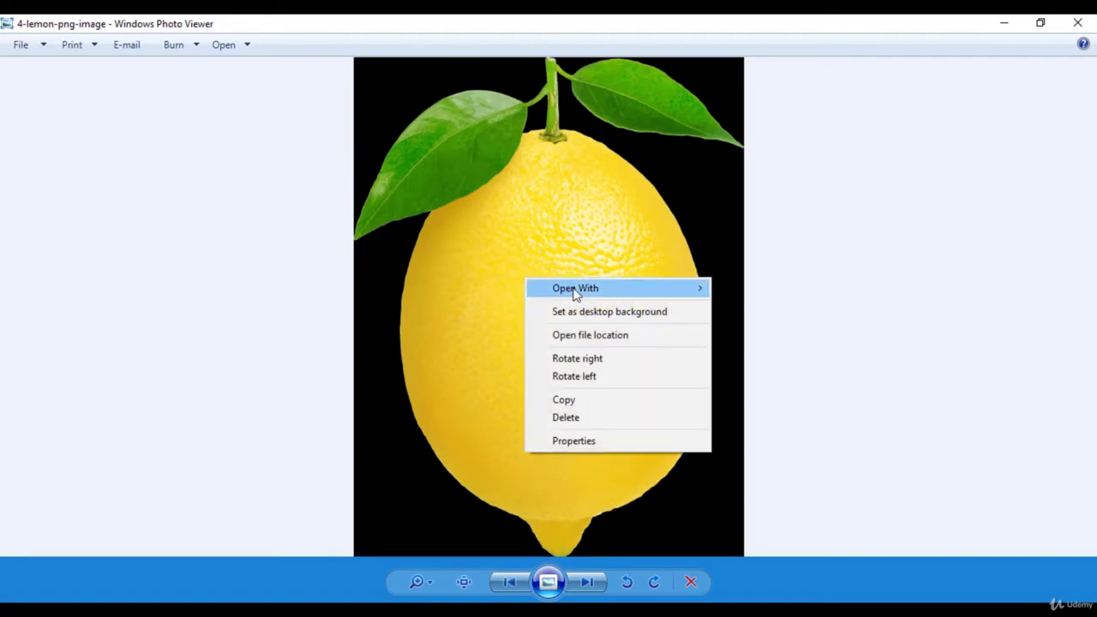
{"action": "mouse_move", "coordinate": [664, 292]}
{"action": "left_click", "coordinate": [744, 376]}
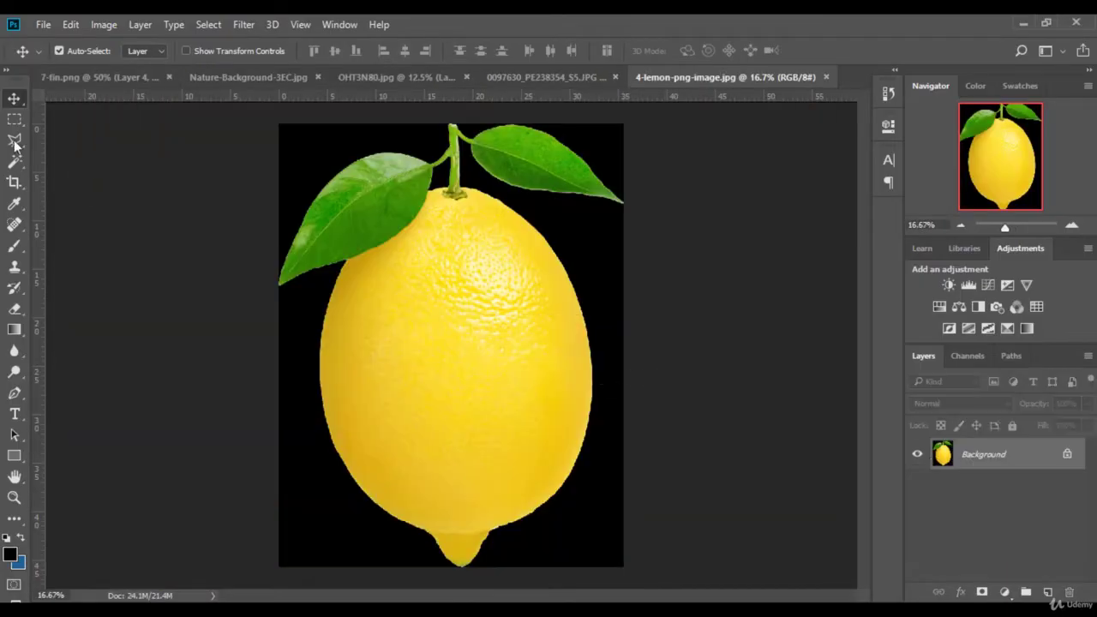
Unlock the lemon image into Layer 0 and delete the four black background areas around the lemon.
{"action": "left_click", "coordinate": [14, 161]}
{"action": "left_click", "coordinate": [607, 535]}
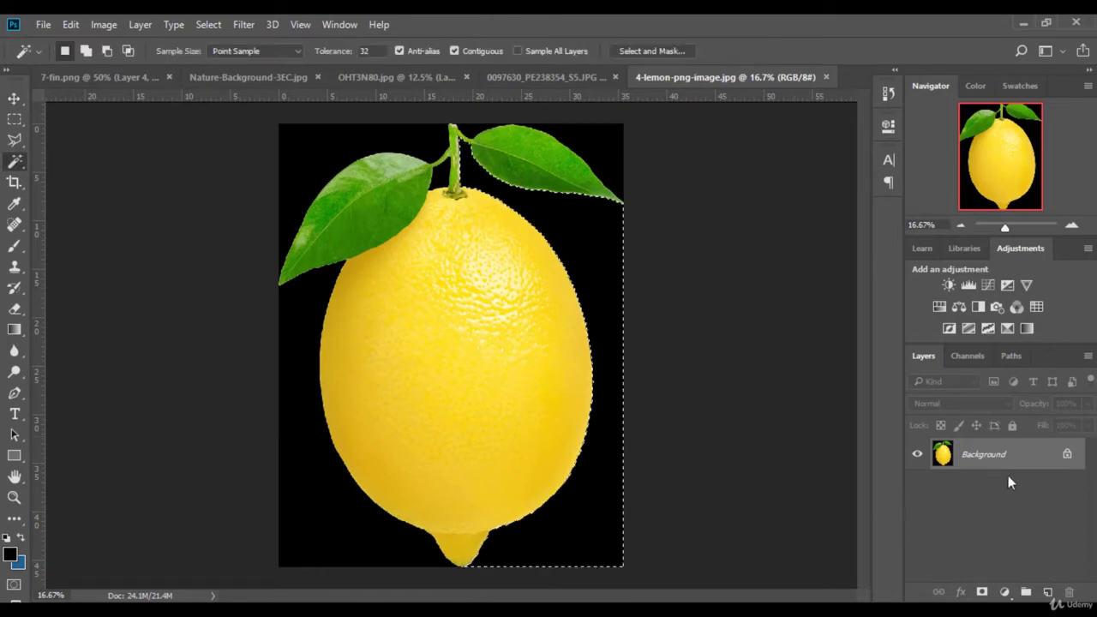
{"action": "left_click", "coordinate": [1067, 454]}
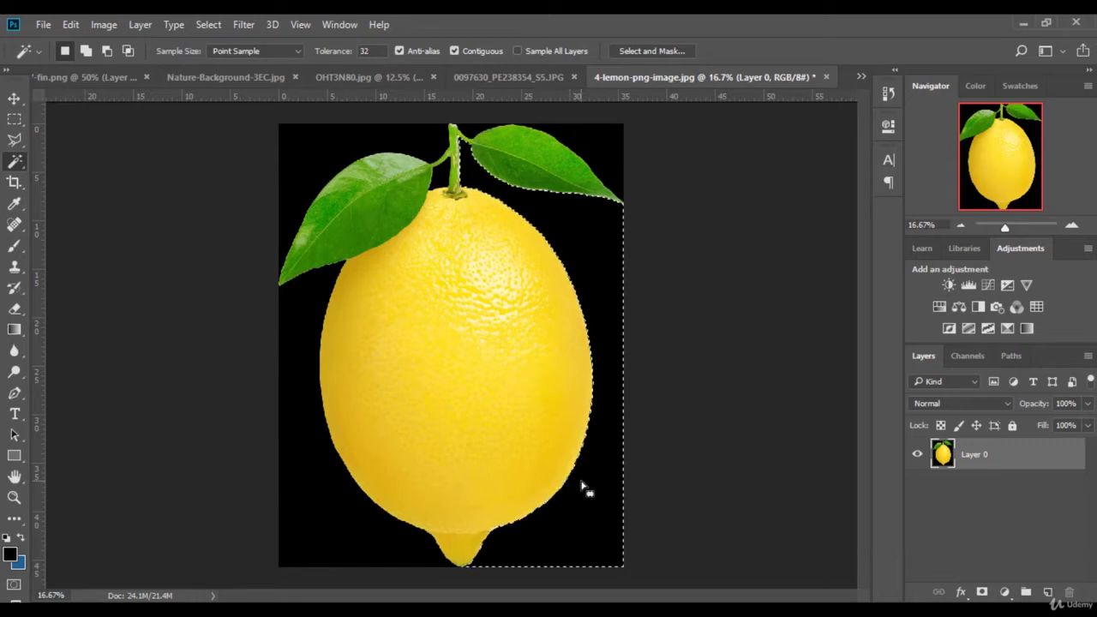
{"action": "key", "text": "Delete"}
{"action": "left_click", "coordinate": [339, 535]}
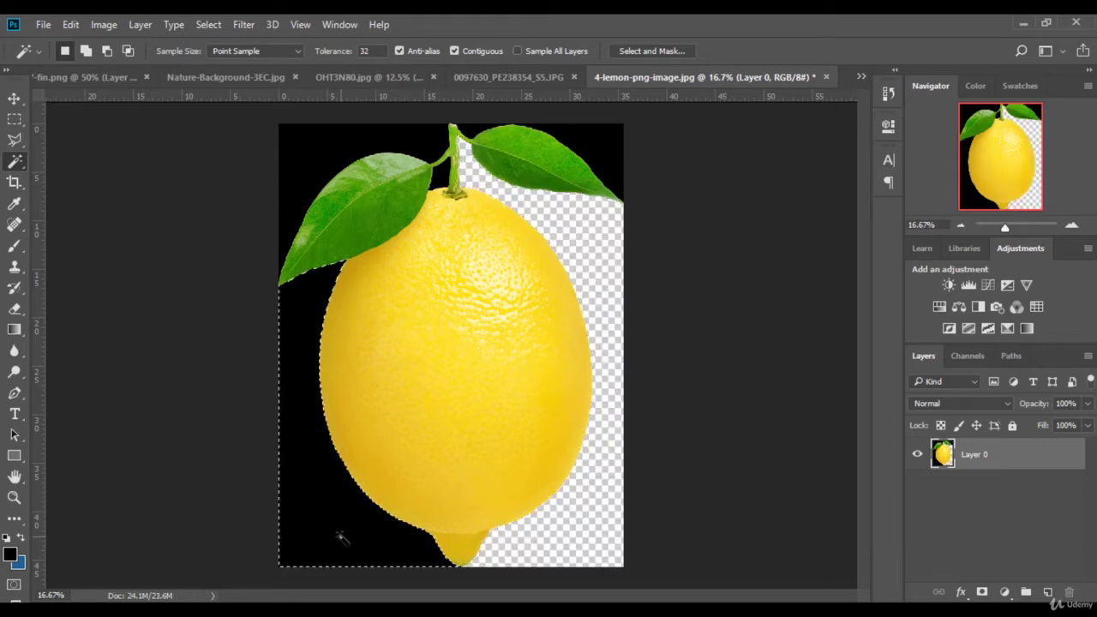
{"action": "key", "text": "Delete"}
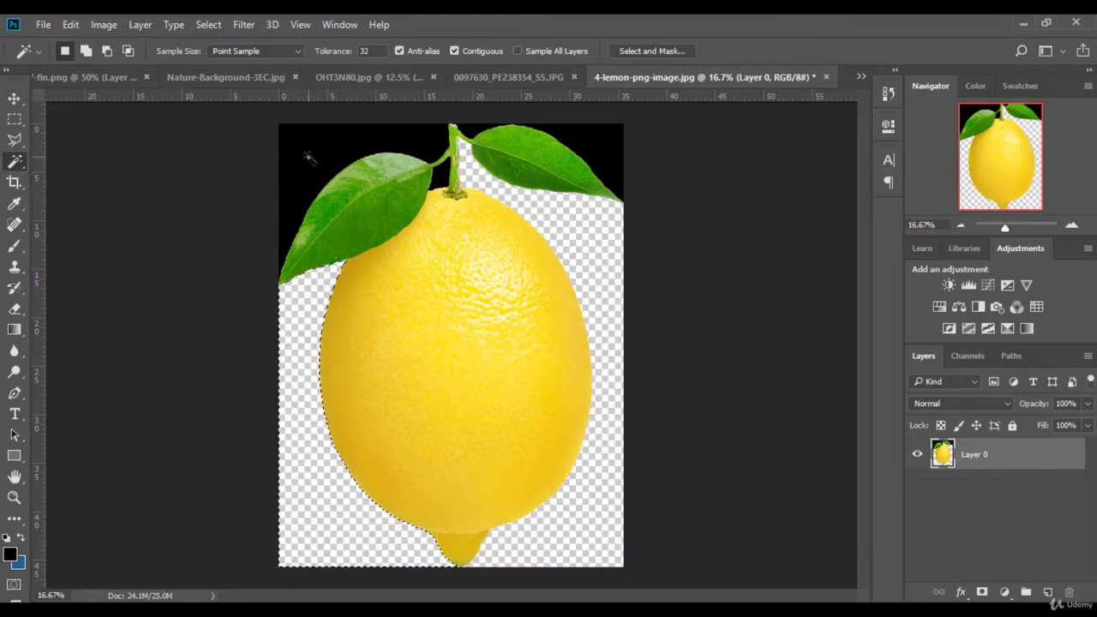
{"action": "left_click", "coordinate": [306, 157]}
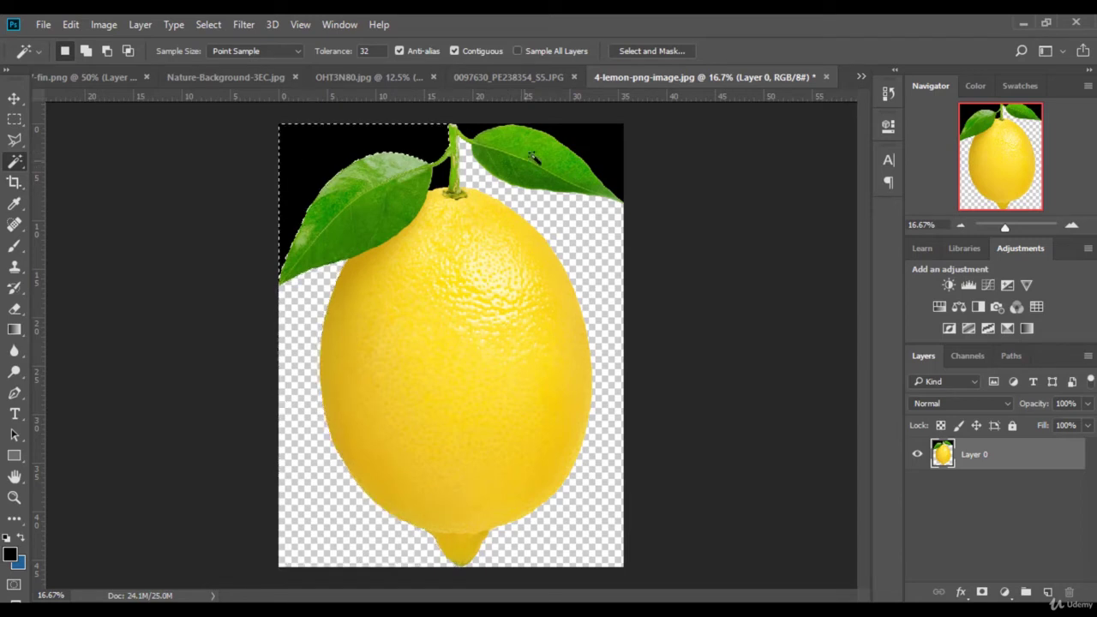
{"action": "key", "text": "Delete"}
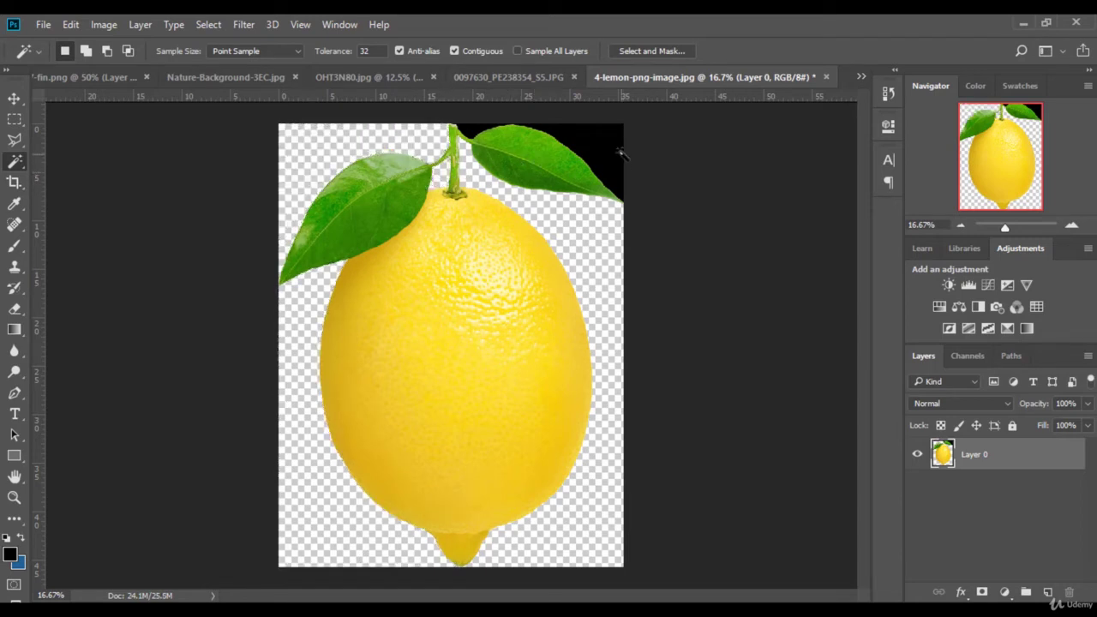
{"action": "left_click", "coordinate": [609, 154]}
{"action": "key", "text": "Delete"}
{"action": "key", "text": "ctrl+d"}
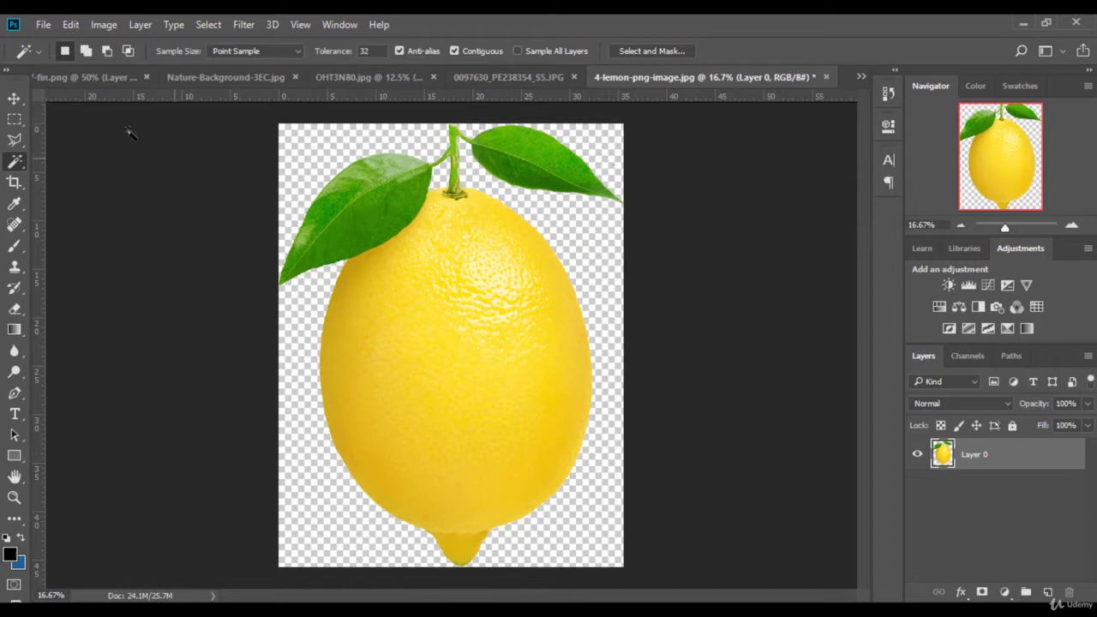
Copy a rectangular selection of the lemon's lower half onto a new Layer 1.
{"action": "left_click", "coordinate": [15, 98]}
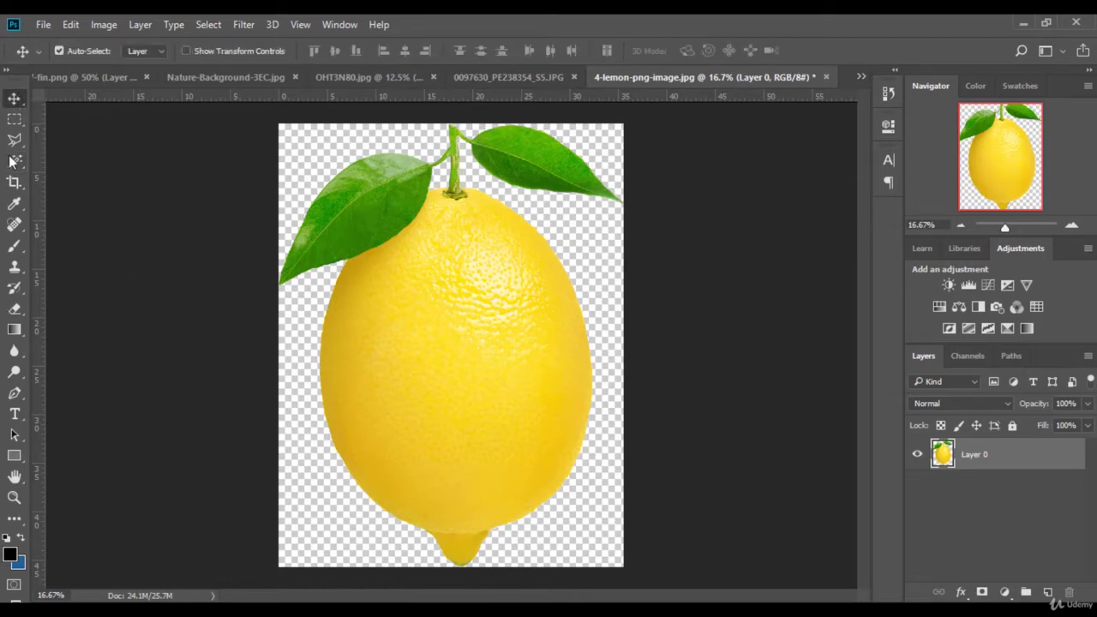
{"action": "left_click", "coordinate": [15, 120]}
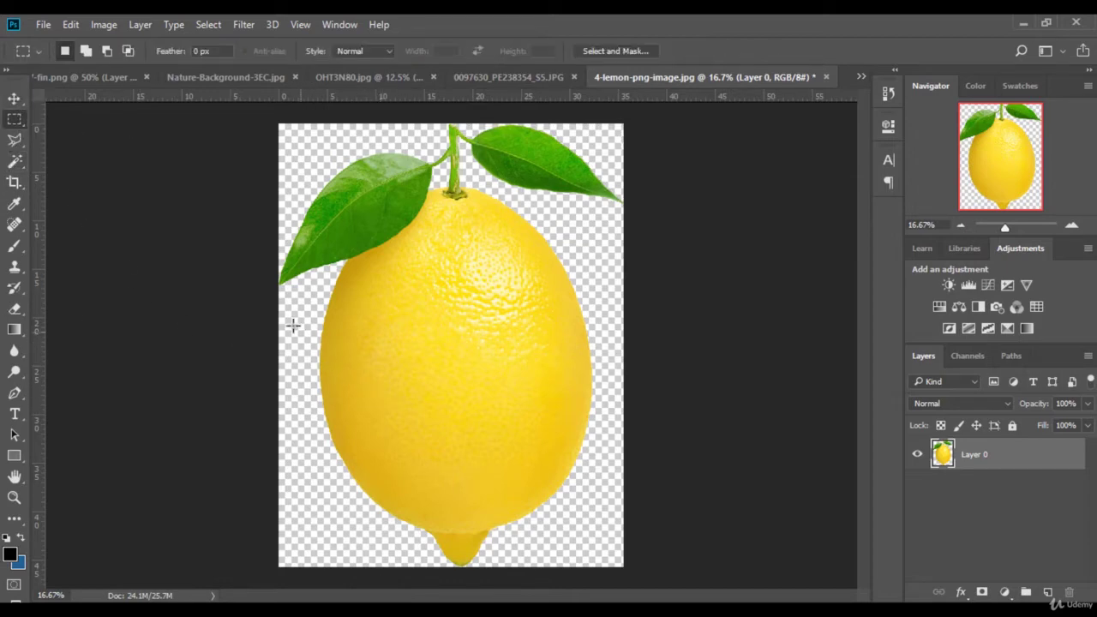
{"action": "left_click_drag", "start_coordinate": [279, 315], "coordinate": [639, 580]}
{"action": "right_click", "coordinate": [458, 409]}
{"action": "left_click", "coordinate": [540, 185]}
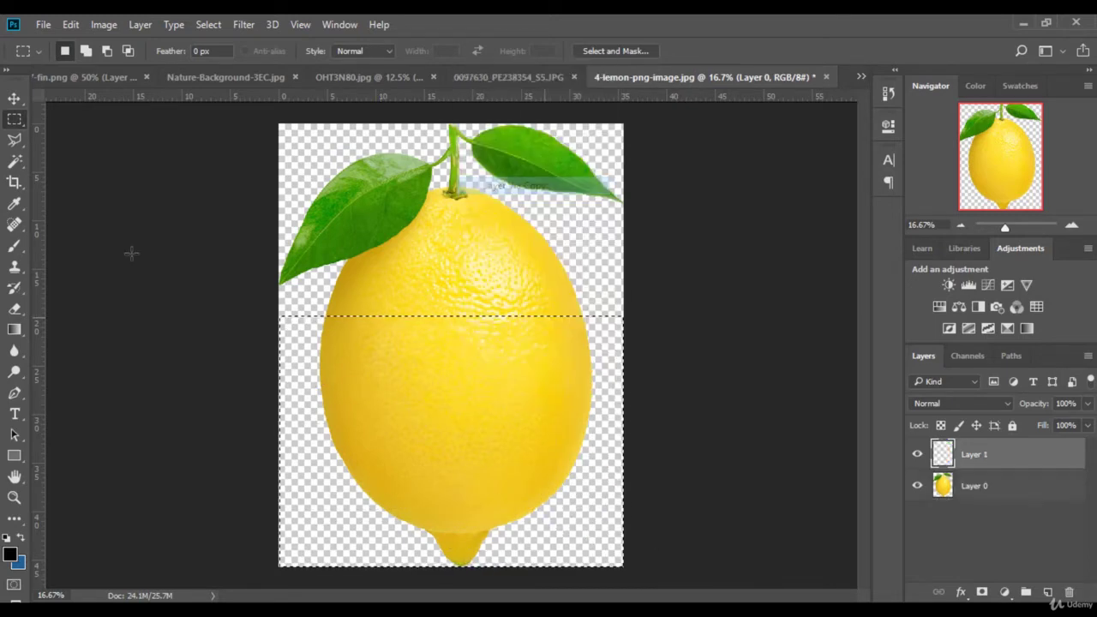
Shrink the lemon half and seat it in the glass saucer as a shortened cup in 7-fin.png.
{"action": "key", "text": "v"}
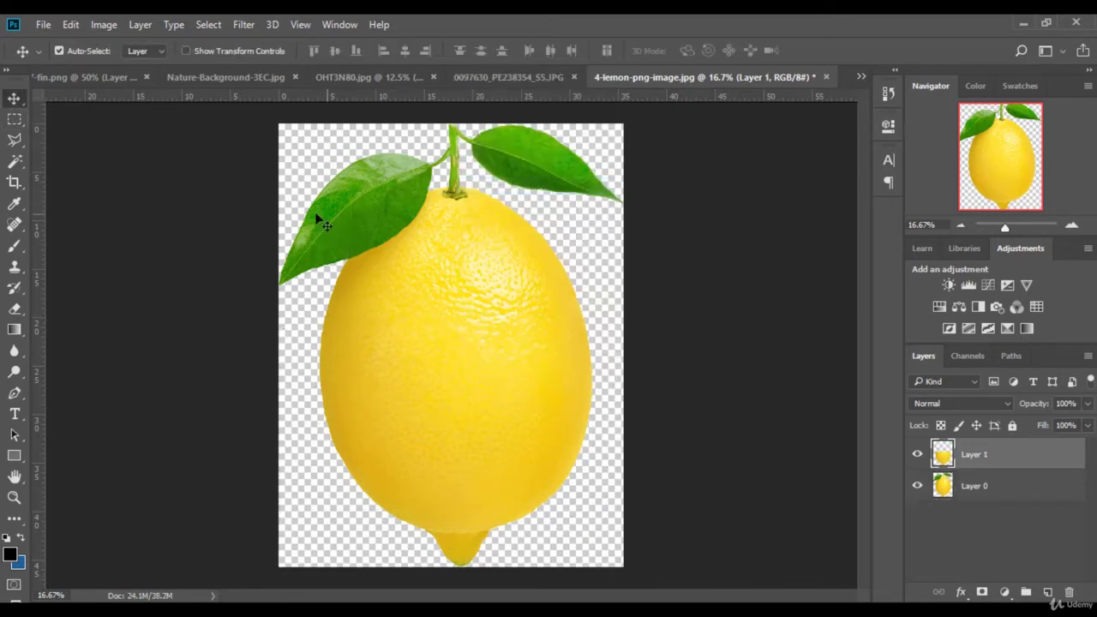
{"action": "left_click", "coordinate": [187, 51]}
{"action": "left_click_drag", "start_coordinate": [588, 324], "coordinate": [541, 337]}
{"action": "key", "text": "Return"}
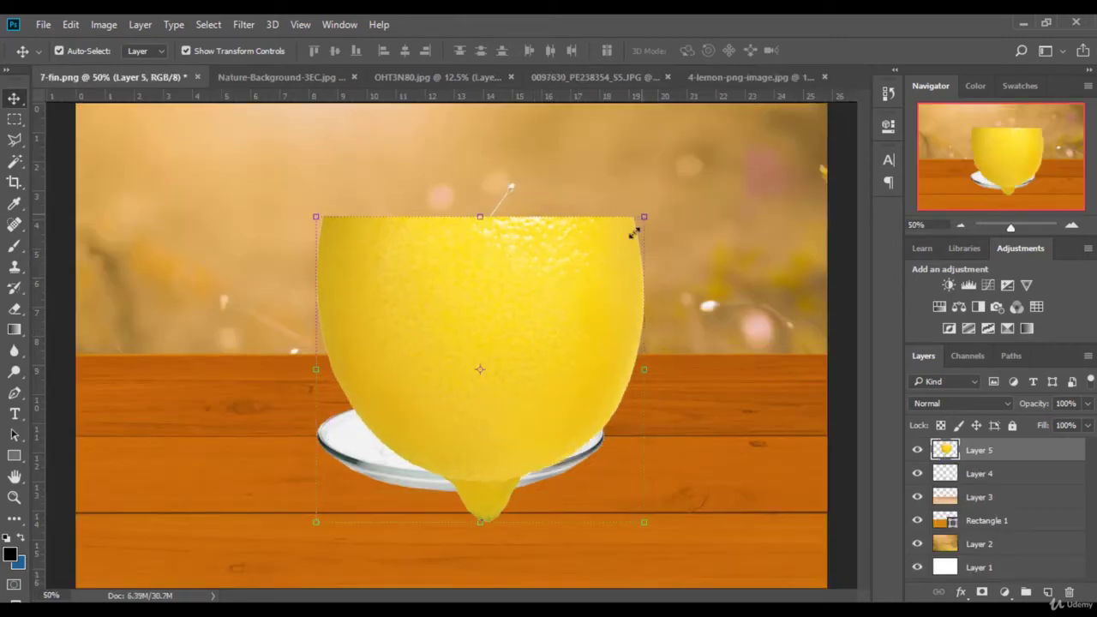
{"action": "left_click_drag", "start_coordinate": [634, 233], "coordinate": [526, 331]}
{"action": "left_click_drag", "start_coordinate": [492, 387], "coordinate": [528, 354]}
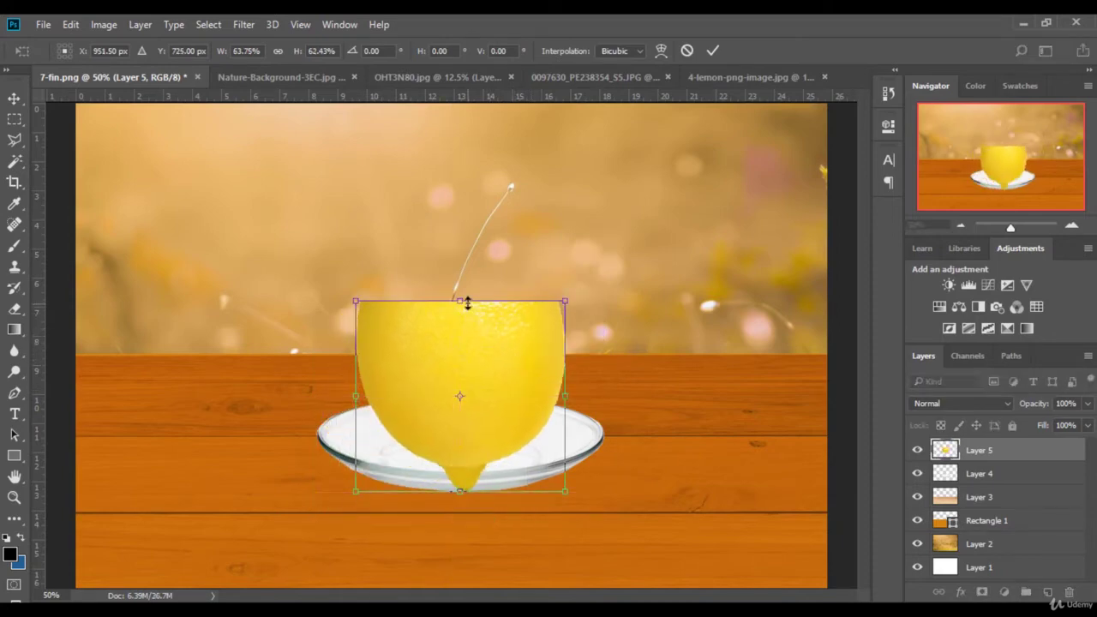
{"action": "left_click_drag", "start_coordinate": [467, 303], "coordinate": [465, 310]}
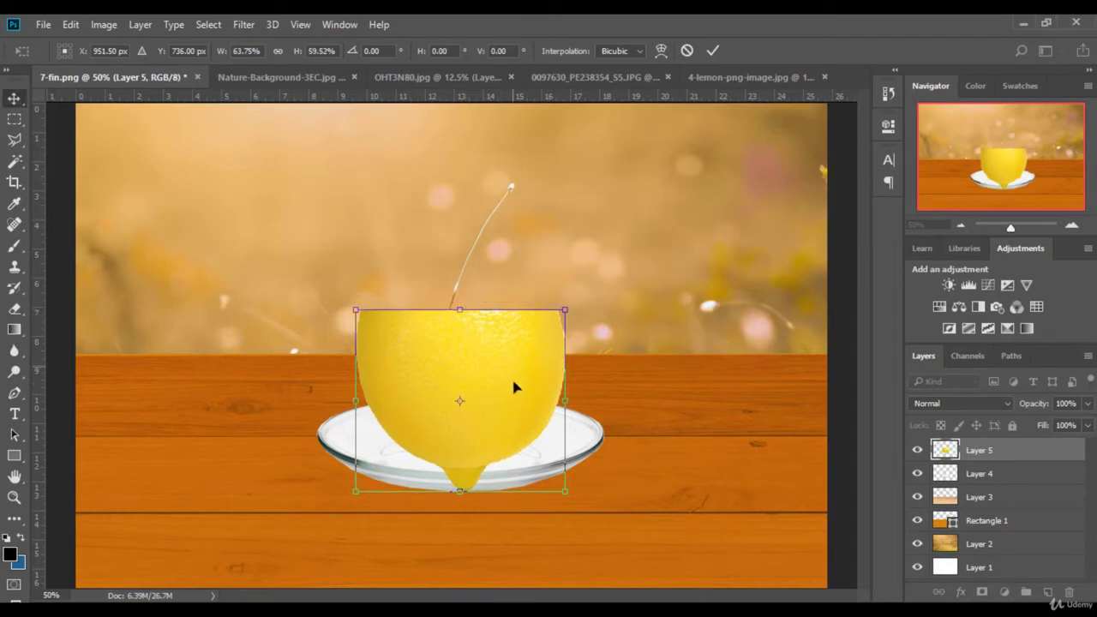
{"action": "key", "text": "Return"}
{"action": "scroll", "coordinate": [490, 420], "scroll_direction": "up", "scroll_amount": 5}
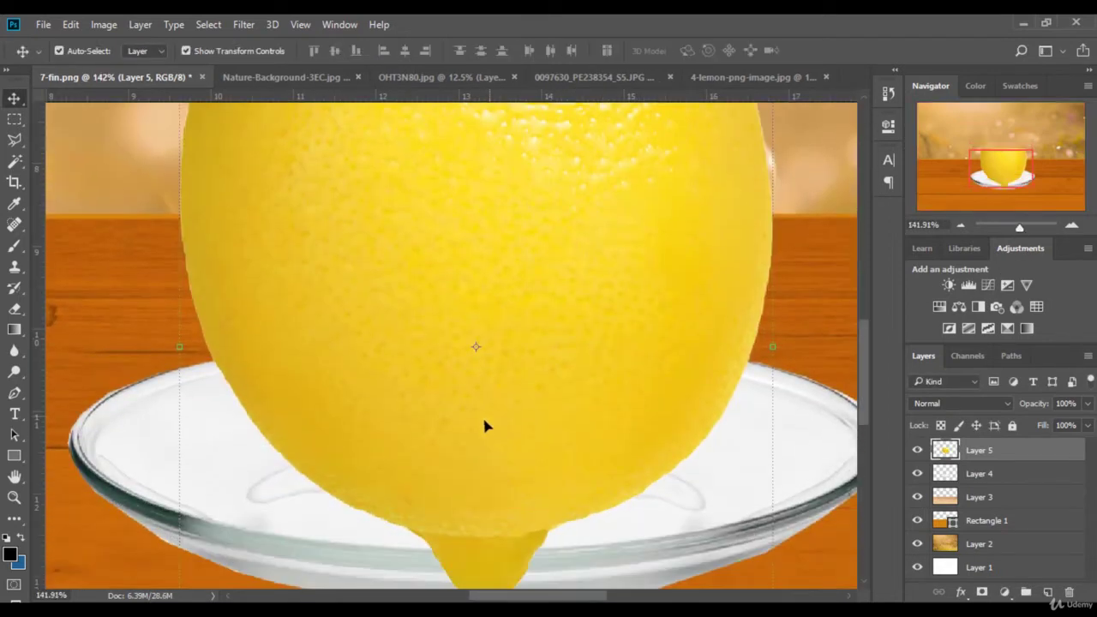
Cut away the pointed drip under the lemon cup with a polygonal lasso selection.
{"action": "left_click", "coordinate": [15, 141]}
{"action": "left_click", "coordinate": [555, 438]}
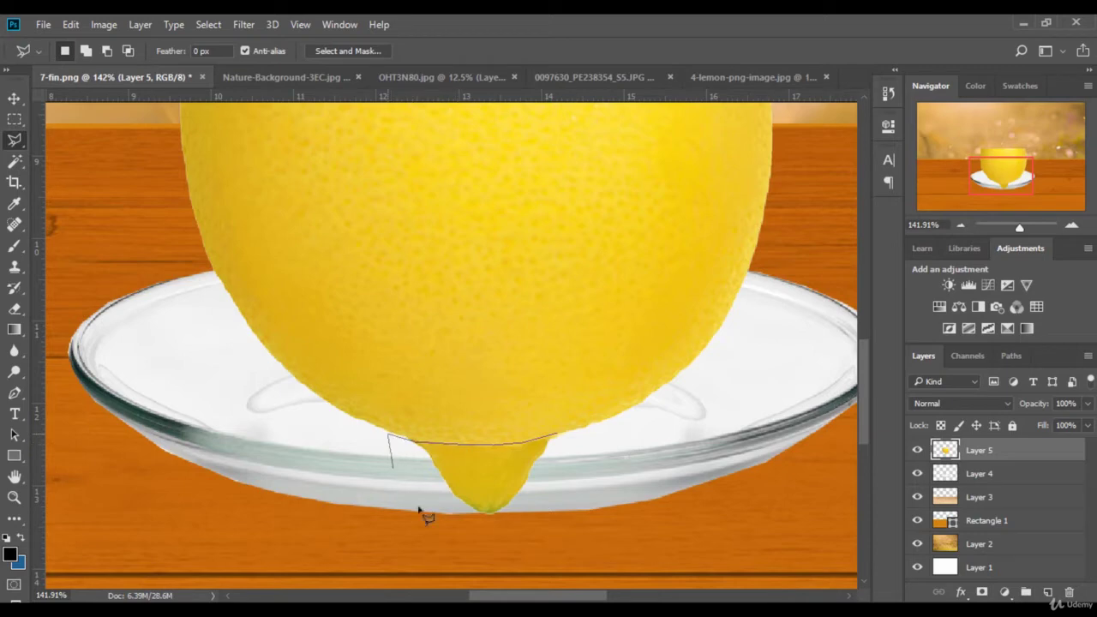
{"action": "left_click", "coordinate": [500, 562]}
{"action": "left_click", "coordinate": [558, 507]}
{"action": "left_click", "coordinate": [553, 444]}
{"action": "key", "text": "Delete"}
{"action": "key", "text": "ctrl+d"}
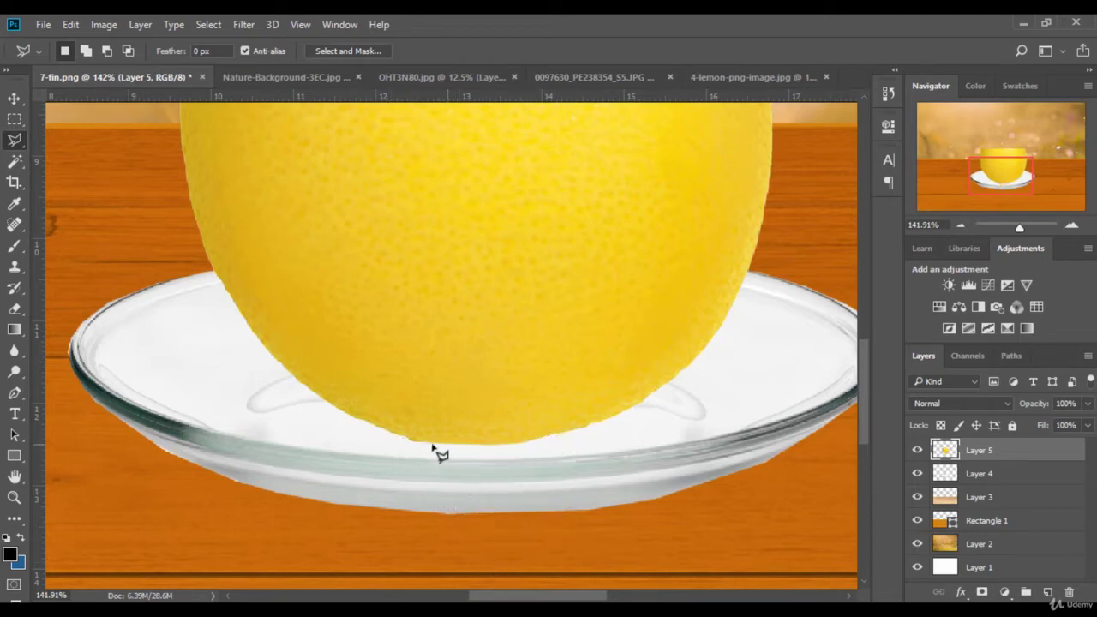
Delete the leftover bit under the cup and set the view to 100%.
{"action": "left_click", "coordinate": [433, 445]}
{"action": "left_click", "coordinate": [395, 437]}
{"action": "left_click", "coordinate": [408, 461]}
{"action": "left_click", "coordinate": [433, 445]}
{"action": "key", "text": "Delete"}
{"action": "key", "text": "ctrl+d"}
{"action": "type", "text": "100"}
{"action": "key", "text": "Return"}
{"action": "scroll", "coordinate": [342, 365], "scroll_direction": "up", "scroll_amount": 2}
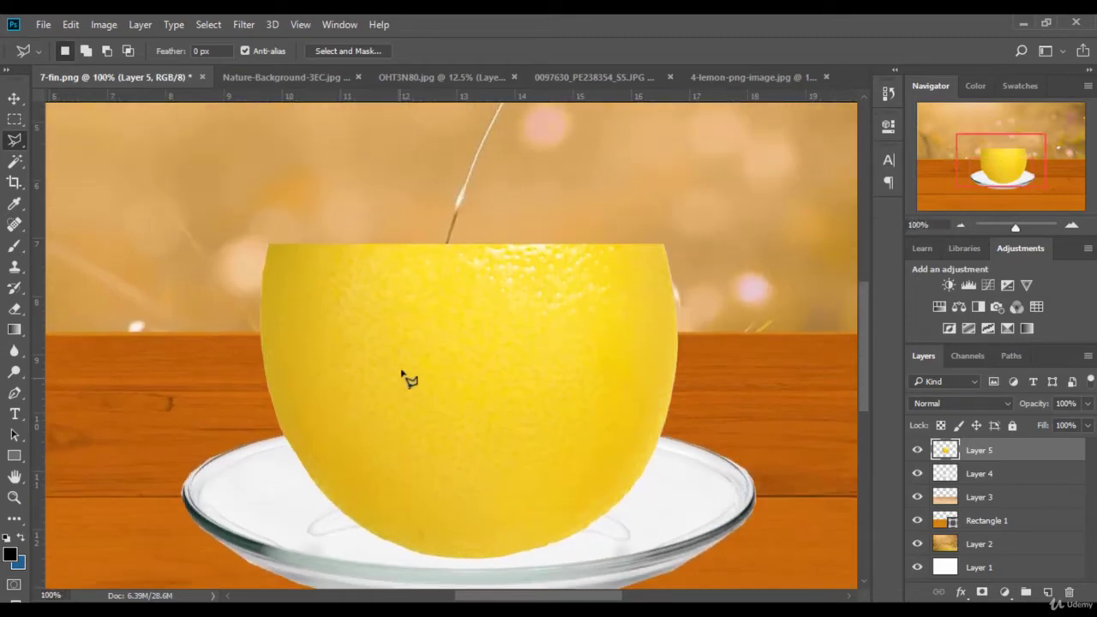
{"action": "left_click", "coordinate": [14, 98]}
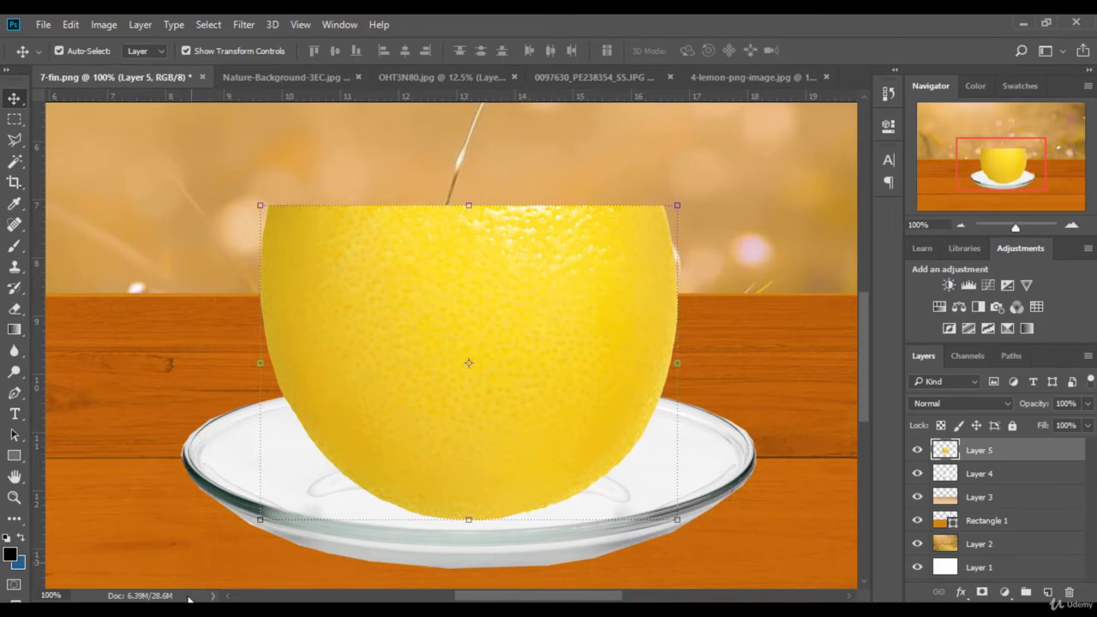
Open the halved-lemon thumbnail image from folder 7 in Windows Photo Viewer.
{"action": "key", "text": "alt+Tab"}
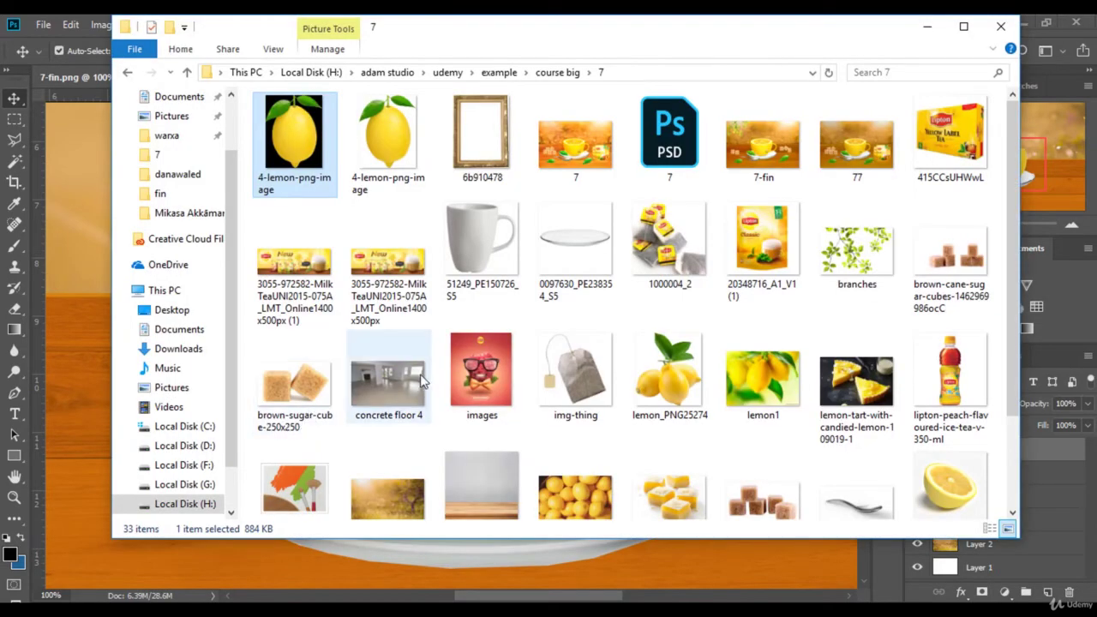
{"action": "scroll", "coordinate": [774, 416], "scroll_direction": "down", "scroll_amount": 2}
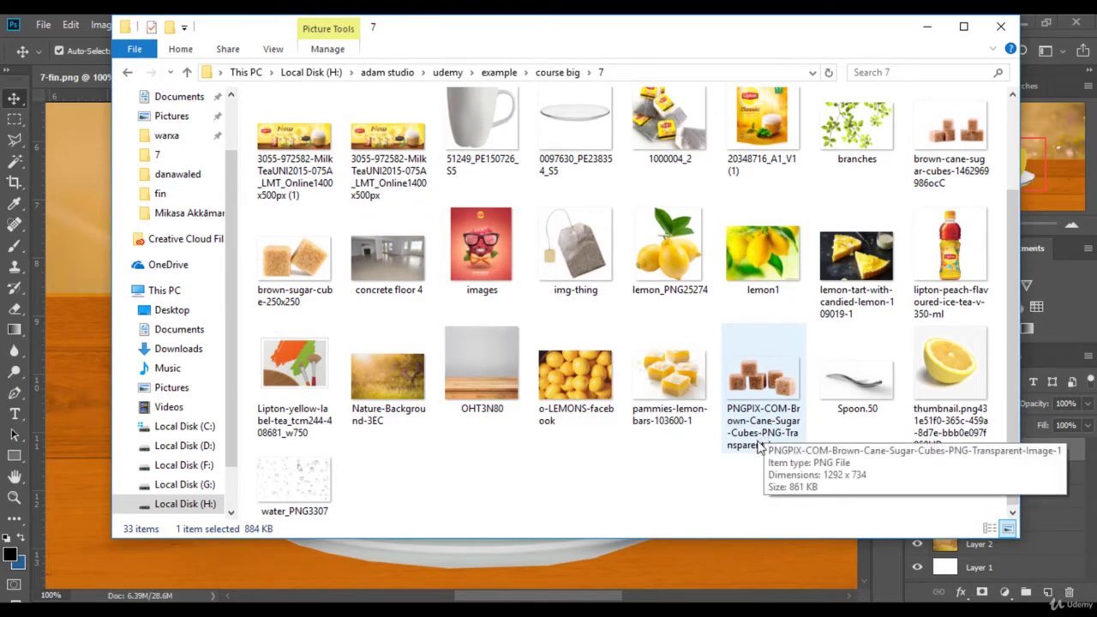
{"action": "scroll", "coordinate": [758, 447], "scroll_direction": "up", "scroll_amount": 2}
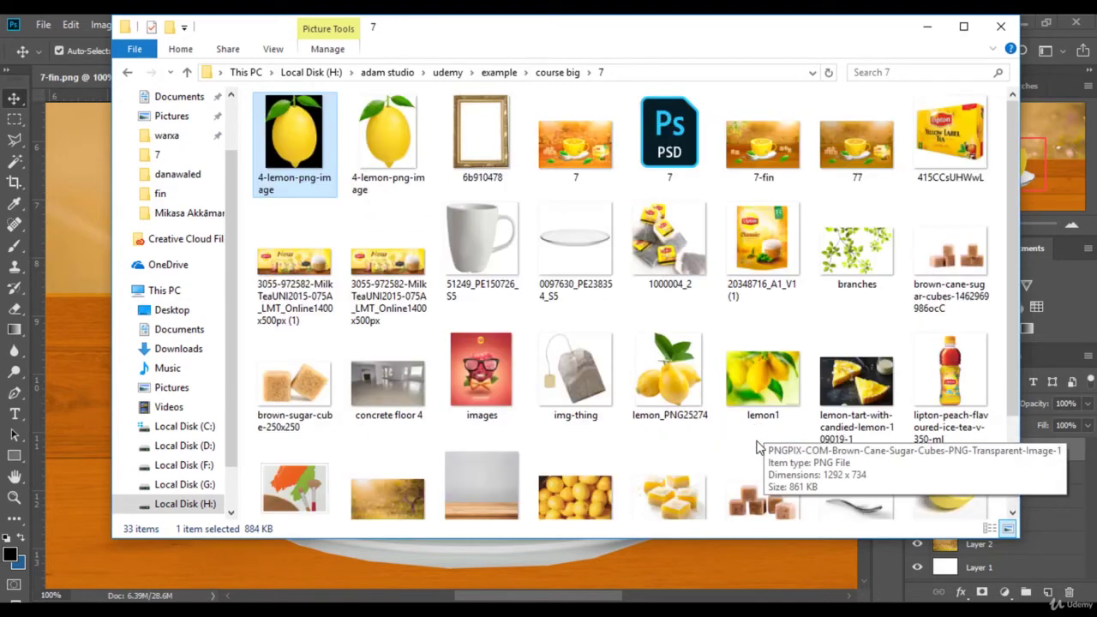
{"action": "scroll", "coordinate": [760, 447], "scroll_direction": "down", "scroll_amount": 2}
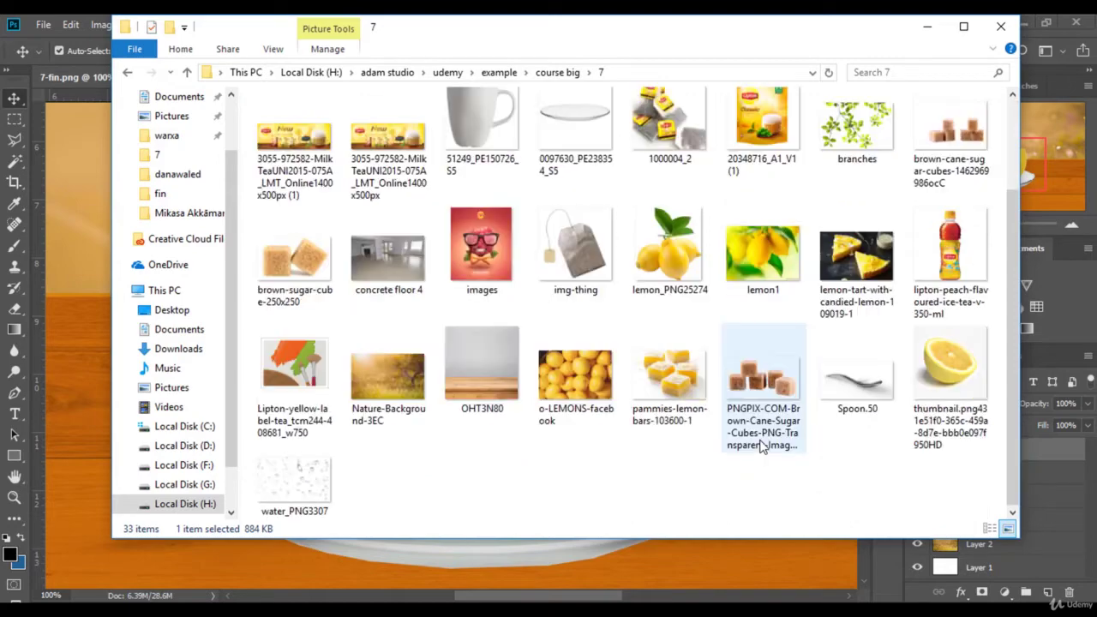
{"action": "scroll", "coordinate": [883, 454], "scroll_direction": "up", "scroll_amount": 2}
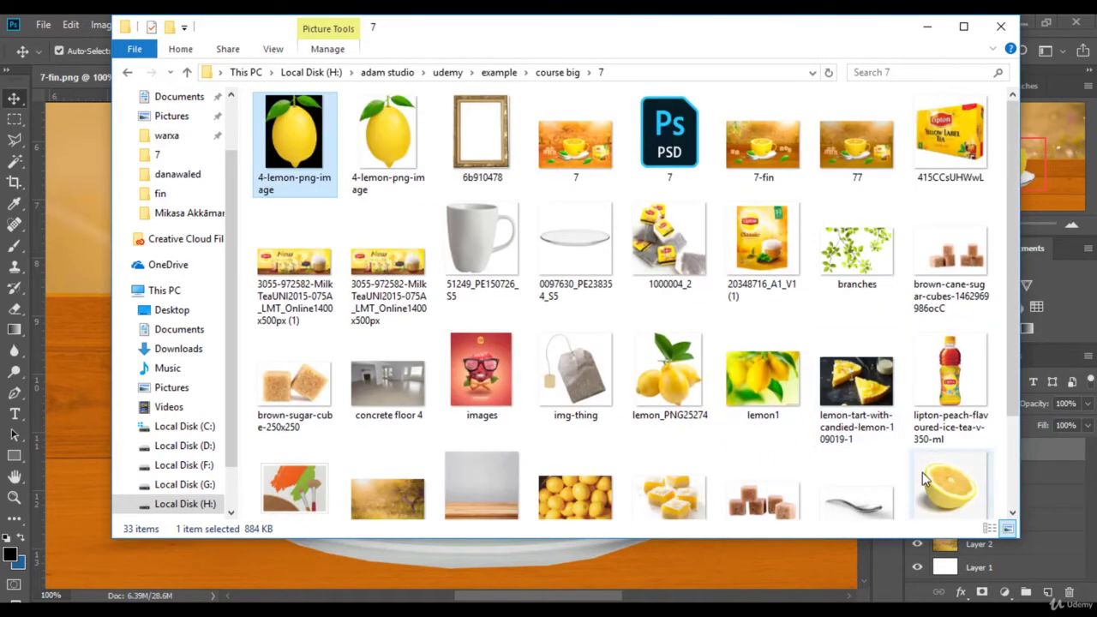
{"action": "double_click", "coordinate": [923, 470]}
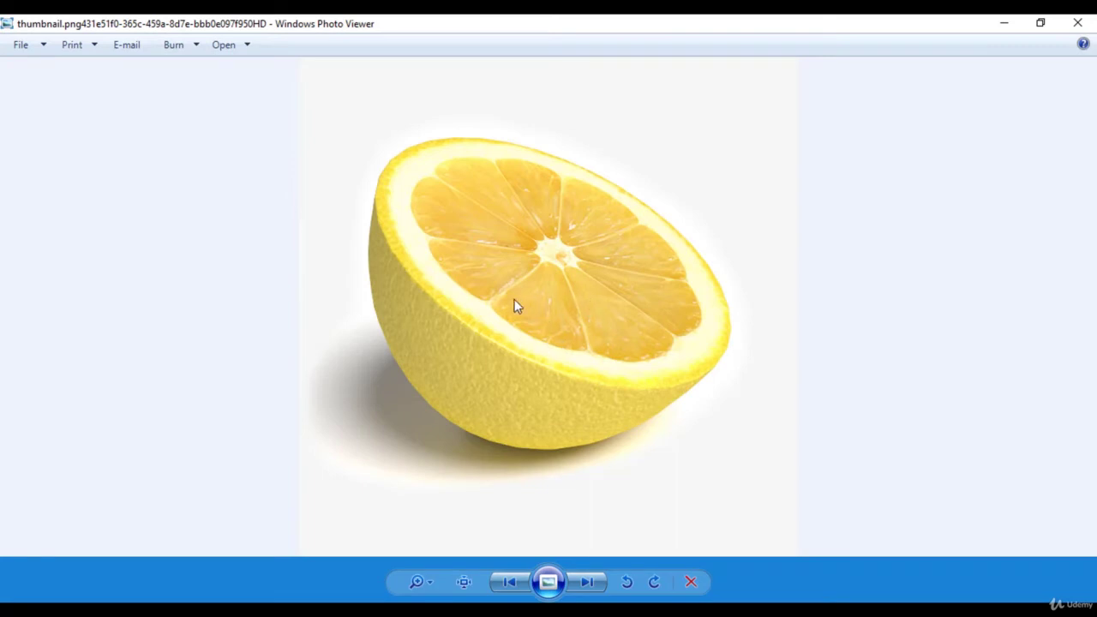
Send the halved lemon picture to Adobe Photoshop CC 2018 via Open With.
{"action": "right_click", "coordinate": [511, 246]}
{"action": "mouse_move", "coordinate": [625, 257]}
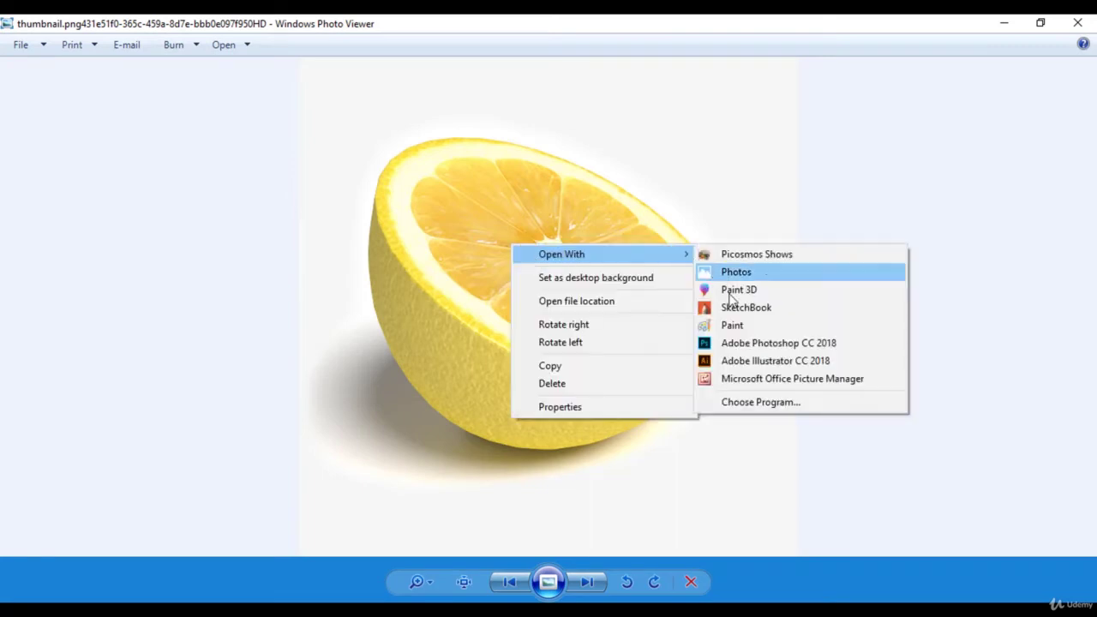
{"action": "left_click", "coordinate": [733, 345]}
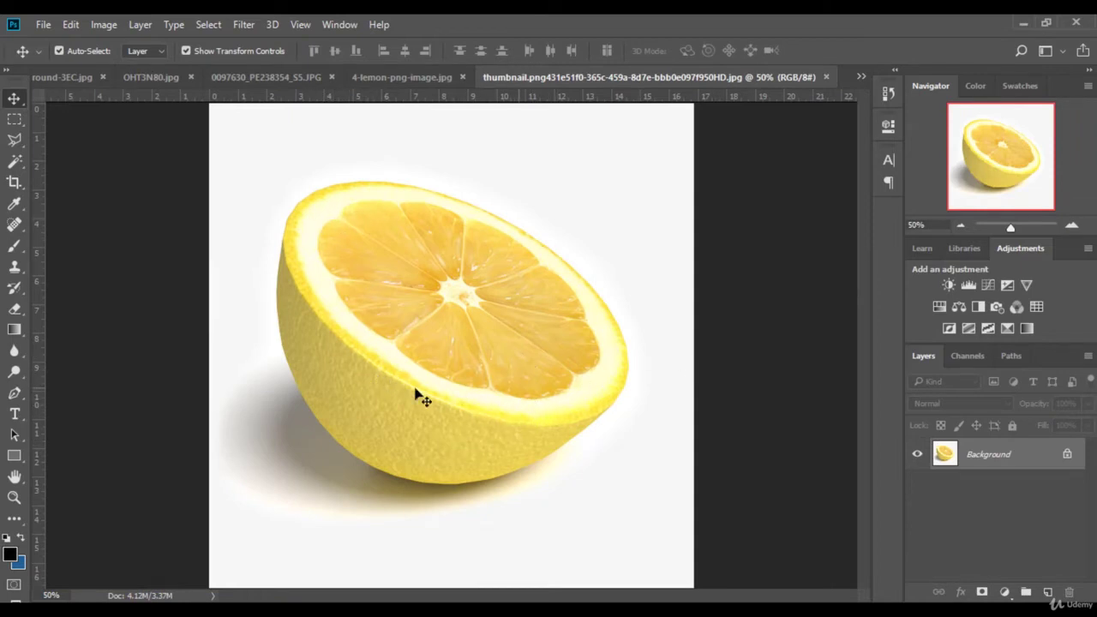
Start a polygonal lasso trace around the halved lemon's left and lower edges.
{"action": "left_click", "coordinate": [17, 141]}
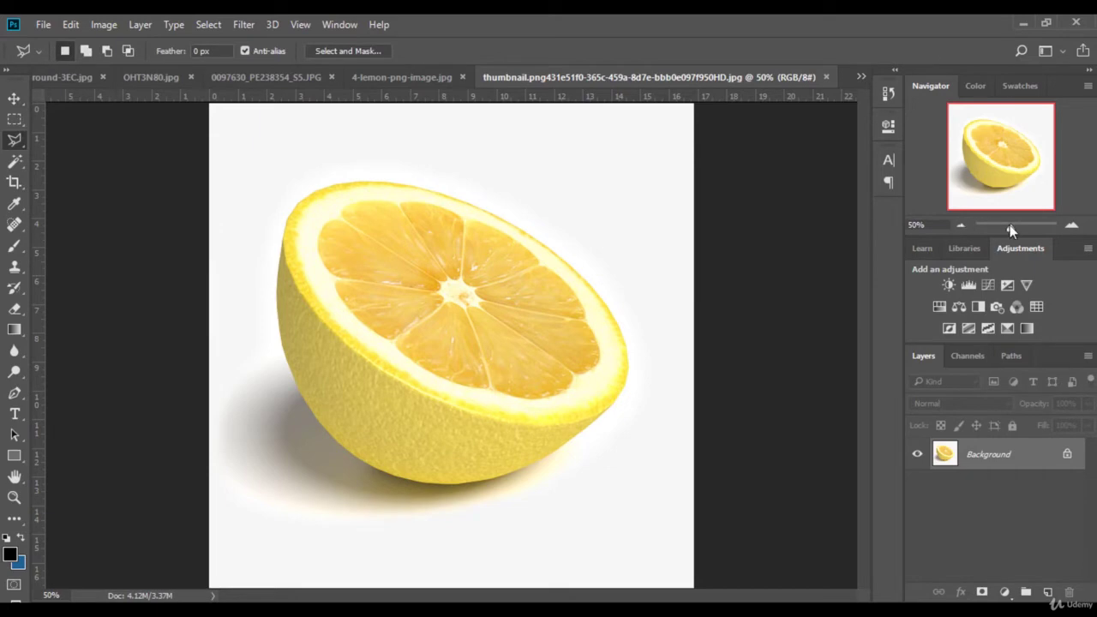
{"action": "left_click_drag", "start_coordinate": [1014, 230], "coordinate": [1015, 228]}
{"action": "scroll", "coordinate": [213, 309], "scroll_direction": "up", "scroll_amount": 3}
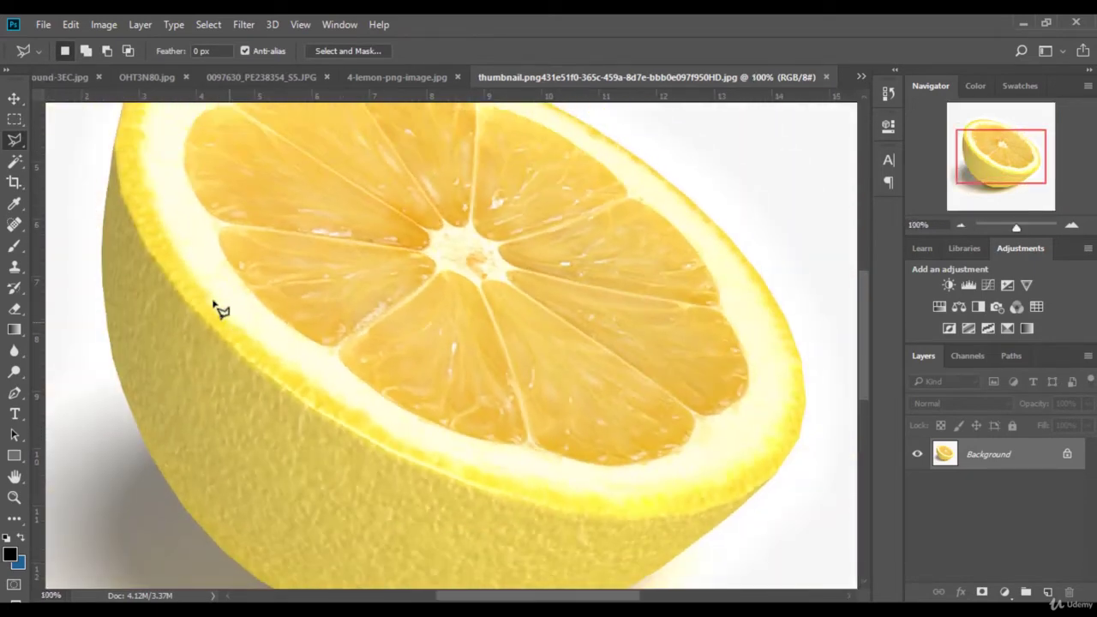
{"action": "left_click", "coordinate": [113, 234]}
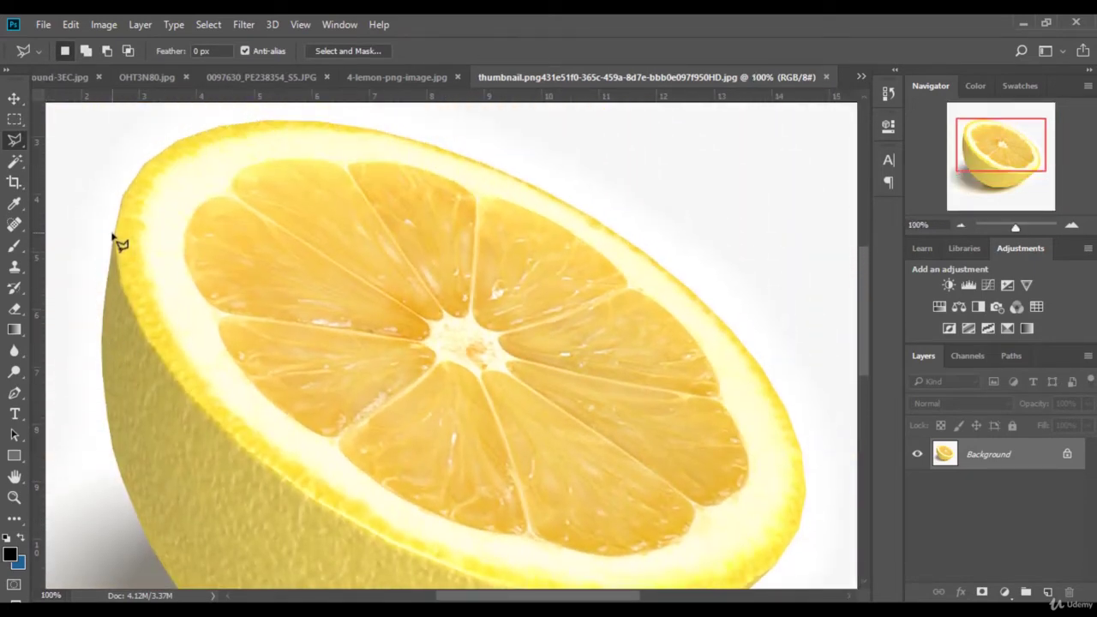
{"action": "left_click", "coordinate": [121, 294]}
{"action": "left_click", "coordinate": [186, 400]}
{"action": "left_click", "coordinate": [260, 463]}
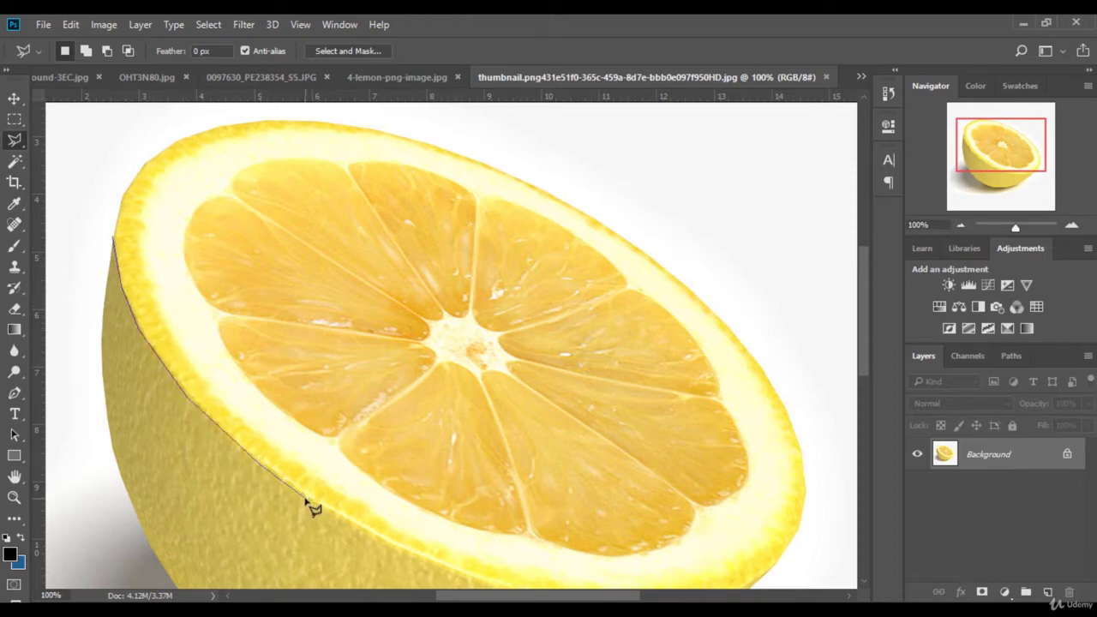
{"action": "left_click", "coordinate": [313, 507]}
{"action": "left_click", "coordinate": [390, 545]}
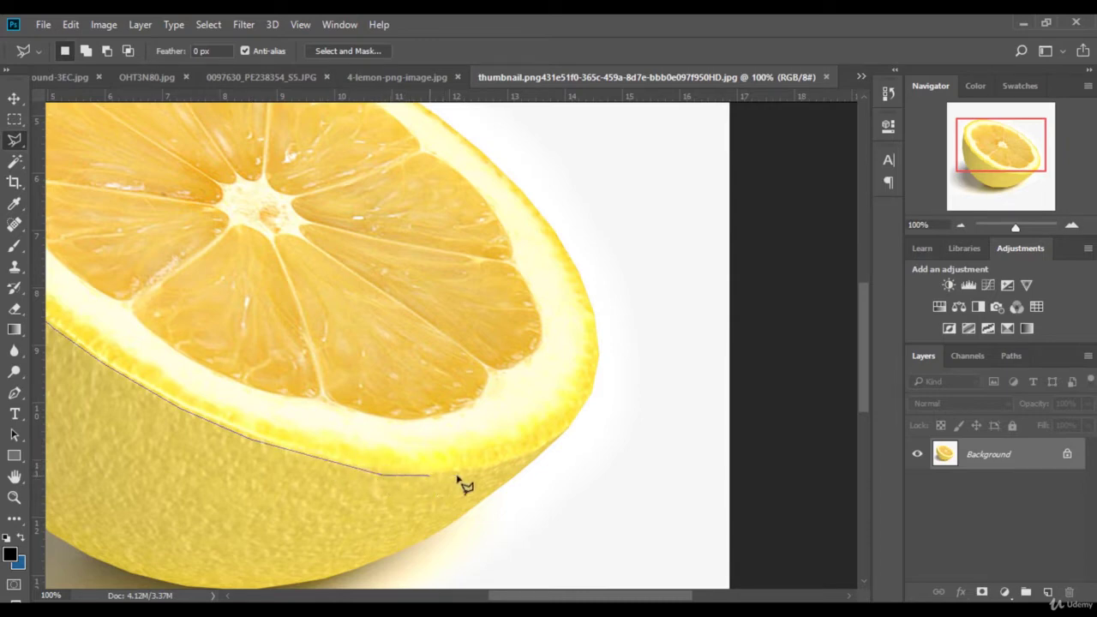
{"action": "left_click", "coordinate": [485, 470]}
{"action": "left_click", "coordinate": [578, 425]}
{"action": "left_click", "coordinate": [595, 381]}
Finish tracing the lemon slice's rind and copy the selection onto a new Layer 1.
{"action": "left_click", "coordinate": [596, 312]}
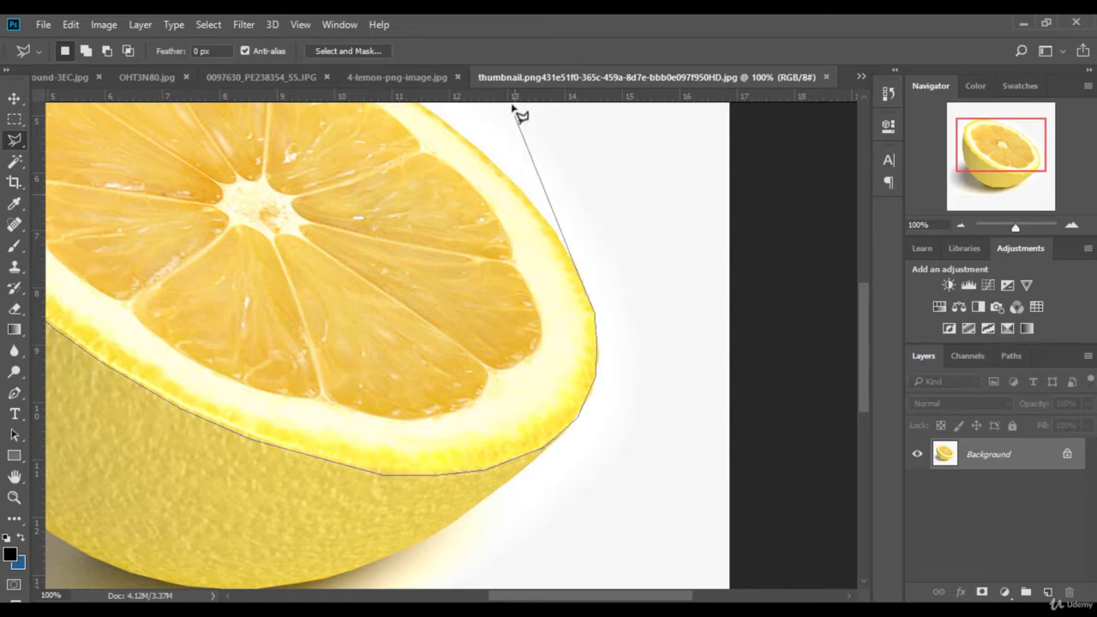
{"action": "left_click", "coordinate": [541, 401]}
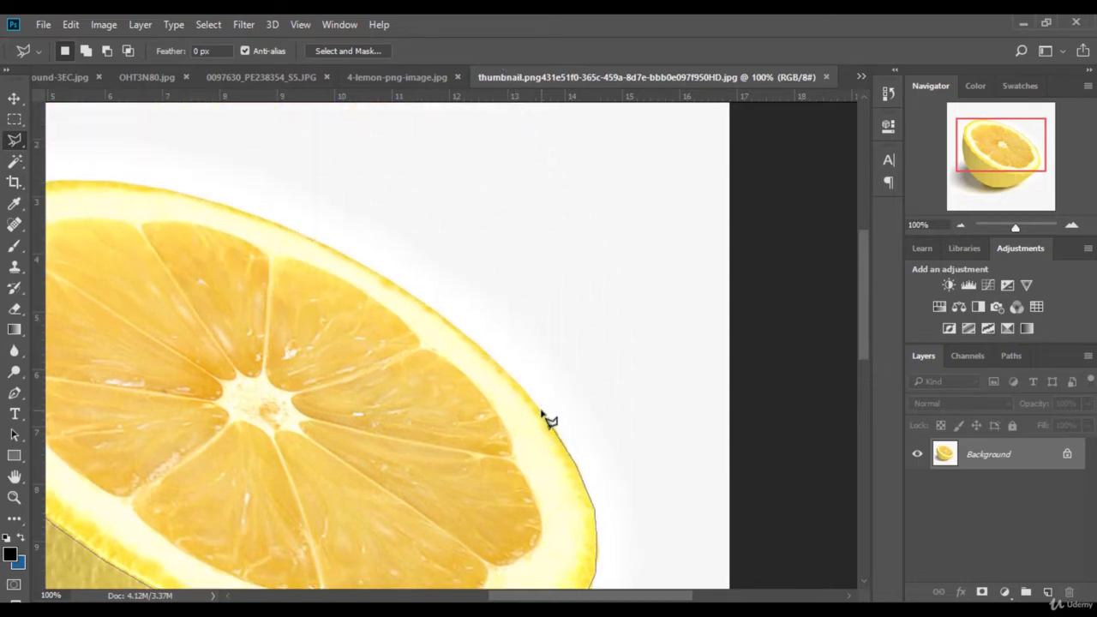
{"action": "left_click", "coordinate": [494, 363]}
{"action": "left_click", "coordinate": [445, 319]}
{"action": "left_click", "coordinate": [375, 281]}
{"action": "left_click", "coordinate": [298, 235]}
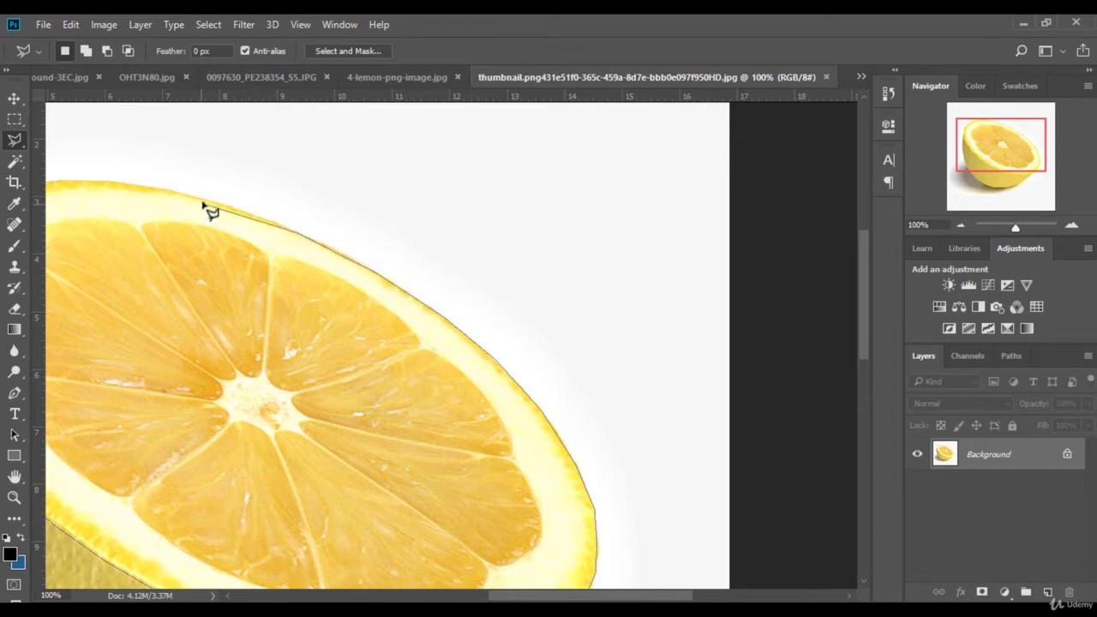
{"action": "left_click", "coordinate": [211, 209]}
{"action": "left_click", "coordinate": [149, 187]}
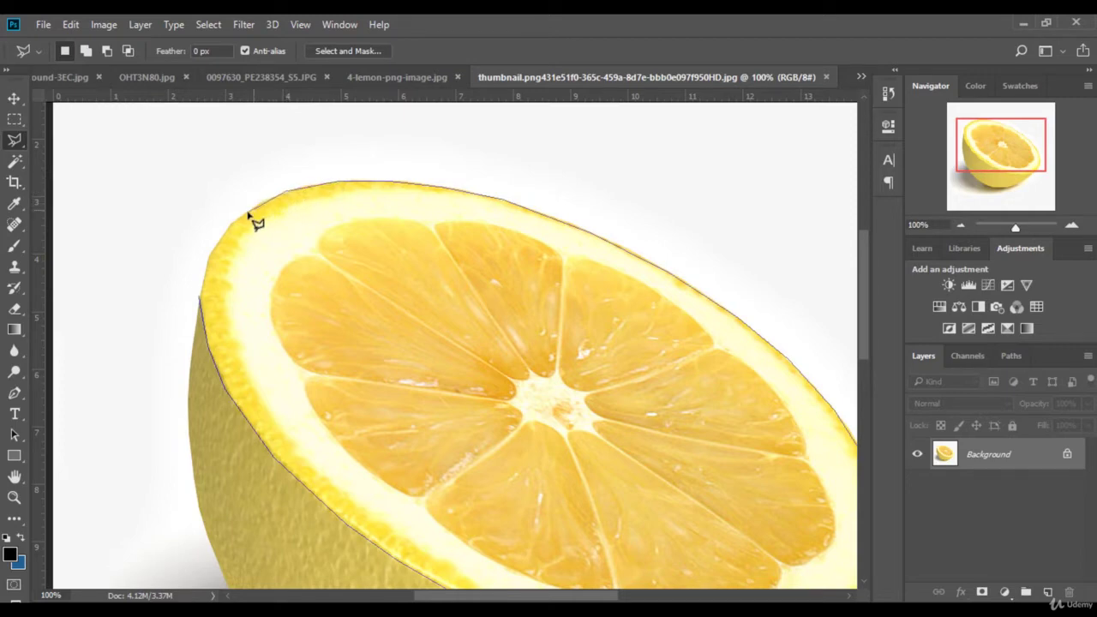
{"action": "left_click", "coordinate": [209, 262]}
{"action": "left_click", "coordinate": [209, 310]}
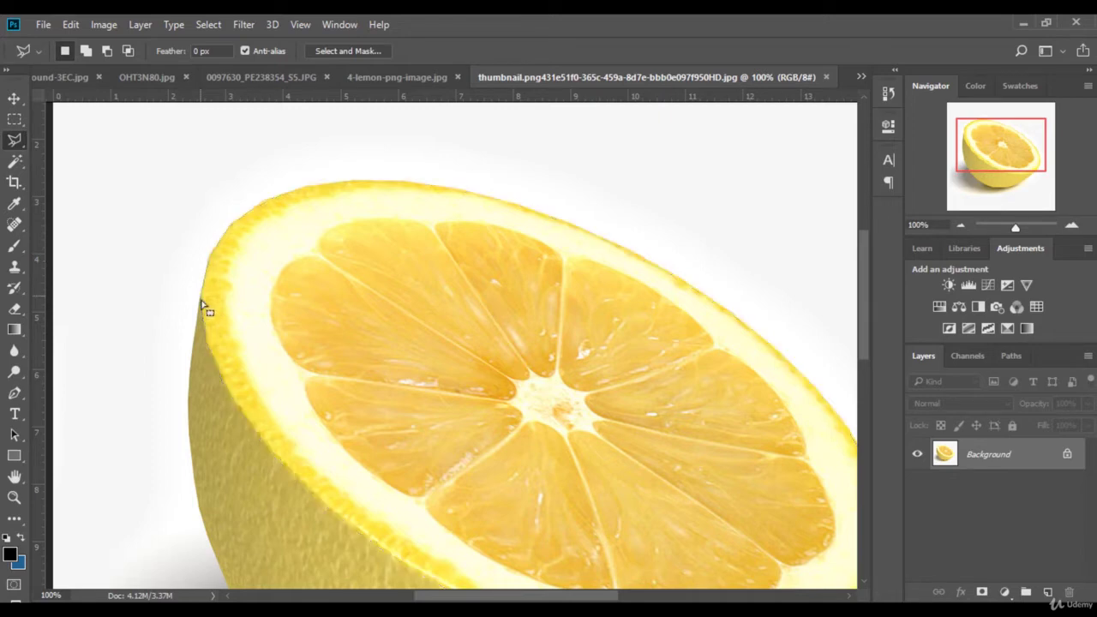
{"action": "right_click", "coordinate": [378, 307]}
{"action": "left_click", "coordinate": [462, 394]}
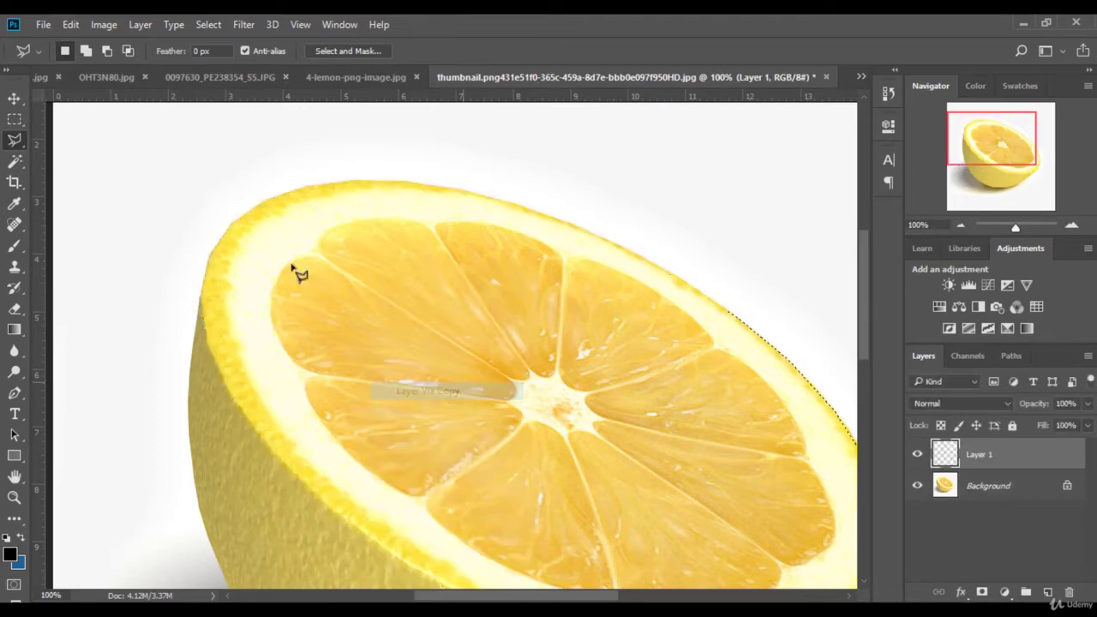
Close 4-lemon-png-image without saving and drag the lemon slice layer into 7-fin.png.
{"action": "key", "text": "v"}
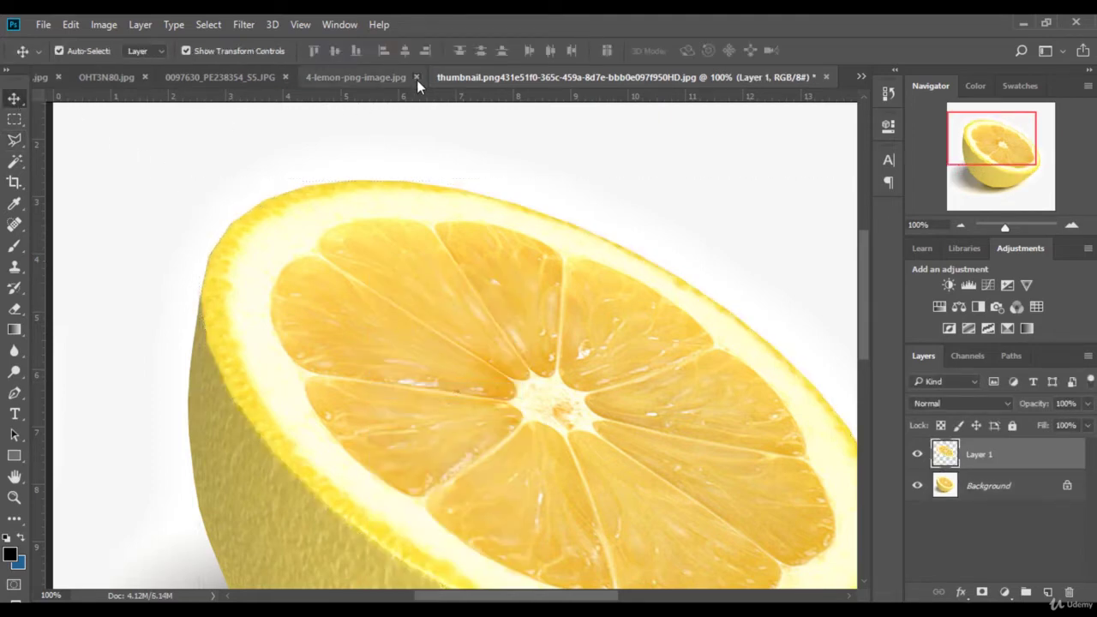
{"action": "left_click", "coordinate": [417, 78]}
{"action": "left_click", "coordinate": [549, 255]}
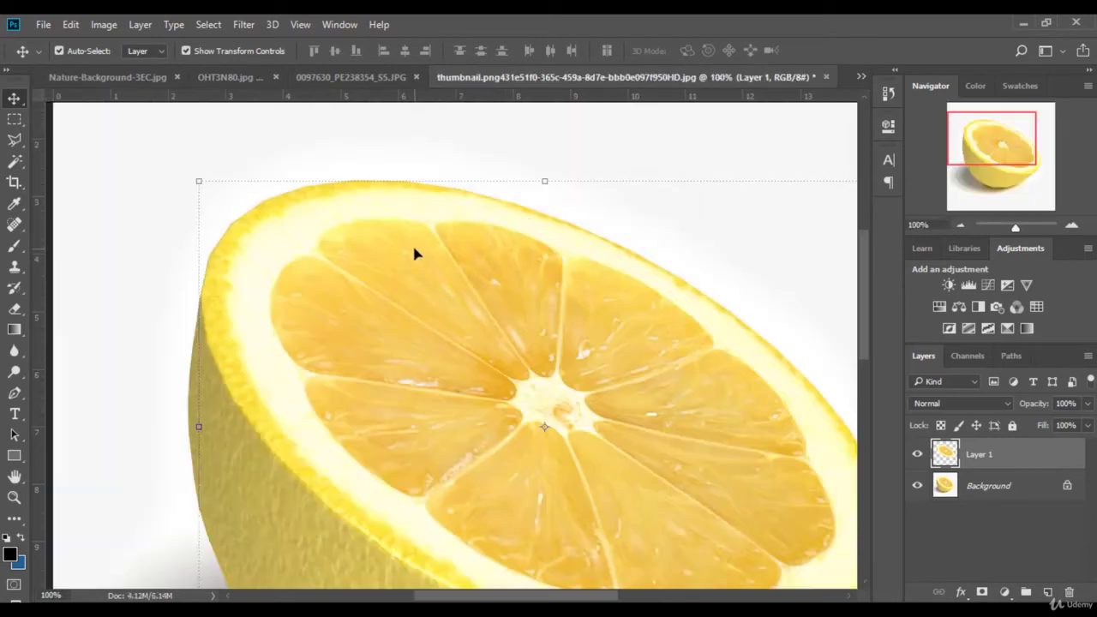
{"action": "left_click_drag", "start_coordinate": [414, 253], "coordinate": [549, 289]}
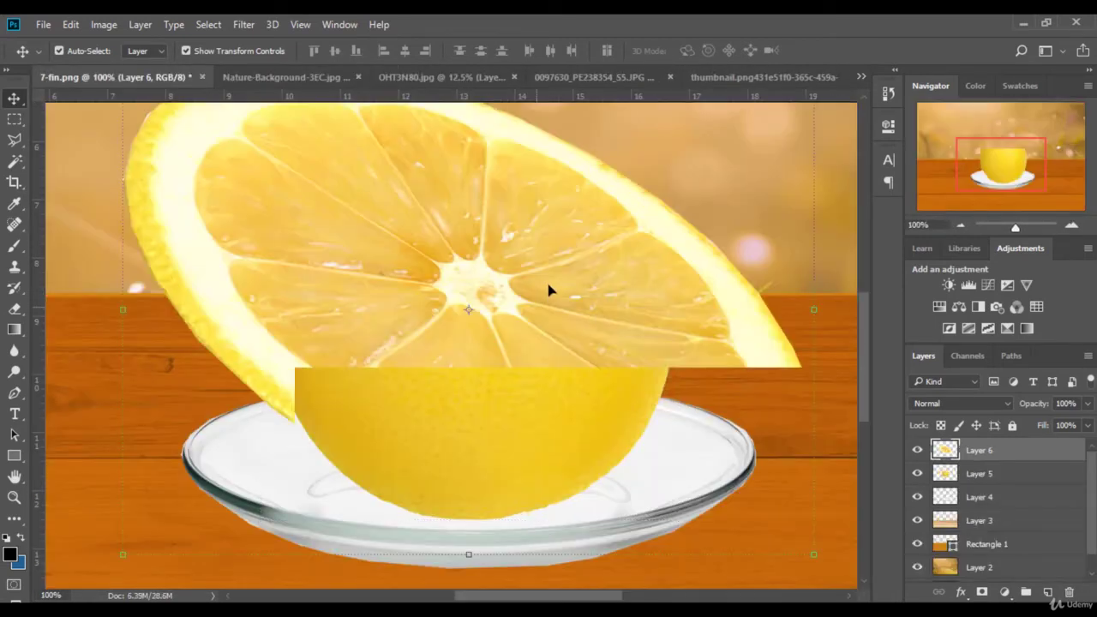
Shrink the lemon slice to about 61%, then place and tilt it to cap the cup.
{"action": "left_click_drag", "start_coordinate": [1016, 227], "coordinate": [1009, 227]}
{"action": "left_click_drag", "start_coordinate": [579, 270], "coordinate": [483, 340]}
{"action": "left_click_drag", "start_coordinate": [466, 393], "coordinate": [538, 310]}
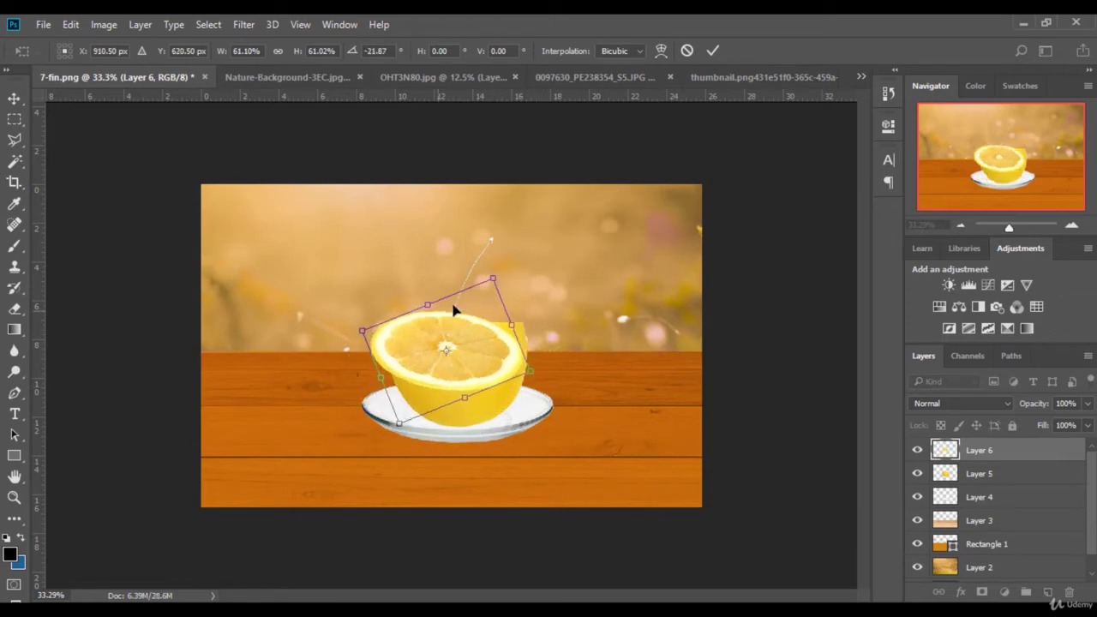
{"action": "left_click_drag", "start_coordinate": [453, 311], "coordinate": [455, 299]}
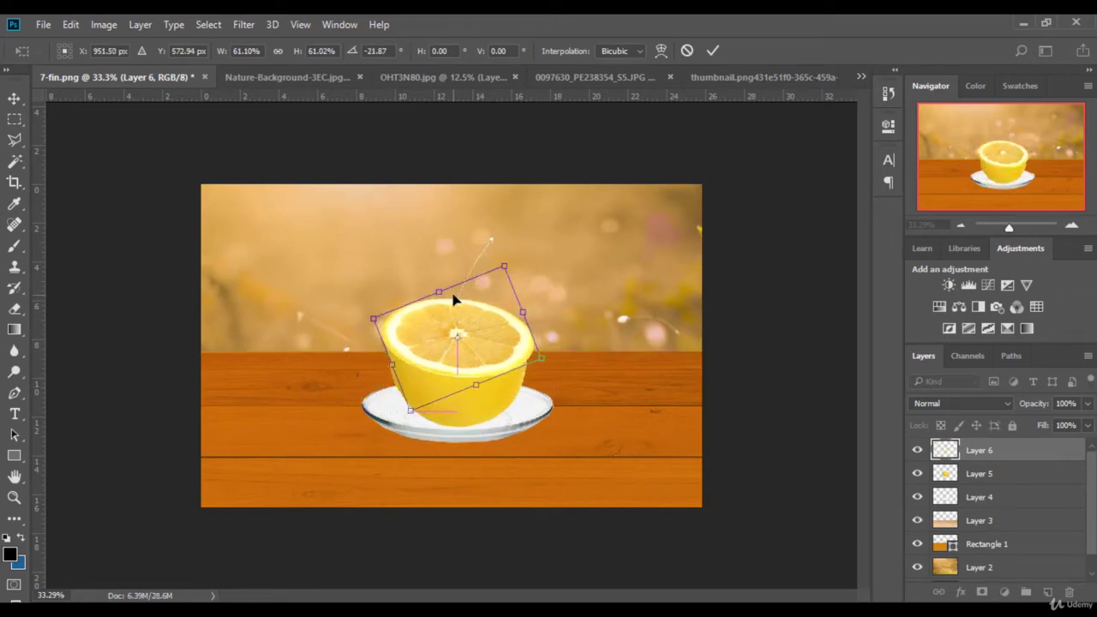
{"action": "left_click_drag", "start_coordinate": [1009, 230], "coordinate": [1014, 228]}
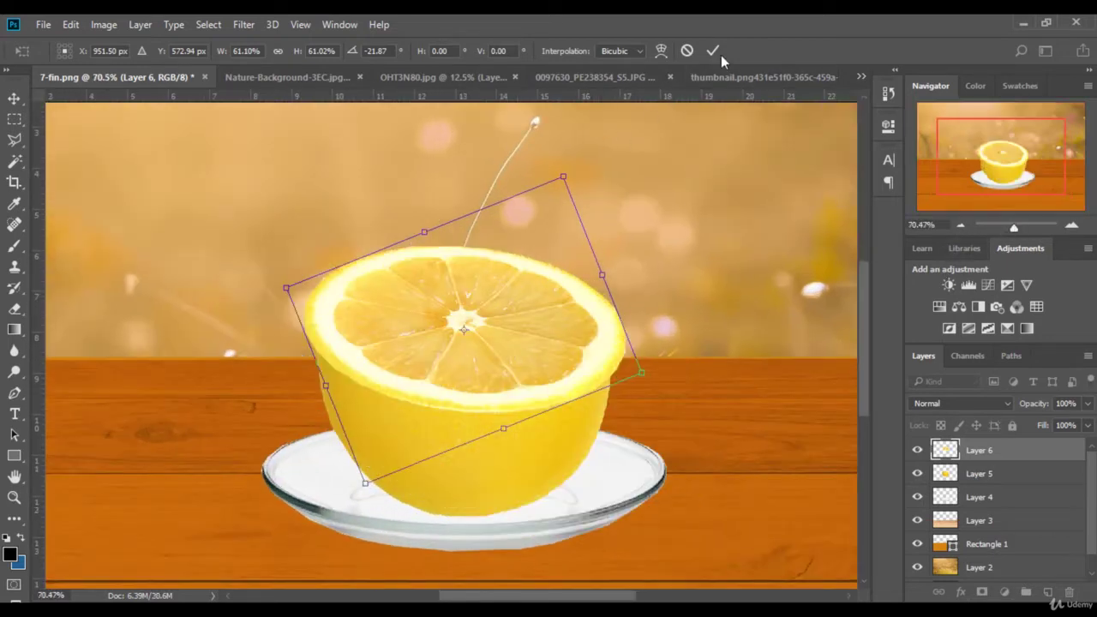
{"action": "key", "text": "Escape"}
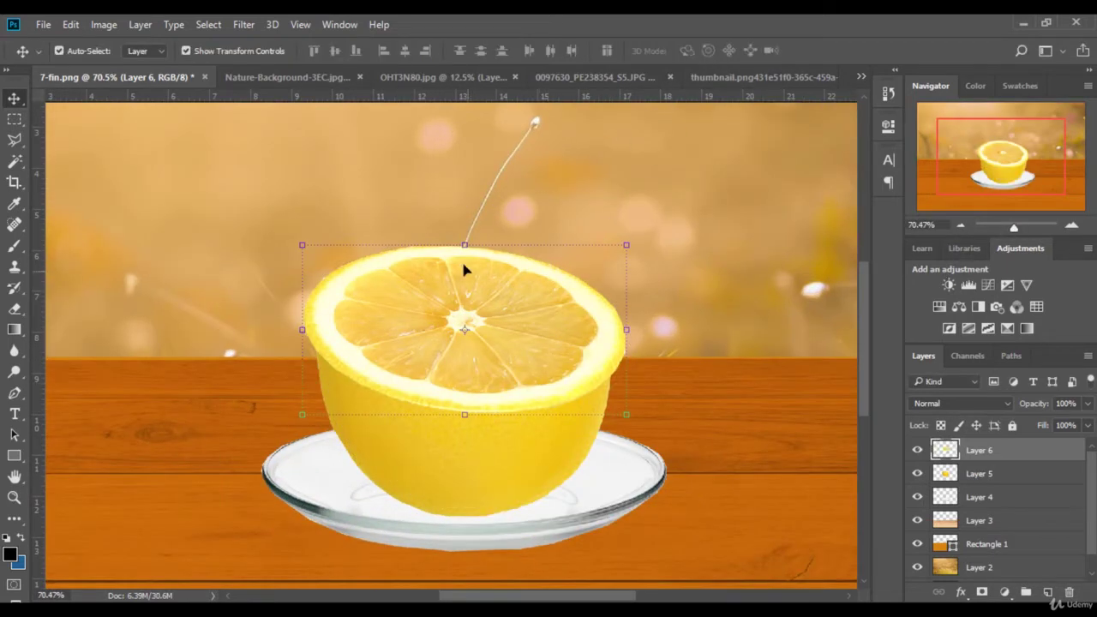
Narrow the lemon slice to about 91% width and 83% height, lift it onto the cup rim, and commit.
{"action": "left_click_drag", "start_coordinate": [466, 244], "coordinate": [470, 274]}
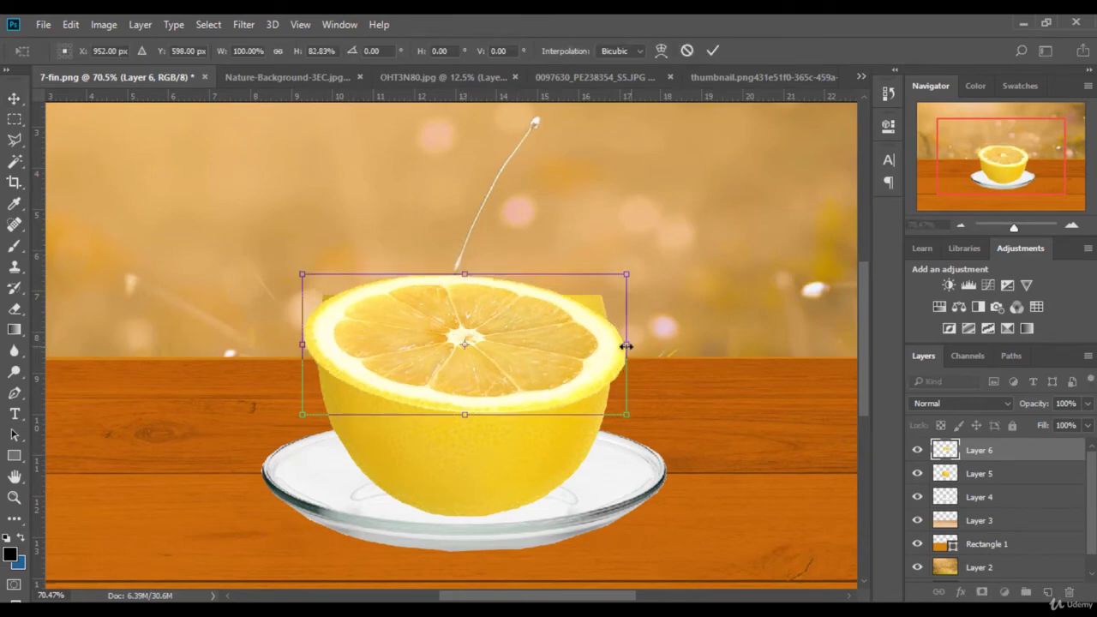
{"action": "left_click_drag", "start_coordinate": [627, 344], "coordinate": [600, 345]}
{"action": "left_click_drag", "start_coordinate": [301, 343], "coordinate": [317, 343]}
{"action": "left_click_drag", "start_coordinate": [394, 324], "coordinate": [392, 323]}
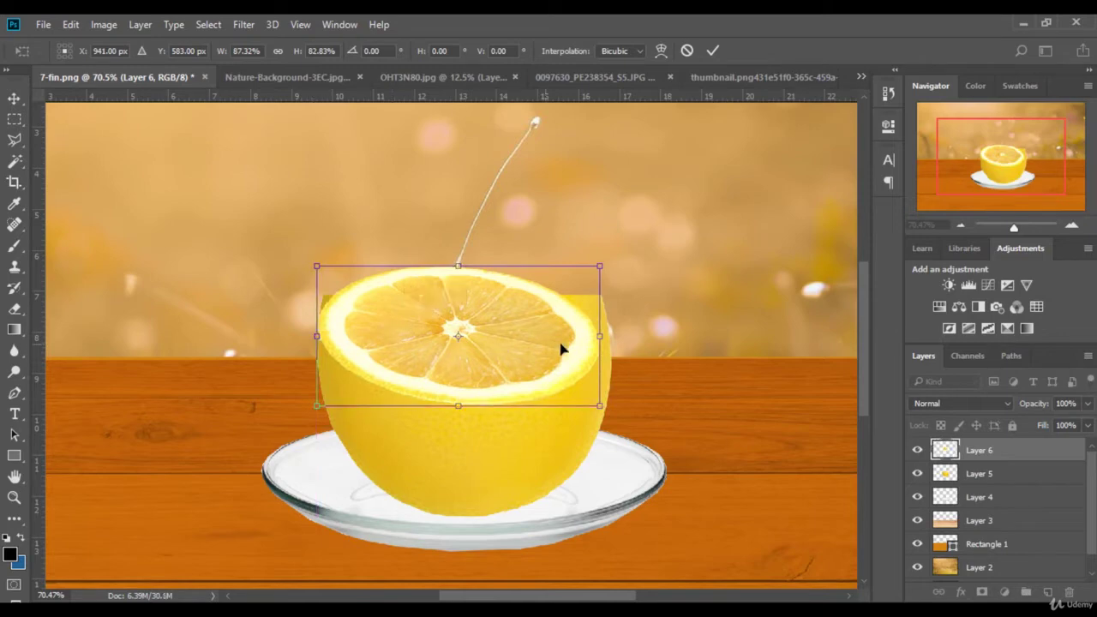
{"action": "left_click_drag", "start_coordinate": [602, 337], "coordinate": [610, 337]}
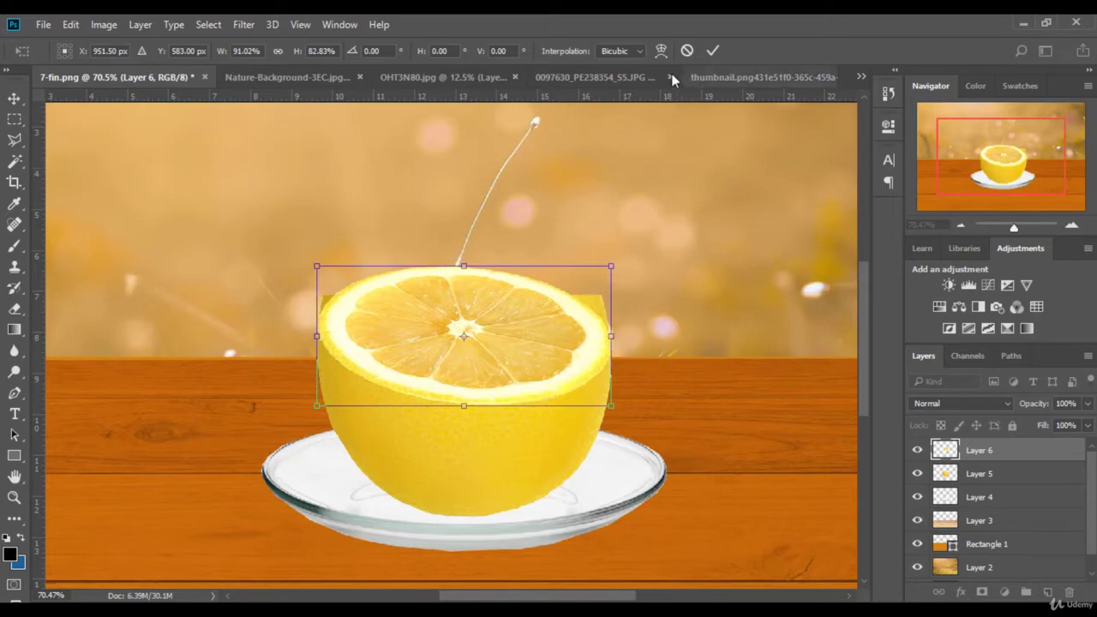
{"action": "left_click", "coordinate": [662, 50]}
{"action": "left_click", "coordinate": [712, 52]}
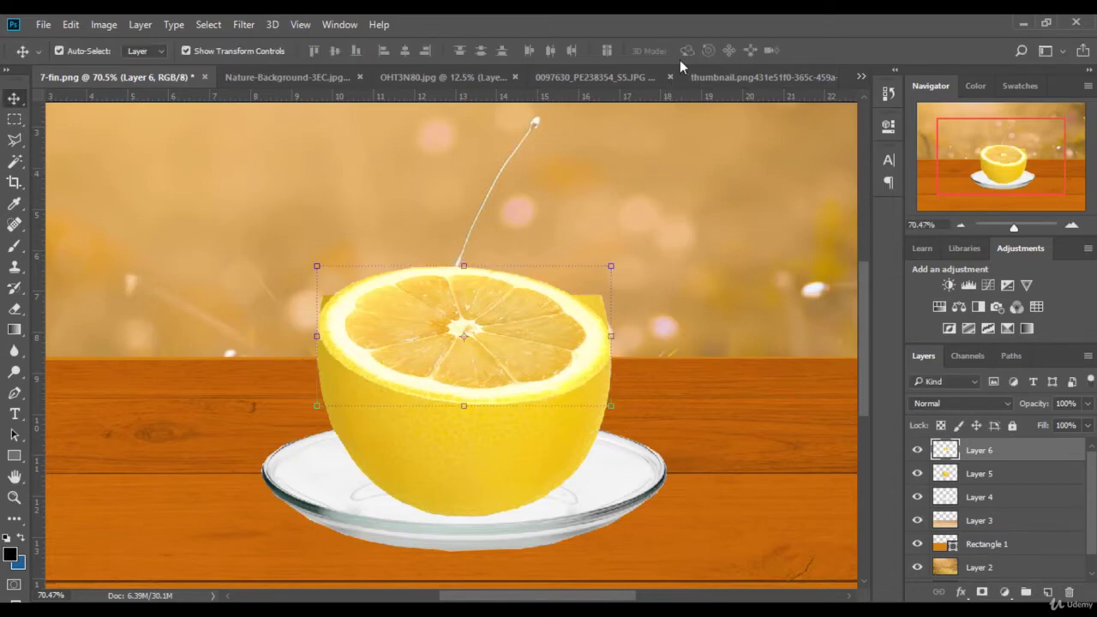
Skew and distort the lemon slice's corners so it sits flat across the cup rim.
{"action": "key", "text": "ctrl+t"}
{"action": "right_click", "coordinate": [464, 269]}
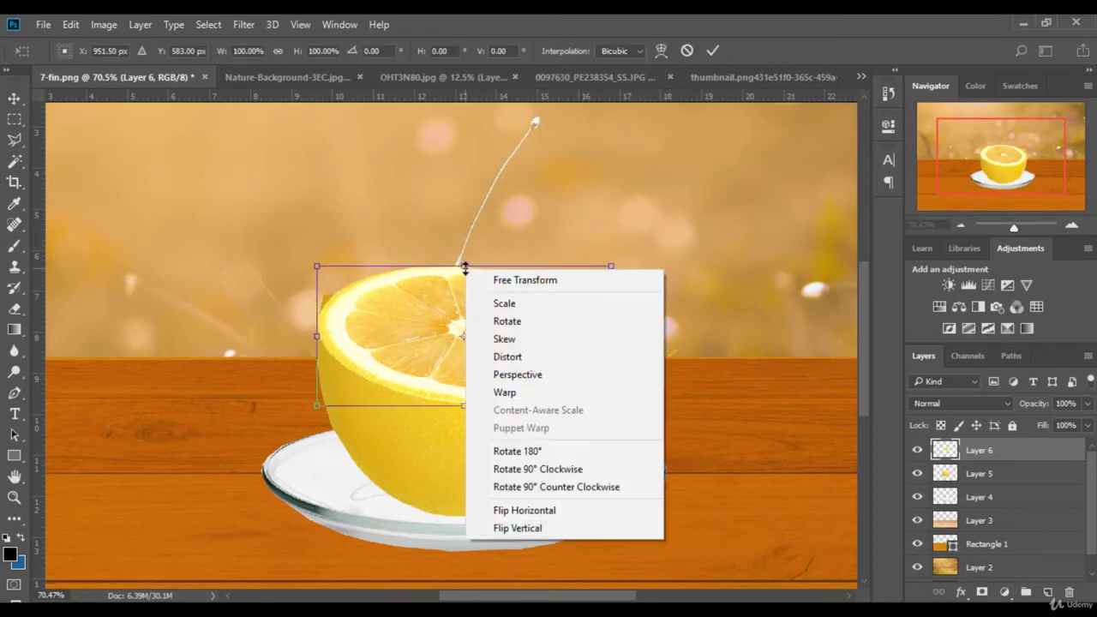
{"action": "left_click", "coordinate": [524, 341]}
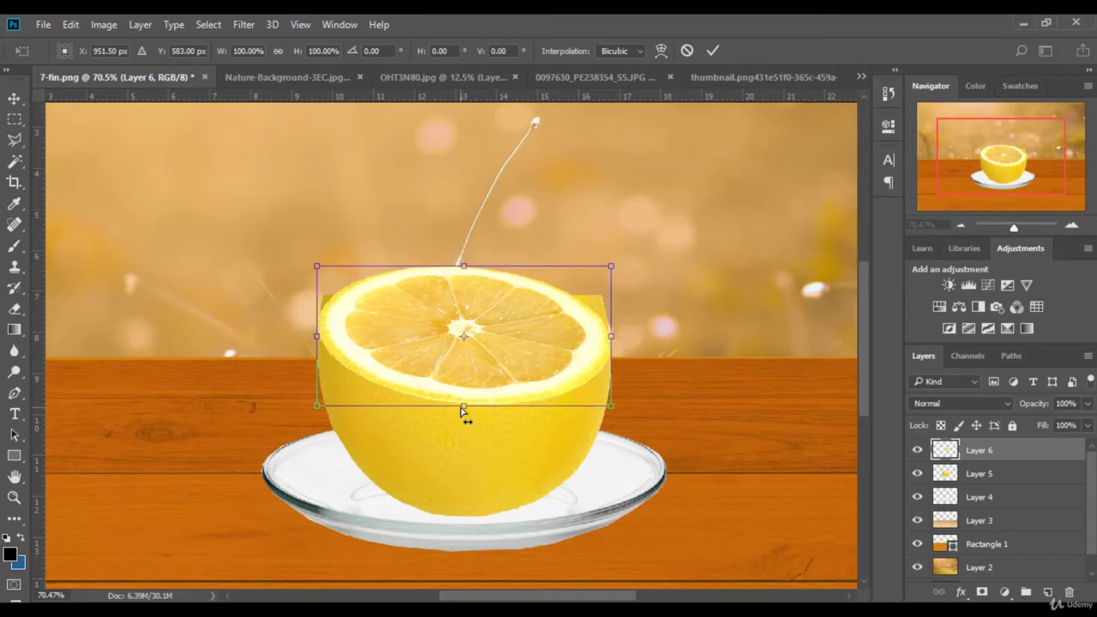
{"action": "right_click", "coordinate": [461, 413]}
{"action": "left_click", "coordinate": [517, 224]}
{"action": "left_click_drag", "start_coordinate": [464, 409], "coordinate": [465, 382]}
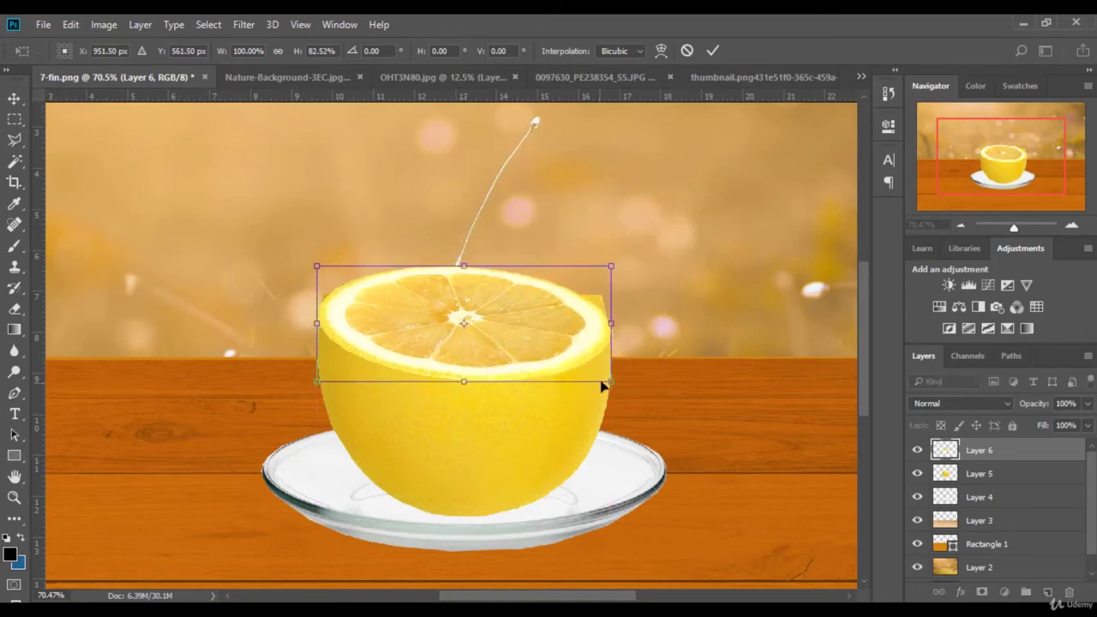
{"action": "left_click_drag", "start_coordinate": [611, 386], "coordinate": [610, 372]}
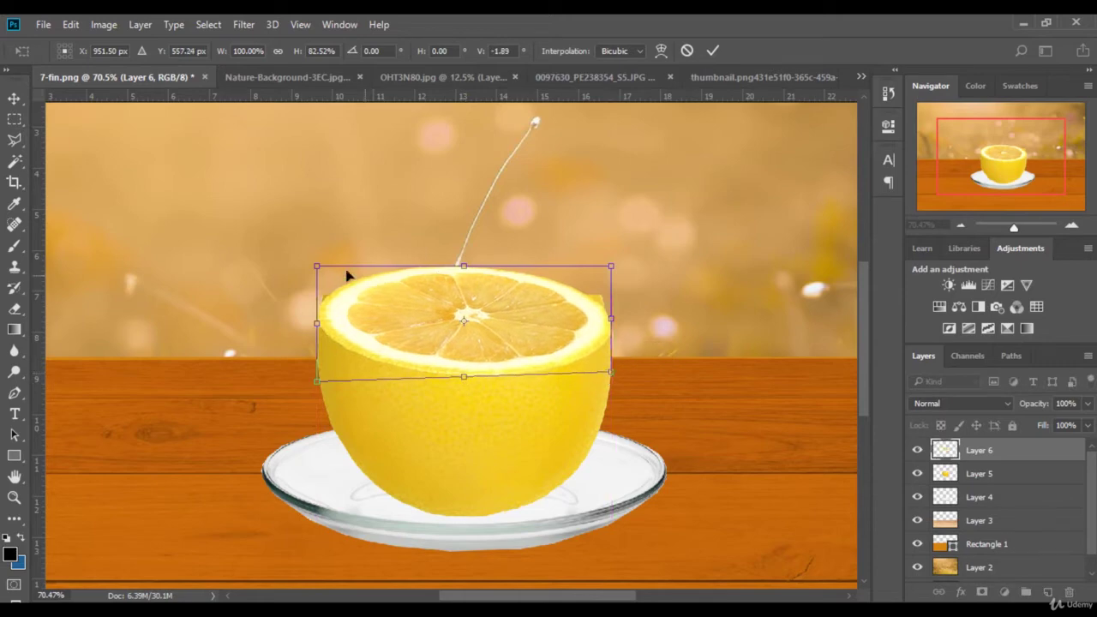
{"action": "left_click_drag", "start_coordinate": [317, 267], "coordinate": [317, 270]}
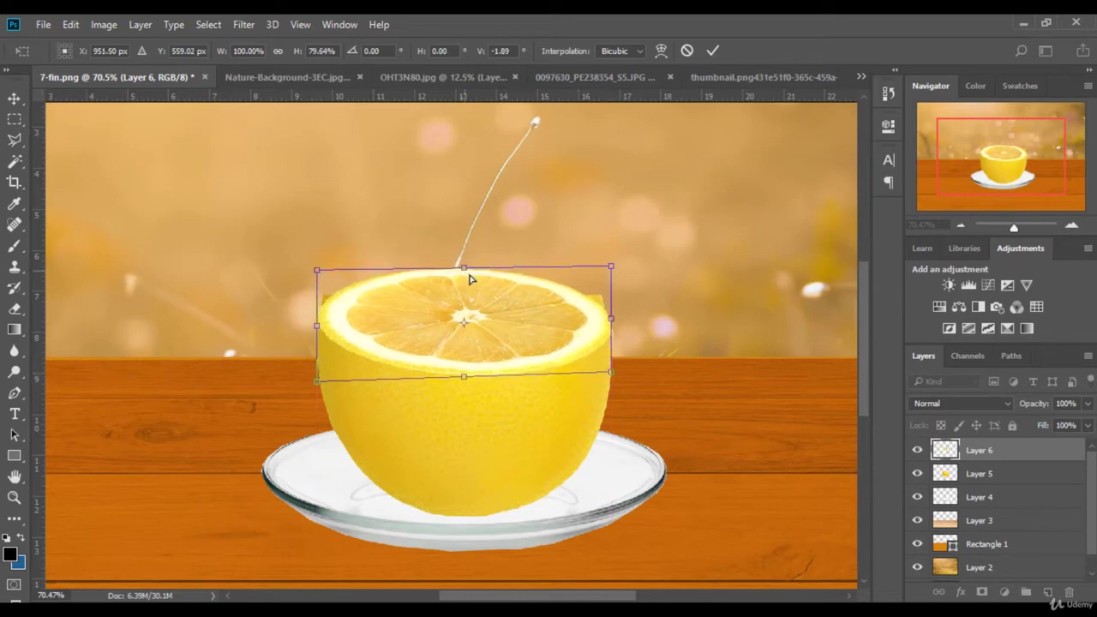
{"action": "left_click_drag", "start_coordinate": [468, 275], "coordinate": [465, 281]}
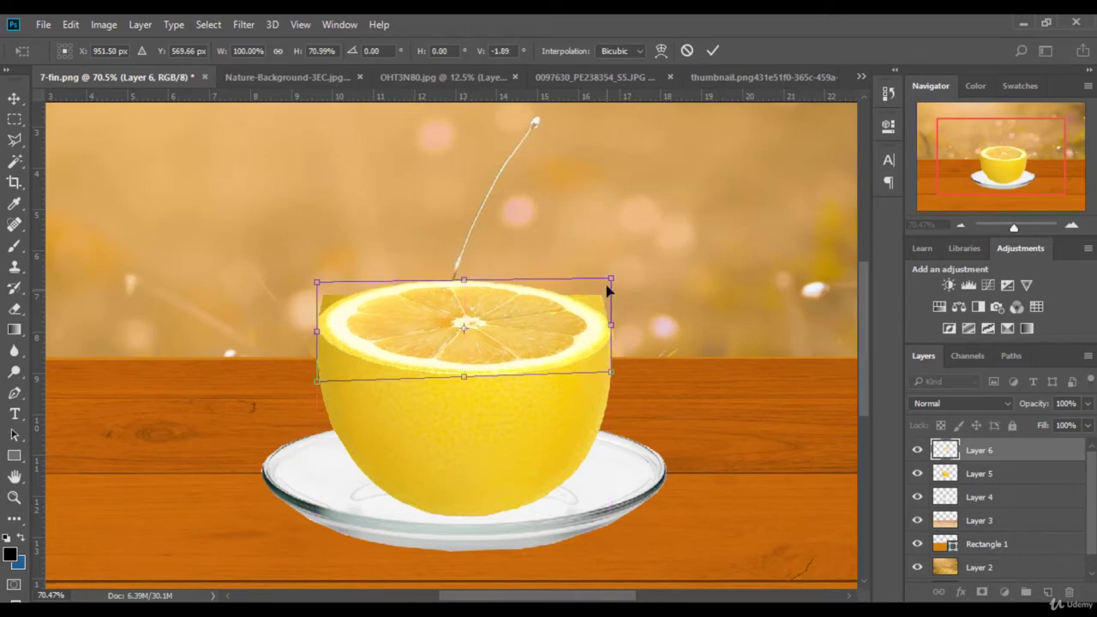
{"action": "left_click_drag", "start_coordinate": [607, 291], "coordinate": [612, 366]}
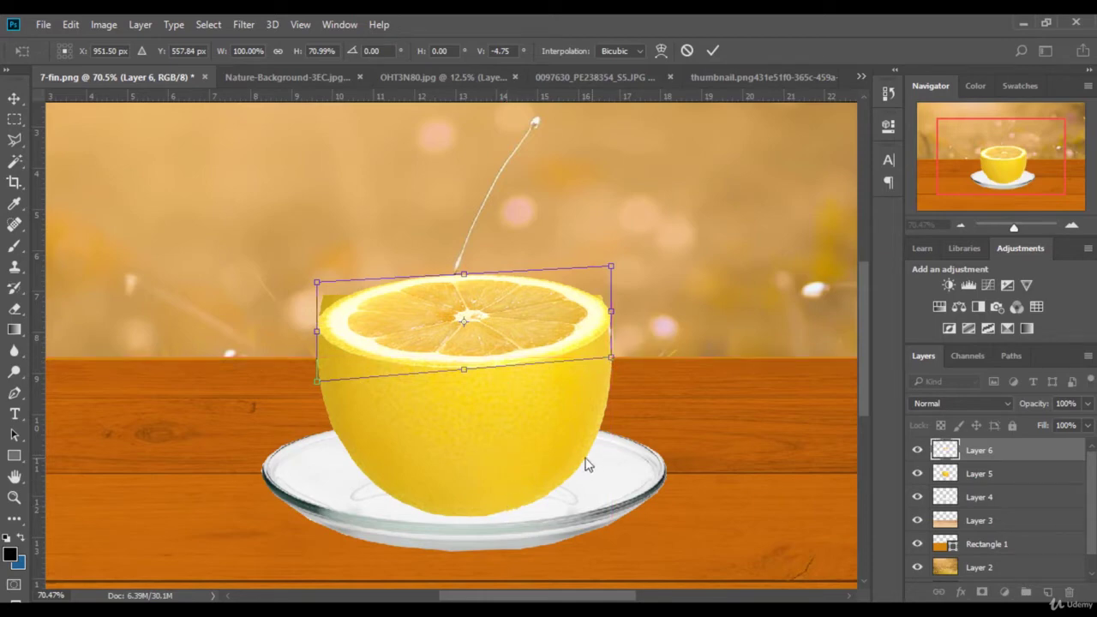
{"action": "left_click", "coordinate": [713, 50]}
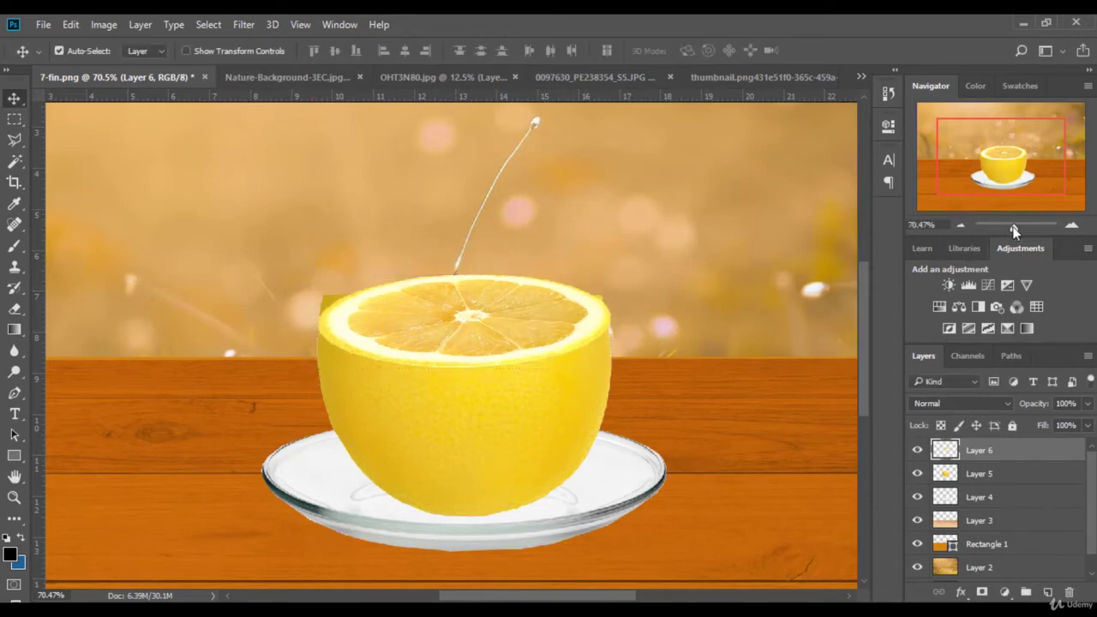
Nudge the lemon slice left and rescale it to 98.26% width to span the rim.
{"action": "left_click_drag", "start_coordinate": [1014, 231], "coordinate": [1021, 227]}
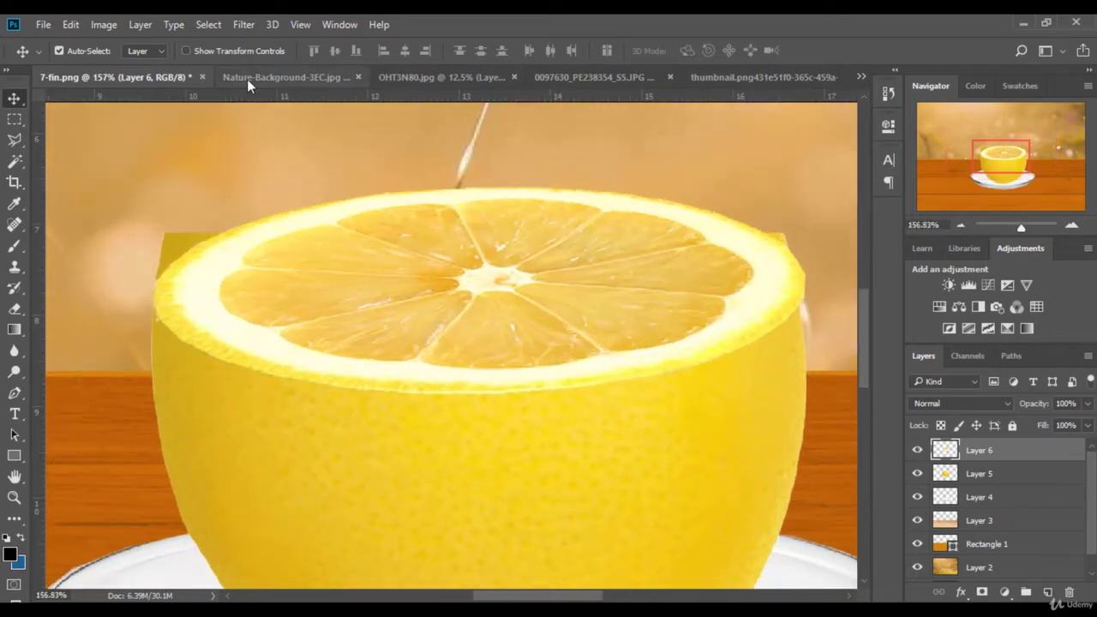
{"action": "left_click", "coordinate": [236, 51]}
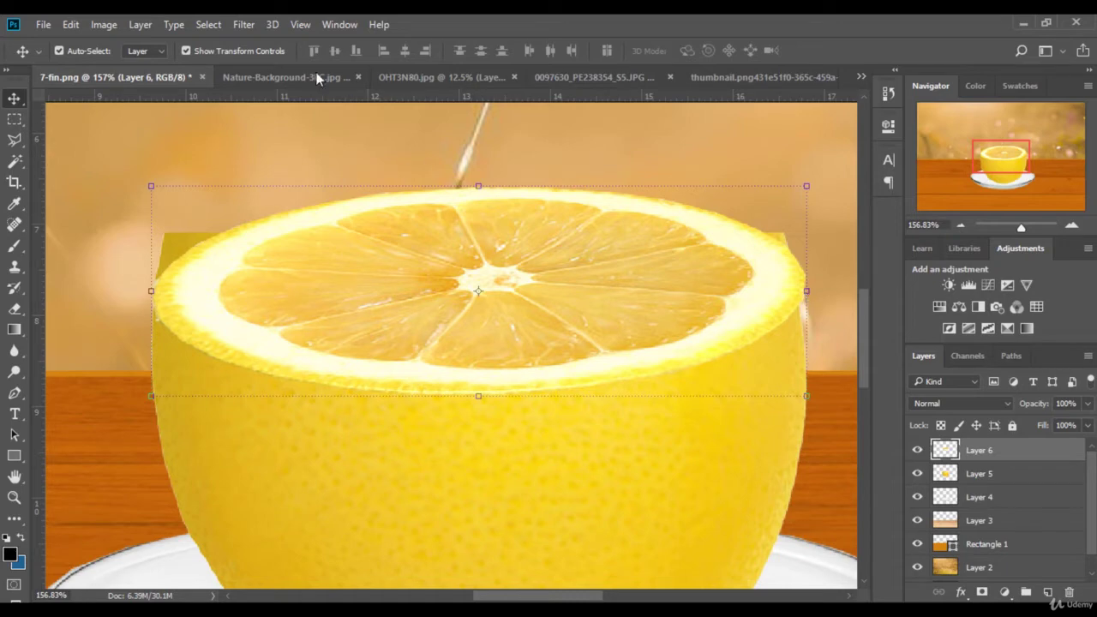
{"action": "left_click", "coordinate": [345, 185]}
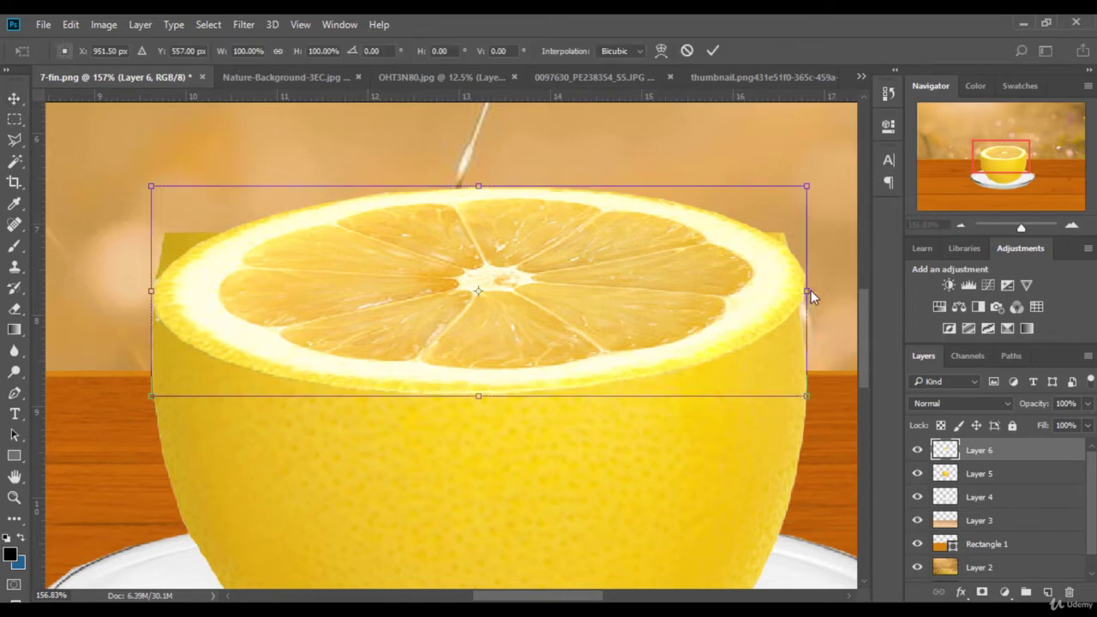
{"action": "key", "text": "Return"}
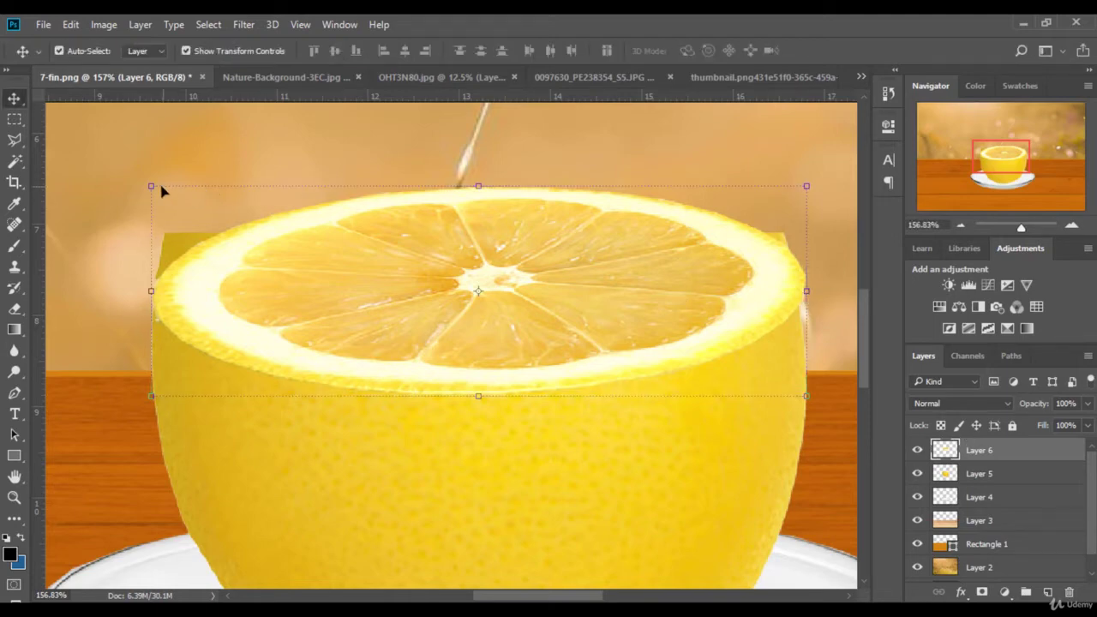
{"action": "left_click", "coordinate": [152, 289]}
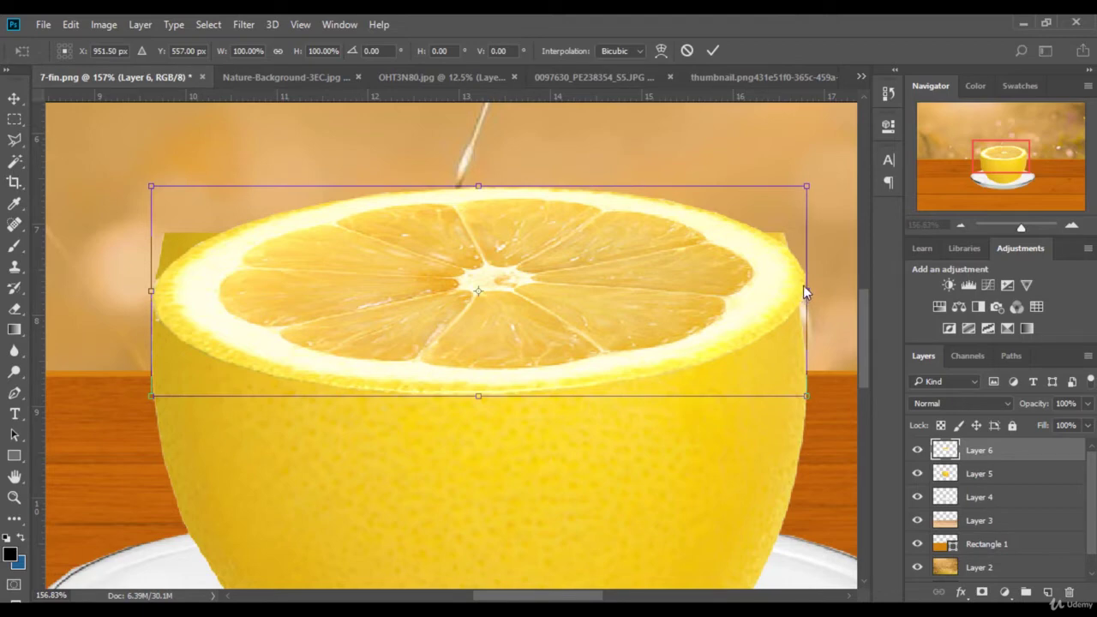
{"action": "key", "text": "Return"}
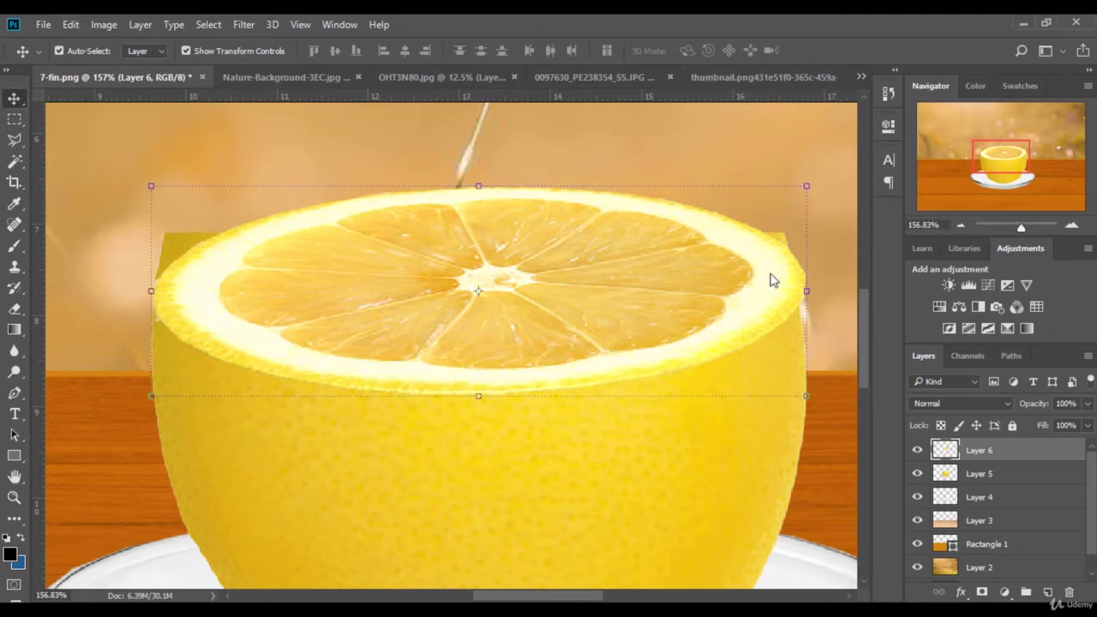
{"action": "key", "text": "Left"}
{"action": "key", "text": "Left"}
{"action": "key", "text": "Left"}
{"action": "key", "text": "Left"}
{"action": "key", "text": "Left"}
{"action": "key", "text": "Left"}
{"action": "key", "text": "Left"}
{"action": "key", "text": "Left"}
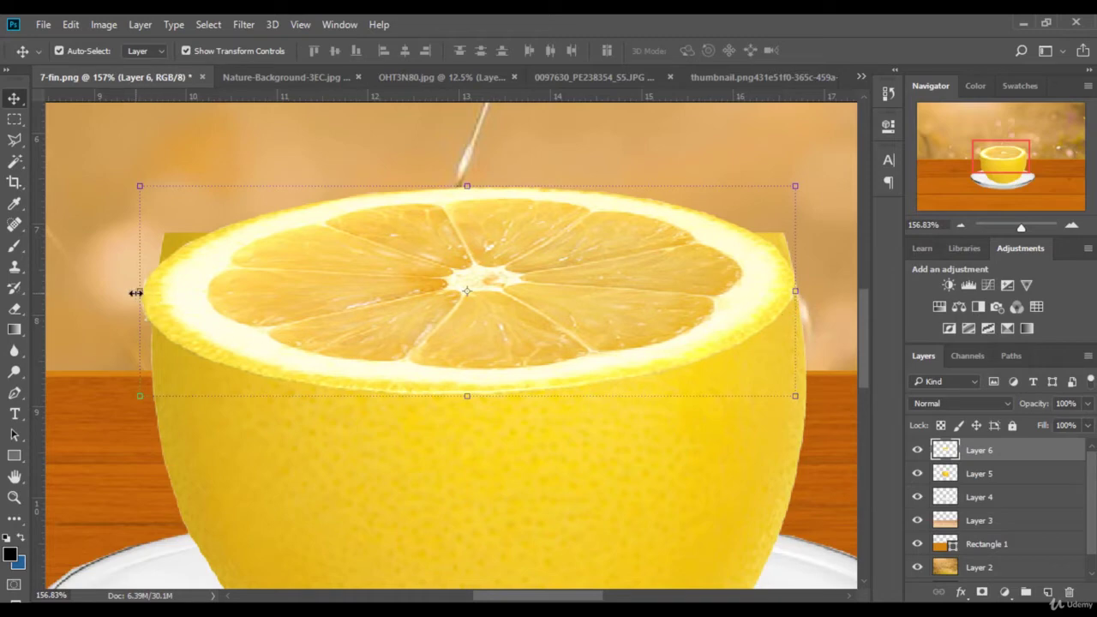
{"action": "left_click_drag", "start_coordinate": [136, 292], "coordinate": [151, 292]}
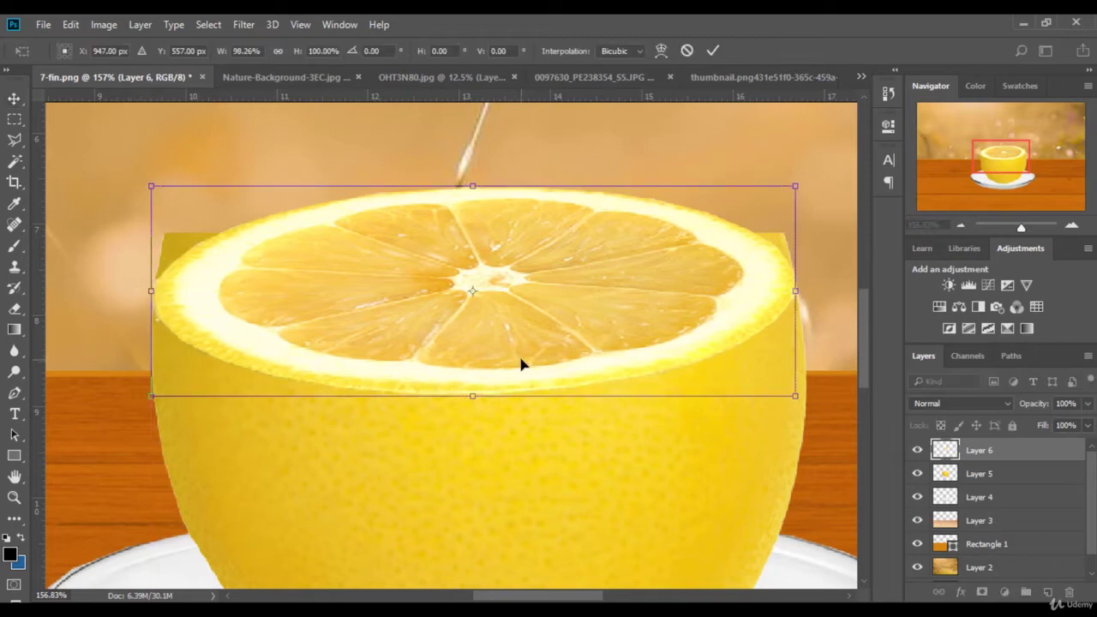
{"action": "key", "text": "Return"}
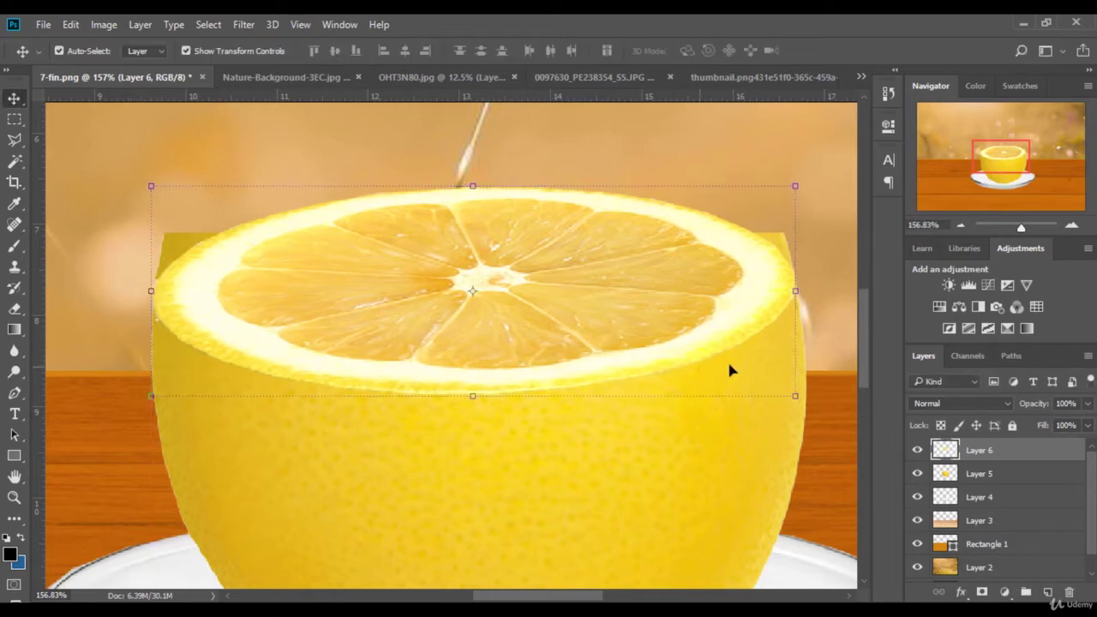
{"action": "left_click", "coordinate": [991, 479]}
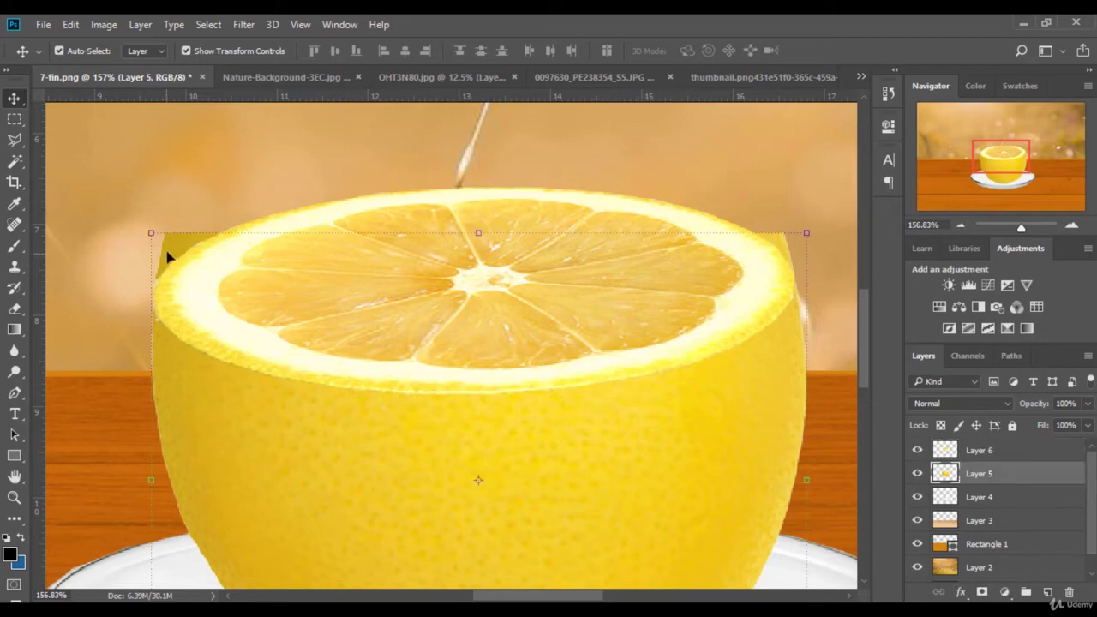
Erase Layer 5's corner poking above the slice's right rim with a 56 px eraser, then zoom to 50%.
{"action": "left_click", "coordinate": [13, 309]}
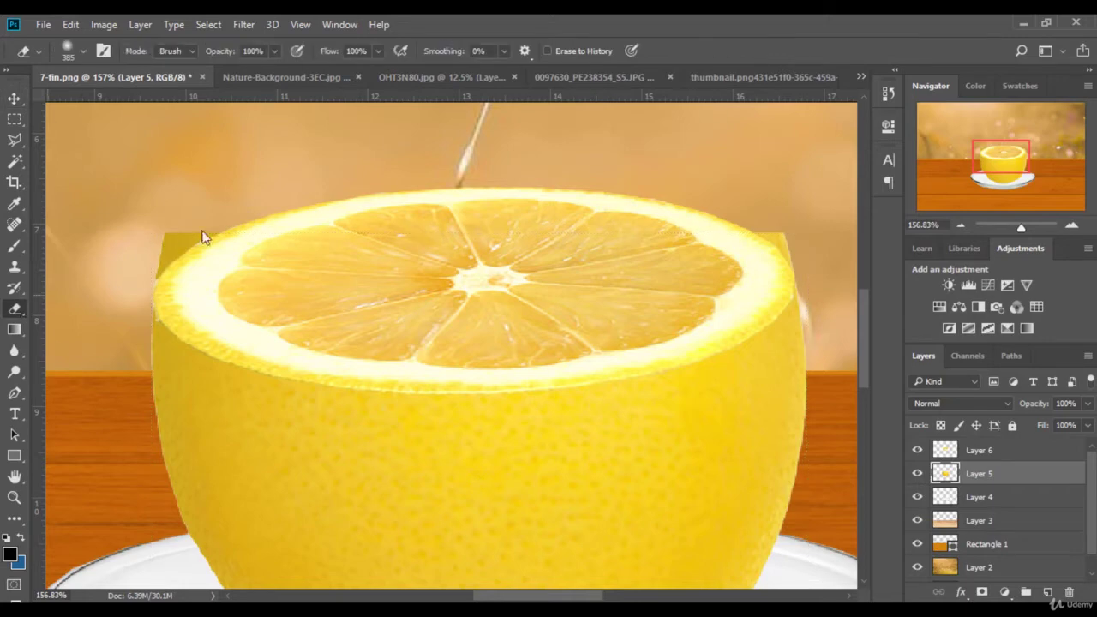
{"action": "left_click", "coordinate": [83, 53]}
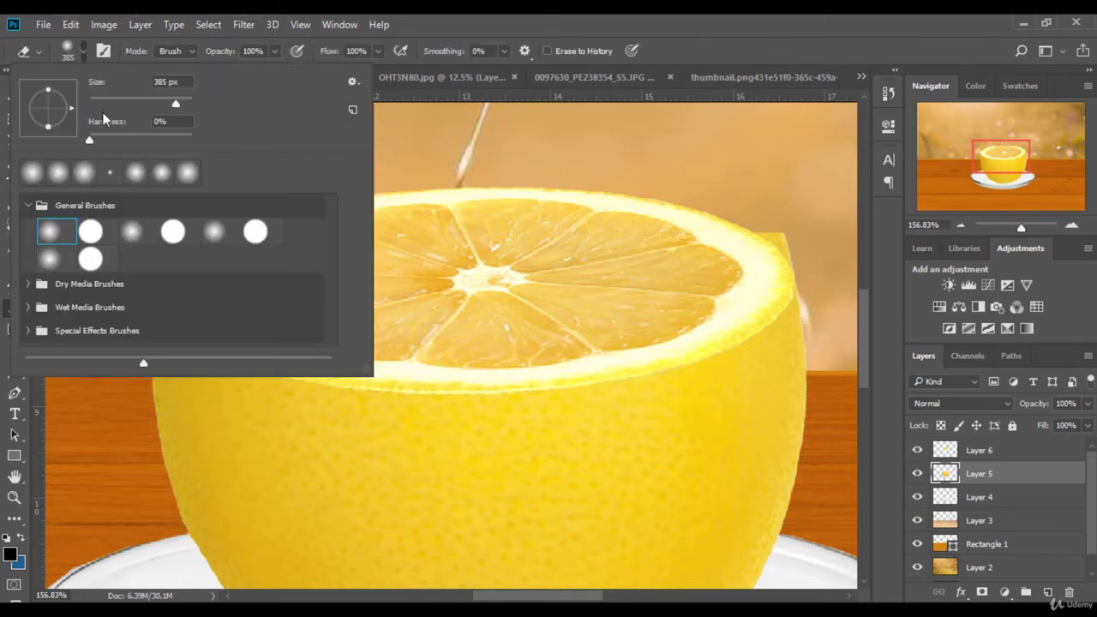
{"action": "key", "text": "Return"}
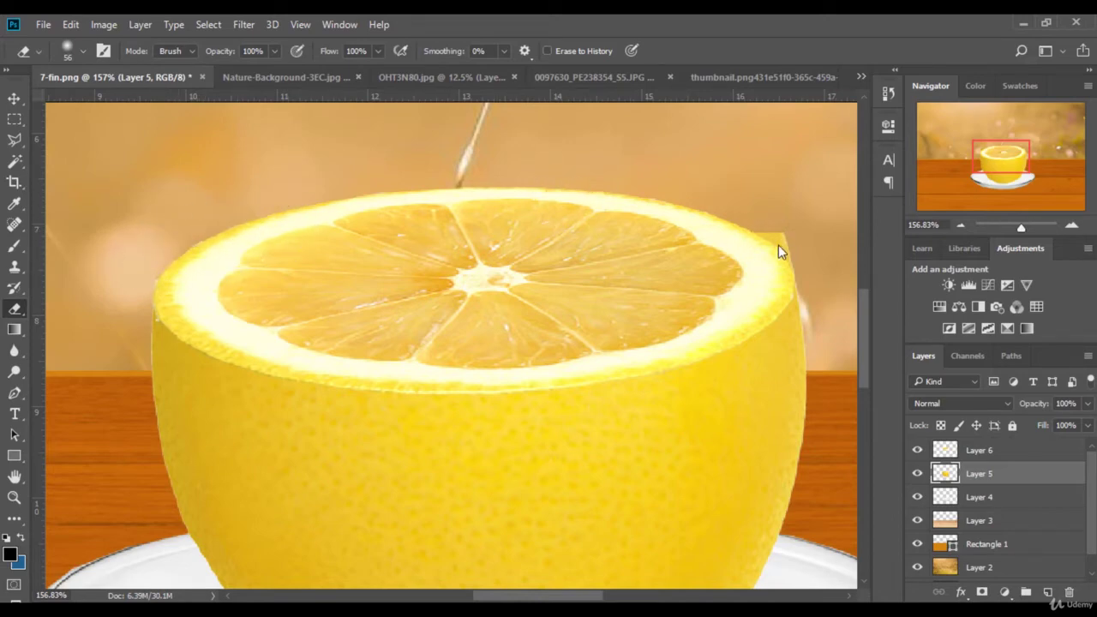
{"action": "left_click", "coordinate": [985, 450]}
{"action": "left_click_drag", "start_coordinate": [573, 598], "coordinate": [621, 597]}
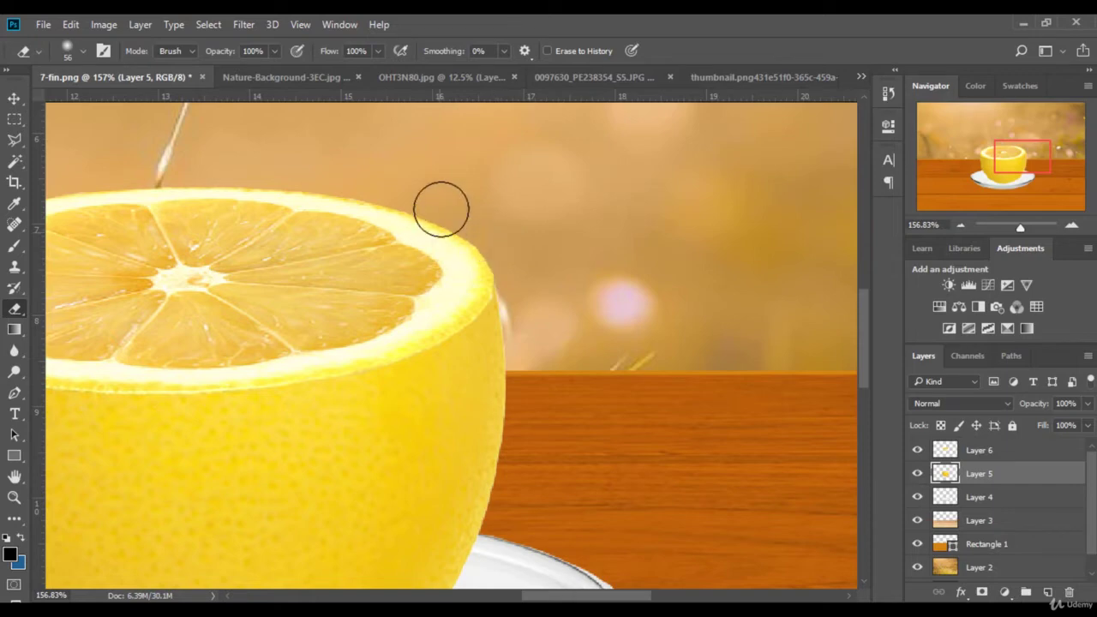
{"action": "left_click", "coordinate": [942, 225]}
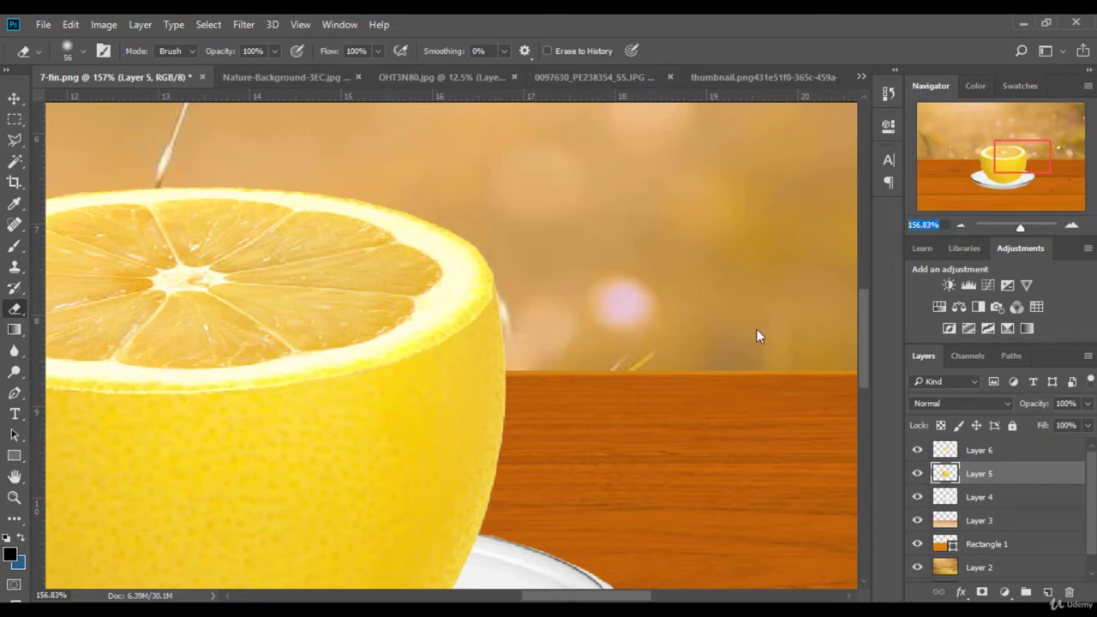
{"action": "key", "text": "Return"}
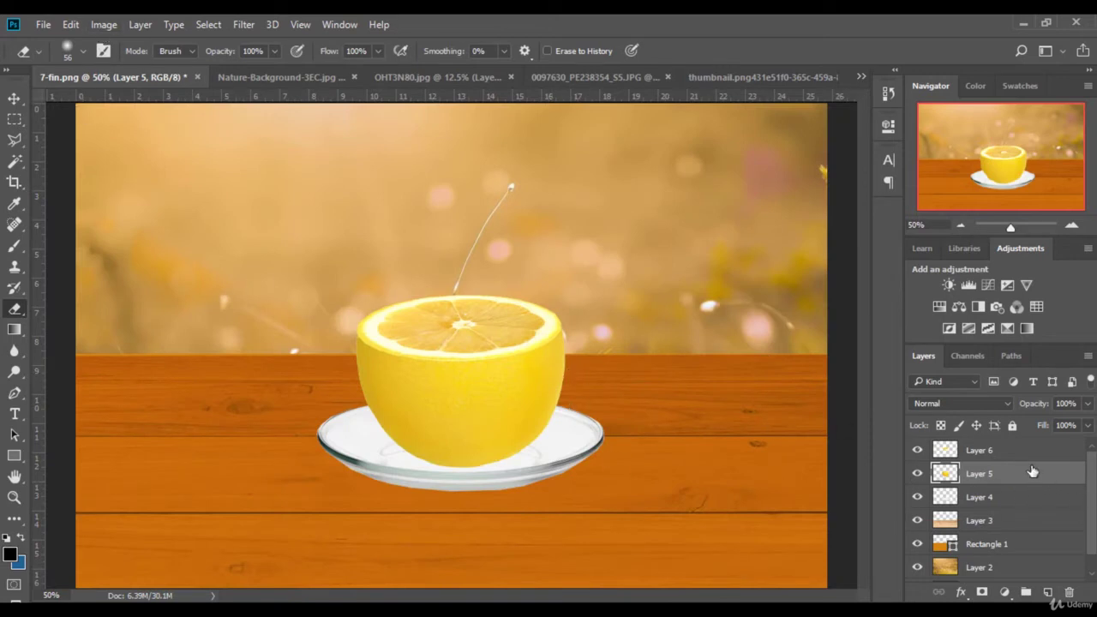
Apply Levels to Layer 6's lemon slice: black input 50, midtones 0.94, white input 242.
{"action": "left_click", "coordinate": [950, 454]}
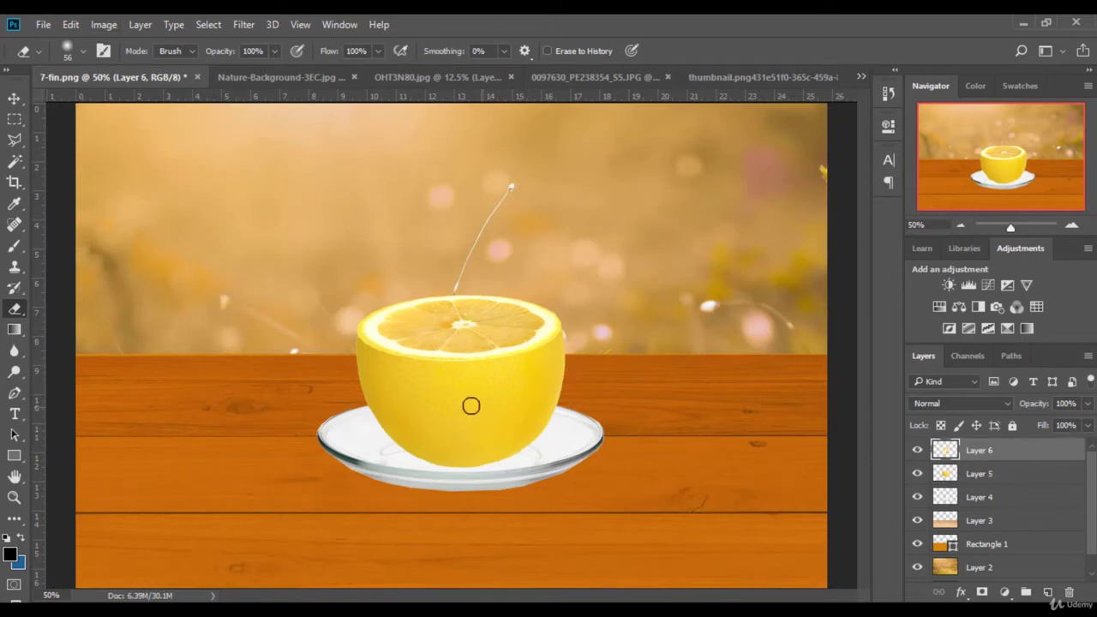
{"action": "left_click", "coordinate": [104, 25]}
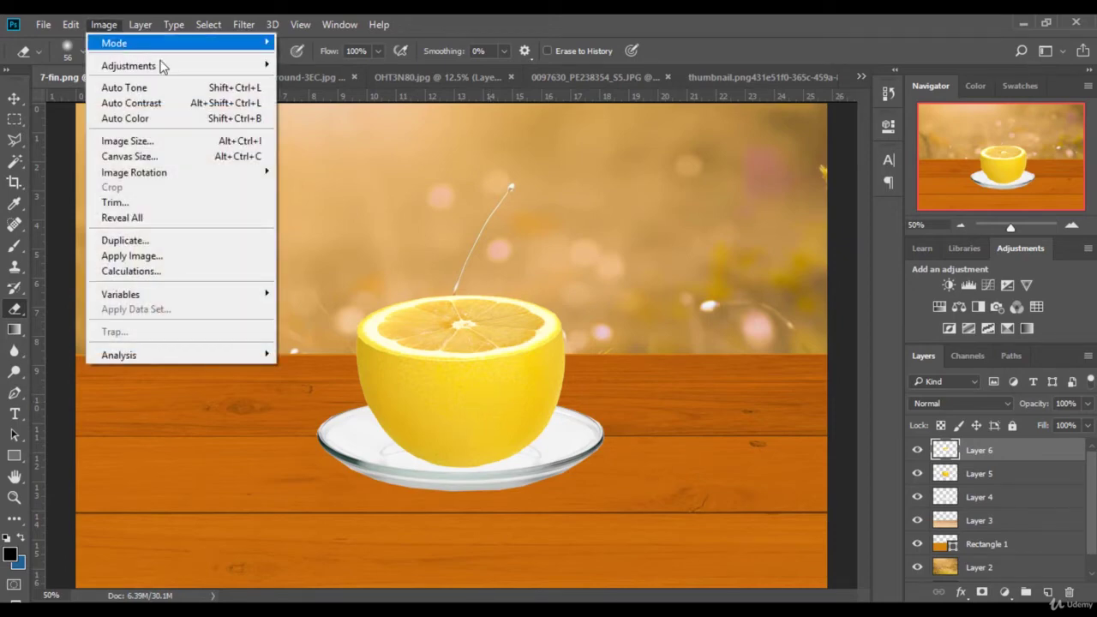
{"action": "mouse_move", "coordinate": [171, 74]}
{"action": "left_click", "coordinate": [307, 80]}
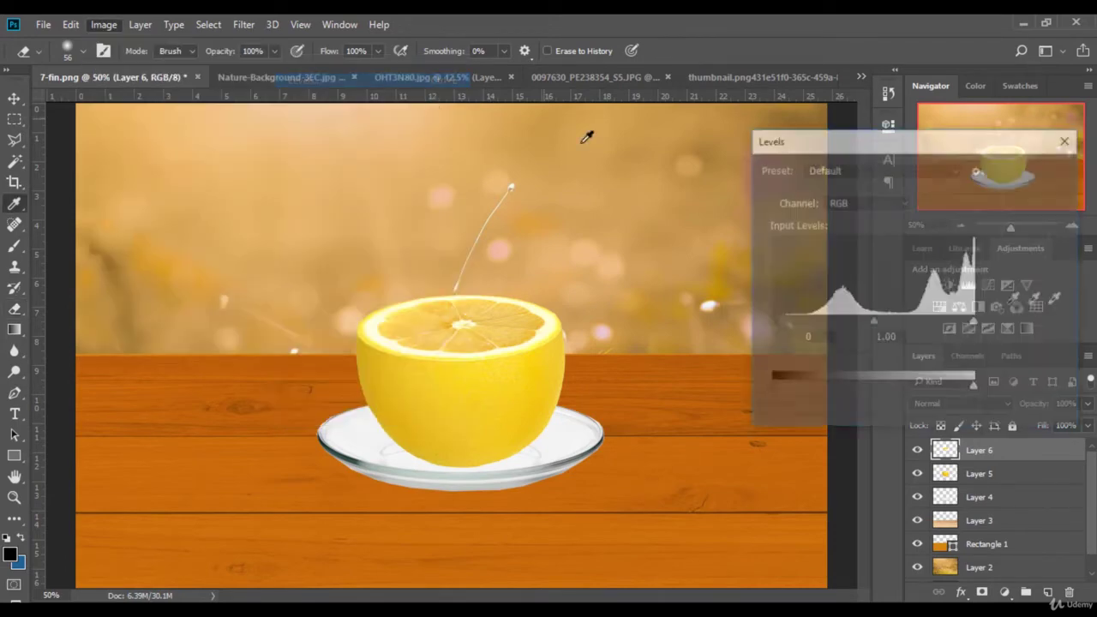
{"action": "left_click_drag", "start_coordinate": [779, 322], "coordinate": [800, 328]}
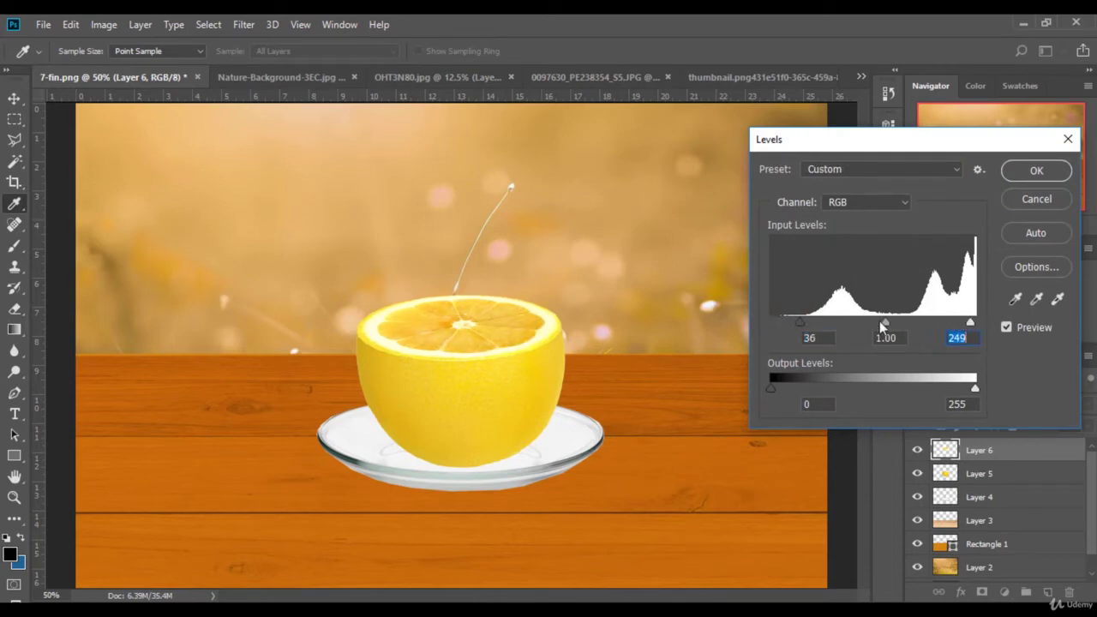
{"action": "left_click_drag", "start_coordinate": [877, 321], "coordinate": [889, 321]}
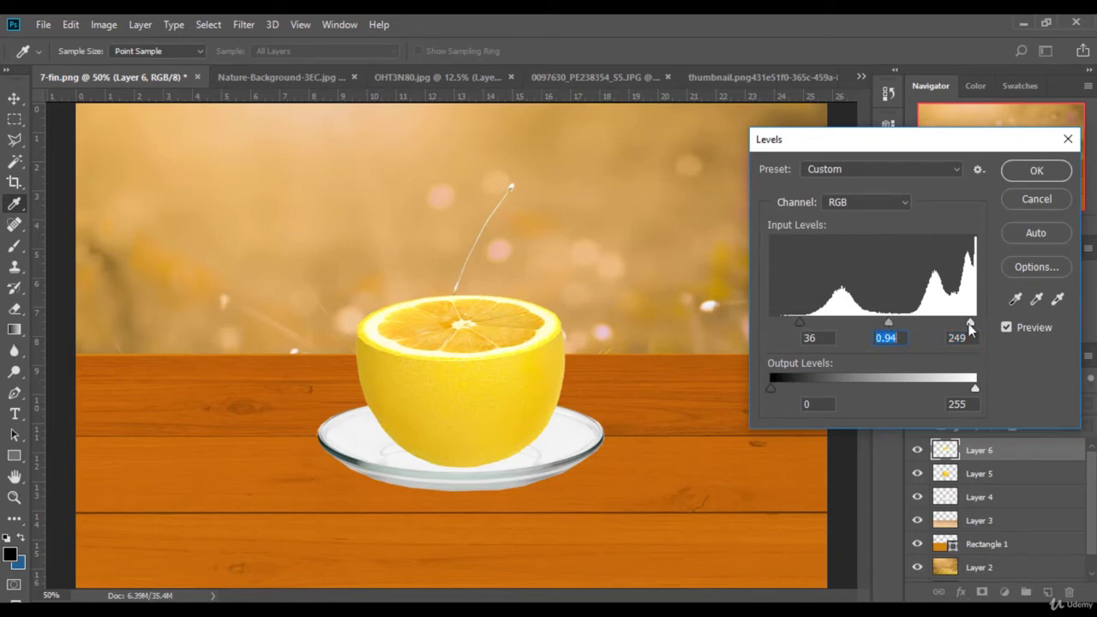
{"action": "left_click_drag", "start_coordinate": [970, 323], "coordinate": [965, 323]}
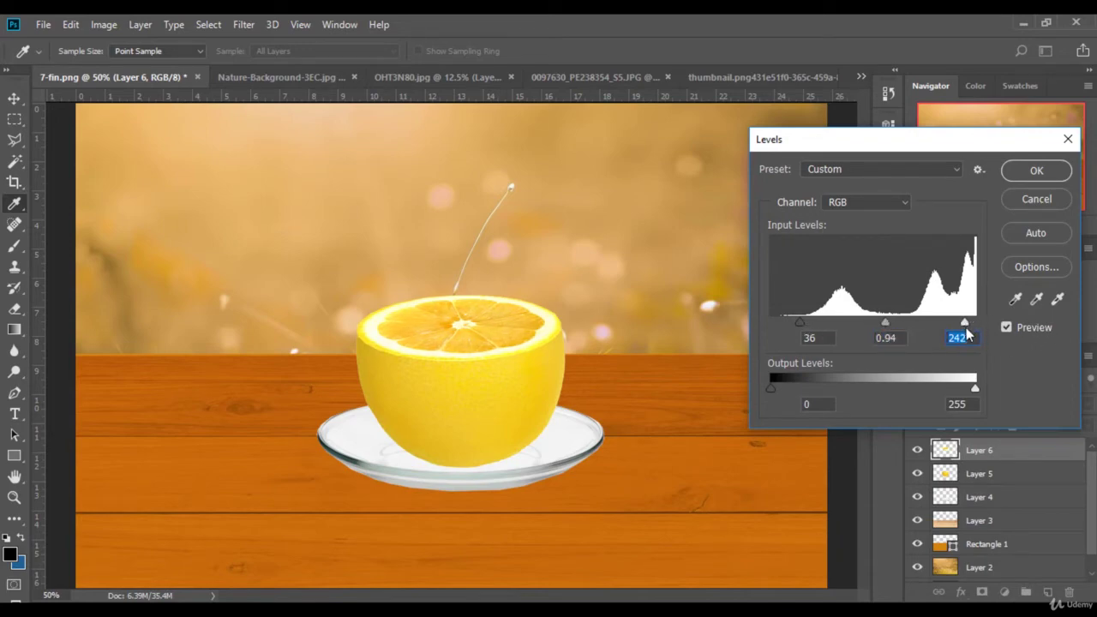
{"action": "left_click_drag", "start_coordinate": [802, 323], "coordinate": [811, 322]}
{"action": "key", "text": "Return"}
{"action": "key", "text": "e"}
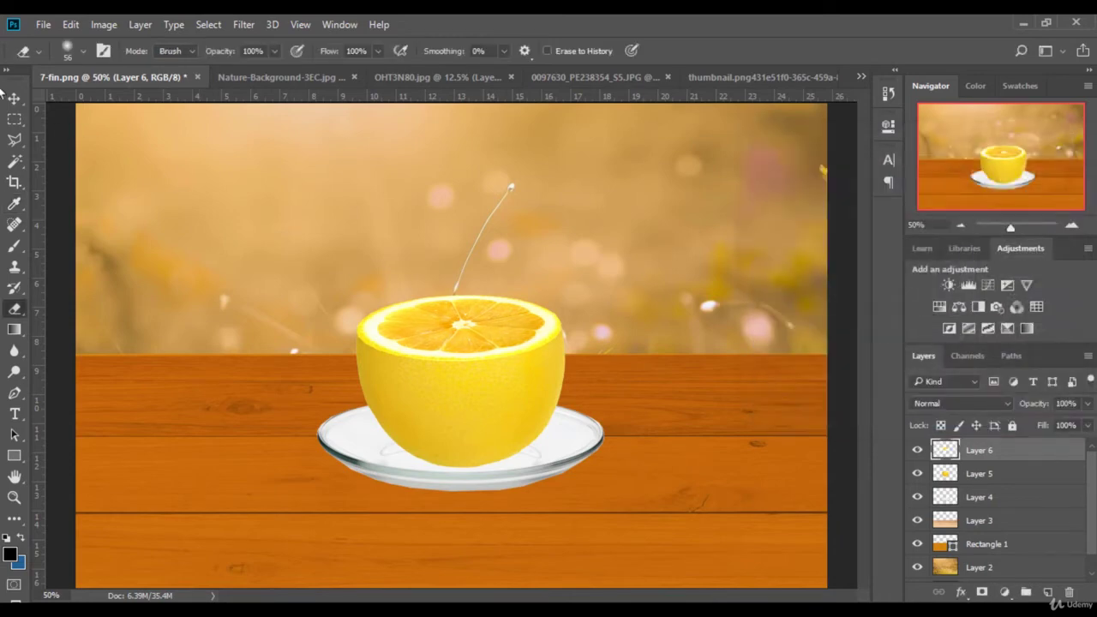
Apply Levels to Layer 5's lemon body with the black input at 26.
{"action": "left_click", "coordinate": [15, 98]}
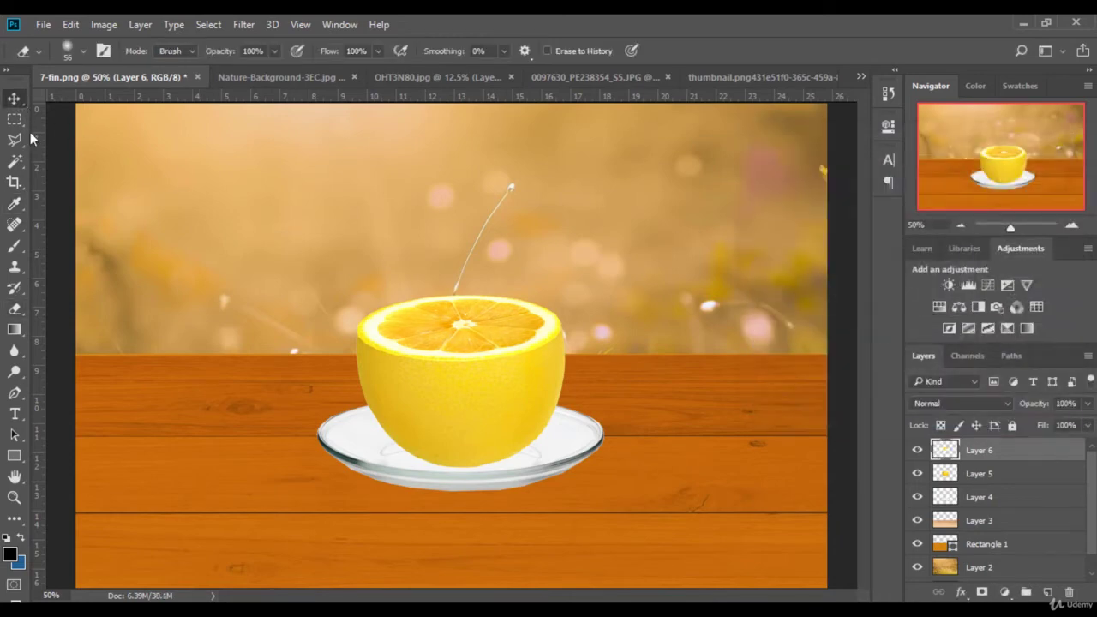
{"action": "left_click", "coordinate": [485, 422]}
{"action": "left_click", "coordinate": [104, 24]}
{"action": "mouse_move", "coordinate": [123, 64]}
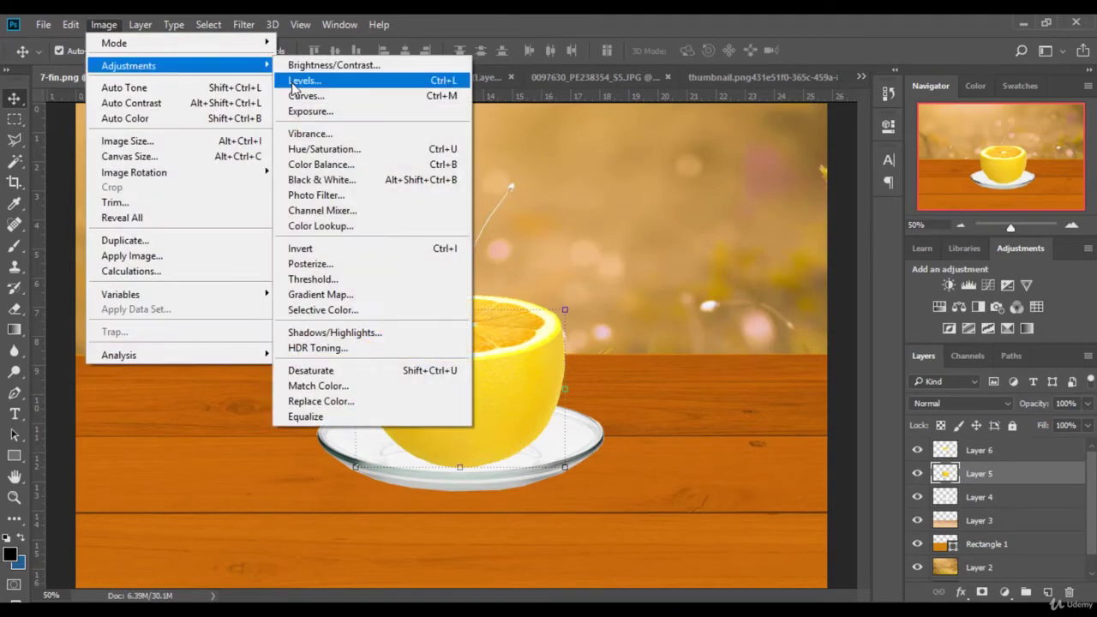
{"action": "left_click", "coordinate": [374, 78]}
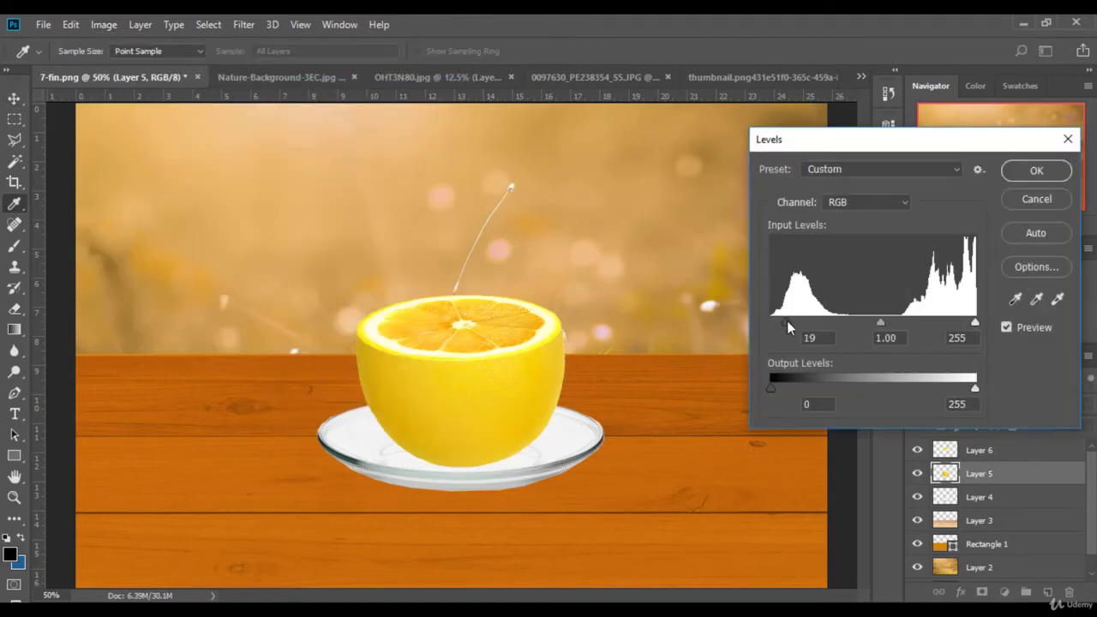
{"action": "left_click_drag", "start_coordinate": [790, 322], "coordinate": [787, 321]}
{"action": "left_click", "coordinate": [1035, 171]}
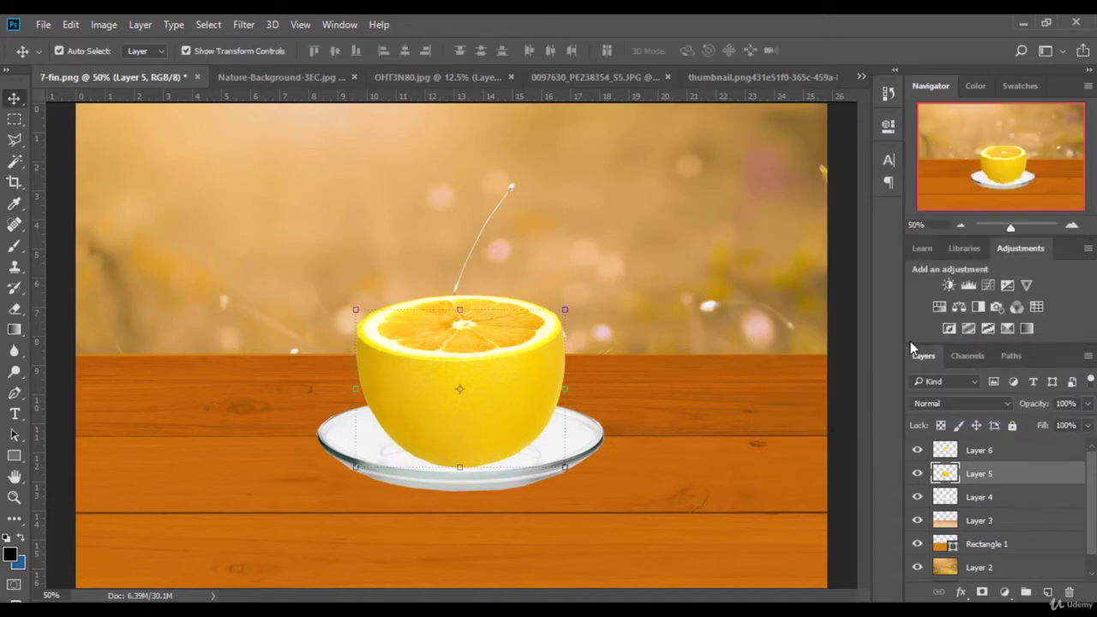
Open 51249_PE150726_S5 from File Explorer in Photoshop via Photo Viewer's Open With menu.
{"action": "left_click", "coordinate": [207, 49]}
{"action": "key", "text": "alt+Tab"}
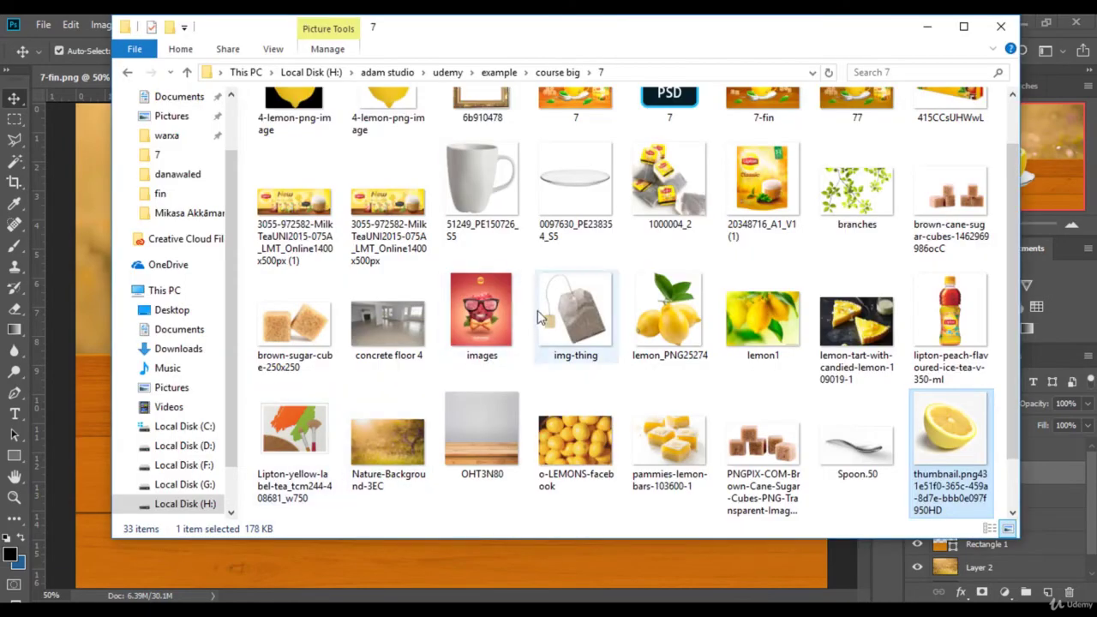
{"action": "left_click", "coordinate": [484, 191]}
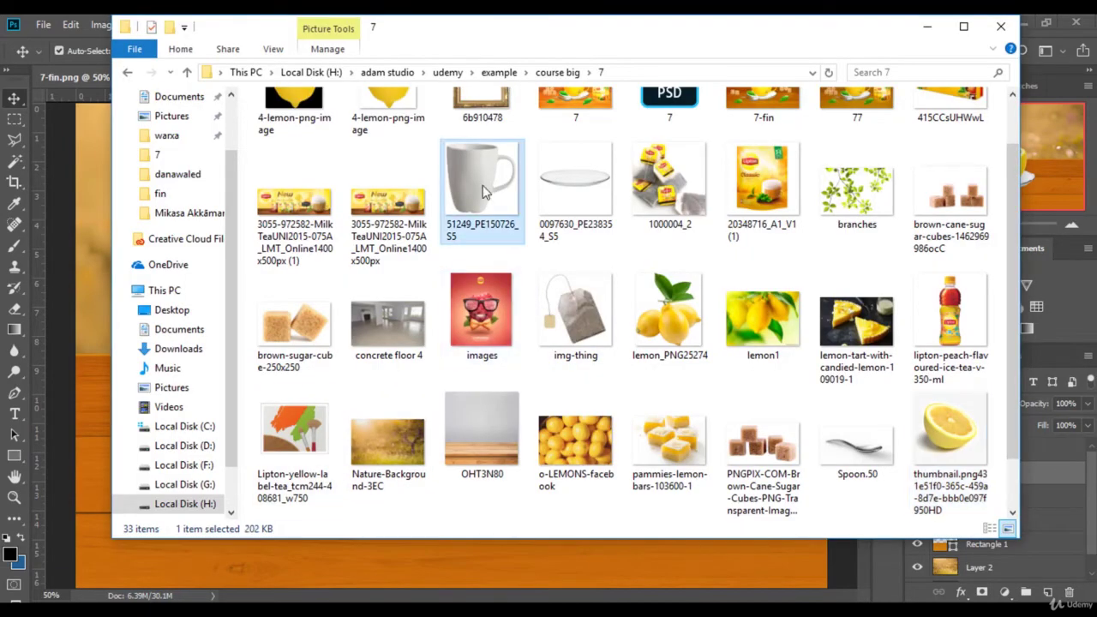
{"action": "double_click", "coordinate": [484, 190]}
{"action": "right_click", "coordinate": [656, 242]}
{"action": "mouse_move", "coordinate": [829, 257]}
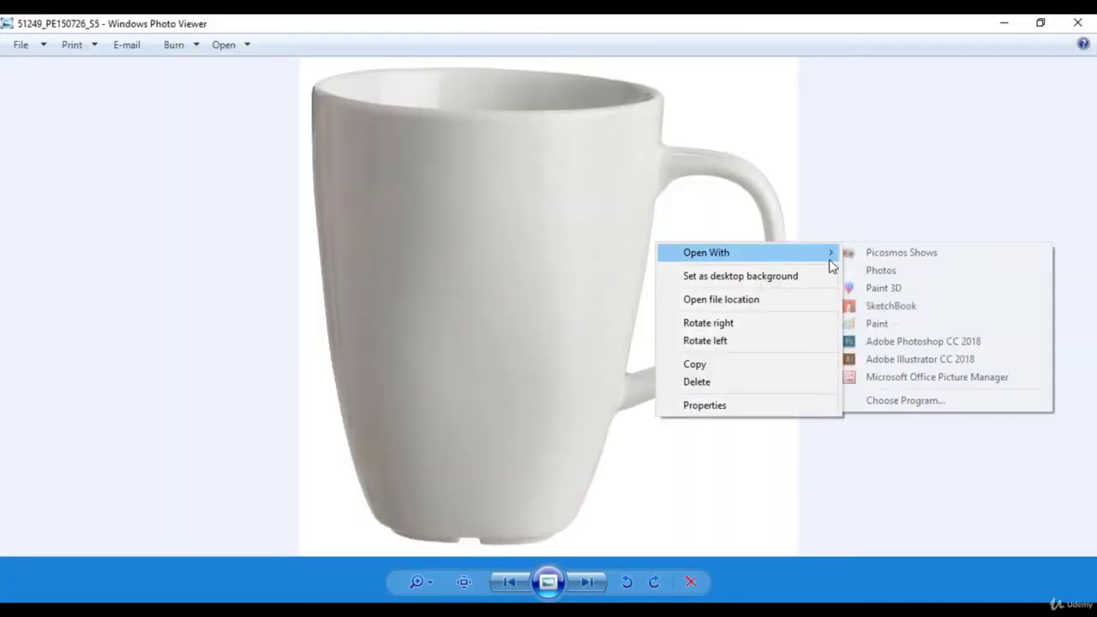
{"action": "left_click", "coordinate": [893, 343]}
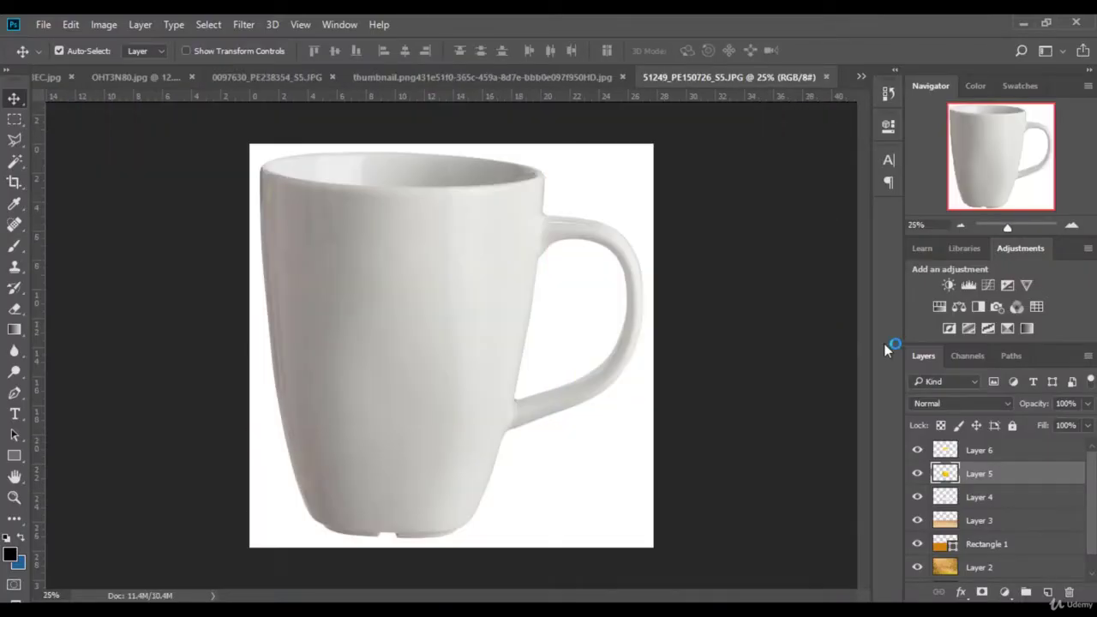
Zoom in on the mug handle and select the white background beside it with the Magic Wand.
{"action": "left_click", "coordinate": [15, 140]}
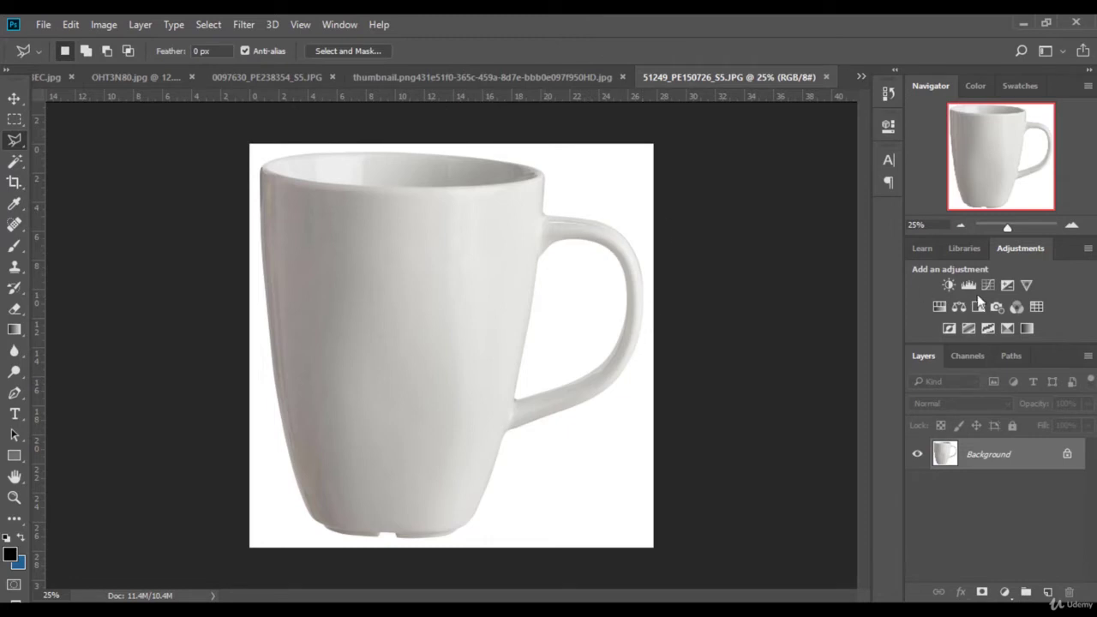
{"action": "left_click", "coordinate": [1028, 226]}
{"action": "left_click_drag", "start_coordinate": [573, 595], "coordinate": [732, 595]}
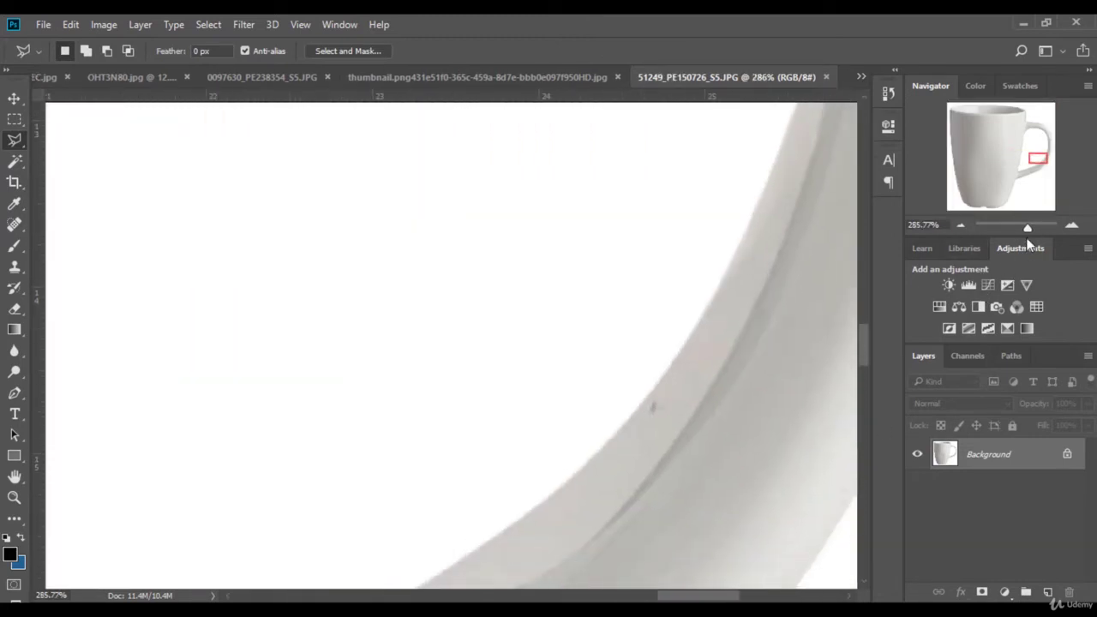
{"action": "left_click_drag", "start_coordinate": [1027, 228], "coordinate": [1015, 228]}
{"action": "scroll", "coordinate": [409, 377], "scroll_direction": "down", "scroll_amount": 3}
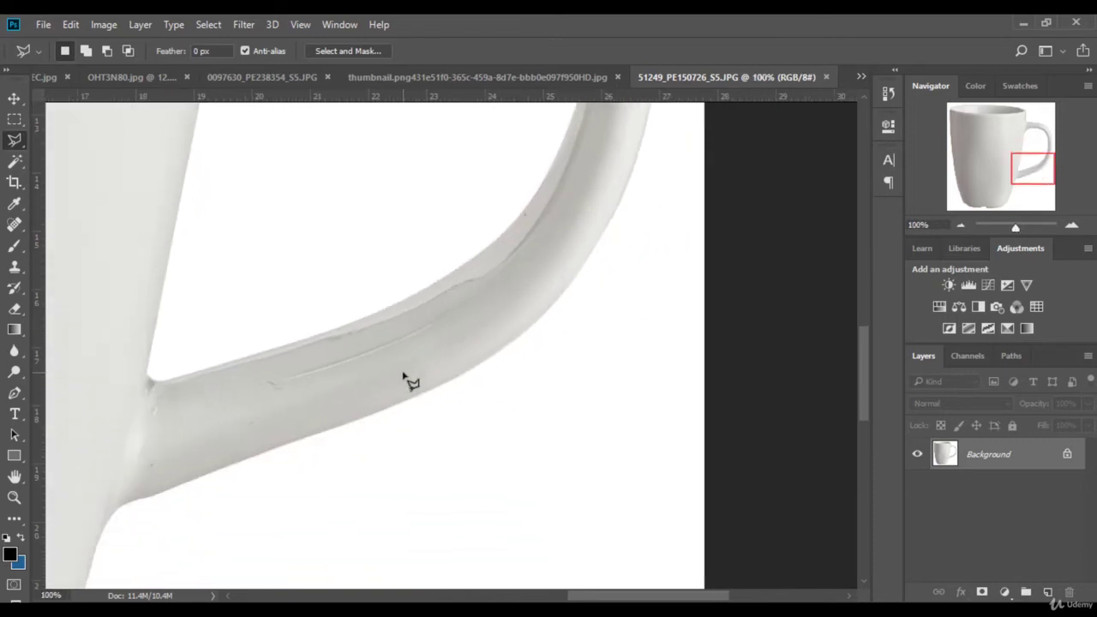
{"action": "left_click", "coordinate": [14, 162]}
{"action": "left_click", "coordinate": [530, 472]}
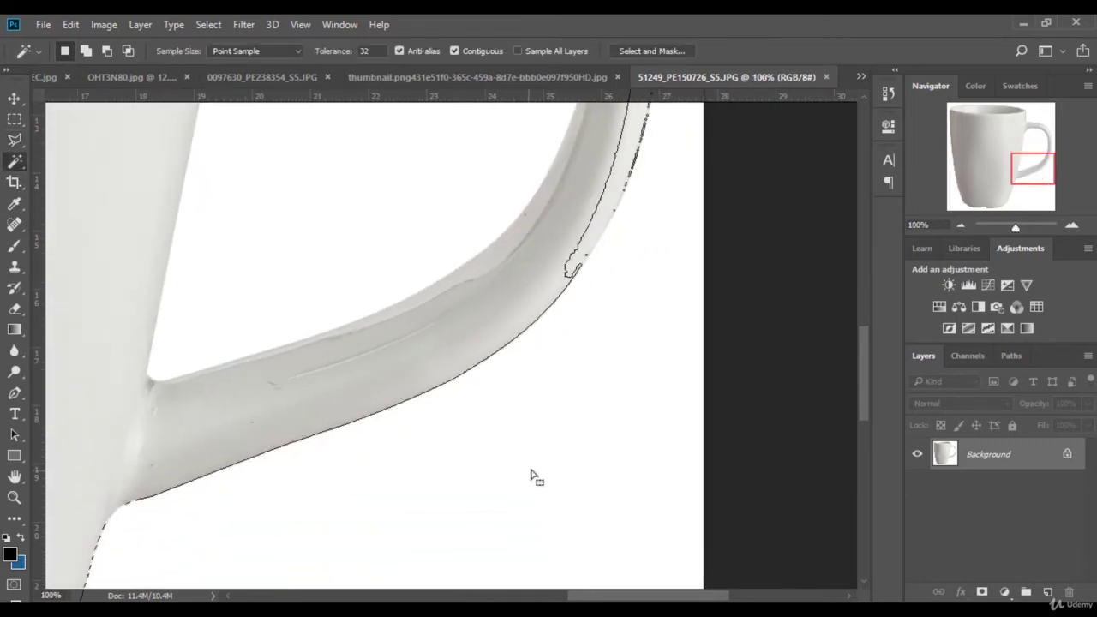
{"action": "left_click", "coordinate": [592, 241]}
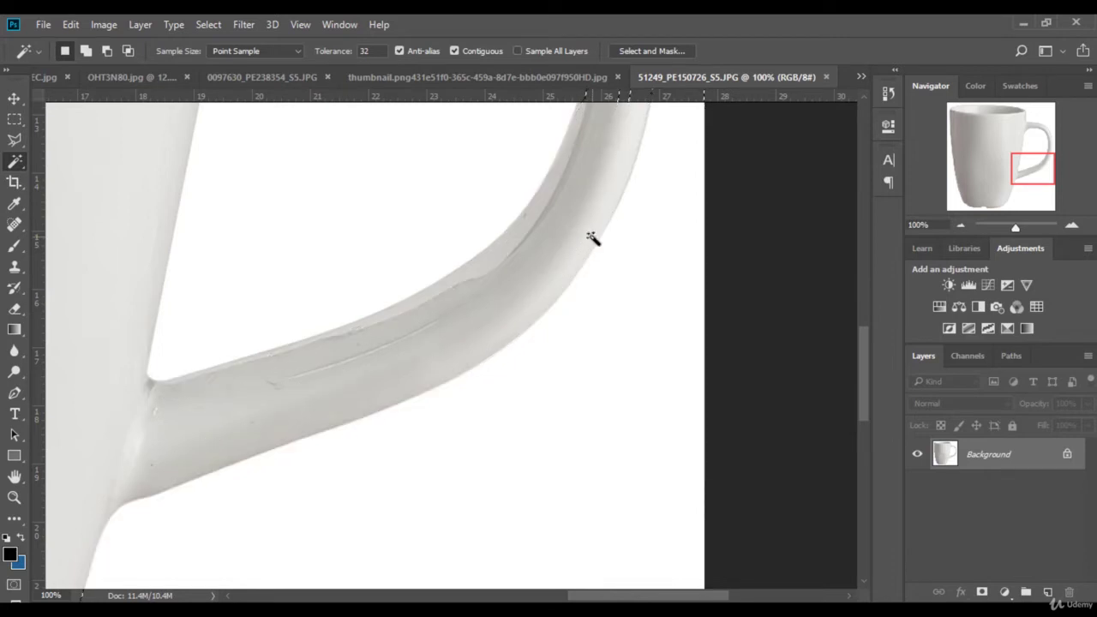
Trace the handle's outline with the Magnetic Lasso and close the selection.
{"action": "left_click", "coordinate": [15, 140]}
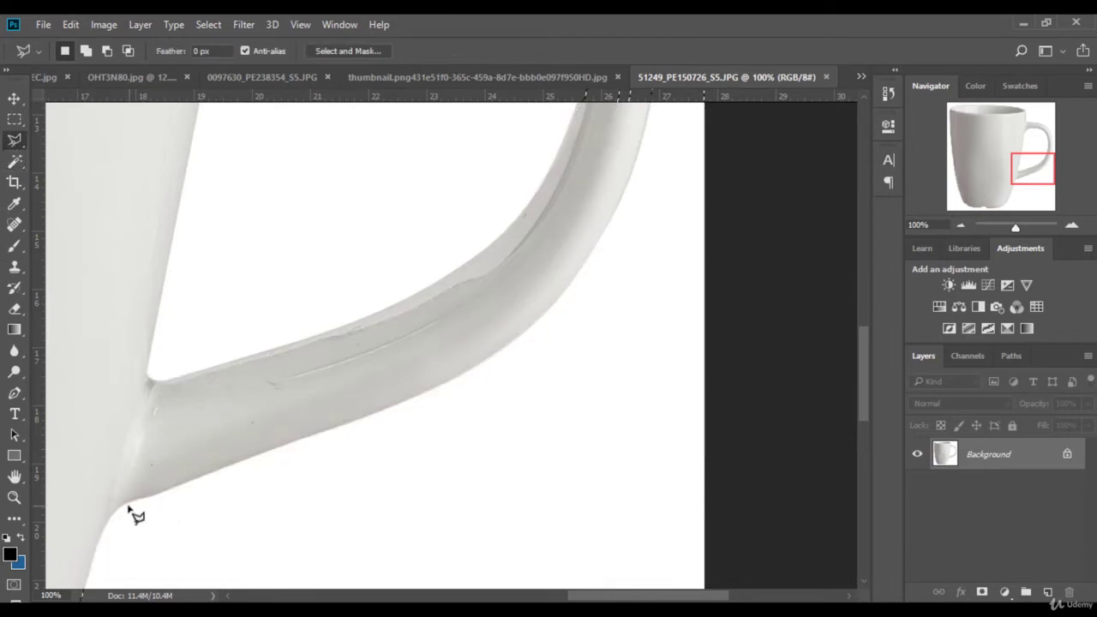
{"action": "scroll", "coordinate": [96, 543], "scroll_direction": "down", "scroll_amount": 1}
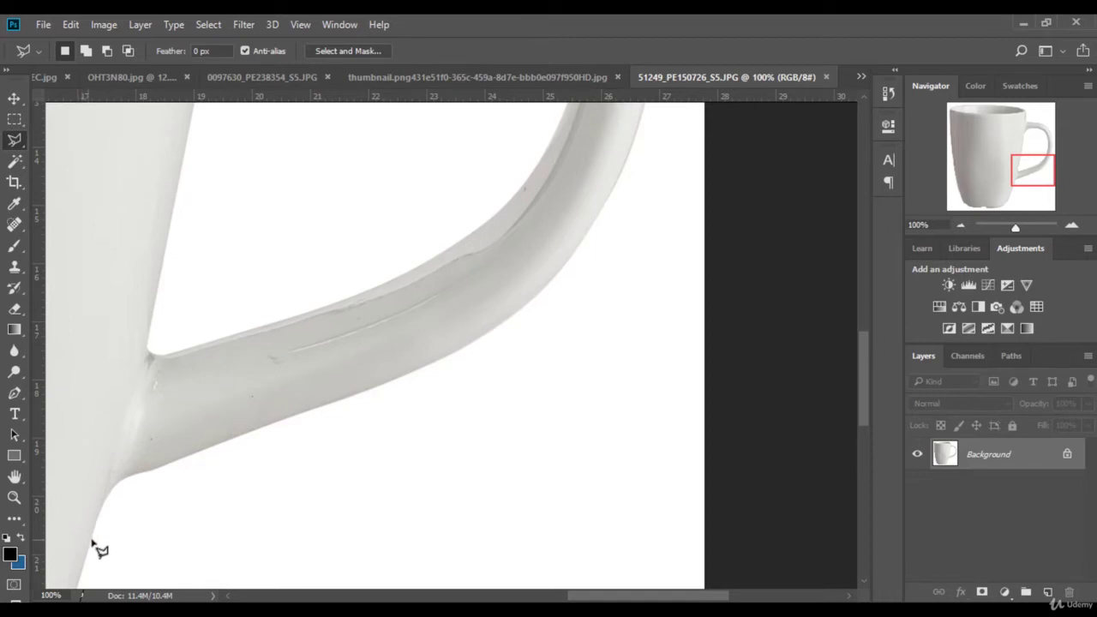
{"action": "mouse_move", "coordinate": [93, 542]}
{"action": "left_mouse_down"}
{"action": "mouse_move", "coordinate": [105, 497]}
{"action": "mouse_move", "coordinate": [128, 474]}
{"action": "mouse_move", "coordinate": [374, 404]}
{"action": "mouse_move", "coordinate": [383, 385]}
{"action": "mouse_move", "coordinate": [483, 336]}
{"action": "mouse_move", "coordinate": [468, 350]}
{"action": "mouse_move", "coordinate": [449, 356]}
{"action": "mouse_move", "coordinate": [550, 273]}
{"action": "mouse_move", "coordinate": [550, 282]}
{"action": "mouse_move", "coordinate": [675, 93]}
{"action": "mouse_move", "coordinate": [773, 59]}
{"action": "mouse_move", "coordinate": [872, 275]}
{"action": "mouse_move", "coordinate": [909, 282]}
{"action": "mouse_move", "coordinate": [441, 290]}
{"action": "mouse_move", "coordinate": [382, 319]}
{"action": "mouse_move", "coordinate": [404, 400]}
{"action": "mouse_move", "coordinate": [387, 425]}
{"action": "mouse_move", "coordinate": [422, 338]}
{"action": "mouse_move", "coordinate": [425, 359]}
{"action": "mouse_move", "coordinate": [452, 279]}
{"action": "mouse_move", "coordinate": [481, 85]}
{"action": "mouse_move", "coordinate": [493, 193]}
{"action": "mouse_move", "coordinate": [478, 272]}
{"action": "mouse_move", "coordinate": [465, 284]}
{"action": "mouse_move", "coordinate": [464, 216]}
{"action": "mouse_move", "coordinate": [460, 354]}
{"action": "mouse_move", "coordinate": [446, 292]}
{"action": "mouse_move", "coordinate": [410, 239]}
{"action": "mouse_move", "coordinate": [373, 198]}
{"action": "mouse_move", "coordinate": [314, 161]}
{"action": "left_mouse_up"}
{"action": "scroll", "coordinate": [462, 275], "scroll_direction": "up", "scroll_amount": 3}
{"action": "scroll", "coordinate": [465, 225], "scroll_direction": "up", "scroll_amount": 5}
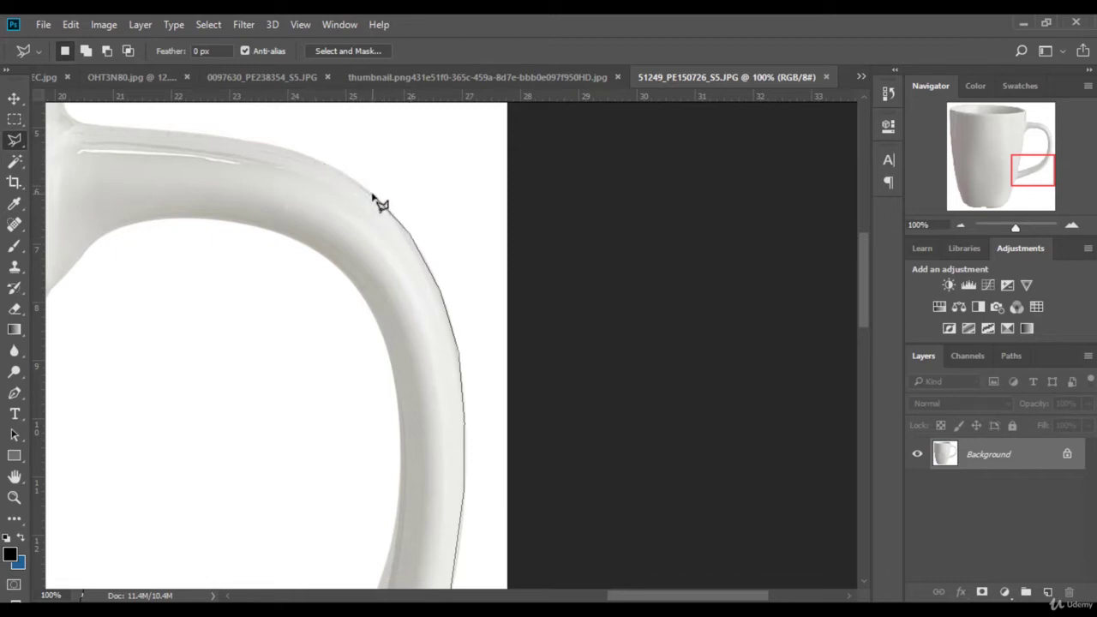
{"action": "mouse_move", "coordinate": [374, 203]}
{"action": "left_mouse_down"}
{"action": "mouse_move", "coordinate": [327, 172]}
{"action": "mouse_move", "coordinate": [328, 162]}
{"action": "mouse_move", "coordinate": [258, 136]}
{"action": "mouse_move", "coordinate": [205, 143]}
{"action": "mouse_move", "coordinate": [184, 91]}
{"action": "mouse_move", "coordinate": [148, 154]}
{"action": "left_mouse_up"}
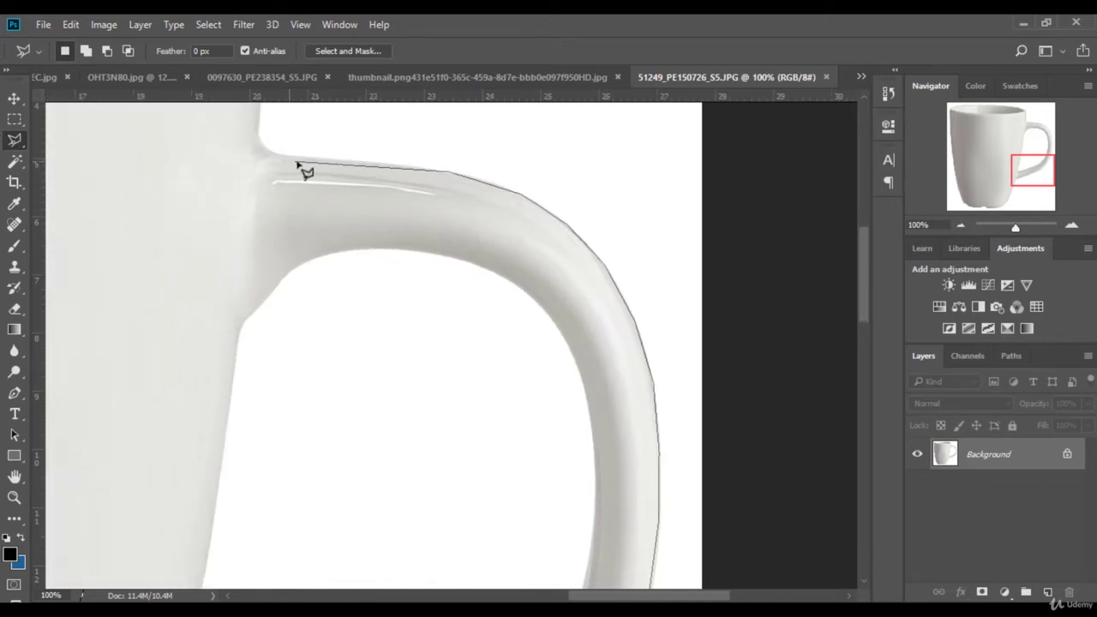
{"action": "mouse_move", "coordinate": [298, 161]}
{"action": "left_mouse_down"}
{"action": "mouse_move", "coordinate": [273, 161]}
{"action": "mouse_move", "coordinate": [259, 139]}
{"action": "mouse_move", "coordinate": [206, 318]}
{"action": "mouse_move", "coordinate": [223, 480]}
{"action": "mouse_move", "coordinate": [210, 587]}
{"action": "mouse_move", "coordinate": [147, 526]}
{"action": "mouse_move", "coordinate": [142, 453]}
{"action": "mouse_move", "coordinate": [137, 550]}
{"action": "mouse_move", "coordinate": [118, 583]}
{"action": "mouse_move", "coordinate": [106, 558]}
{"action": "mouse_move", "coordinate": [94, 582]}
{"action": "mouse_move", "coordinate": [91, 471]}
{"action": "left_mouse_up"}
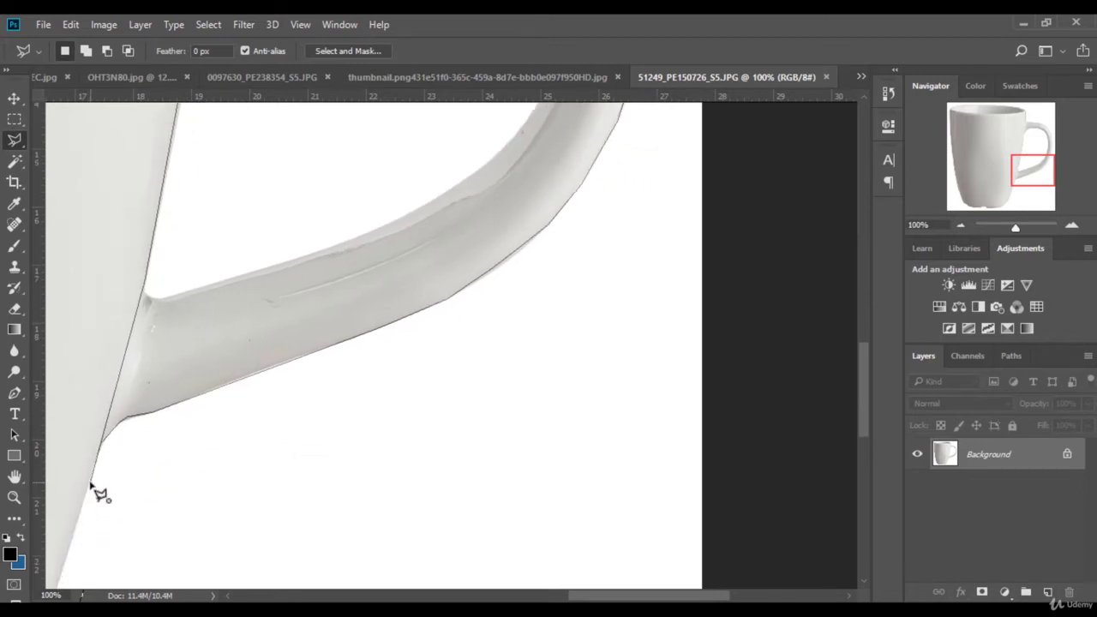
{"action": "left_click", "coordinate": [98, 482]}
Copy the selected handle onto a new layer with Layer Via Copy.
{"action": "scroll", "coordinate": [221, 358], "scroll_direction": "up", "scroll_amount": 2}
{"action": "scroll", "coordinate": [221, 358], "scroll_direction": "up", "scroll_amount": 3}
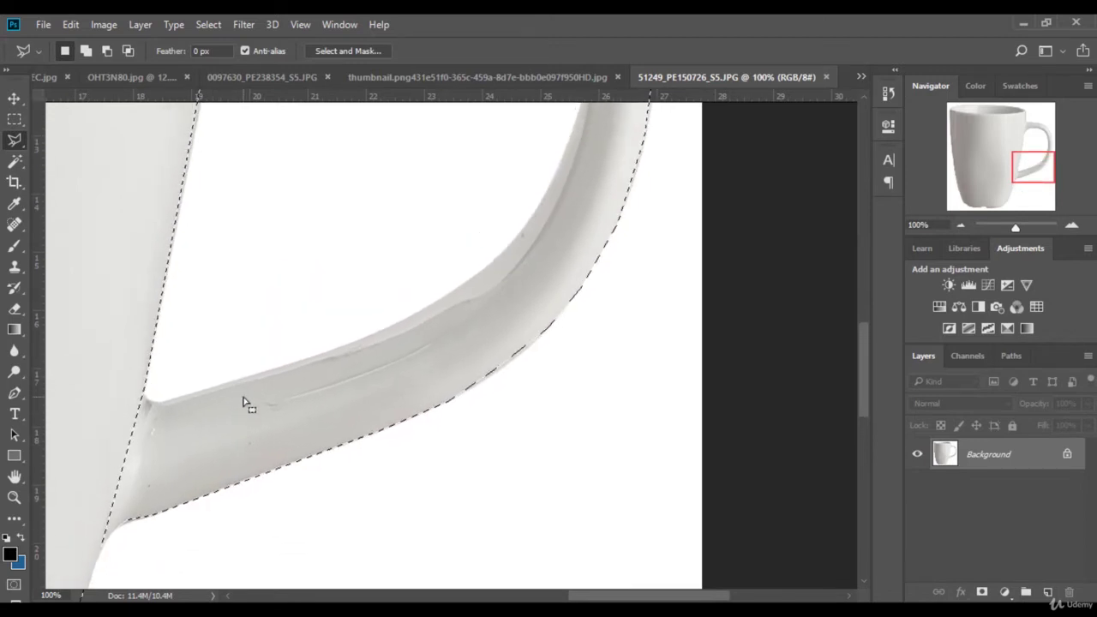
{"action": "right_click", "coordinate": [245, 400]}
{"action": "left_click", "coordinate": [345, 196]}
Deselect, then move the copied handle layer up and to the left.
{"action": "scroll", "coordinate": [372, 347], "scroll_direction": "up", "scroll_amount": 1}
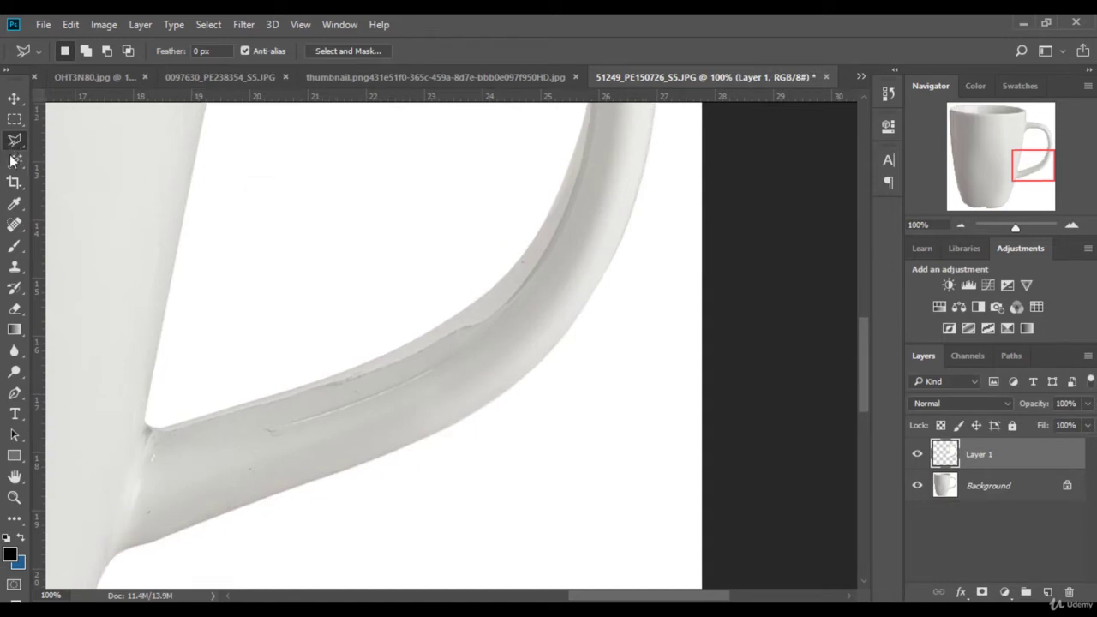
{"action": "key", "text": "w"}
{"action": "left_click", "coordinate": [379, 237]}
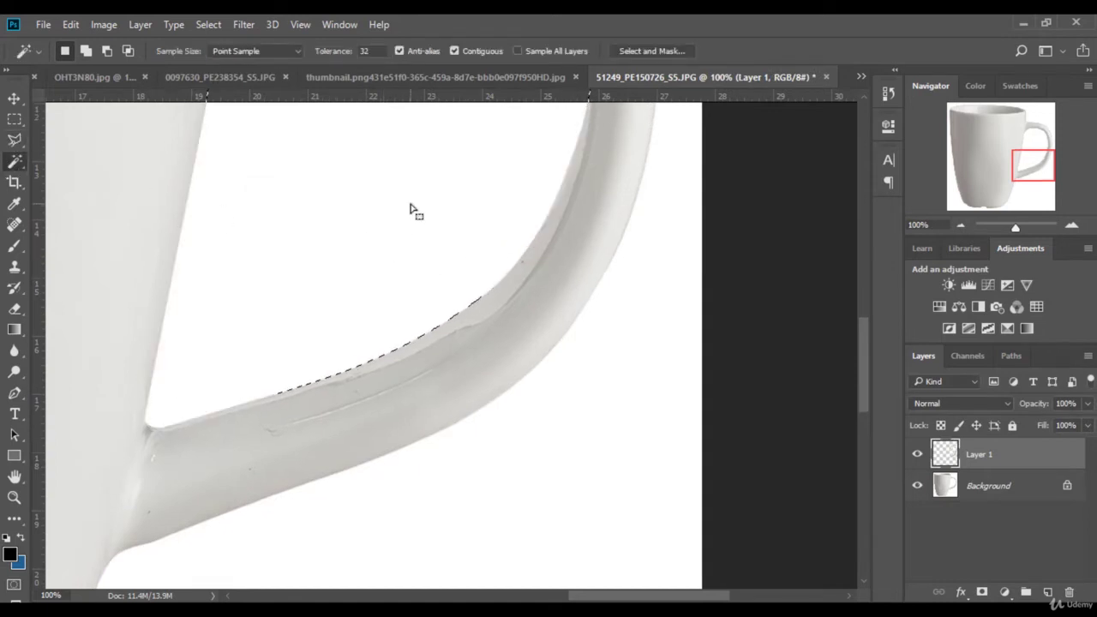
{"action": "key", "text": "ctrl+d"}
{"action": "left_click", "coordinate": [14, 99]}
{"action": "left_click_drag", "start_coordinate": [416, 379], "coordinate": [377, 75]}
Close OHT3N80.jpg and the lemon thumbnail without saving changes.
{"action": "left_click", "coordinate": [374, 76]}
{"action": "left_click", "coordinate": [561, 255]}
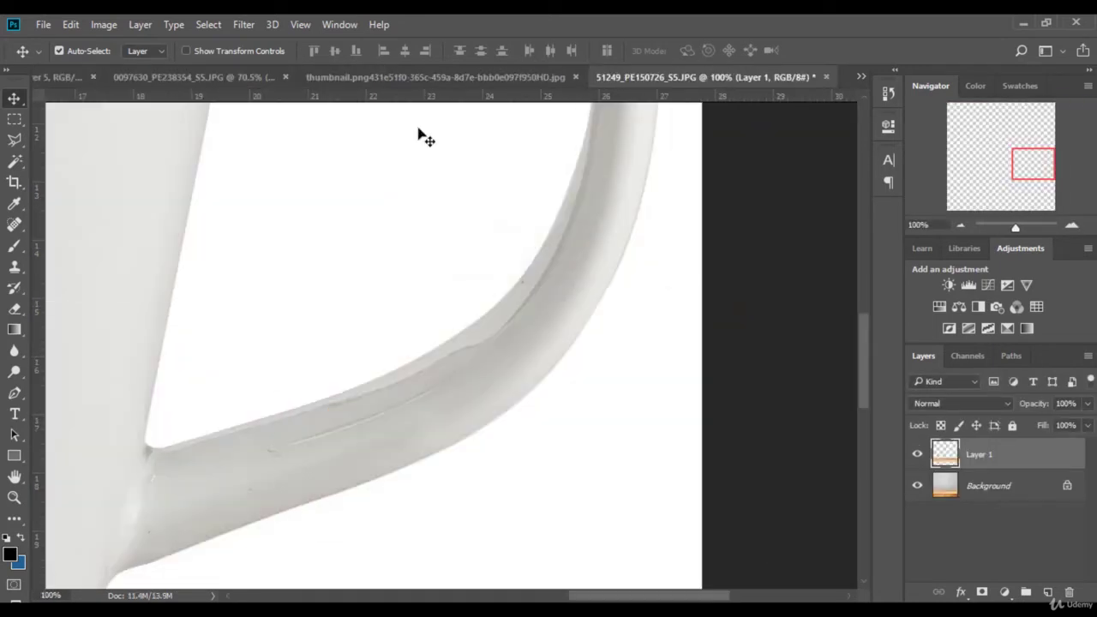
{"action": "left_click", "coordinate": [548, 78]}
{"action": "left_click", "coordinate": [701, 77]}
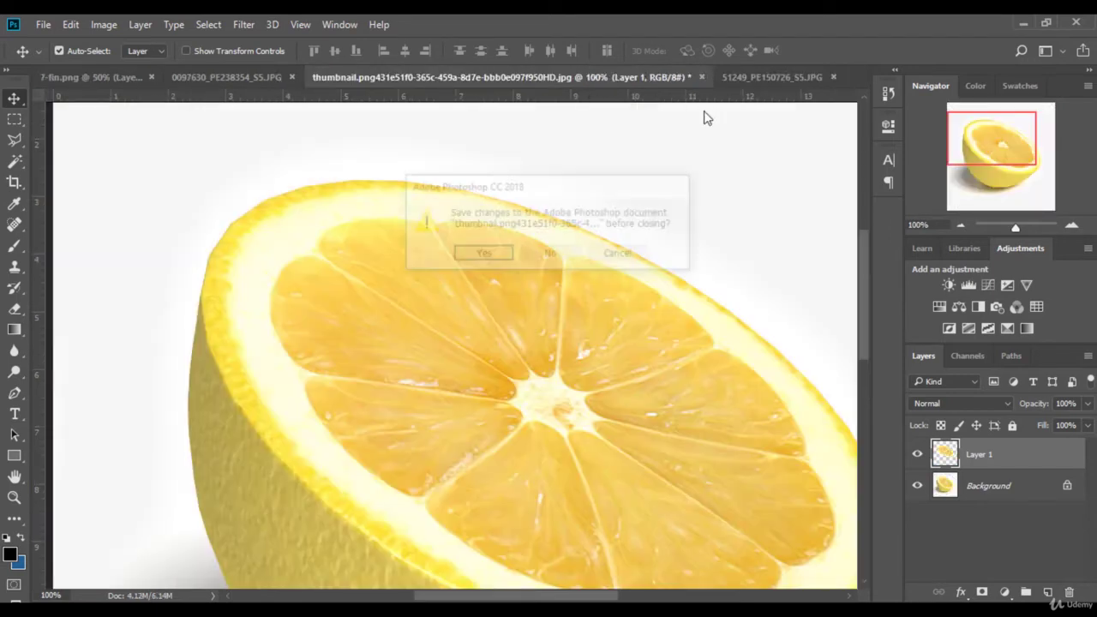
{"action": "left_click", "coordinate": [558, 254]}
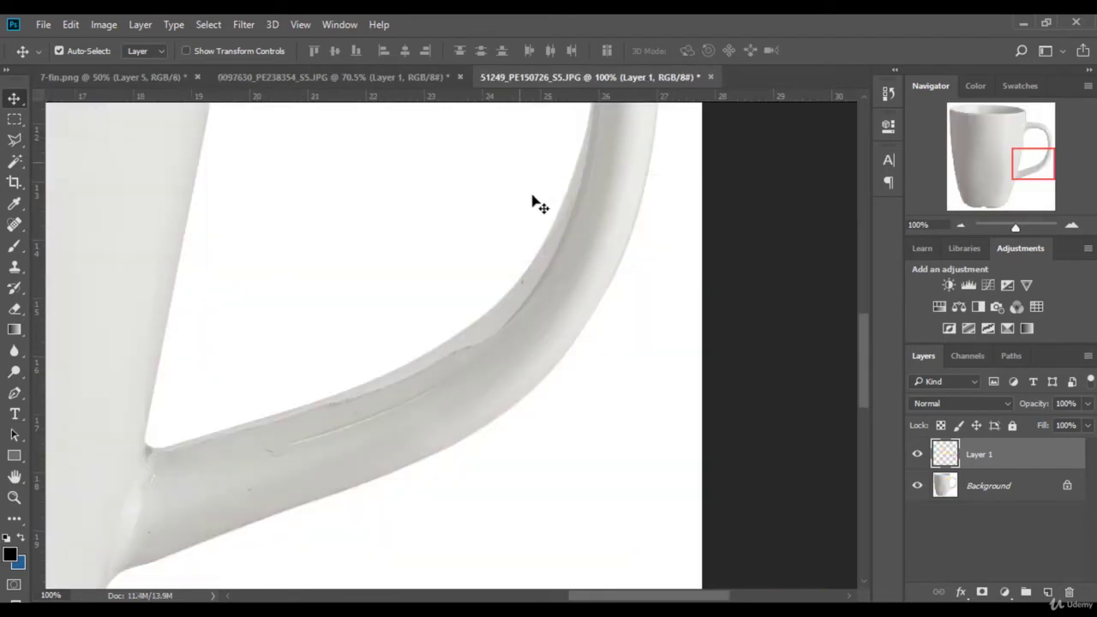
Bring the mug handle into 7-fin.png, shrink it beside the lemon cup, and zoom to 100%.
{"action": "left_click_drag", "start_coordinate": [532, 202], "coordinate": [564, 317]}
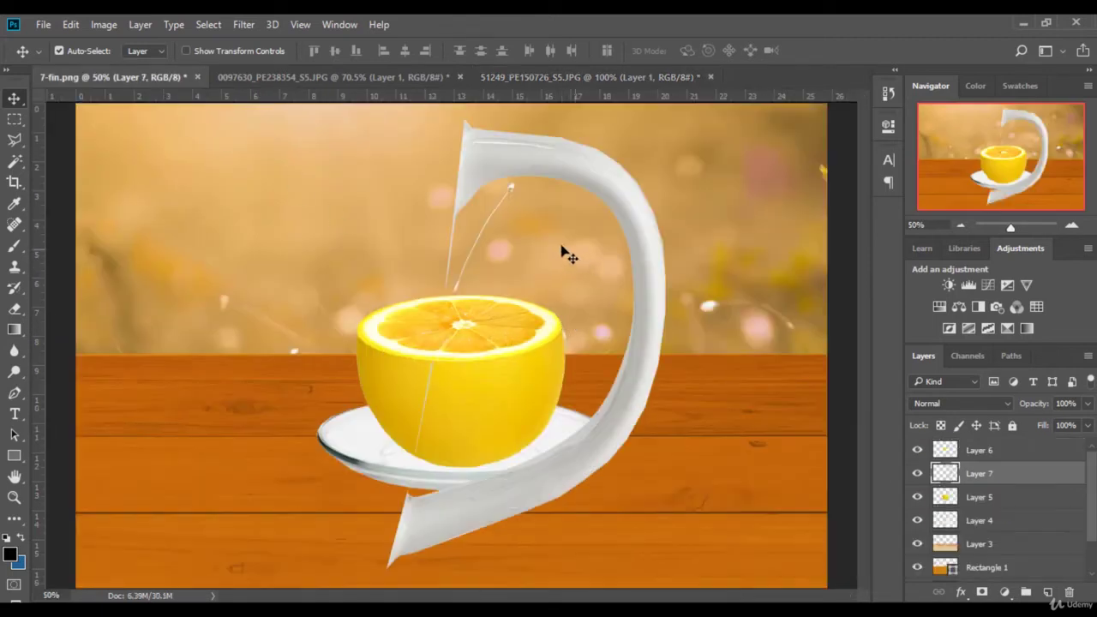
{"action": "left_click", "coordinate": [255, 51]}
{"action": "left_click_drag", "start_coordinate": [664, 124], "coordinate": [604, 363]}
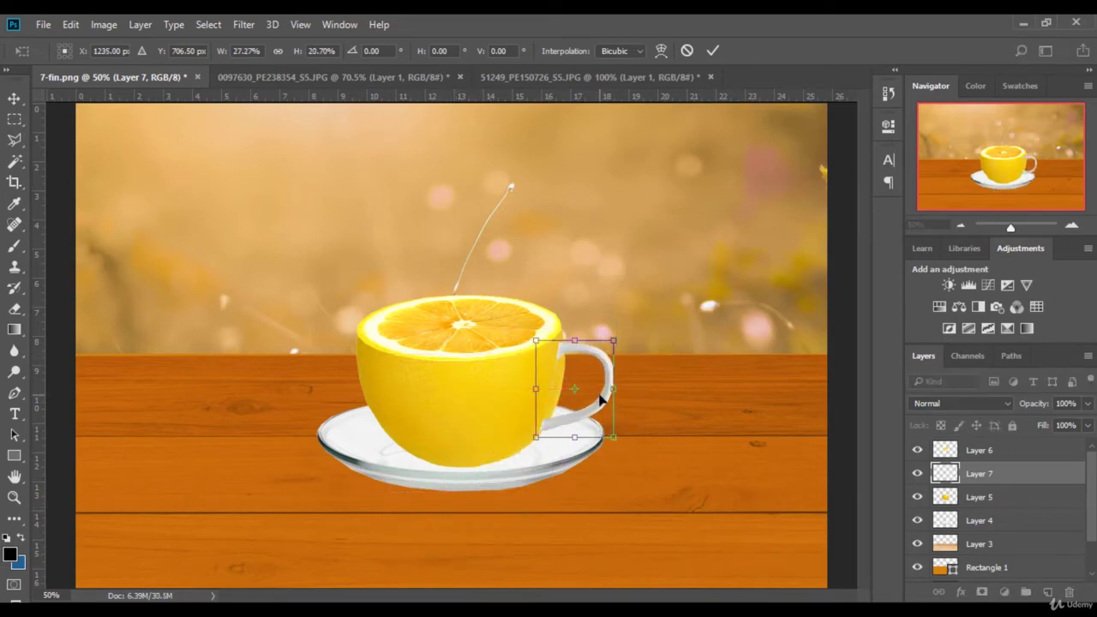
{"action": "left_click", "coordinate": [714, 52]}
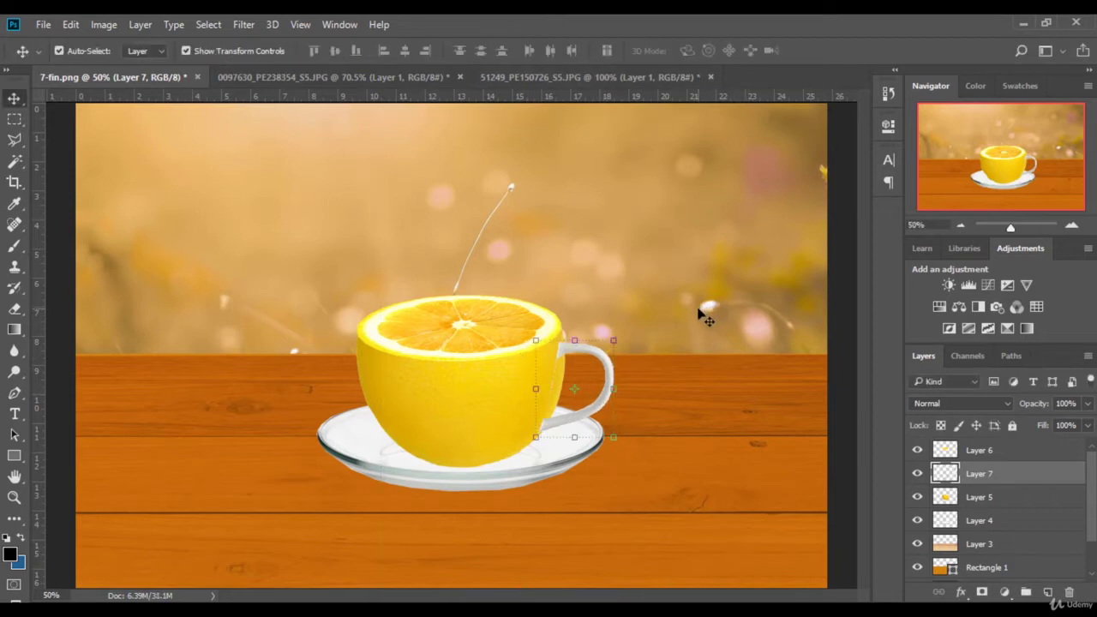
{"action": "left_click", "coordinate": [269, 52]}
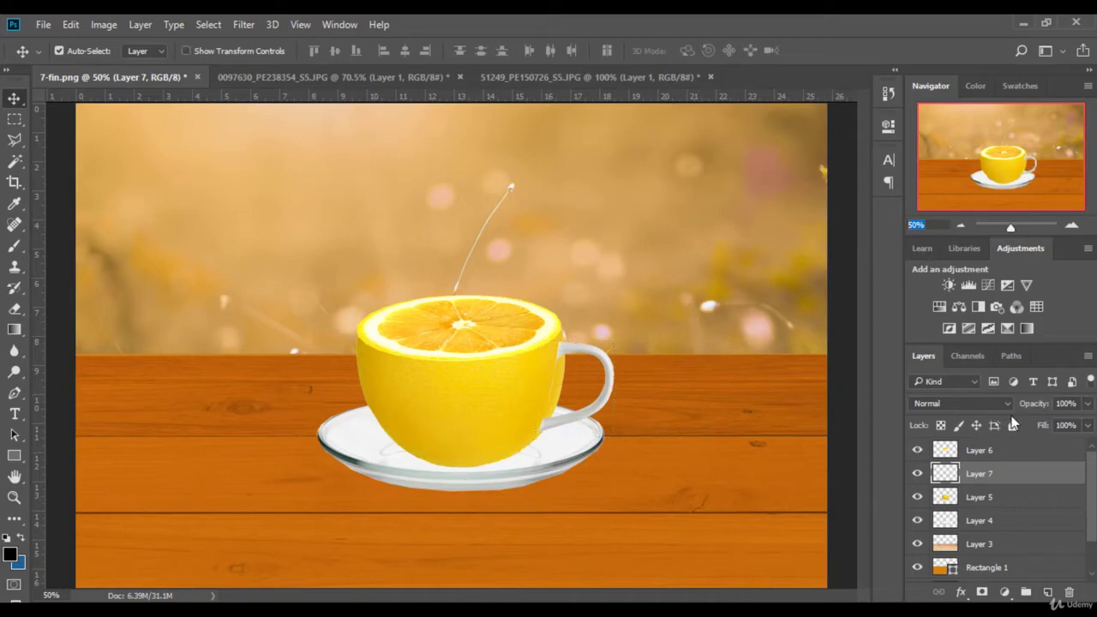
{"action": "type", "text": "100"}
{"action": "key", "text": "Return"}
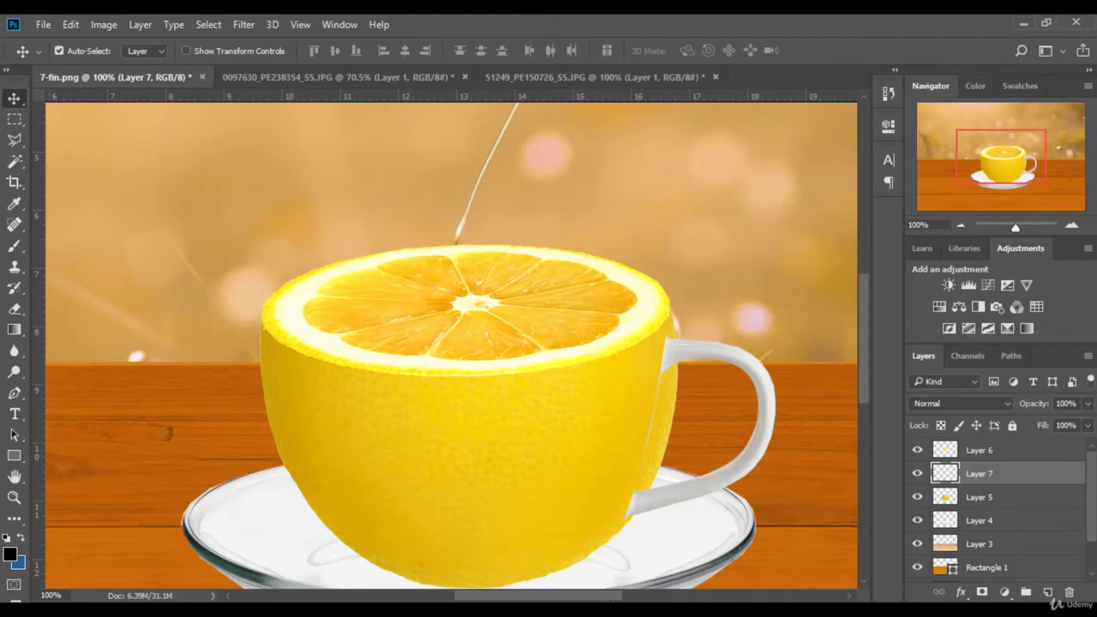
Duplicate Layer 5, place the copy above Layer 7, and clip it to the handle as lemon texture.
{"action": "left_click_drag", "start_coordinate": [610, 599], "coordinate": [630, 600]}
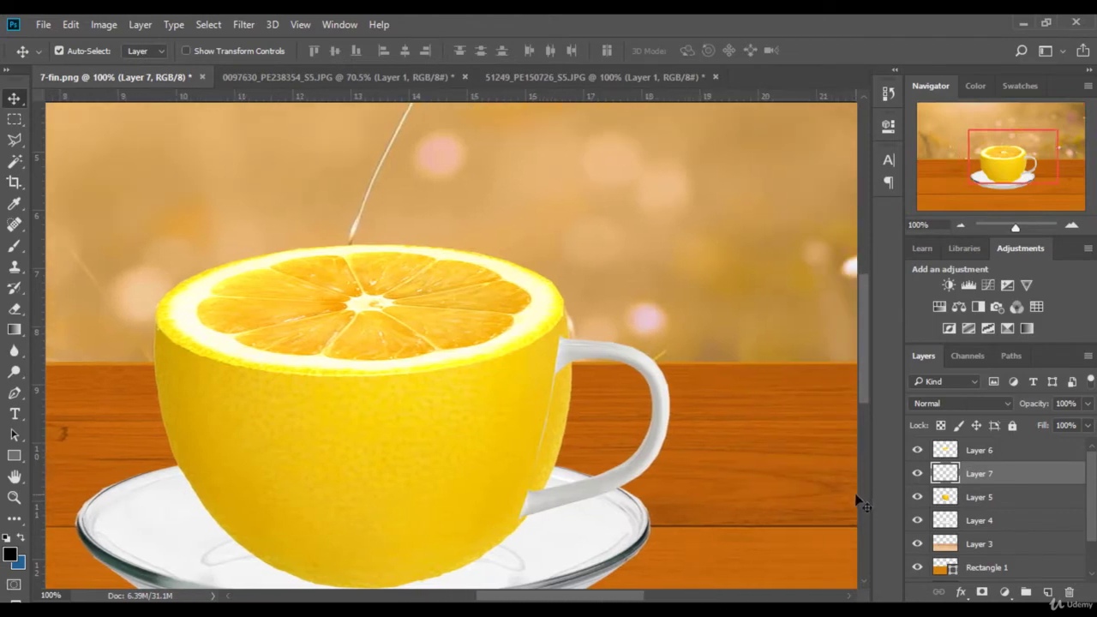
{"action": "left_click", "coordinate": [355, 458]}
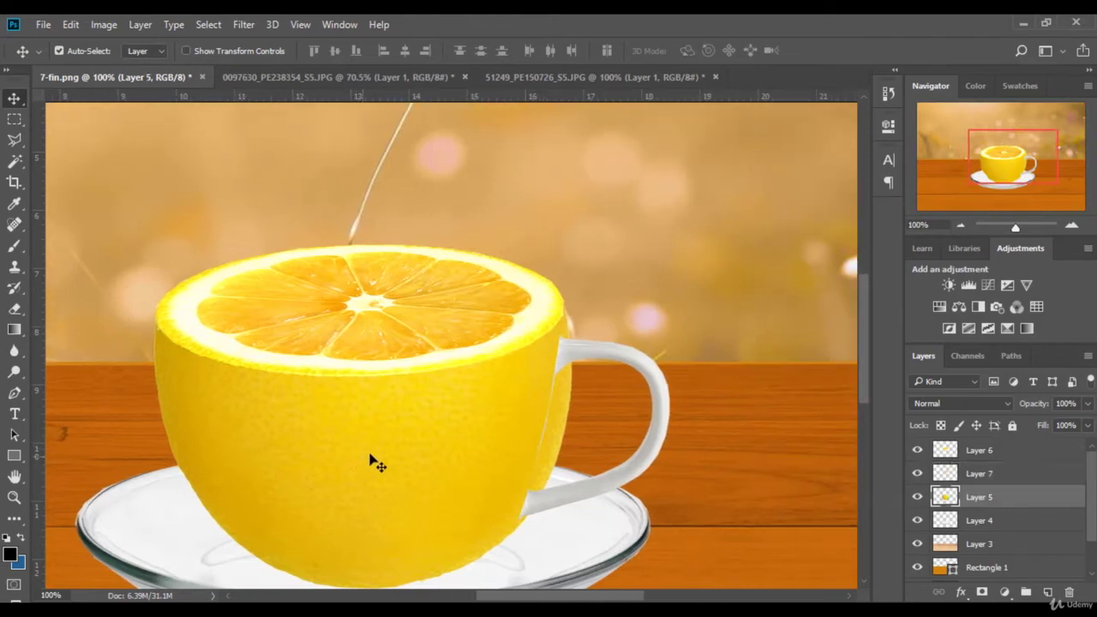
{"action": "left_click_drag", "start_coordinate": [1063, 500], "coordinate": [1047, 593]}
{"action": "left_click_drag", "start_coordinate": [1005, 502], "coordinate": [947, 465]}
{"action": "left_click_drag", "start_coordinate": [612, 436], "coordinate": [660, 439]}
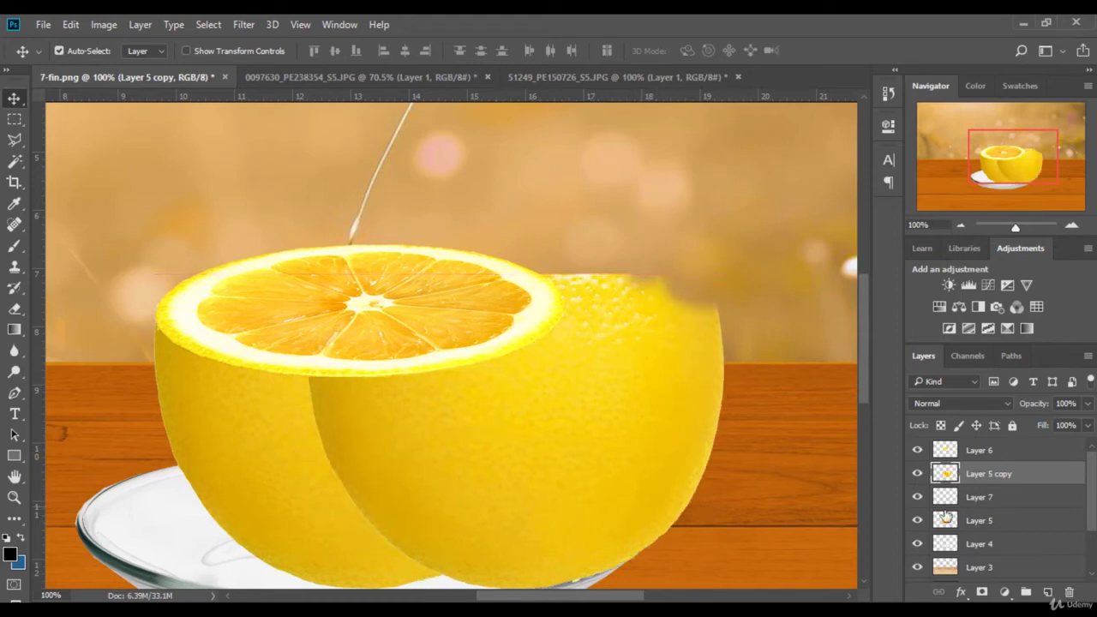
{"action": "left_click", "coordinate": [1039, 485], "text": "alt"}
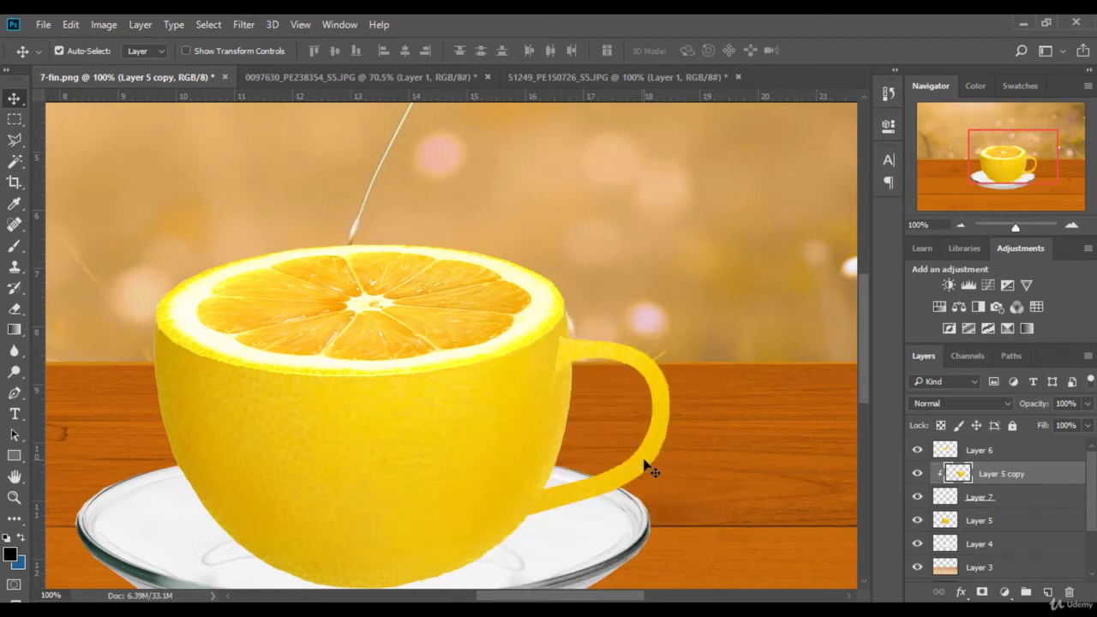
{"action": "left_click_drag", "start_coordinate": [644, 461], "coordinate": [665, 395]}
Revert trial eraser strokes through History and nudge the clipped lemon texture right.
{"action": "left_click", "coordinate": [14, 311]}
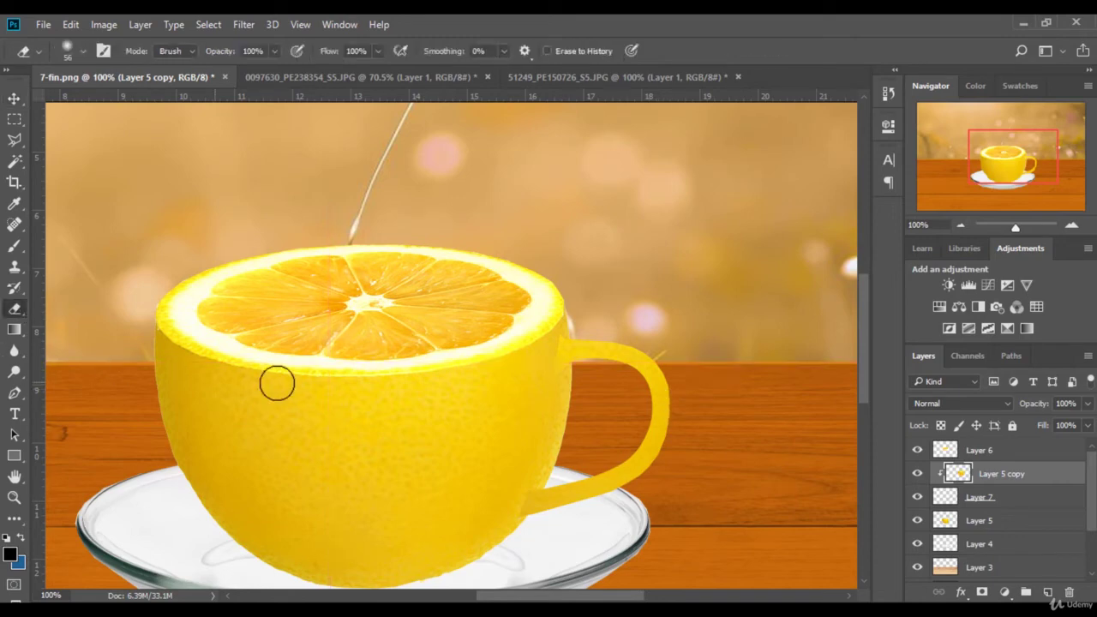
{"action": "left_click", "coordinate": [82, 52]}
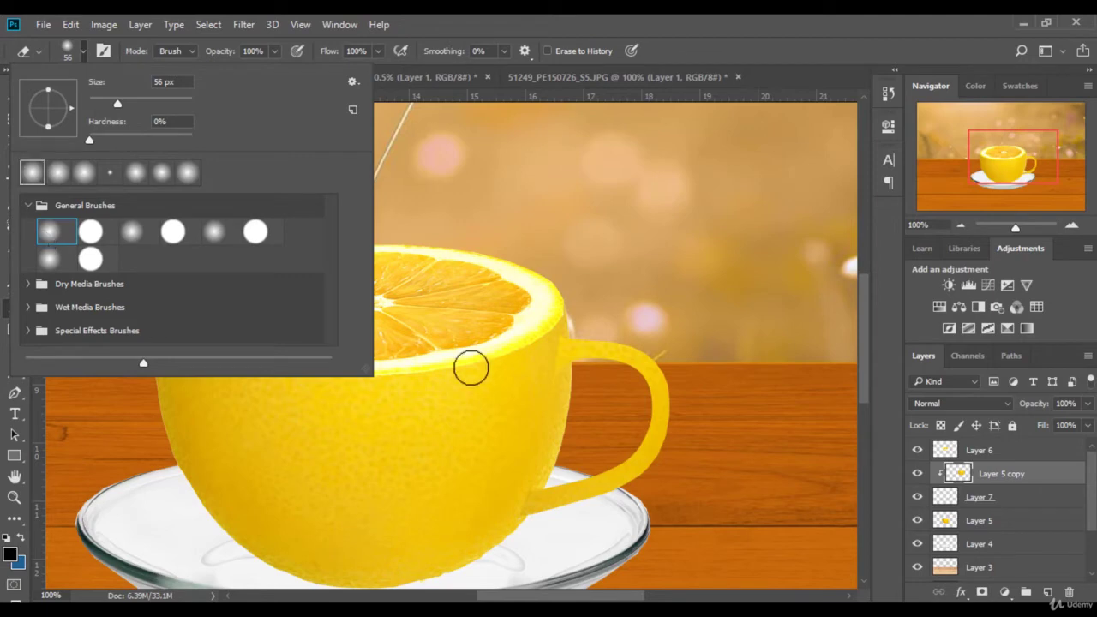
{"action": "key", "text": "Return"}
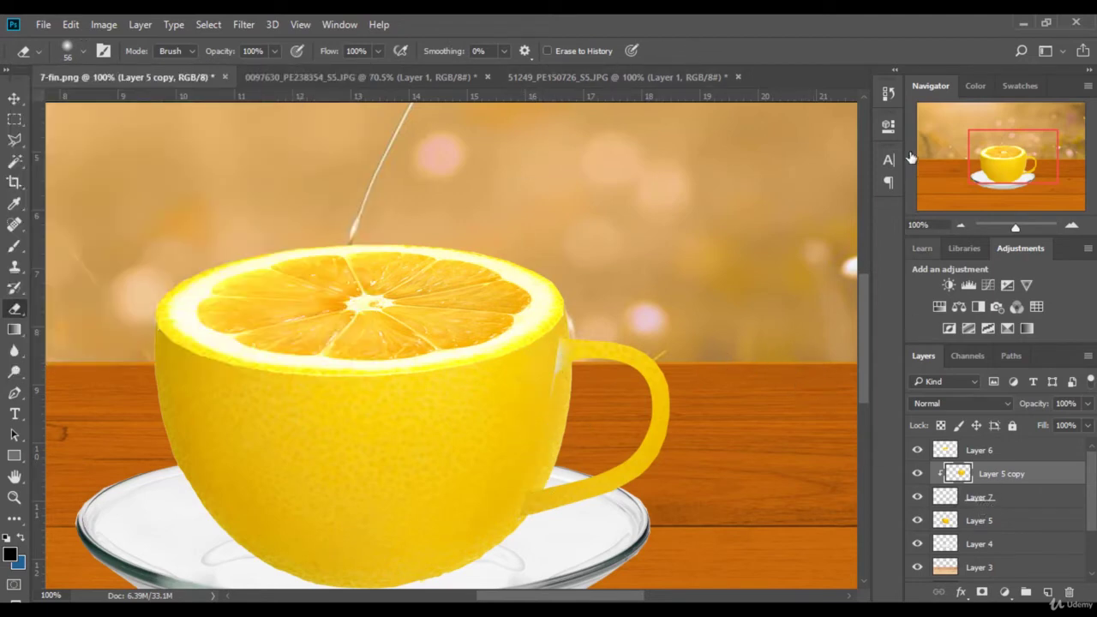
{"action": "left_click", "coordinate": [889, 93]}
{"action": "left_click", "coordinate": [770, 292]}
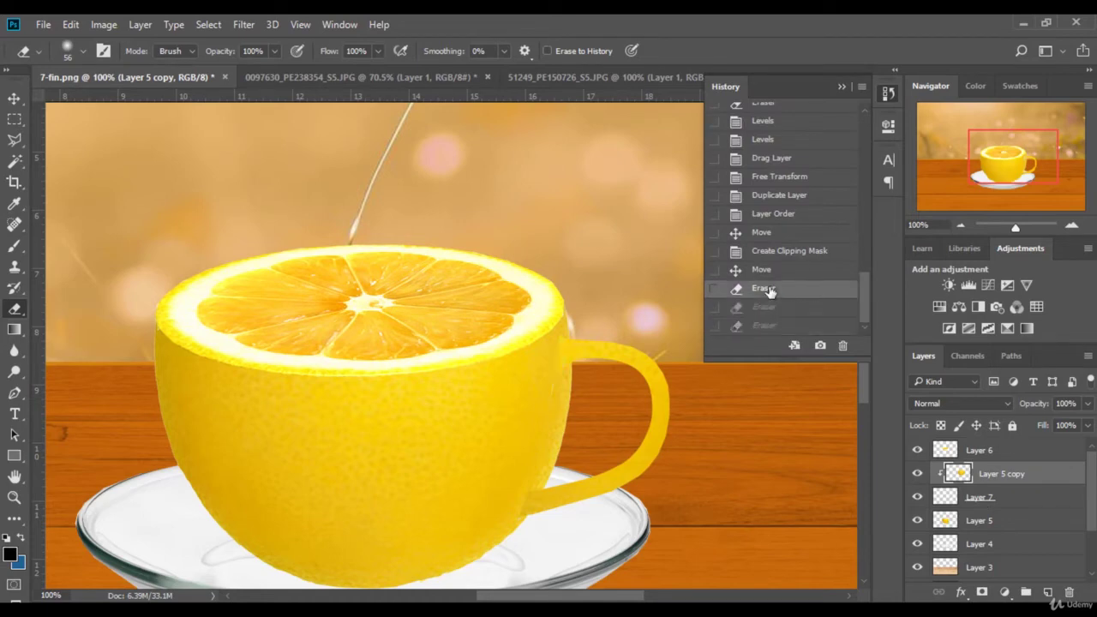
{"action": "left_click", "coordinate": [14, 99]}
{"action": "key", "text": "Right"}
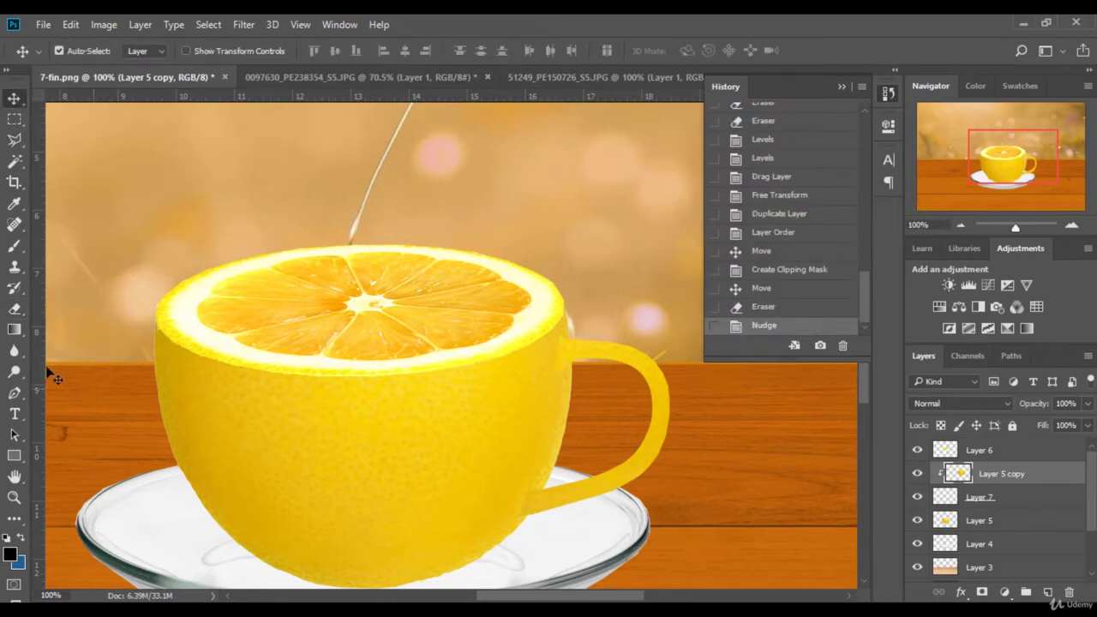
{"action": "left_click", "coordinate": [13, 310]}
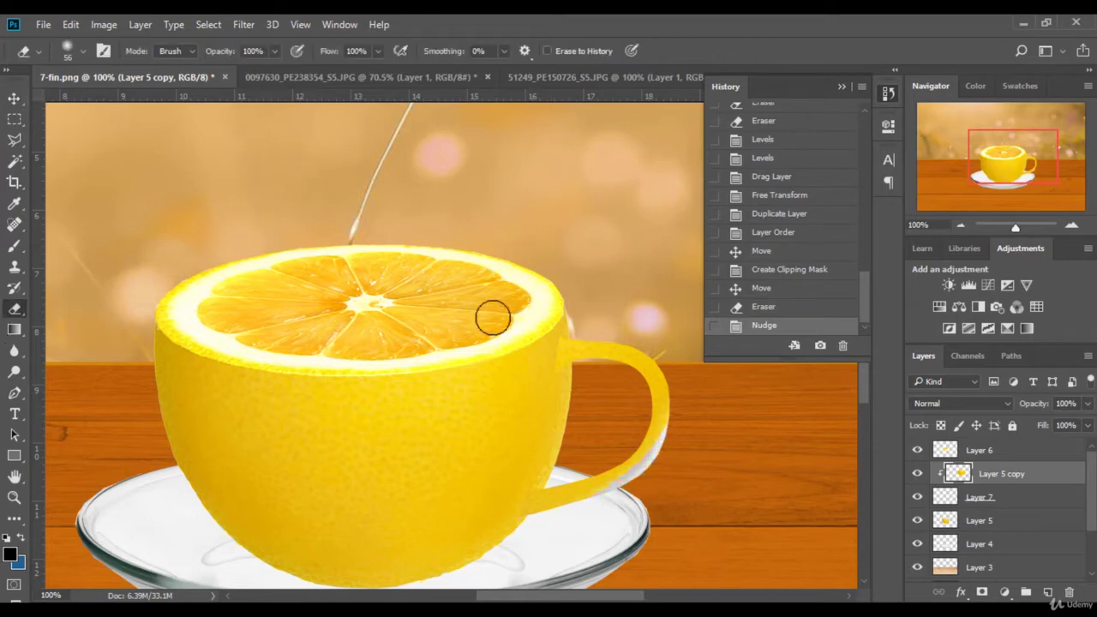
{"action": "left_click", "coordinate": [542, 378]}
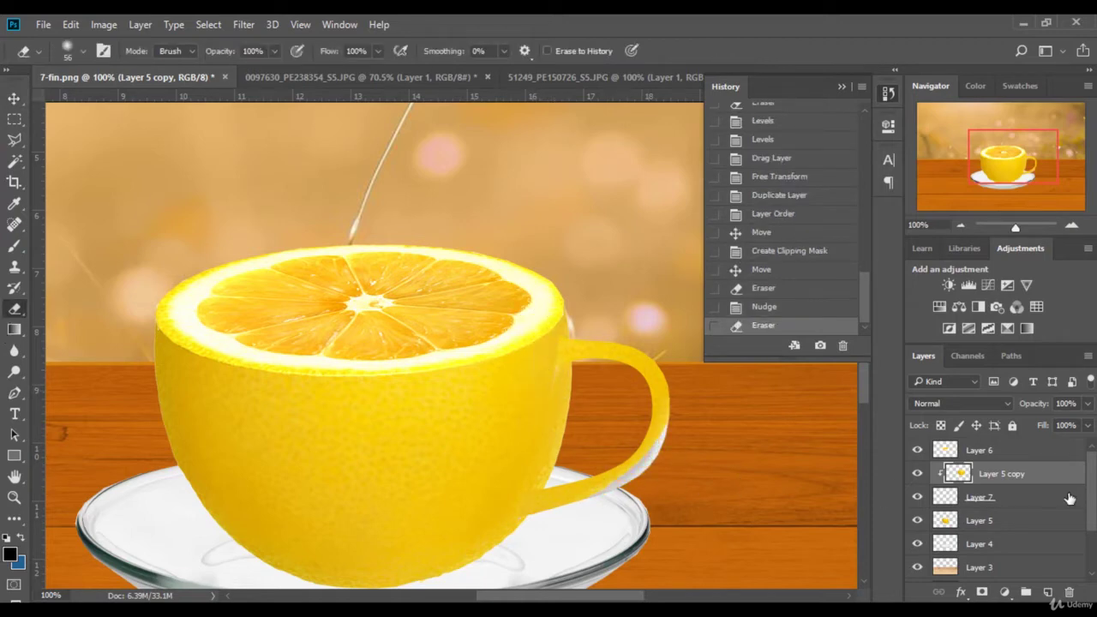
{"action": "left_click", "coordinate": [765, 307]}
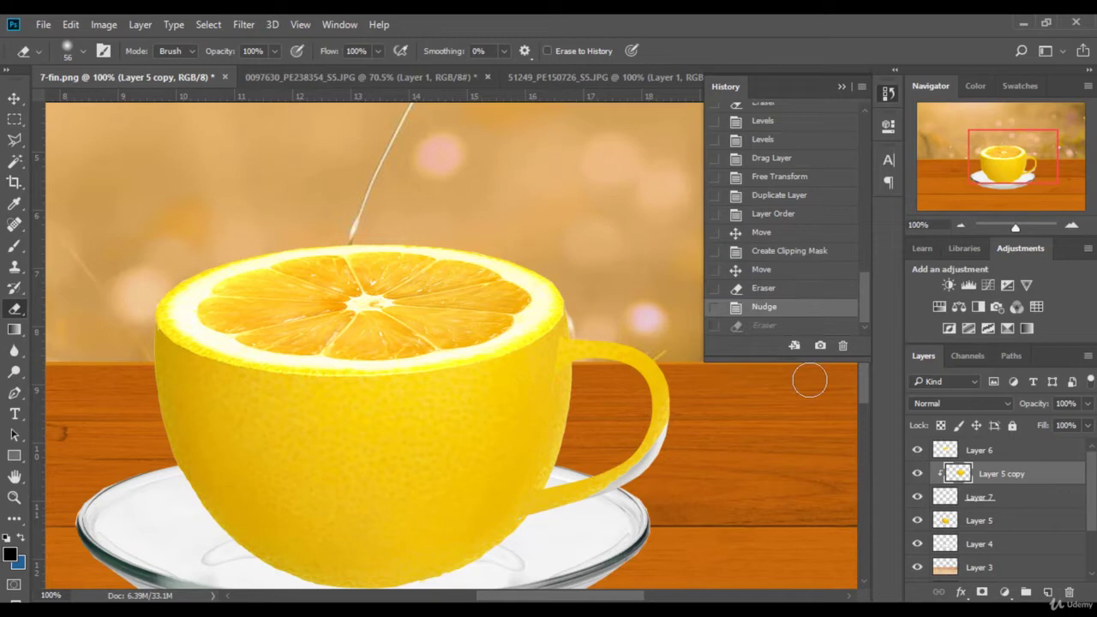
Erase Layer 7's stray handle edges along the cup, then shift Layer 5 copy into place.
{"action": "left_click", "coordinate": [981, 497]}
{"action": "mouse_move", "coordinate": [529, 468]}
{"action": "left_mouse_down"}
{"action": "mouse_move", "coordinate": [524, 418]}
{"action": "mouse_move", "coordinate": [546, 369]}
{"action": "mouse_move", "coordinate": [533, 368]}
{"action": "left_mouse_up"}
{"action": "left_click_drag", "start_coordinate": [535, 365], "coordinate": [542, 339]}
{"action": "left_click", "coordinate": [546, 321]}
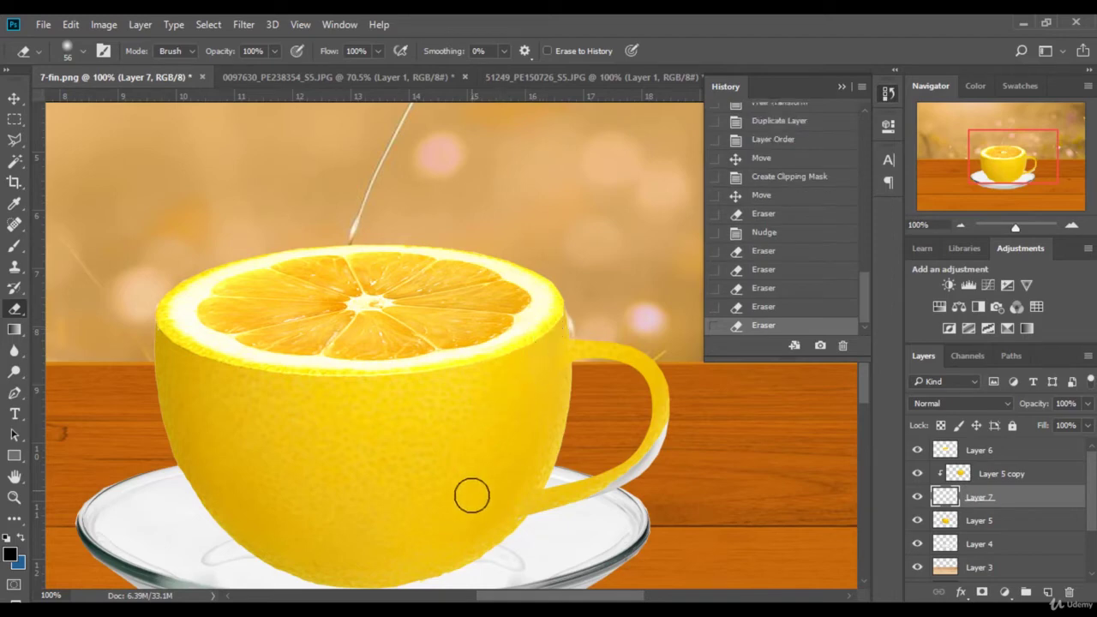
{"action": "left_click_drag", "start_coordinate": [497, 519], "coordinate": [480, 554]}
{"action": "left_click", "coordinate": [497, 540]}
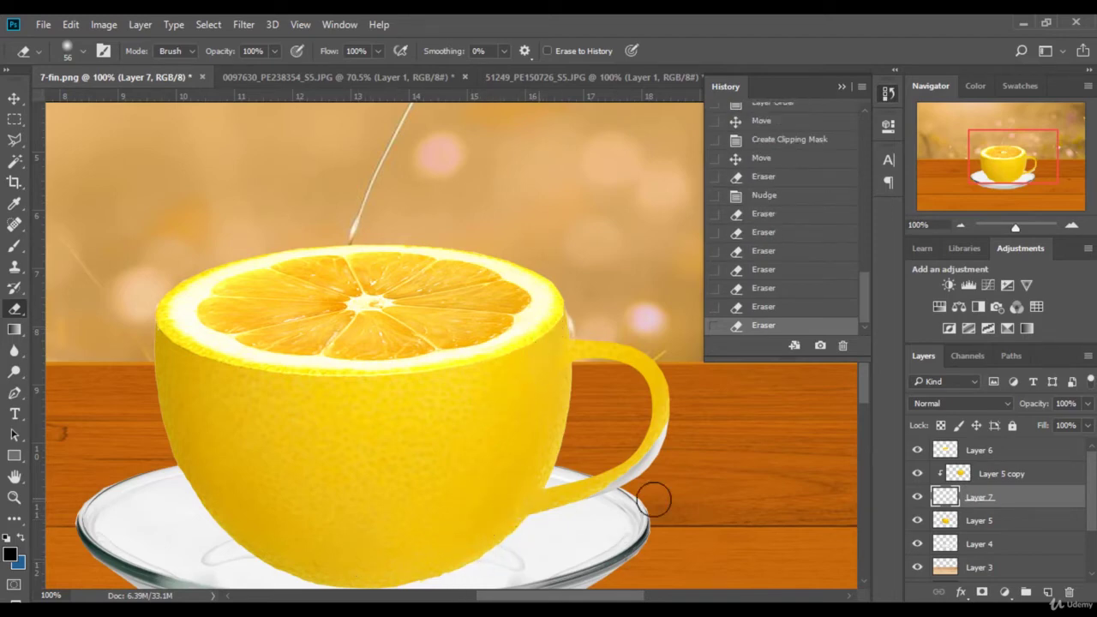
{"action": "left_click", "coordinate": [15, 99]}
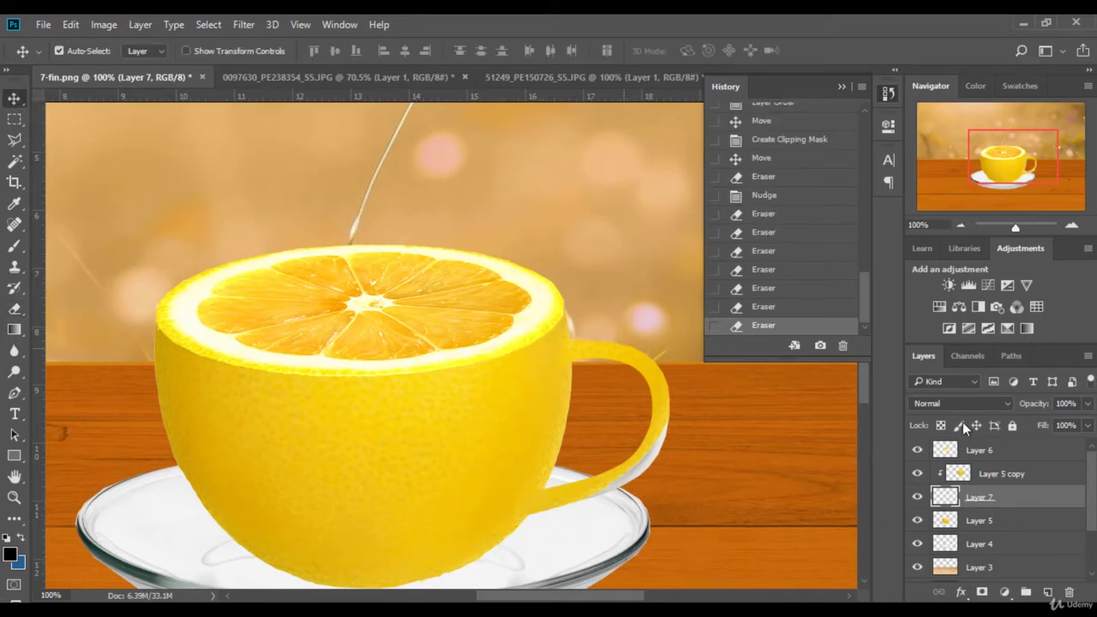
{"action": "left_click", "coordinate": [1026, 478]}
{"action": "left_click_drag", "start_coordinate": [642, 387], "coordinate": [673, 420]}
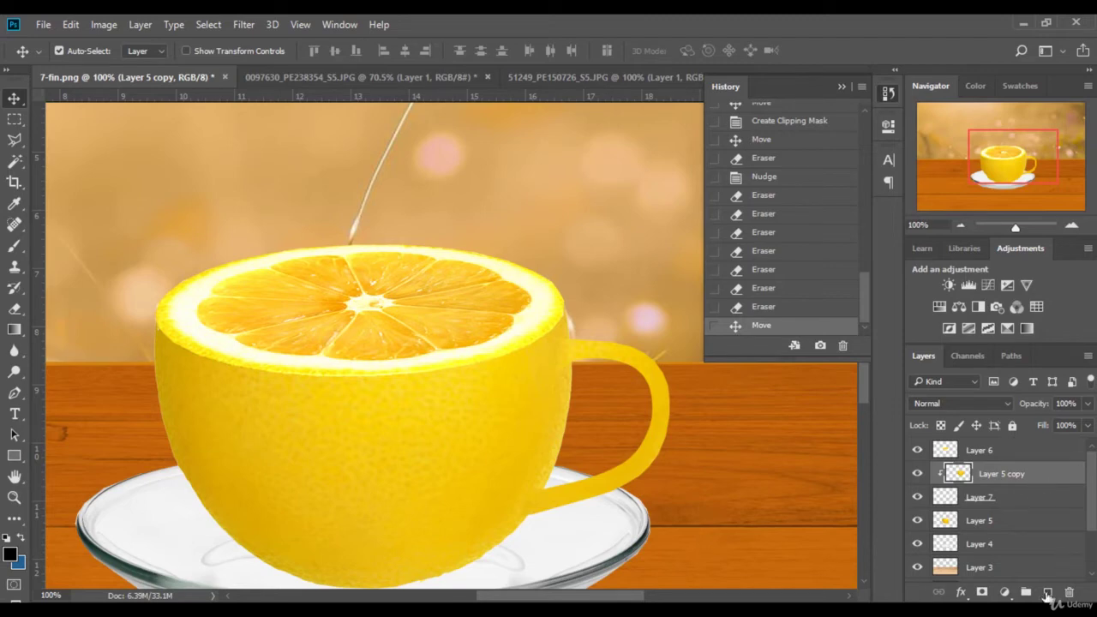
Add a new layer clipped to the handle layer and paint soft shading on the handle and cup side.
{"action": "left_click", "coordinate": [1047, 594]}
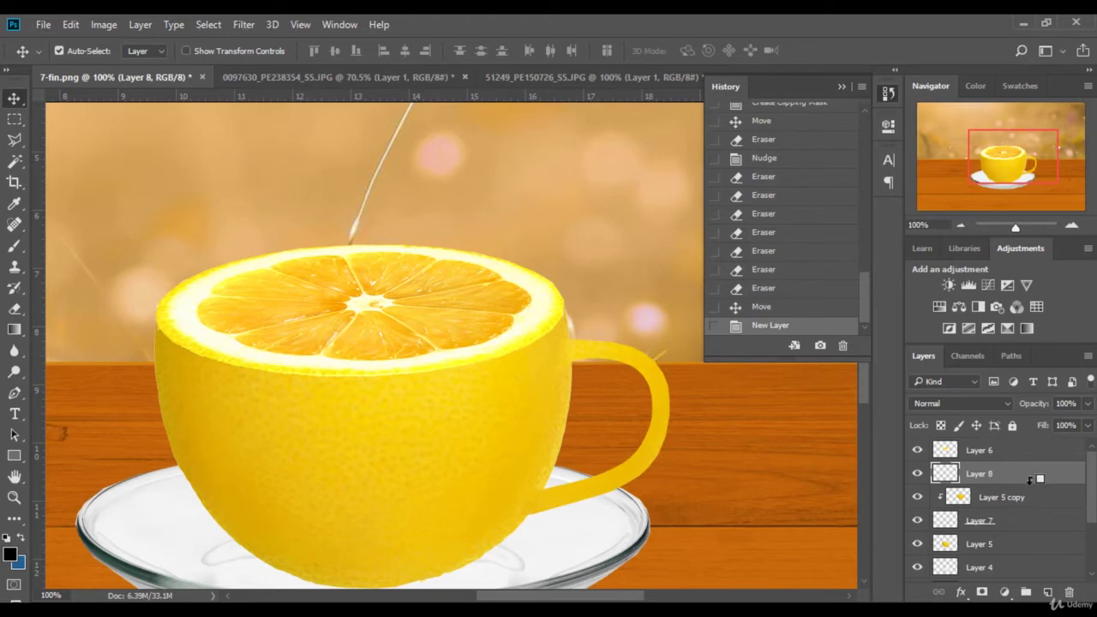
{"action": "left_click", "coordinate": [1029, 479], "text": "alt"}
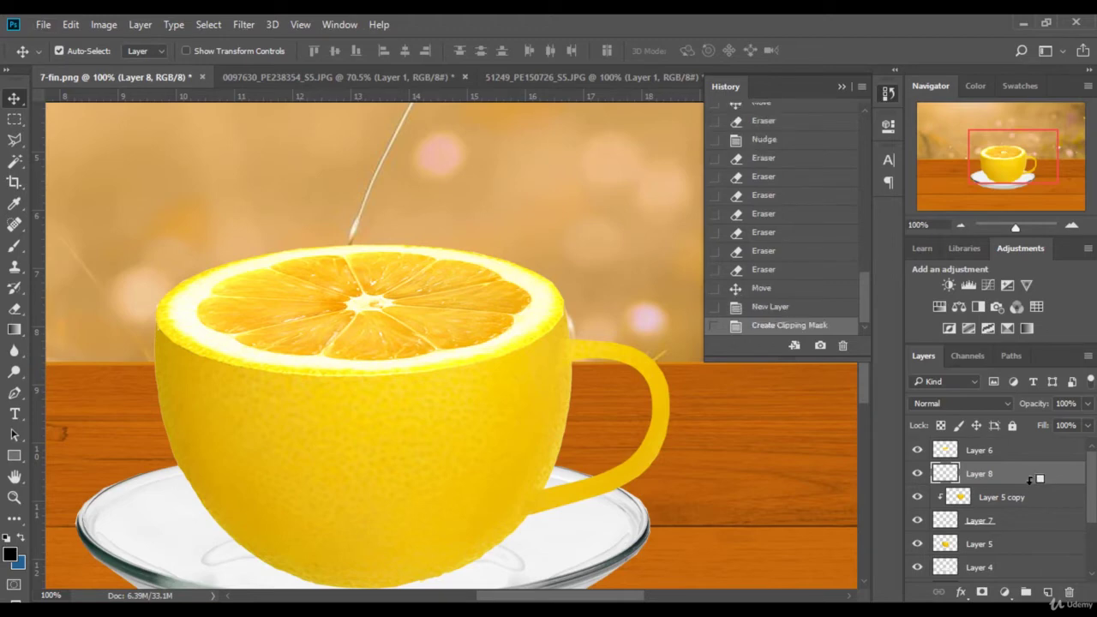
{"action": "left_click", "coordinate": [14, 246]}
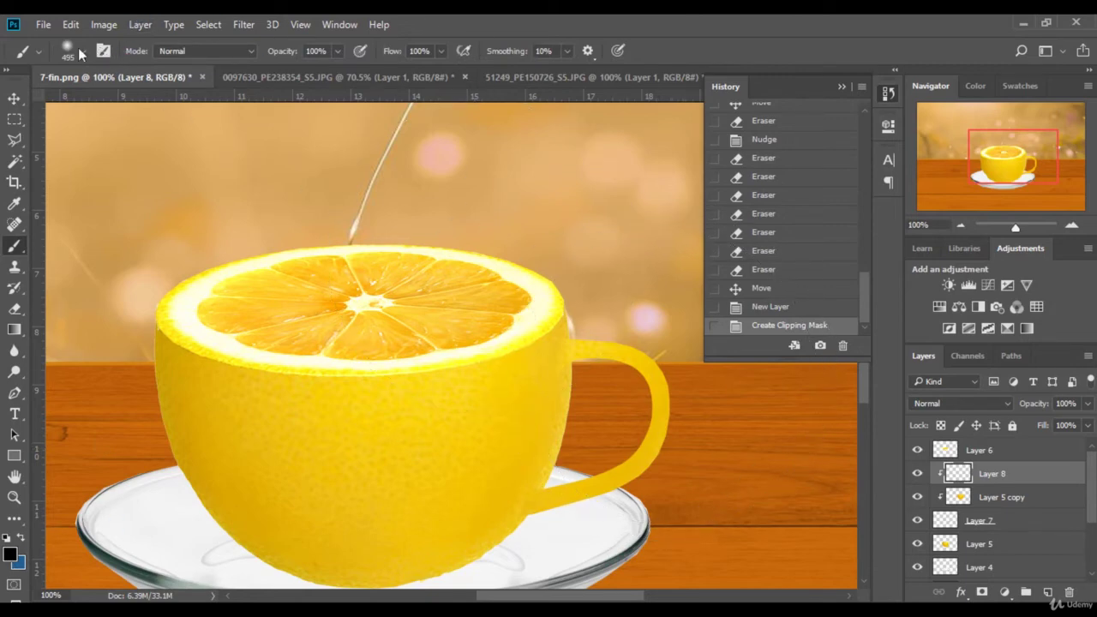
{"action": "left_click", "coordinate": [73, 50]}
{"action": "left_click", "coordinate": [100, 103]}
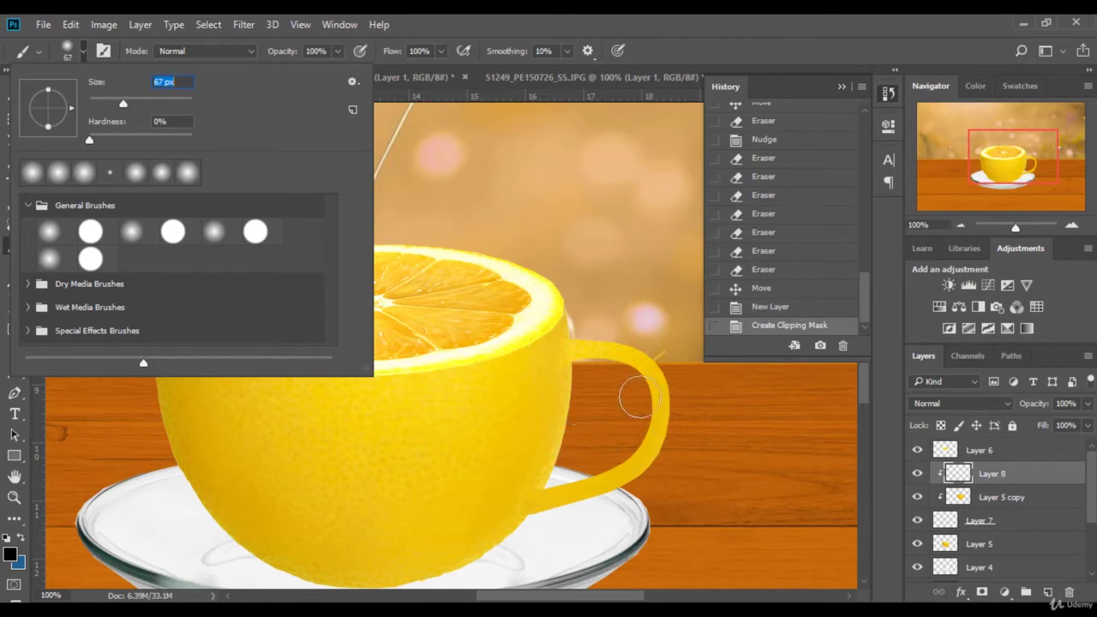
{"action": "mouse_move", "coordinate": [639, 397]}
{"action": "left_mouse_down"}
{"action": "mouse_move", "coordinate": [612, 441]}
{"action": "mouse_move", "coordinate": [583, 453]}
{"action": "mouse_move", "coordinate": [579, 476]}
{"action": "mouse_move", "coordinate": [561, 433]}
{"action": "left_mouse_up"}
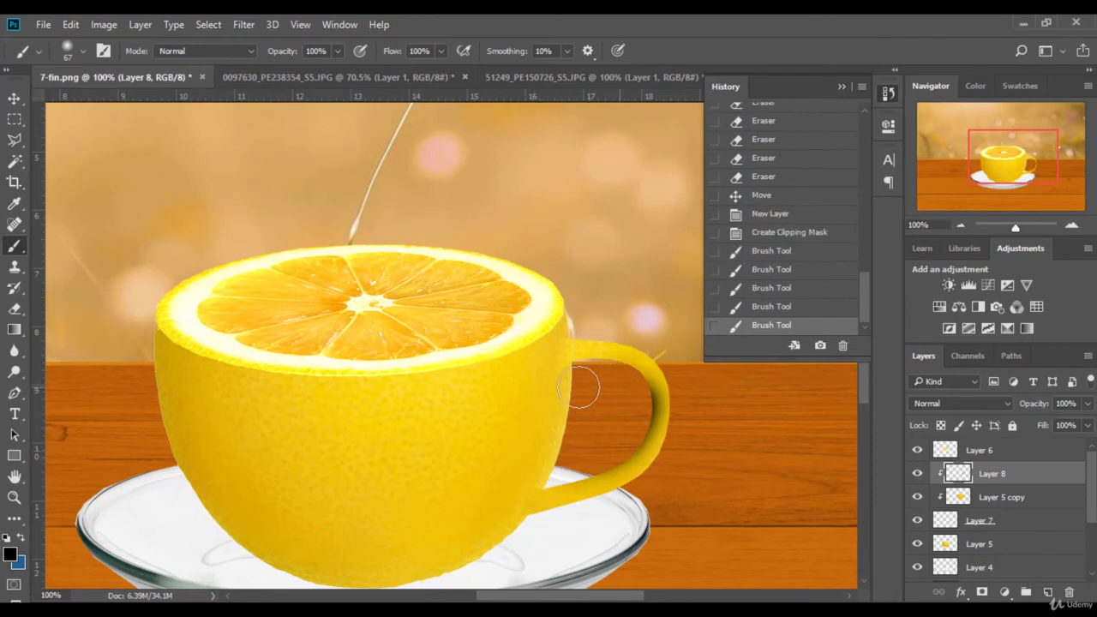
{"action": "mouse_move", "coordinate": [579, 388]}
{"action": "left_mouse_down"}
{"action": "mouse_move", "coordinate": [628, 393]}
{"action": "mouse_move", "coordinate": [586, 451]}
{"action": "mouse_move", "coordinate": [551, 460]}
{"action": "left_mouse_up"}
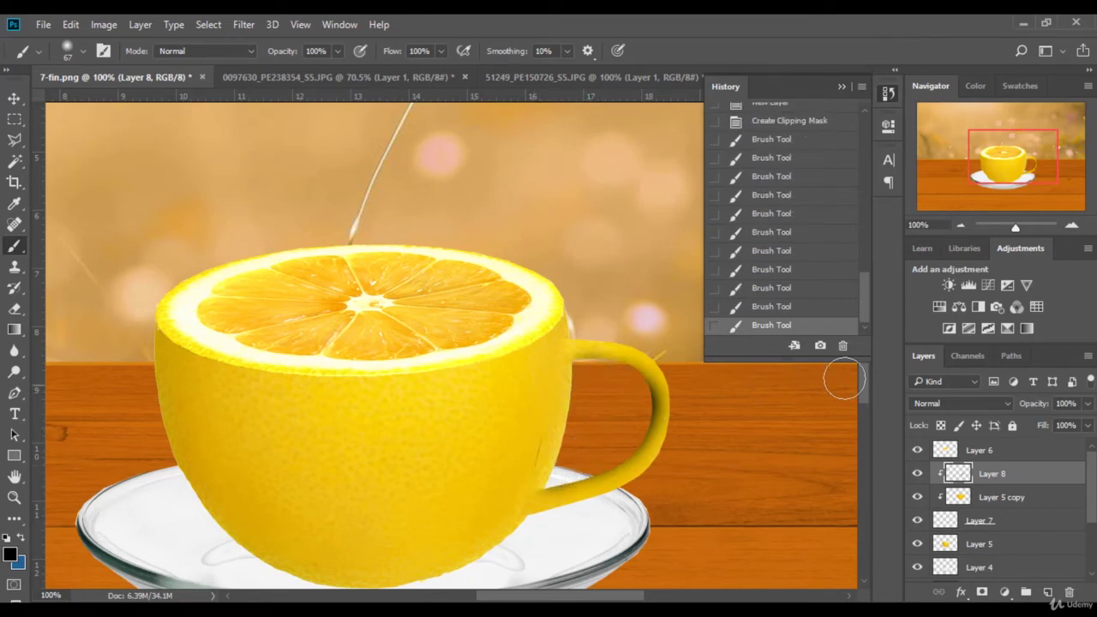
Lower the shading layer to 72% opacity and erase the excess along the handle's edges.
{"action": "left_click", "coordinate": [1086, 404]}
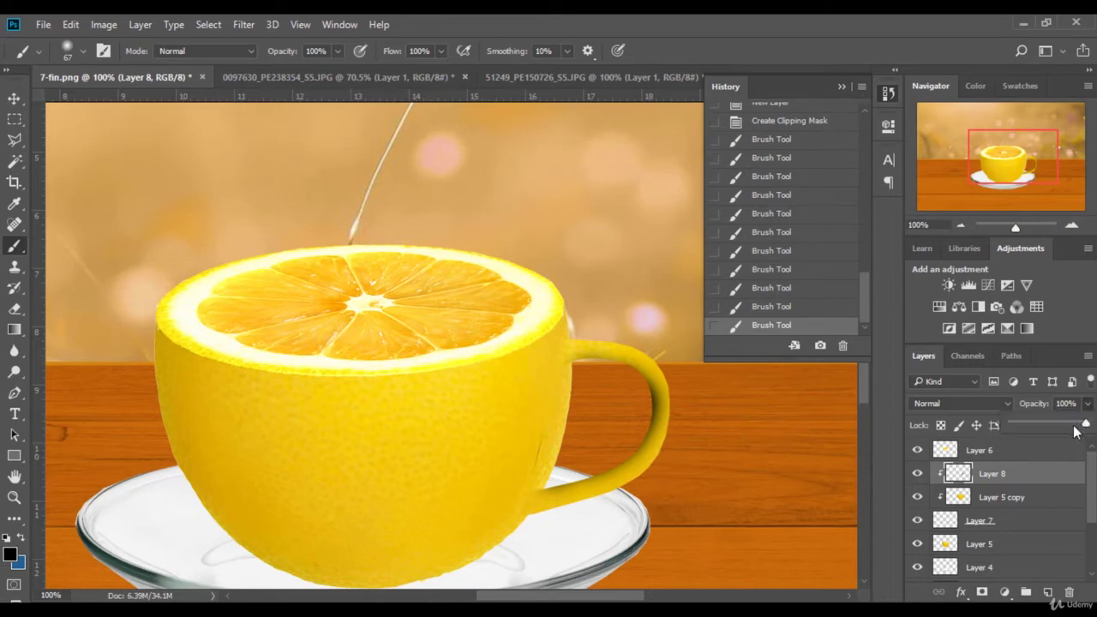
{"action": "left_click_drag", "start_coordinate": [1070, 426], "coordinate": [1063, 424]}
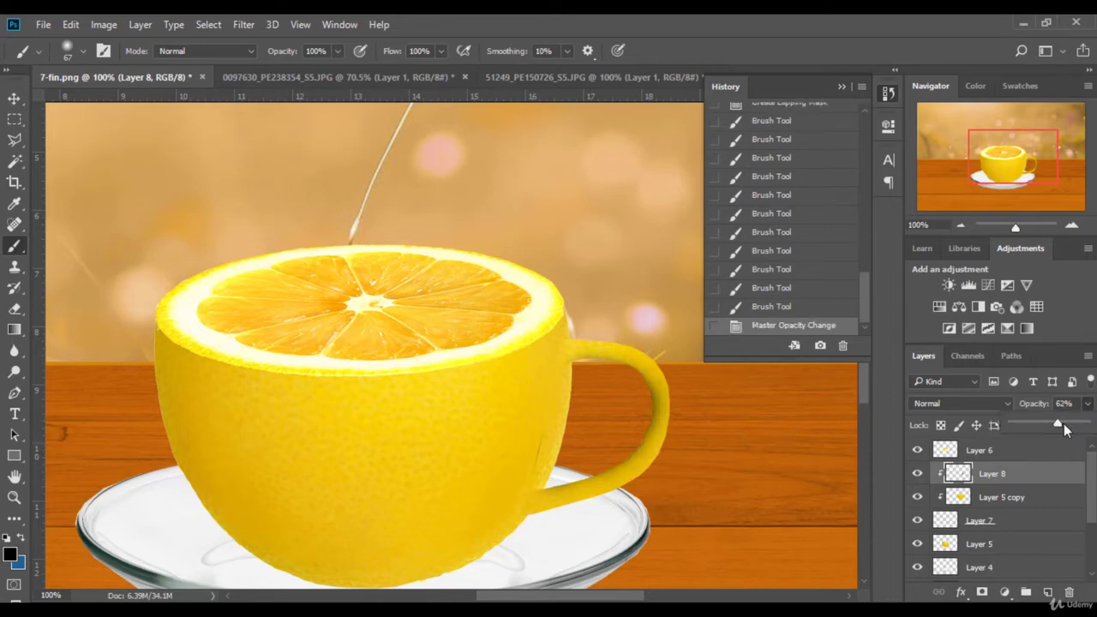
{"action": "left_click", "coordinate": [15, 310]}
{"action": "mouse_move", "coordinate": [681, 448]}
{"action": "left_mouse_down"}
{"action": "mouse_move", "coordinate": [666, 400]}
{"action": "mouse_move", "coordinate": [657, 480]}
{"action": "left_mouse_up"}
{"action": "mouse_move", "coordinate": [661, 392]}
{"action": "left_mouse_down"}
{"action": "mouse_move", "coordinate": [675, 403]}
{"action": "mouse_move", "coordinate": [674, 377]}
{"action": "mouse_move", "coordinate": [683, 428]}
{"action": "mouse_move", "coordinate": [677, 369]}
{"action": "left_mouse_up"}
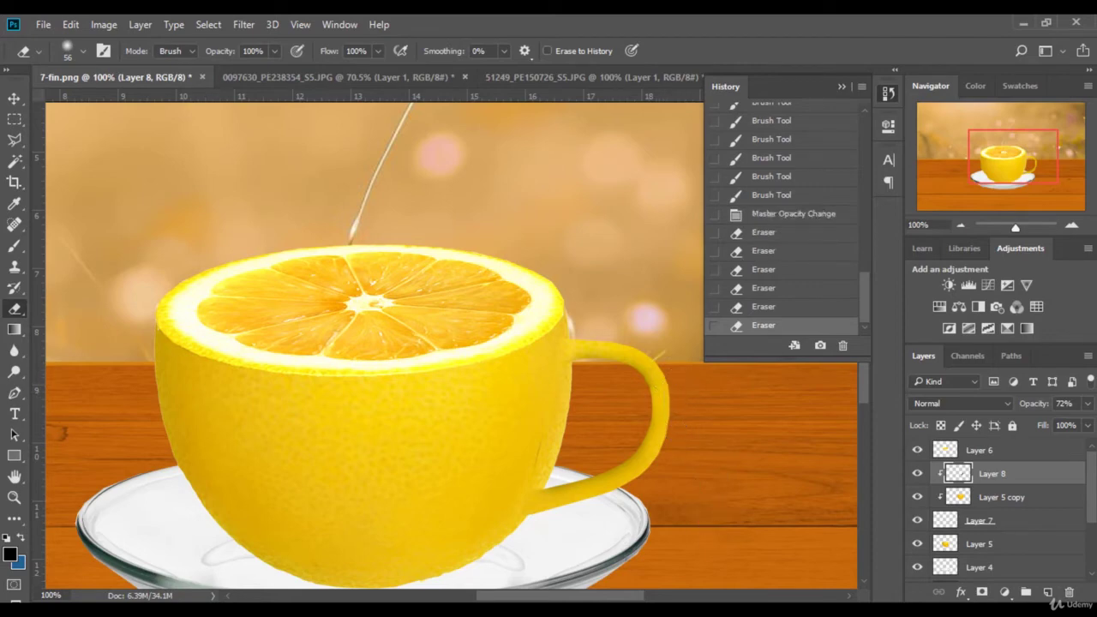
Paint one more shading stroke on the handle, zoom out, and switch to the source-image folder 7.
{"action": "left_click", "coordinate": [14, 247]}
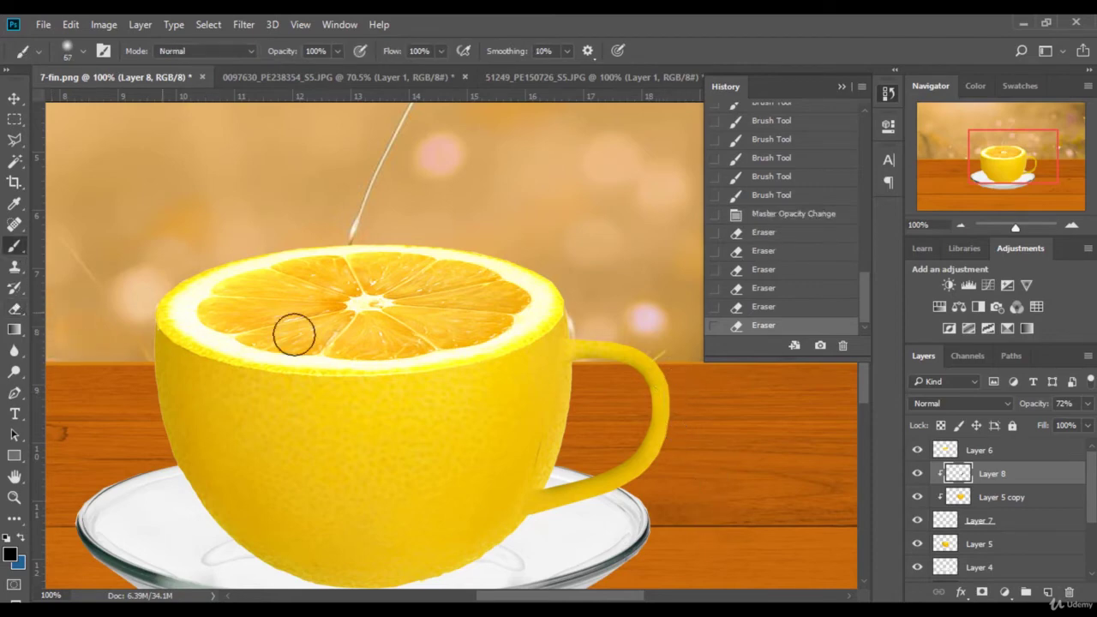
{"action": "mouse_move", "coordinate": [590, 415]}
{"action": "left_mouse_down"}
{"action": "mouse_move", "coordinate": [632, 409]}
{"action": "mouse_move", "coordinate": [627, 392]}
{"action": "mouse_move", "coordinate": [610, 385]}
{"action": "mouse_move", "coordinate": [623, 448]}
{"action": "mouse_move", "coordinate": [609, 436]}
{"action": "mouse_move", "coordinate": [588, 448]}
{"action": "mouse_move", "coordinate": [600, 468]}
{"action": "left_mouse_up"}
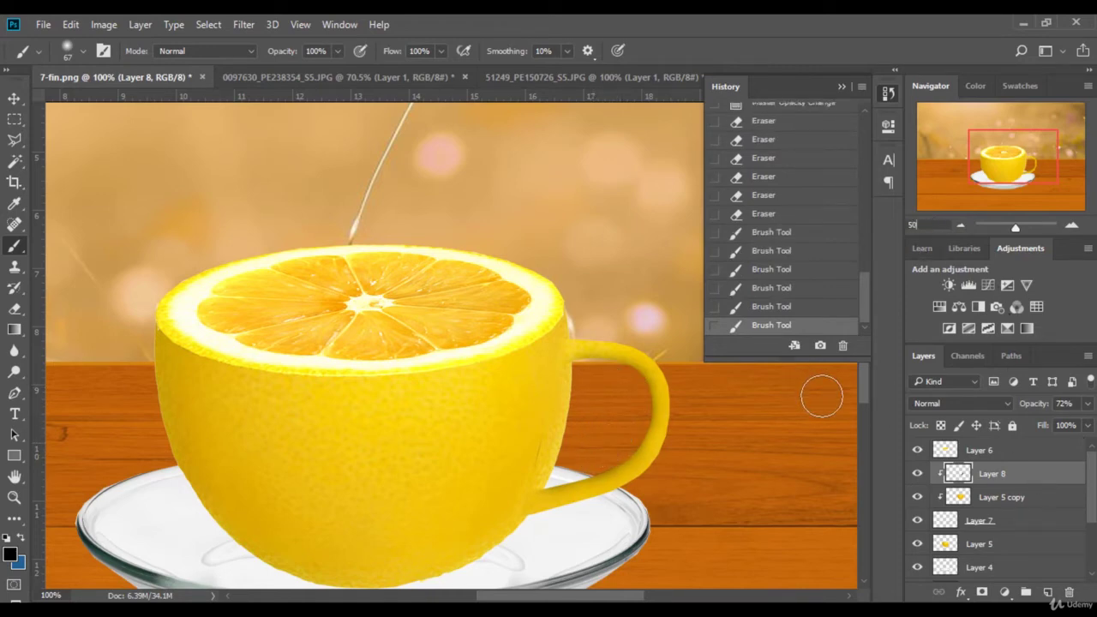
{"action": "key", "text": "ctrl+minus"}
{"action": "key", "text": "ctrl+minus"}
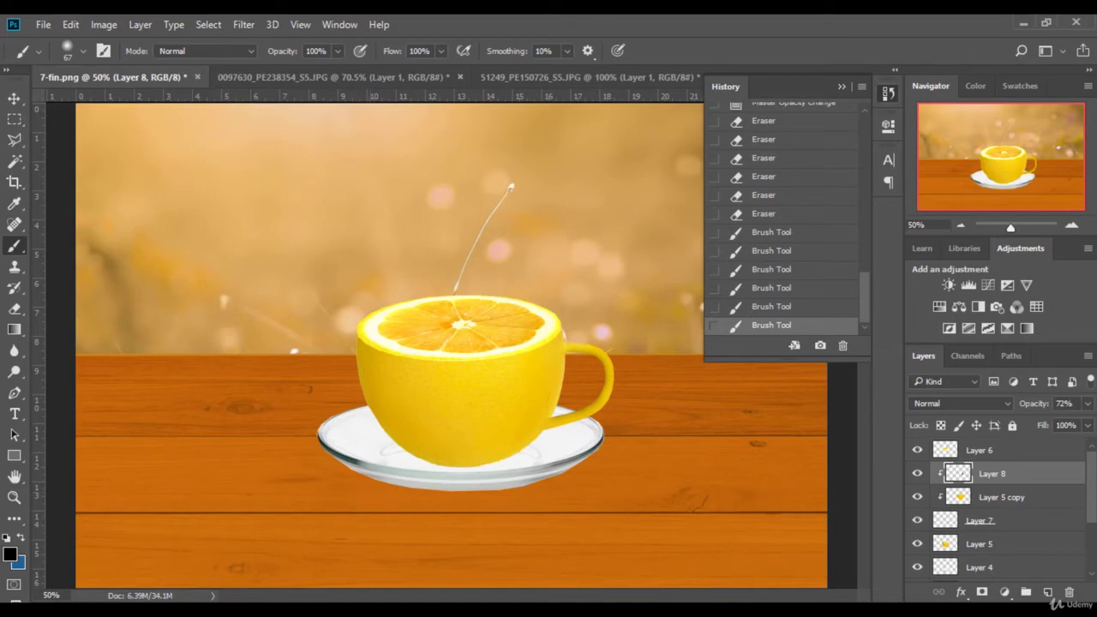
{"action": "key", "text": "alt+Tab"}
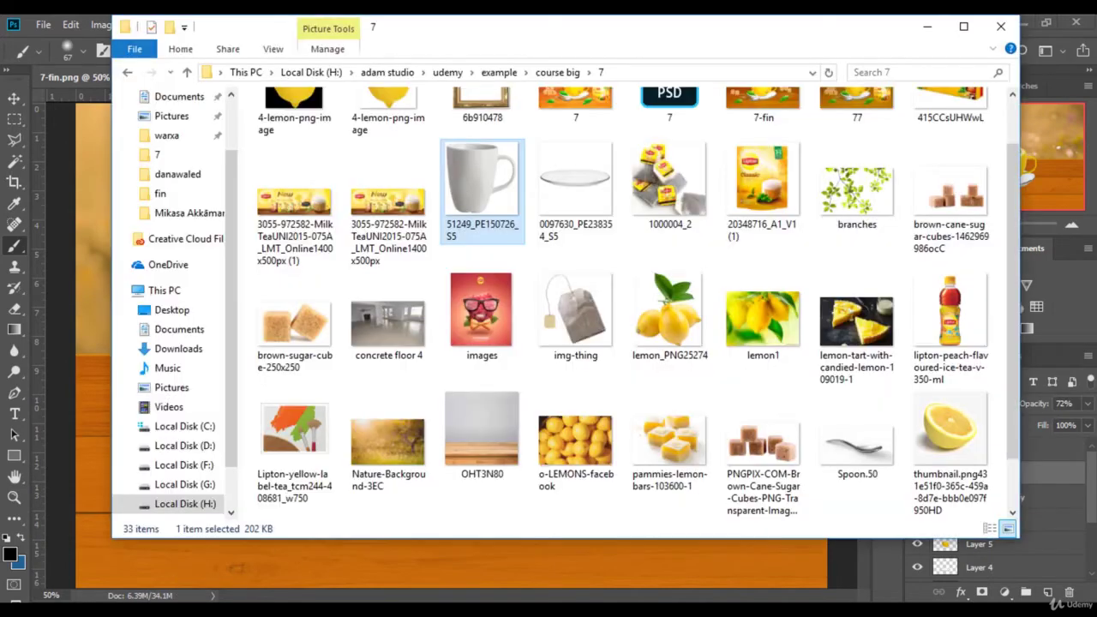
{"action": "scroll", "coordinate": [661, 357], "scroll_direction": "up", "scroll_amount": 1}
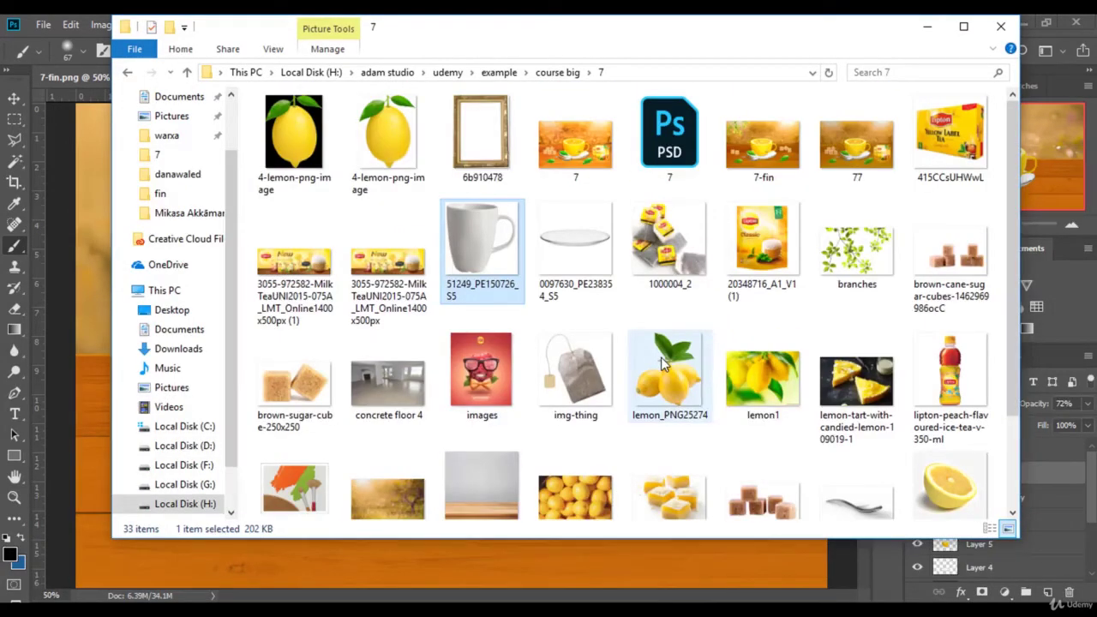
Preview 4-lemon-png-image in Photo Viewer and open it with Adobe Photoshop CC 2018.
{"action": "double_click", "coordinate": [307, 141]}
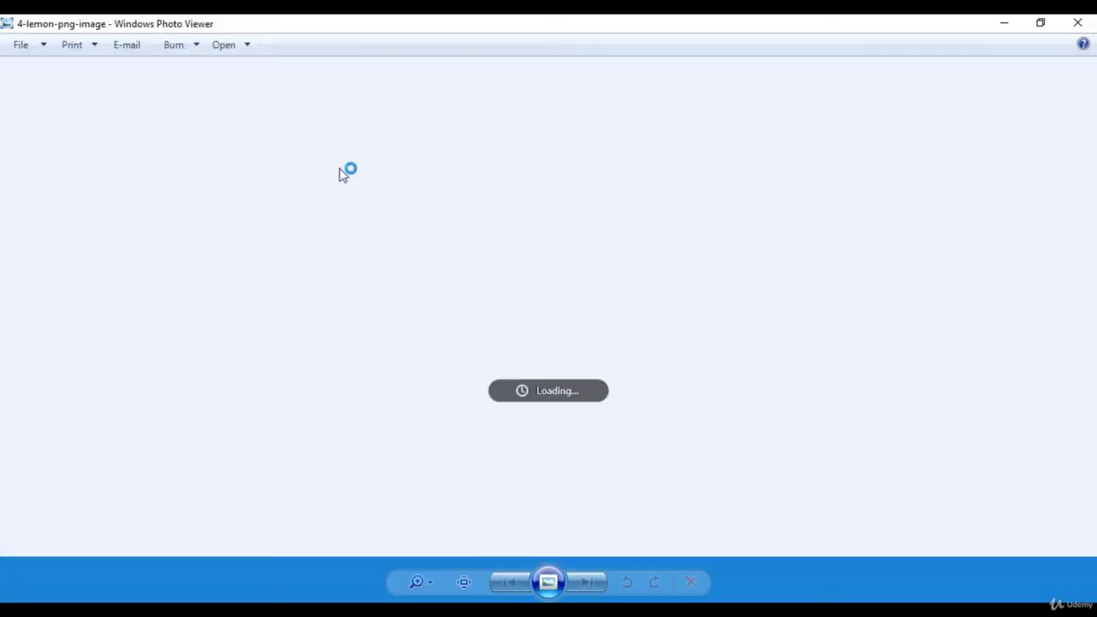
{"action": "right_click", "coordinate": [461, 171]}
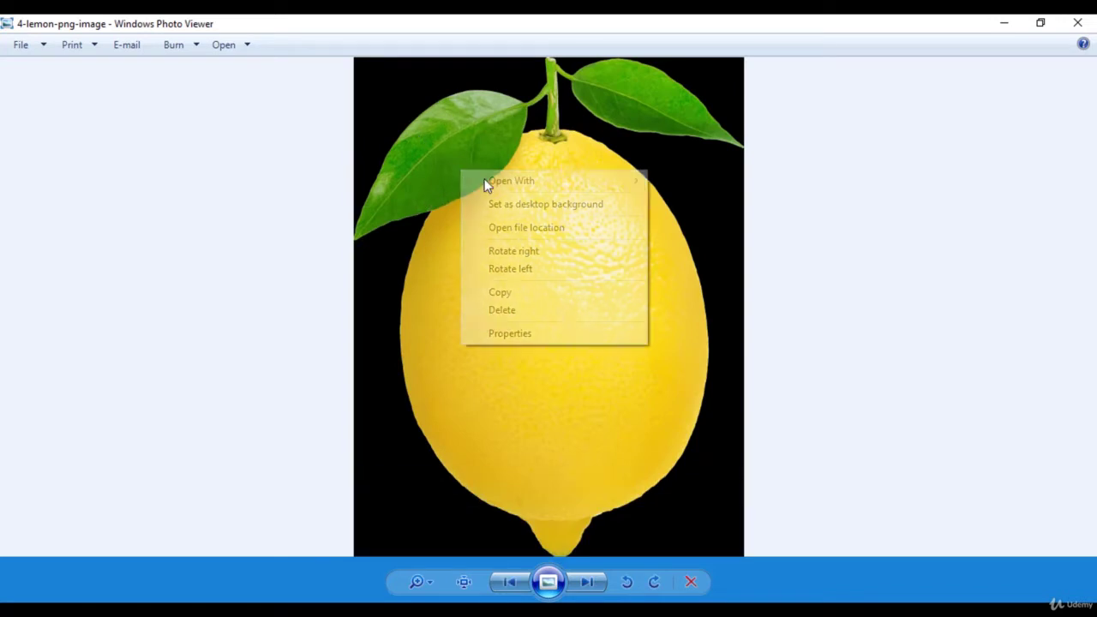
{"action": "mouse_move", "coordinate": [560, 181]}
{"action": "left_click", "coordinate": [683, 269]}
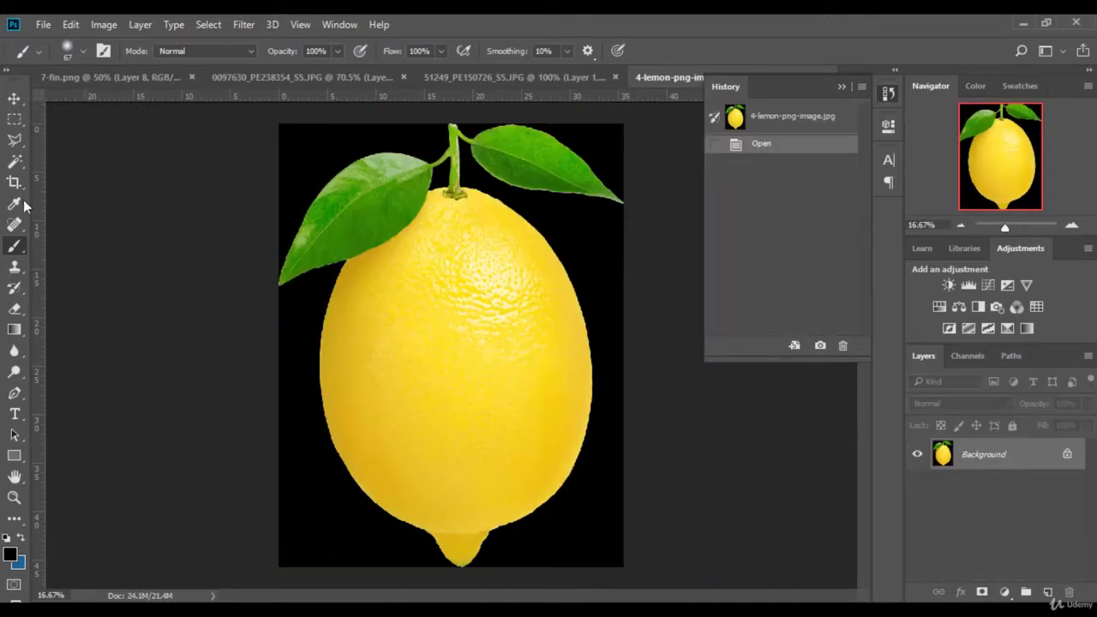
Crop the lemon photo up to its top, stem and leaves.
{"action": "left_click", "coordinate": [13, 182]}
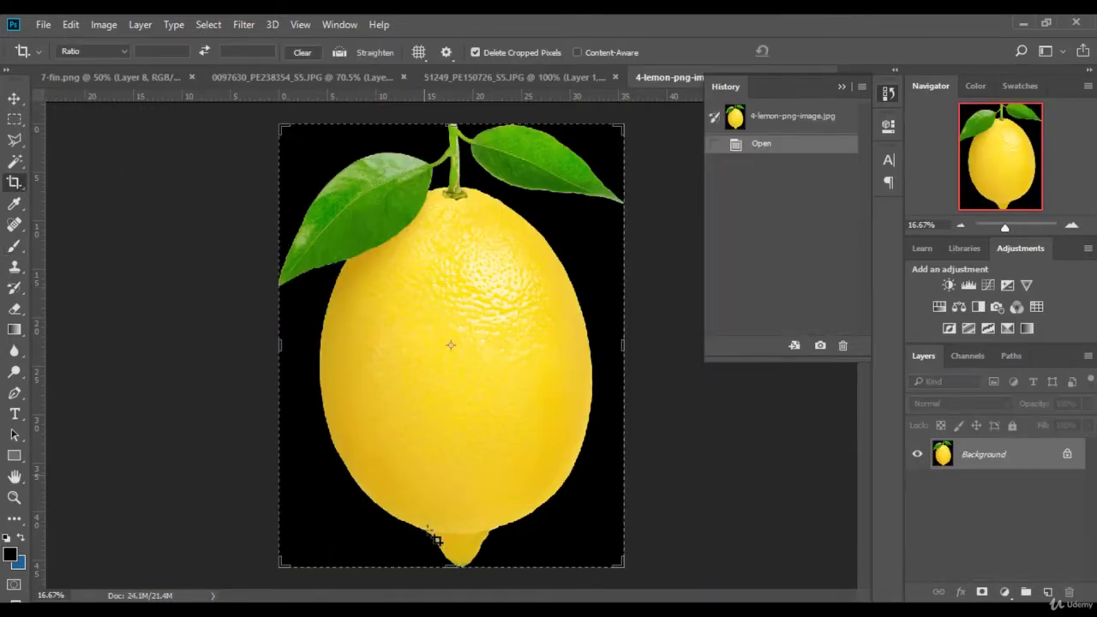
{"action": "left_click_drag", "start_coordinate": [448, 564], "coordinate": [450, 443]}
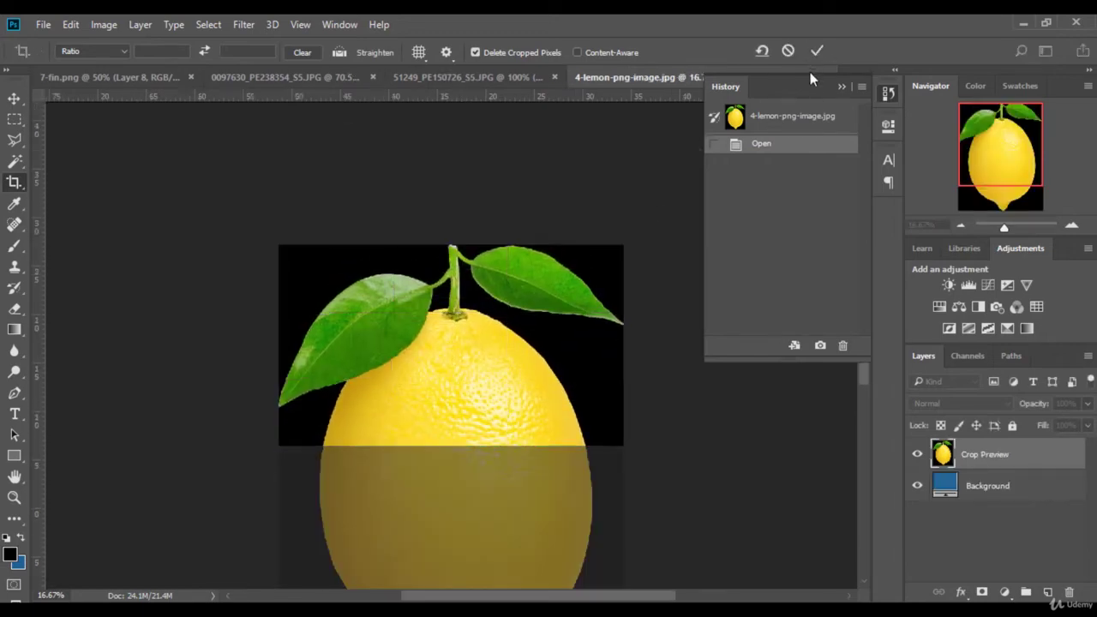
{"action": "left_click", "coordinate": [815, 51]}
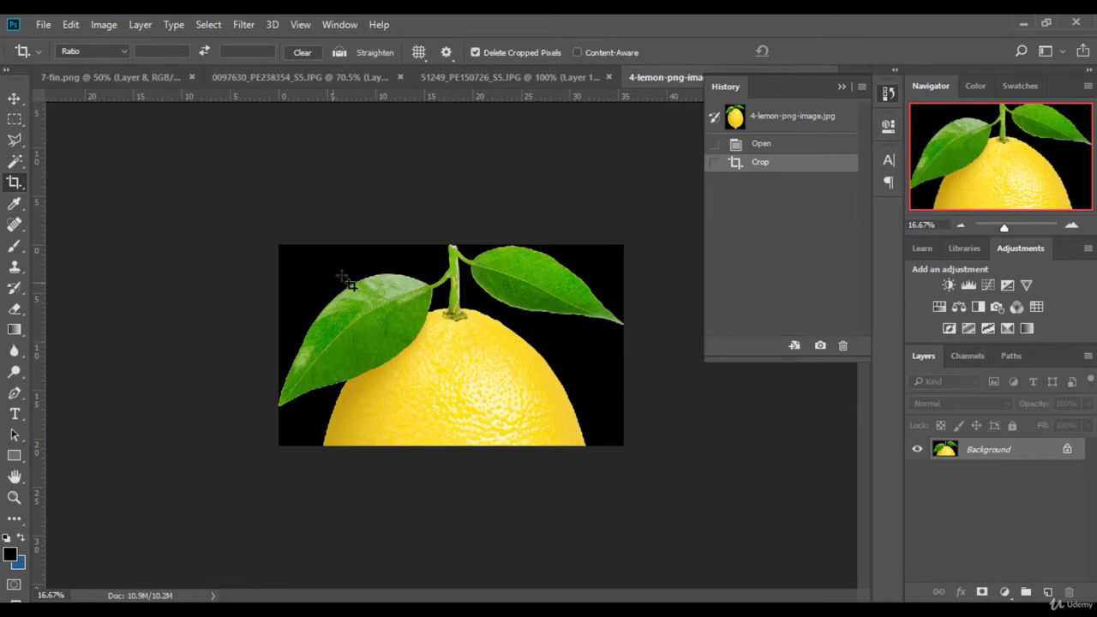
Magic-wand select the black background beside the leaves, leaving the fill and layer unlock undone.
{"action": "left_click", "coordinate": [13, 163]}
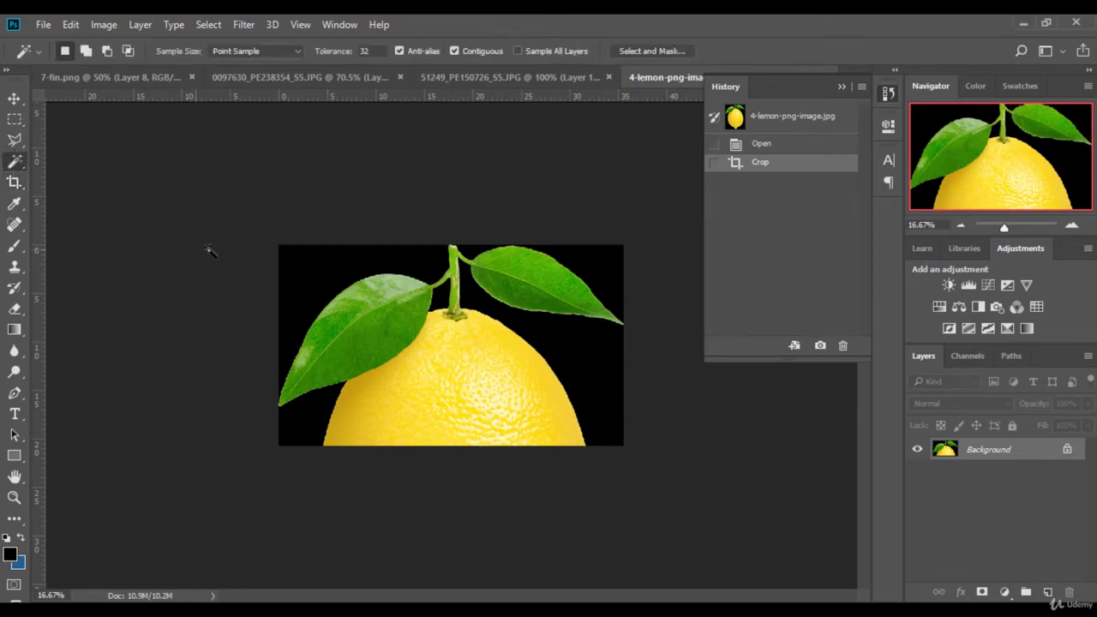
{"action": "left_click", "coordinate": [317, 292]}
{"action": "key", "text": "shift+F5"}
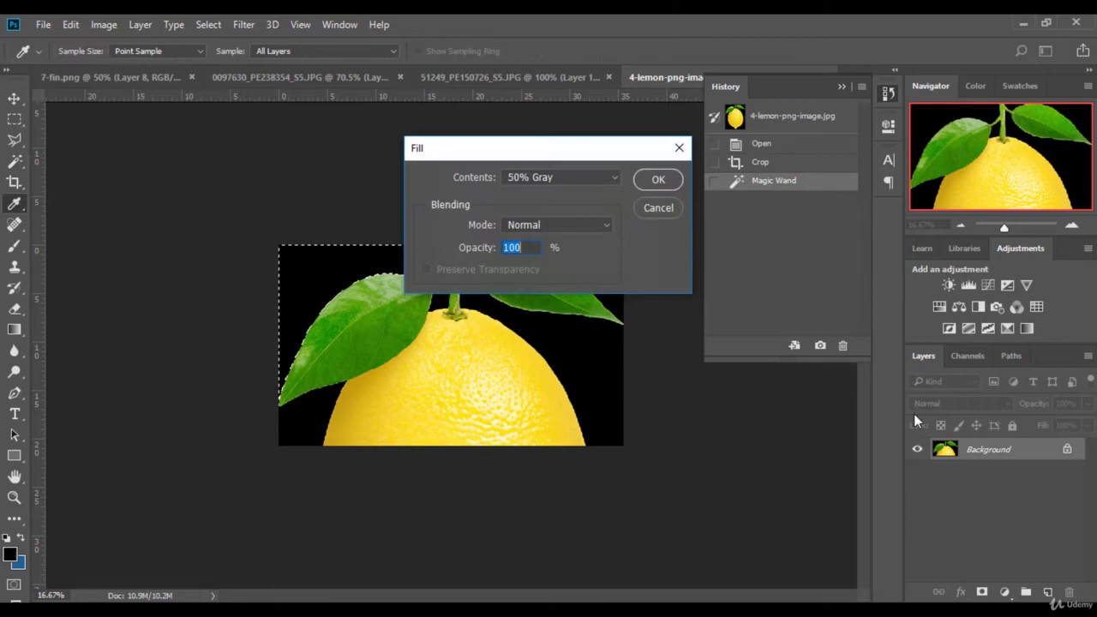
{"action": "left_click", "coordinate": [658, 208]}
{"action": "left_click", "coordinate": [1067, 450]}
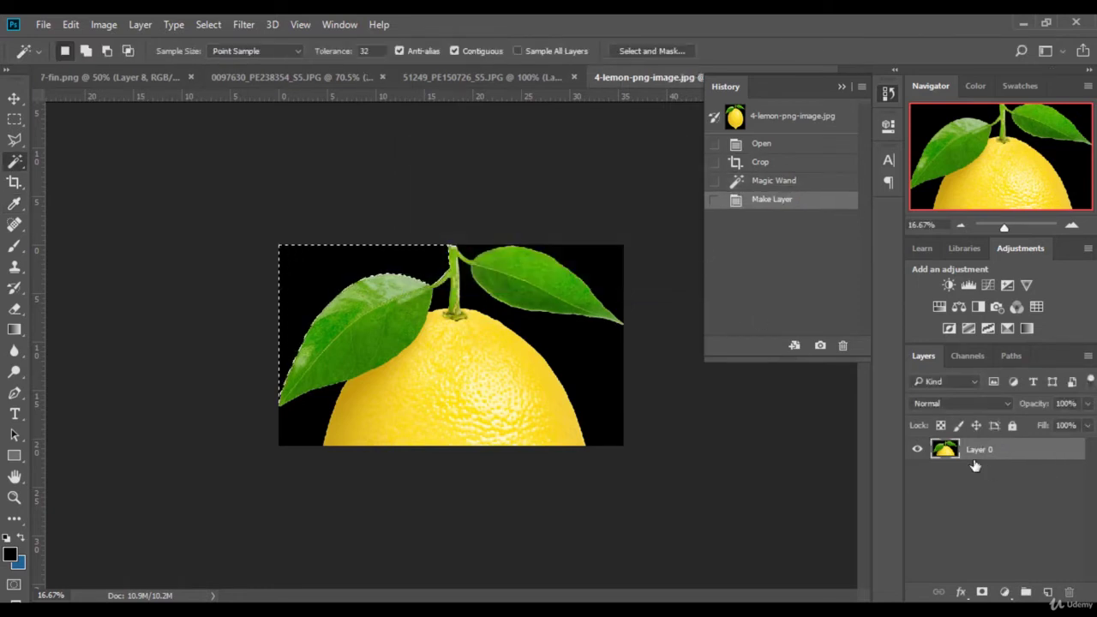
{"action": "left_click", "coordinate": [808, 181]}
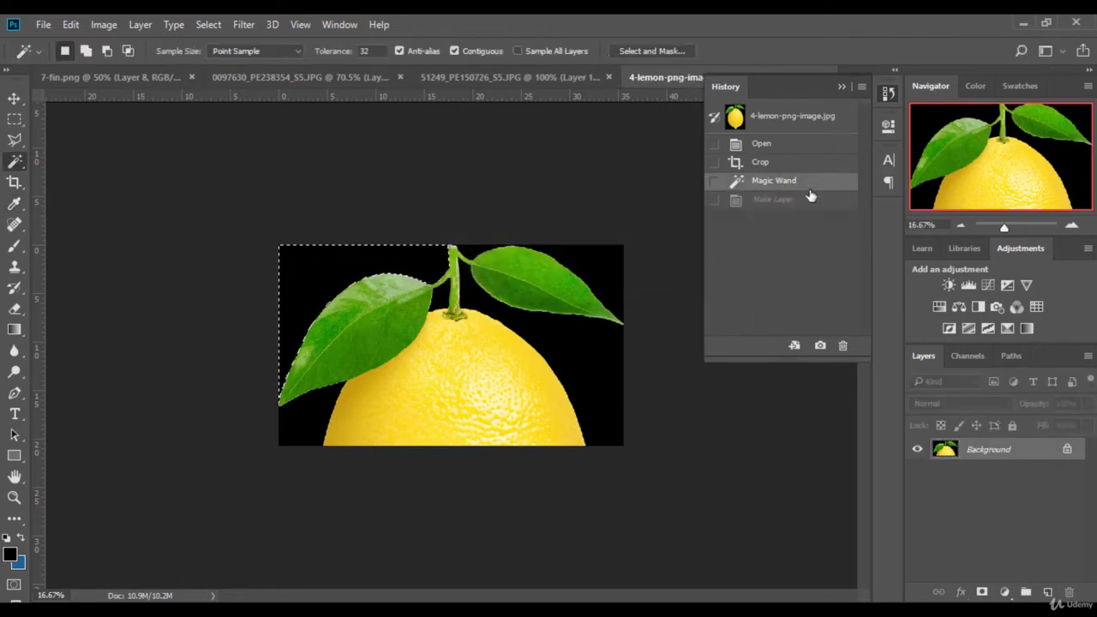
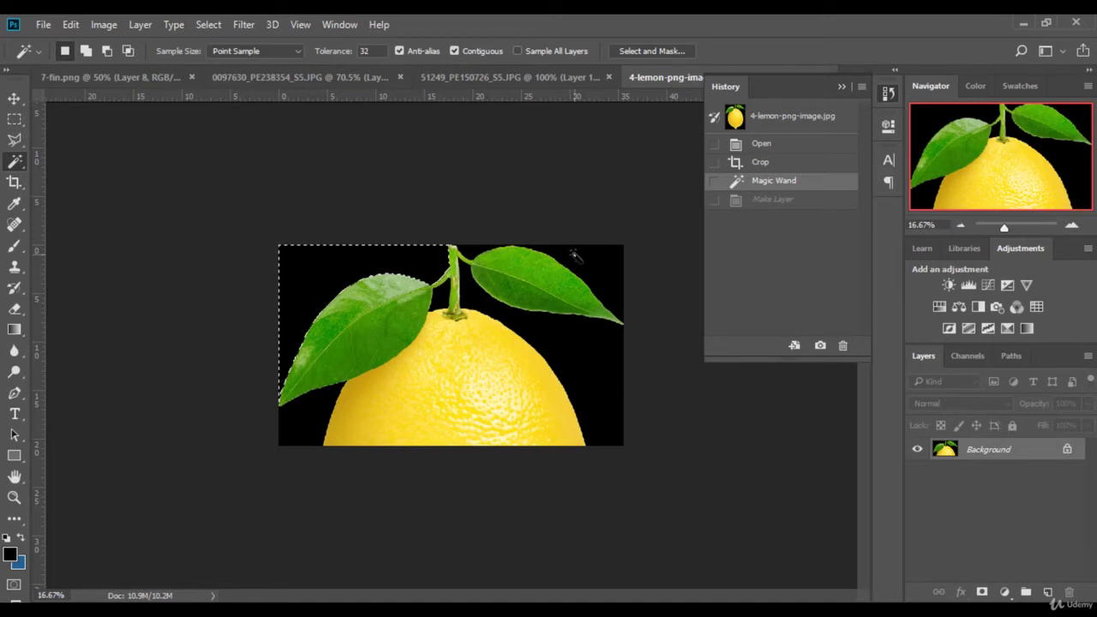
Unlock the Background layer and delete the black areas on the left, right and top right.
{"action": "left_click", "coordinate": [1067, 452]}
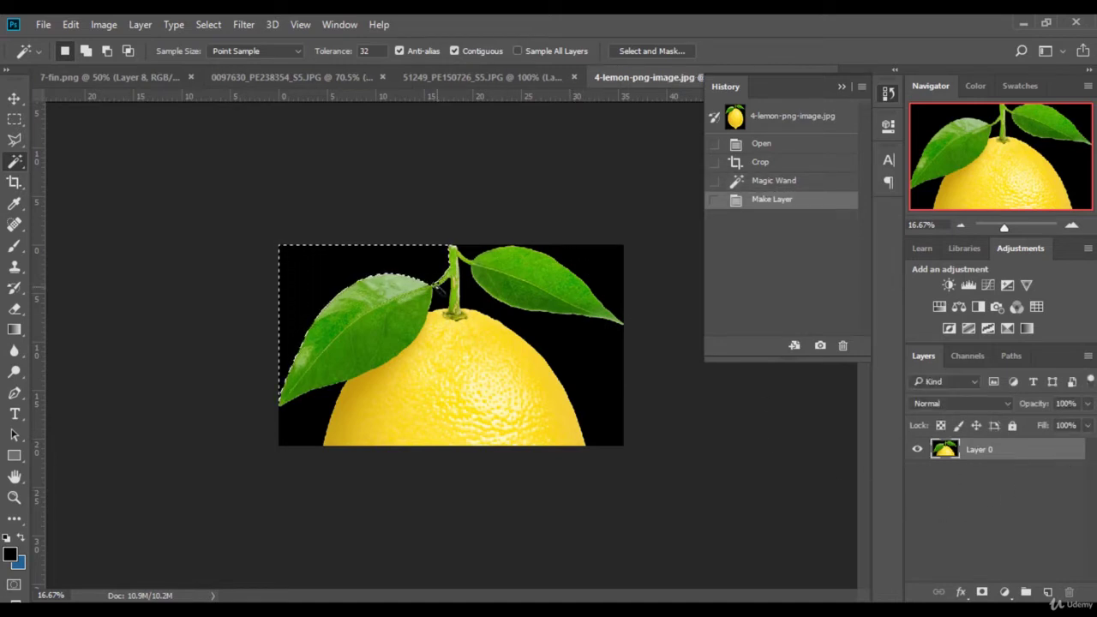
{"action": "key", "text": "Delete"}
{"action": "key", "text": "ctrl+d"}
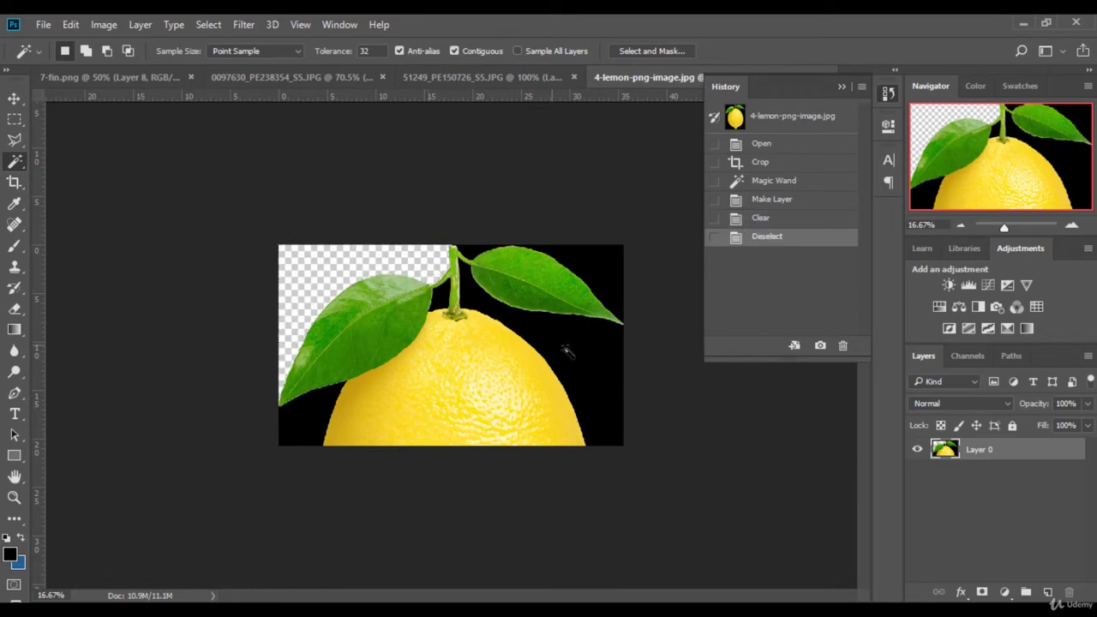
{"action": "left_click", "coordinate": [570, 355]}
{"action": "key", "text": "Delete"}
{"action": "key", "text": "ctrl+d"}
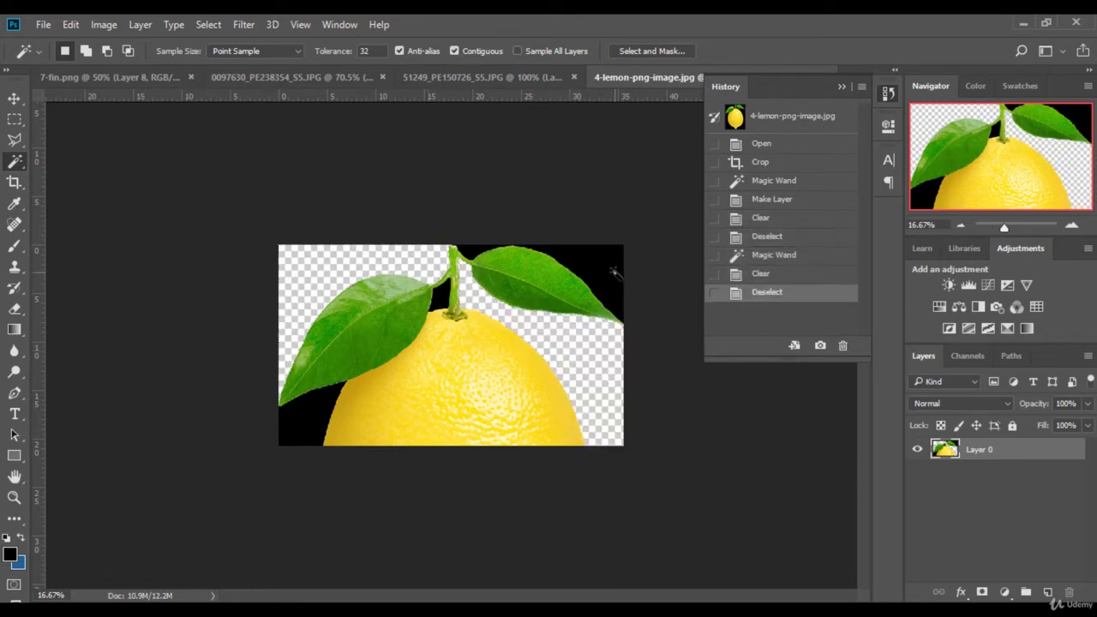
{"action": "left_click", "coordinate": [619, 282]}
{"action": "key", "text": "Delete"}
{"action": "key", "text": "ctrl+d"}
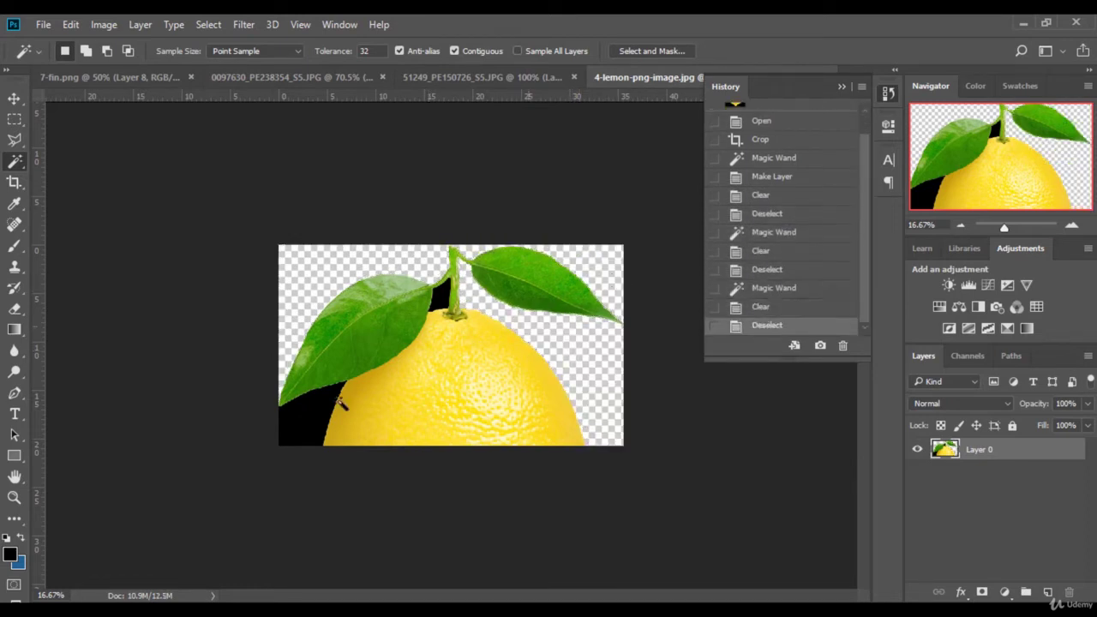
Delete the remaining black areas at the bottom left and beside the stem.
{"action": "left_click", "coordinate": [310, 426]}
{"action": "key", "text": "Delete"}
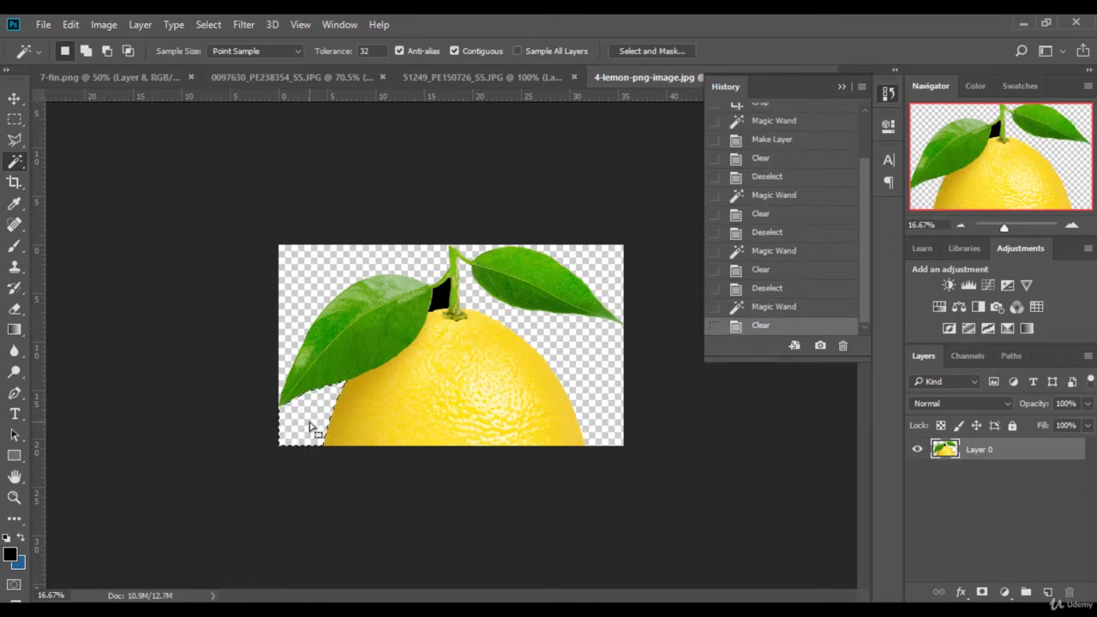
{"action": "key", "text": "ctrl+d"}
{"action": "left_click", "coordinate": [447, 306]}
{"action": "key", "text": "Delete"}
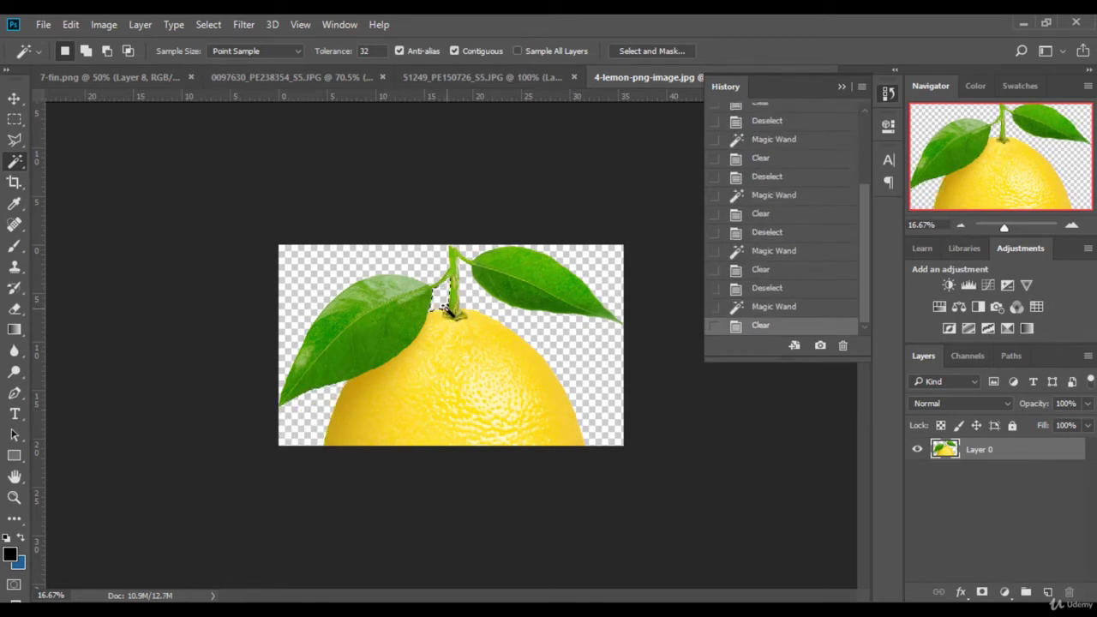
{"action": "key", "text": "ctrl+d"}
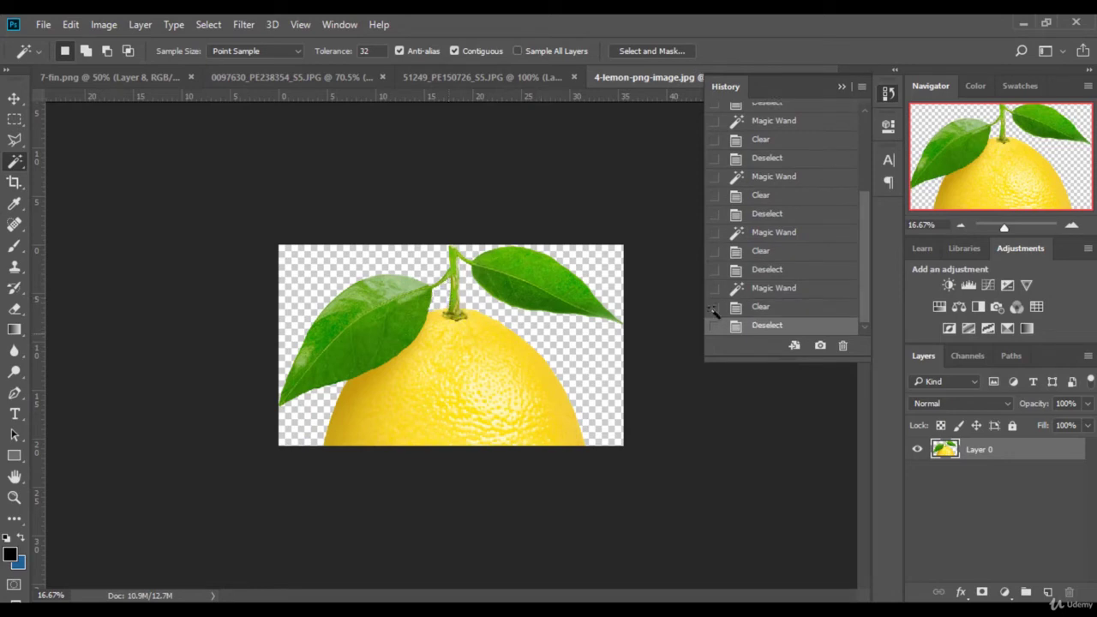
{"action": "left_click", "coordinate": [939, 224]}
At 25% zoom, Magic Wand and delete the lemon's left edge and yellow body.
{"action": "type", "text": "25"}
{"action": "key", "text": "Return"}
{"action": "left_click", "coordinate": [382, 396]}
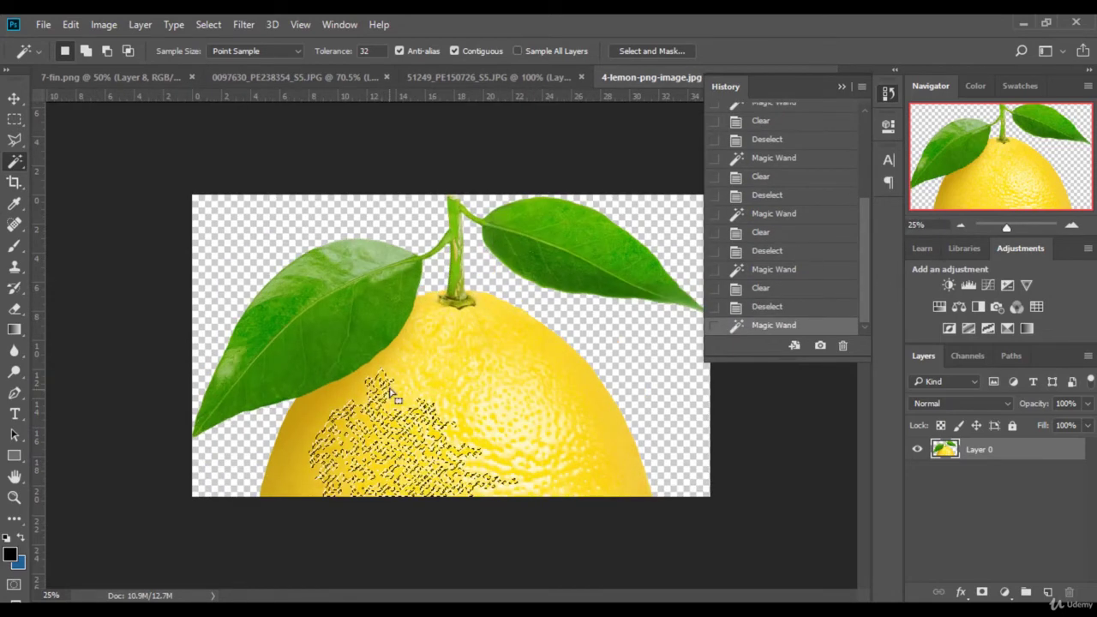
{"action": "left_click", "coordinate": [326, 394]}
{"action": "left_click", "coordinate": [321, 403]}
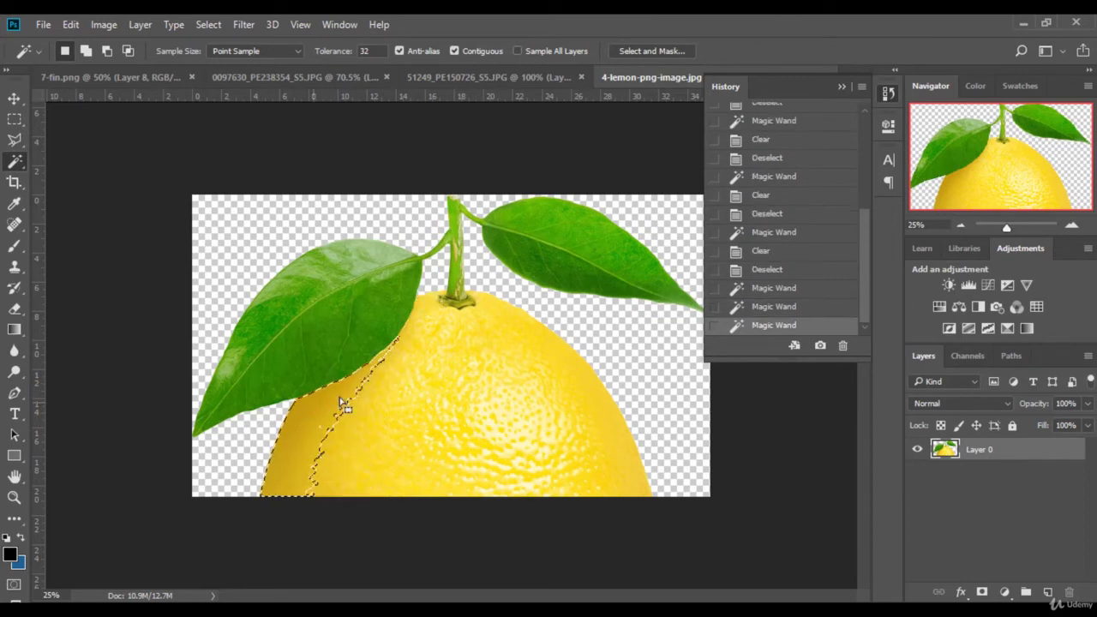
{"action": "key", "text": "Delete"}
{"action": "key", "text": "ctrl+d"}
{"action": "left_click", "coordinate": [414, 324]}
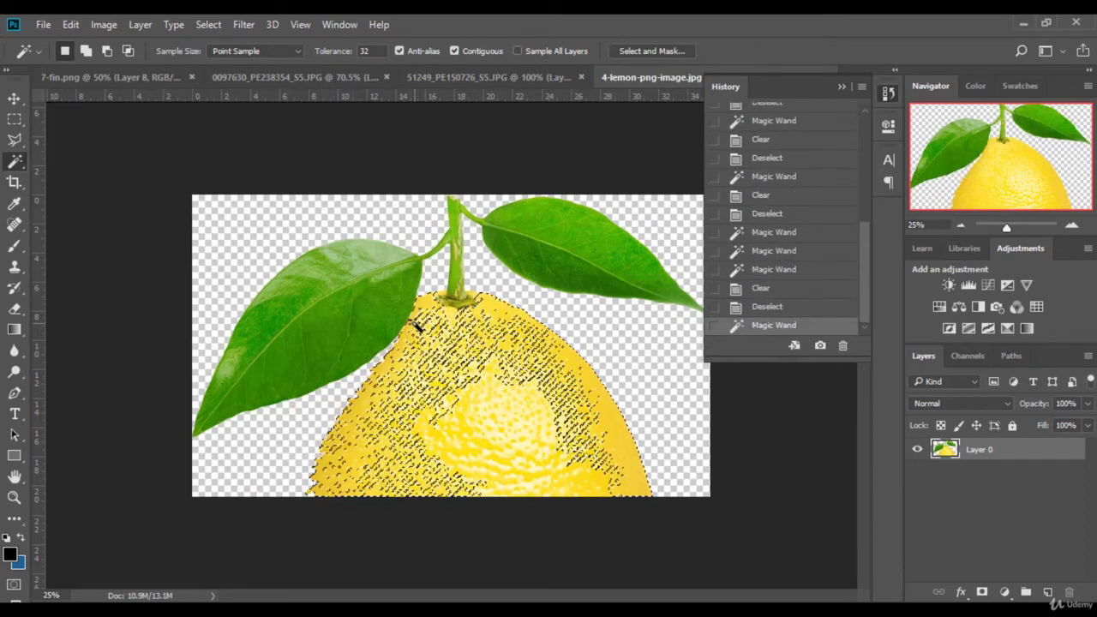
{"action": "key", "text": "Delete"}
{"action": "left_click_drag", "start_coordinate": [414, 325], "coordinate": [414, 358]}
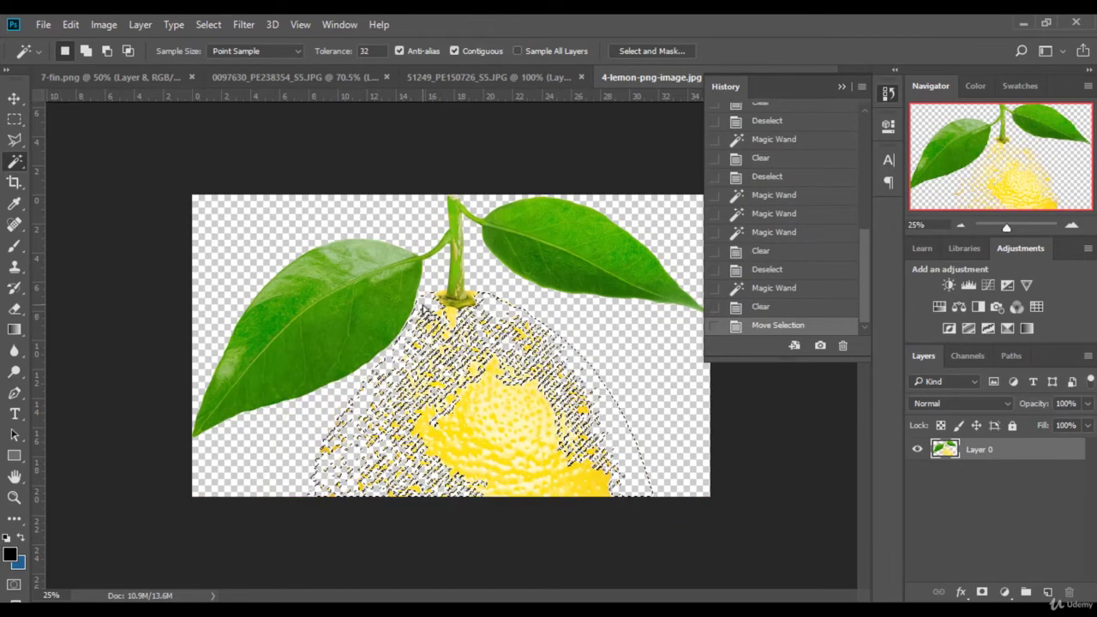
{"action": "key", "text": "ctrl+d"}
Polygonal Lasso around the left leaf and copy it to a new layer with Layer Via Copy.
{"action": "left_click", "coordinate": [14, 139]}
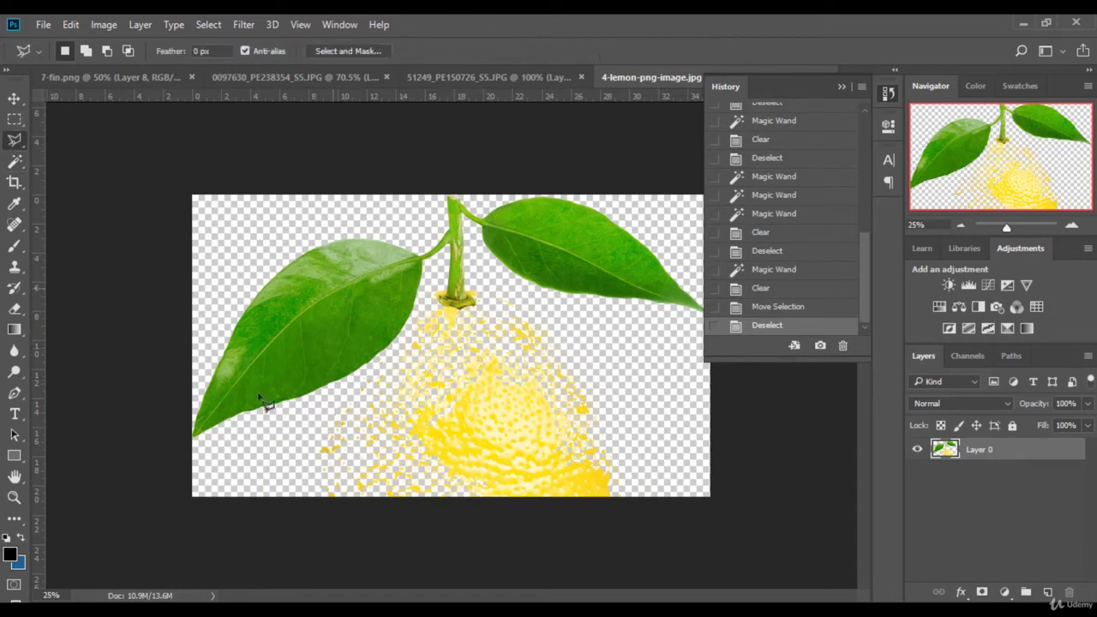
{"action": "left_click", "coordinate": [196, 460]}
{"action": "left_click", "coordinate": [337, 399]}
{"action": "left_click", "coordinate": [411, 331]}
{"action": "left_click", "coordinate": [426, 279]}
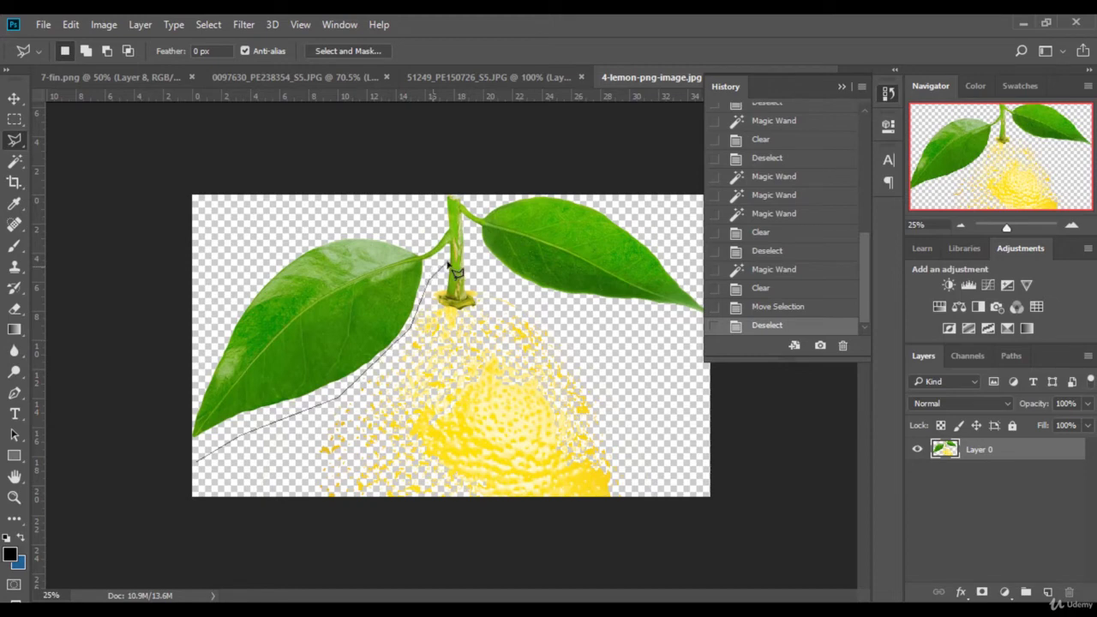
{"action": "left_click", "coordinate": [446, 248]}
{"action": "left_click", "coordinate": [435, 220]}
{"action": "left_click", "coordinate": [255, 237]}
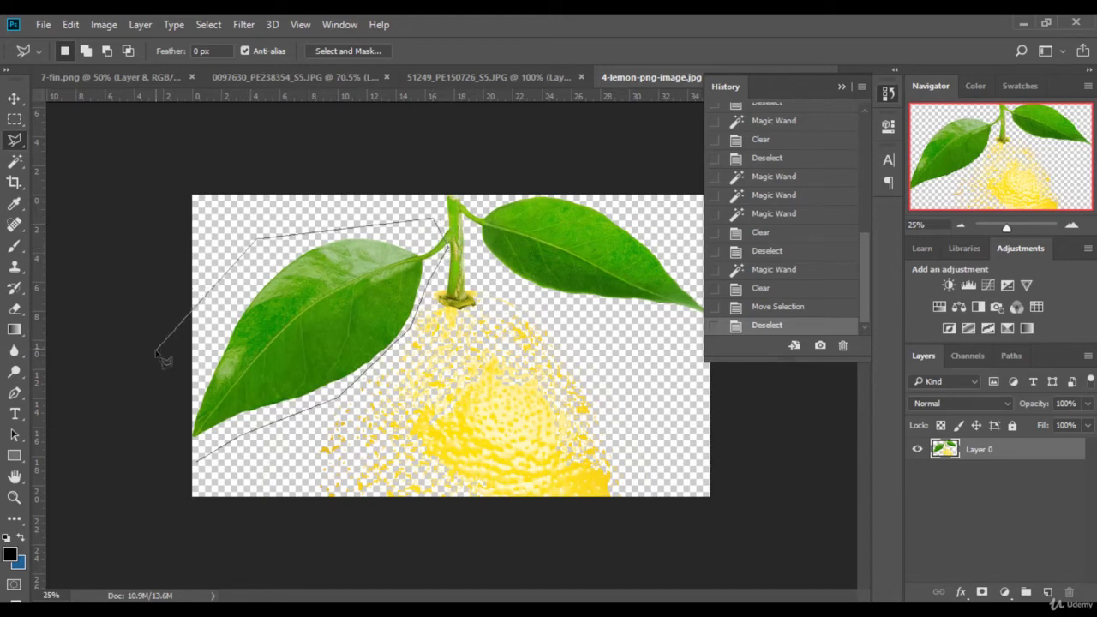
{"action": "left_click", "coordinate": [156, 353]}
{"action": "left_click", "coordinate": [178, 461]}
{"action": "left_click", "coordinate": [201, 468]}
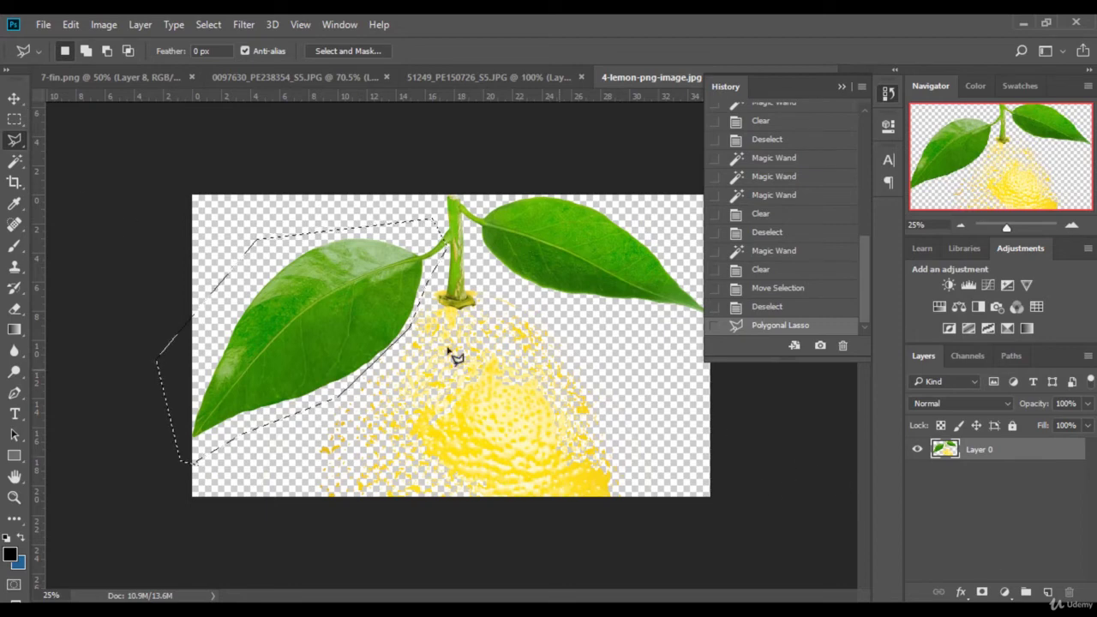
{"action": "right_click", "coordinate": [374, 336]}
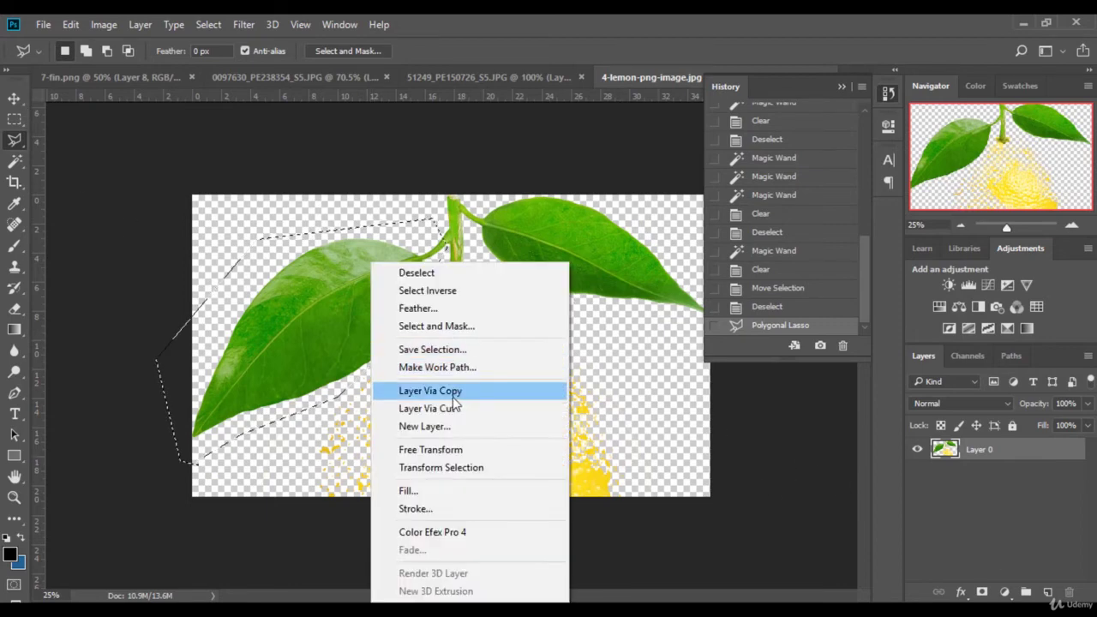
{"action": "left_click", "coordinate": [14, 98]}
Drag the leaf layer into the teacup scene and place it below the cup layers.
{"action": "left_click", "coordinate": [124, 77]}
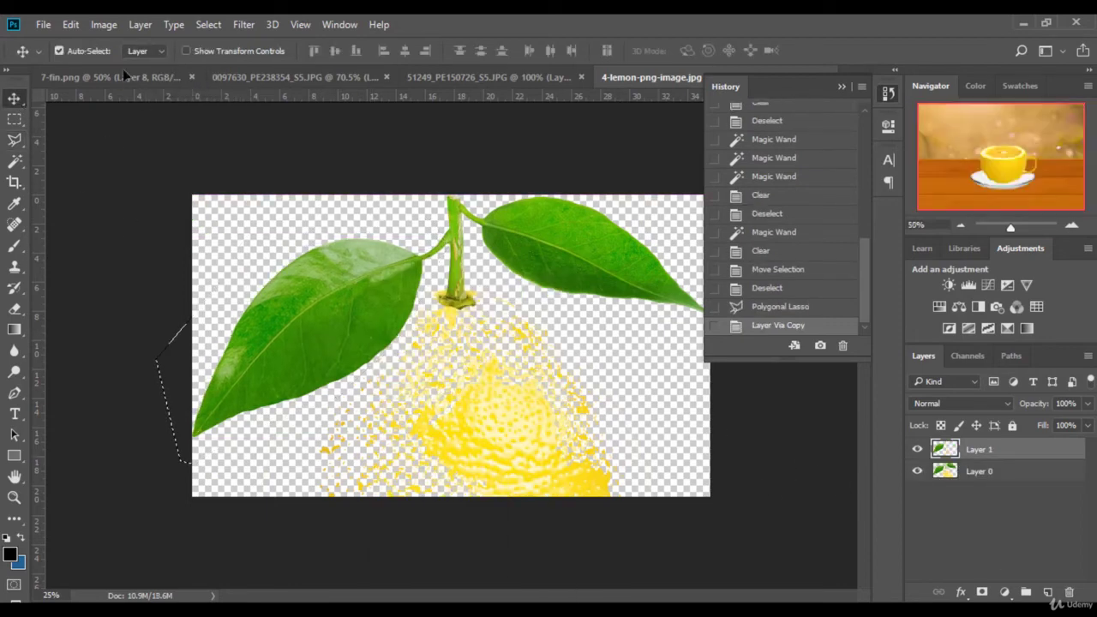
{"action": "left_click_drag", "start_coordinate": [123, 69], "coordinate": [392, 333]}
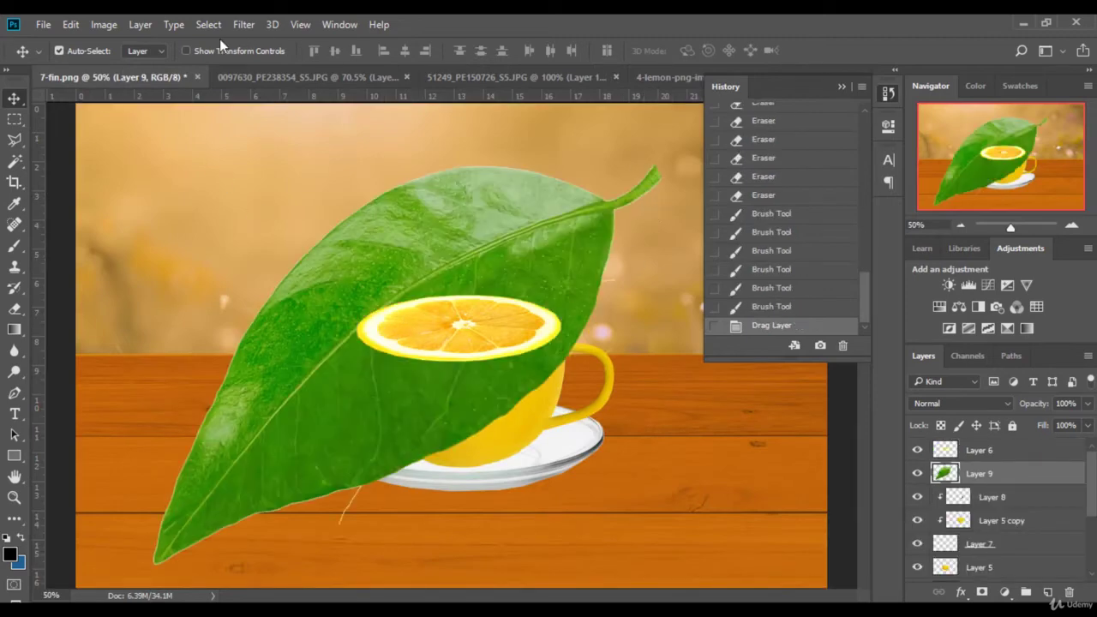
{"action": "left_click", "coordinate": [186, 50]}
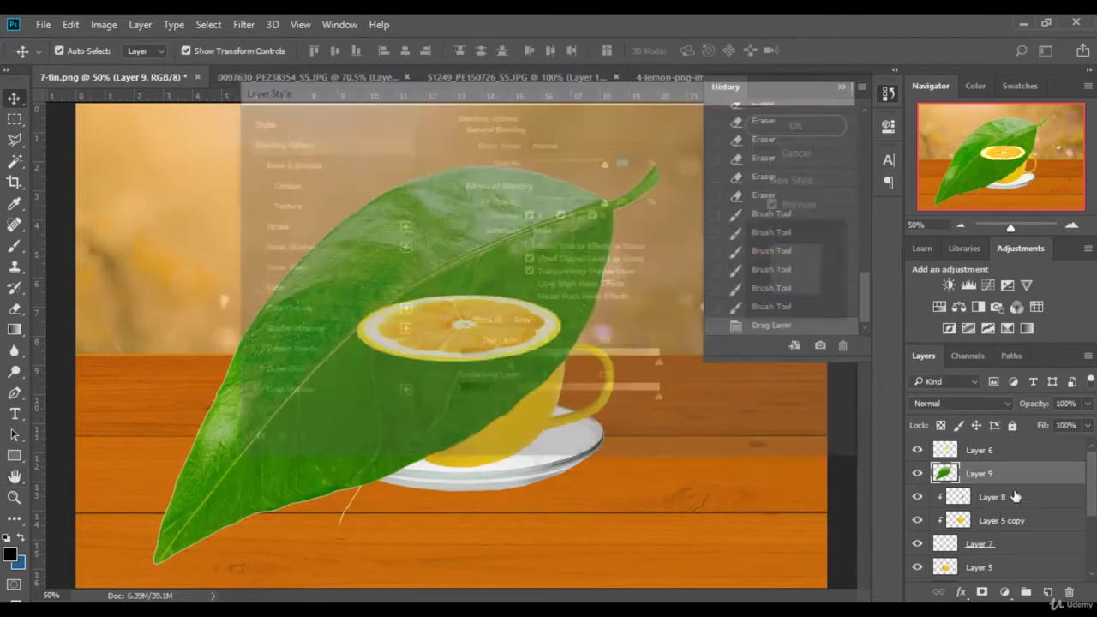
{"action": "left_click_drag", "start_coordinate": [1028, 478], "coordinate": [1001, 575]}
Shrink, rotate and stretch the leaf so it sits on the saucer's left rim.
{"action": "left_click_drag", "start_coordinate": [657, 156], "coordinate": [187, 463]}
{"action": "left_click_drag", "start_coordinate": [202, 525], "coordinate": [360, 401]}
{"action": "mouse_move", "coordinate": [302, 374]}
{"action": "left_mouse_down"}
{"action": "mouse_move", "coordinate": [306, 360]}
{"action": "mouse_move", "coordinate": [308, 370]}
{"action": "left_mouse_up"}
{"action": "mouse_move", "coordinate": [392, 425]}
{"action": "left_mouse_down"}
{"action": "mouse_move", "coordinate": [388, 394]}
{"action": "mouse_move", "coordinate": [367, 427]}
{"action": "mouse_move", "coordinate": [302, 439]}
{"action": "mouse_move", "coordinate": [360, 385]}
{"action": "mouse_move", "coordinate": [327, 429]}
{"action": "mouse_move", "coordinate": [375, 417]}
{"action": "mouse_move", "coordinate": [397, 446]}
{"action": "left_mouse_up"}
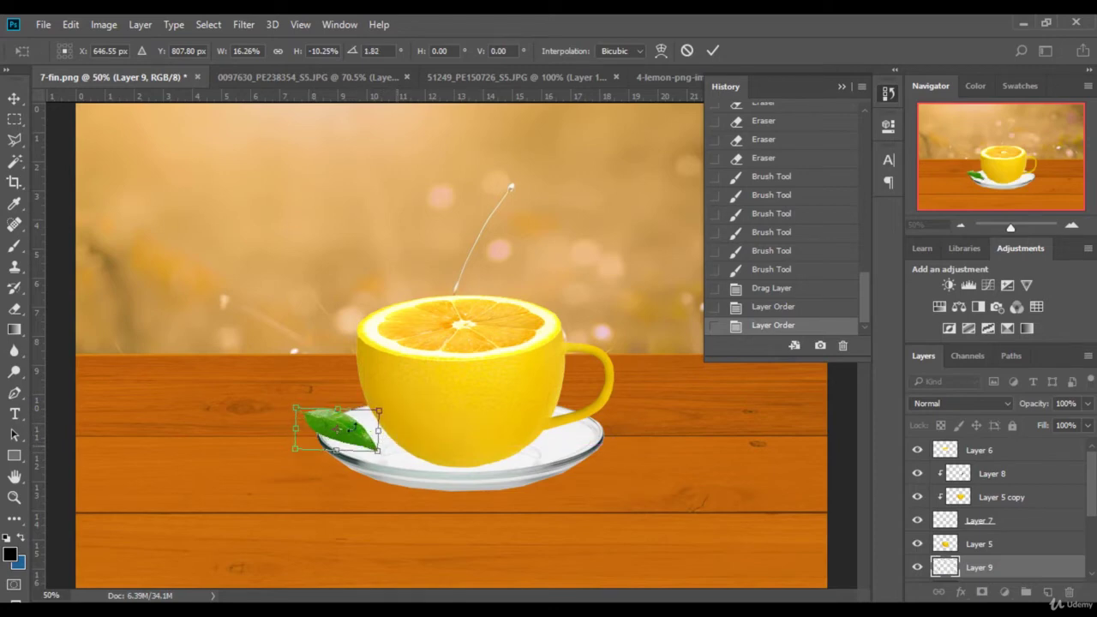
{"action": "left_click_drag", "start_coordinate": [337, 410], "coordinate": [339, 401]}
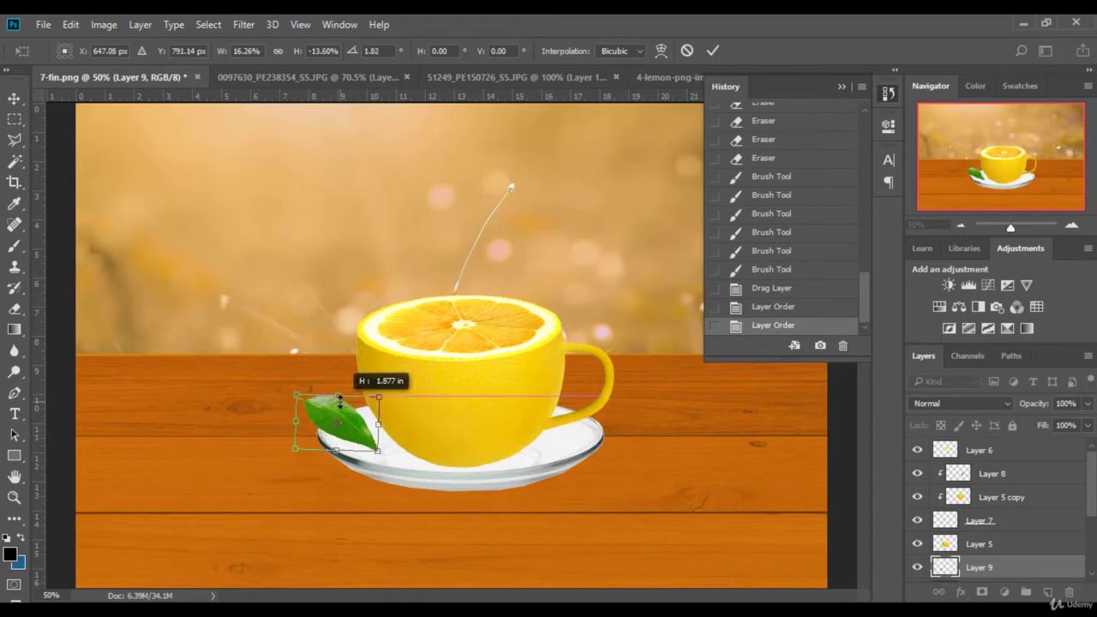
{"action": "left_click_drag", "start_coordinate": [332, 449], "coordinate": [333, 453]}
Commit the leaf transform and place a flatter-rotated duplicate at the table's lower left.
{"action": "left_click", "coordinate": [713, 53]}
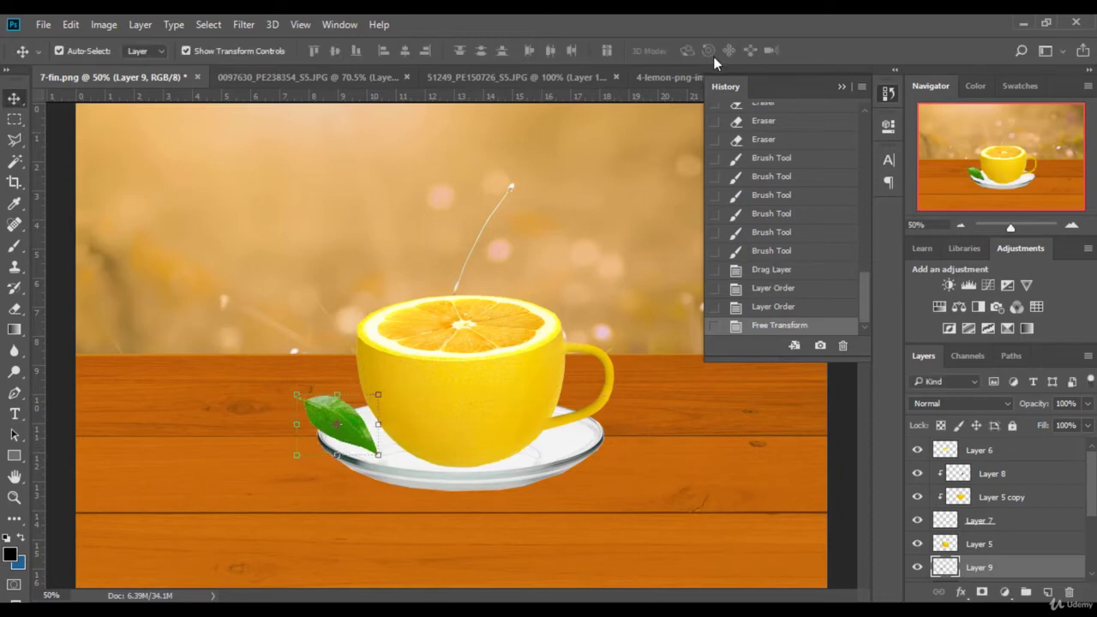
{"action": "left_click", "coordinate": [205, 51]}
{"action": "left_click_drag", "start_coordinate": [1042, 567], "coordinate": [1047, 591]}
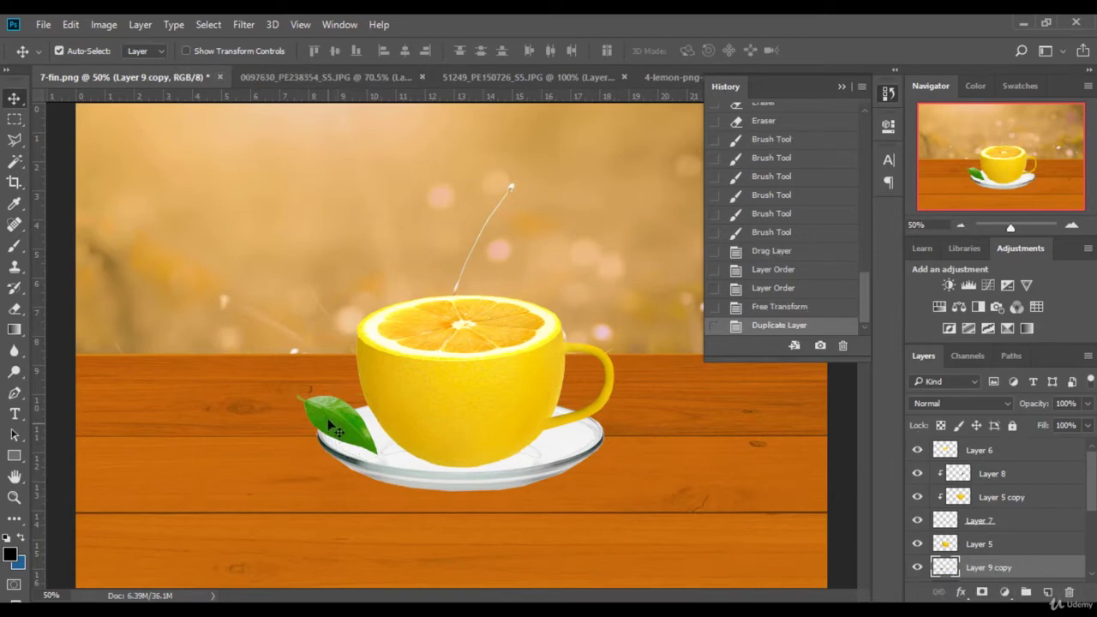
{"action": "left_click_drag", "start_coordinate": [335, 428], "coordinate": [234, 539]}
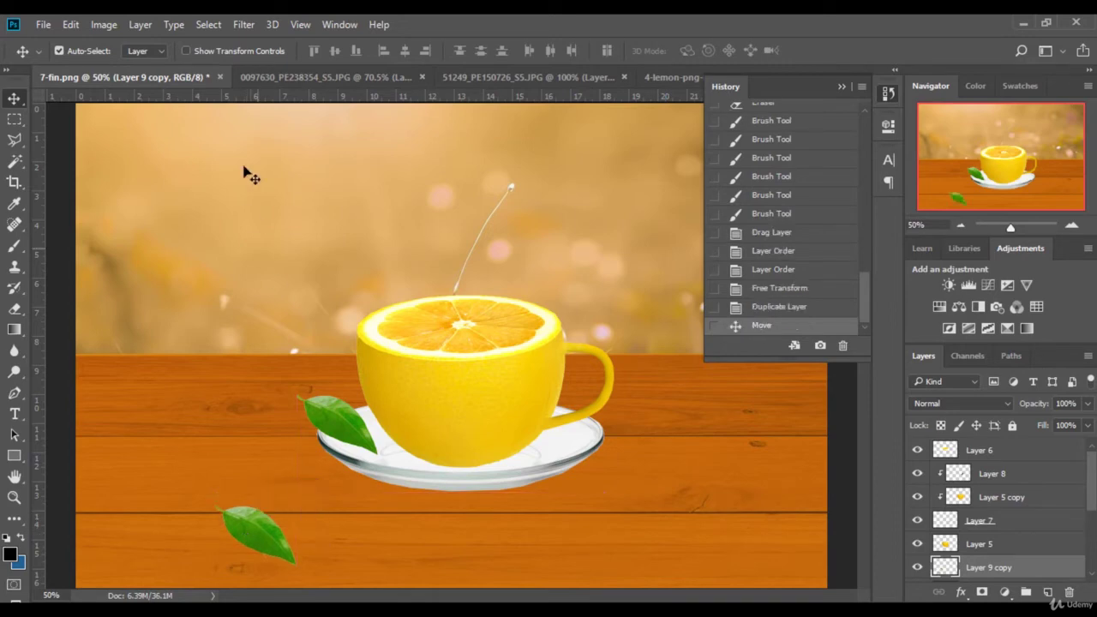
{"action": "left_click", "coordinate": [248, 51]}
{"action": "left_click_drag", "start_coordinate": [304, 528], "coordinate": [253, 576]}
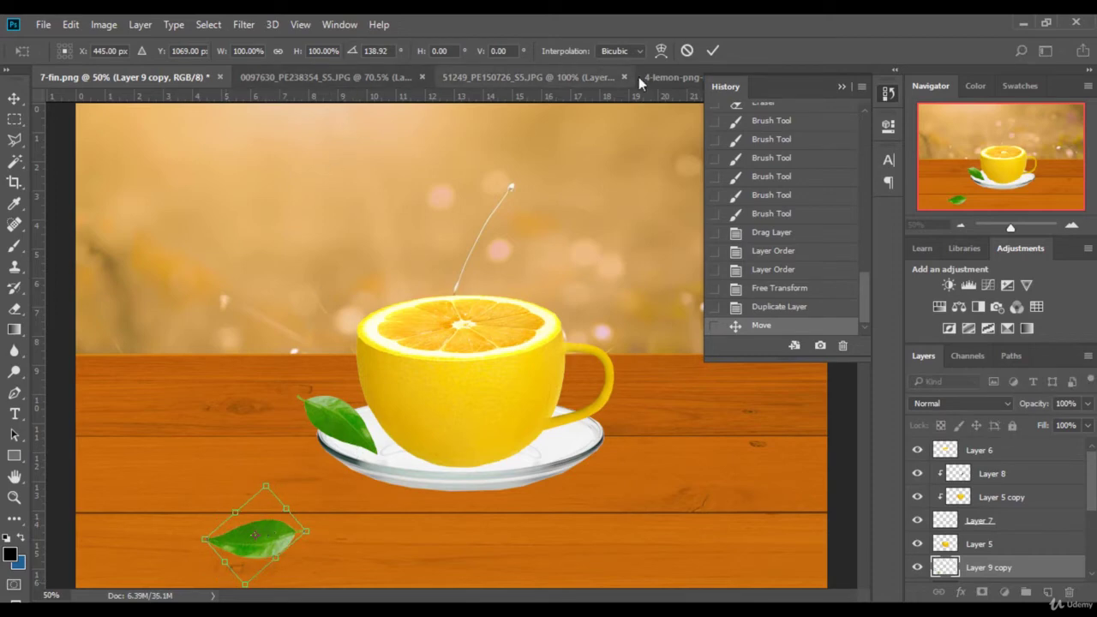
{"action": "left_click", "coordinate": [715, 50]}
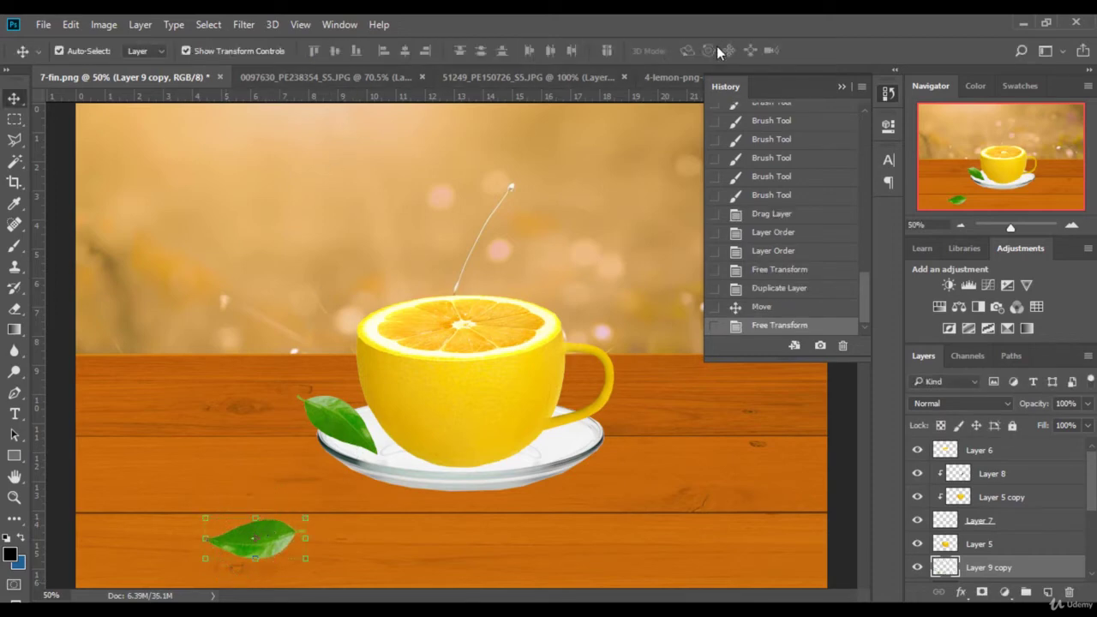
{"action": "left_click", "coordinate": [230, 52]}
Add another leaf duplicate on the table's right side, flipped.
{"action": "left_click", "coordinate": [225, 51]}
{"action": "left_click_drag", "start_coordinate": [977, 558], "coordinate": [1048, 591]}
{"action": "left_click_drag", "start_coordinate": [277, 532], "coordinate": [731, 444]}
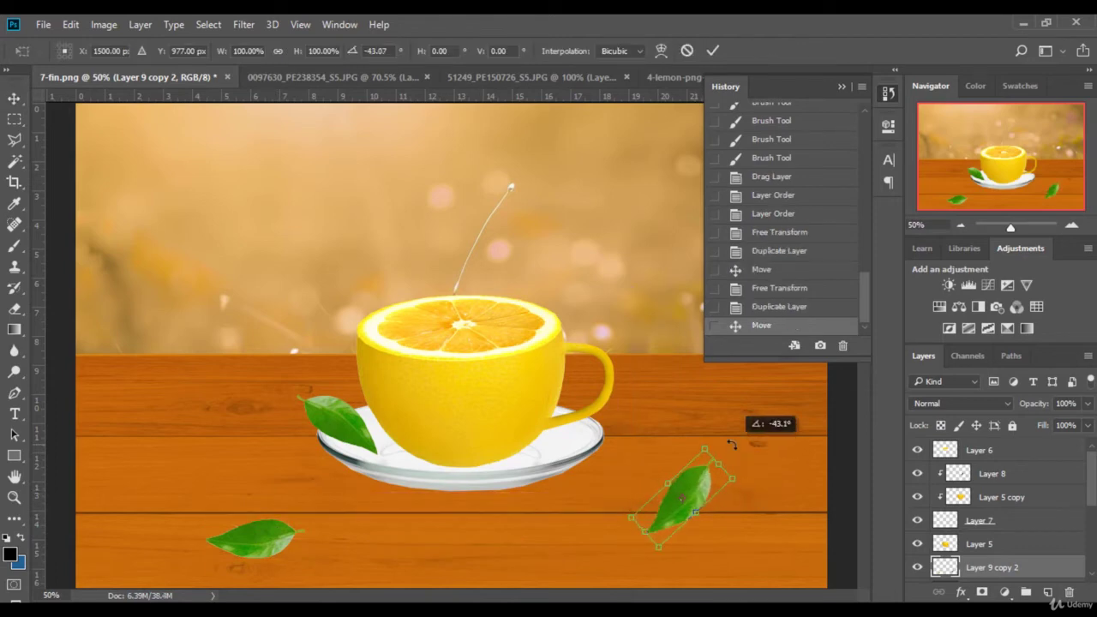
{"action": "left_click_drag", "start_coordinate": [668, 482], "coordinate": [703, 498]}
{"action": "left_click", "coordinate": [713, 50]}
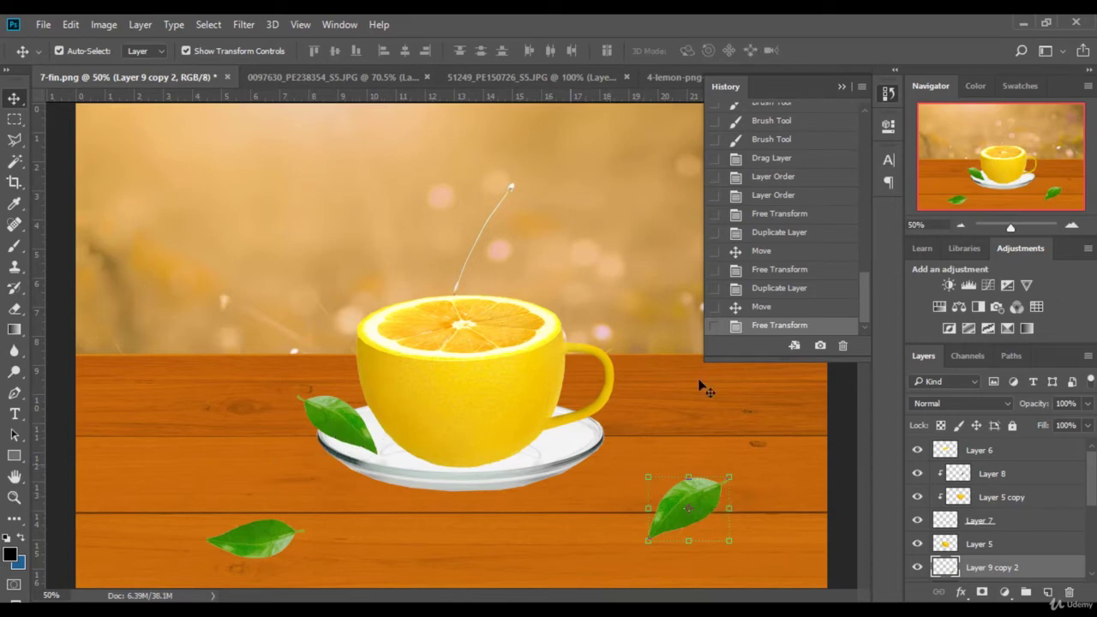
{"action": "left_click", "coordinate": [273, 51]}
{"action": "left_click", "coordinate": [180, 614]}
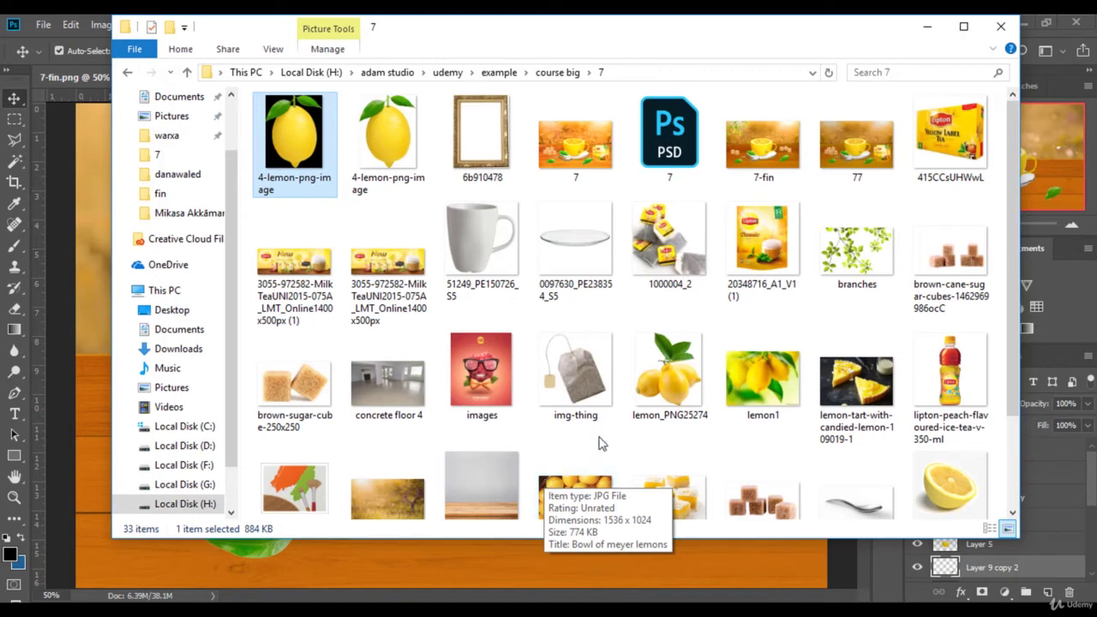
Open img-thing from folder 7 via Photo Viewer's Open With > Adobe Photoshop CC 2018.
{"action": "scroll", "coordinate": [651, 429], "scroll_direction": "down", "scroll_amount": 3}
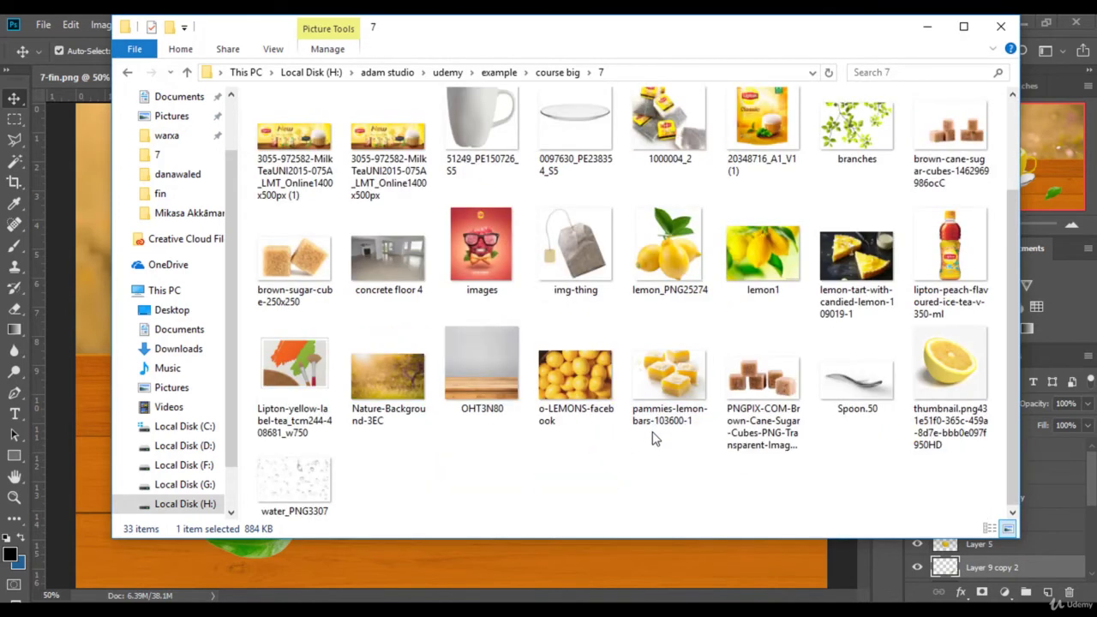
{"action": "scroll", "coordinate": [651, 441], "scroll_direction": "up", "scroll_amount": 3}
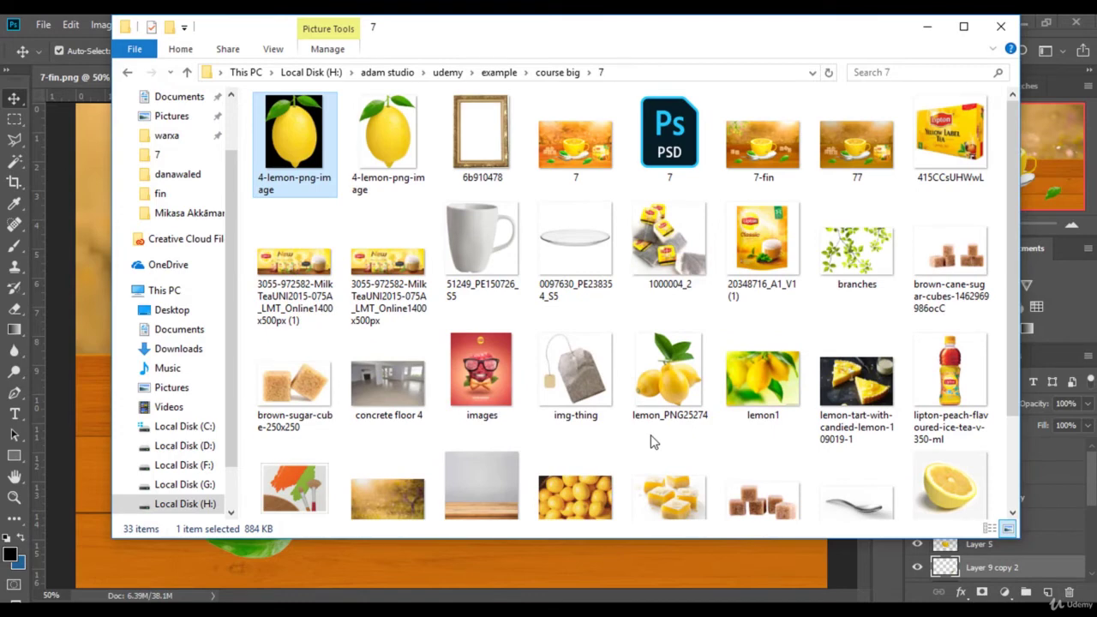
{"action": "double_click", "coordinate": [568, 384]}
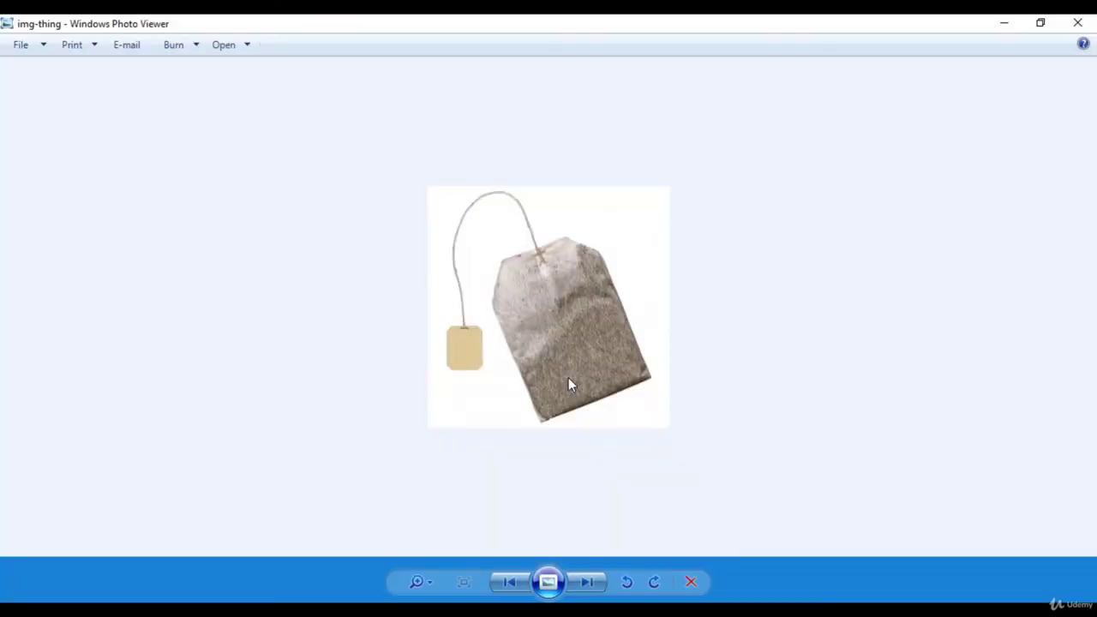
{"action": "right_click", "coordinate": [469, 345]}
{"action": "mouse_move", "coordinate": [612, 365]}
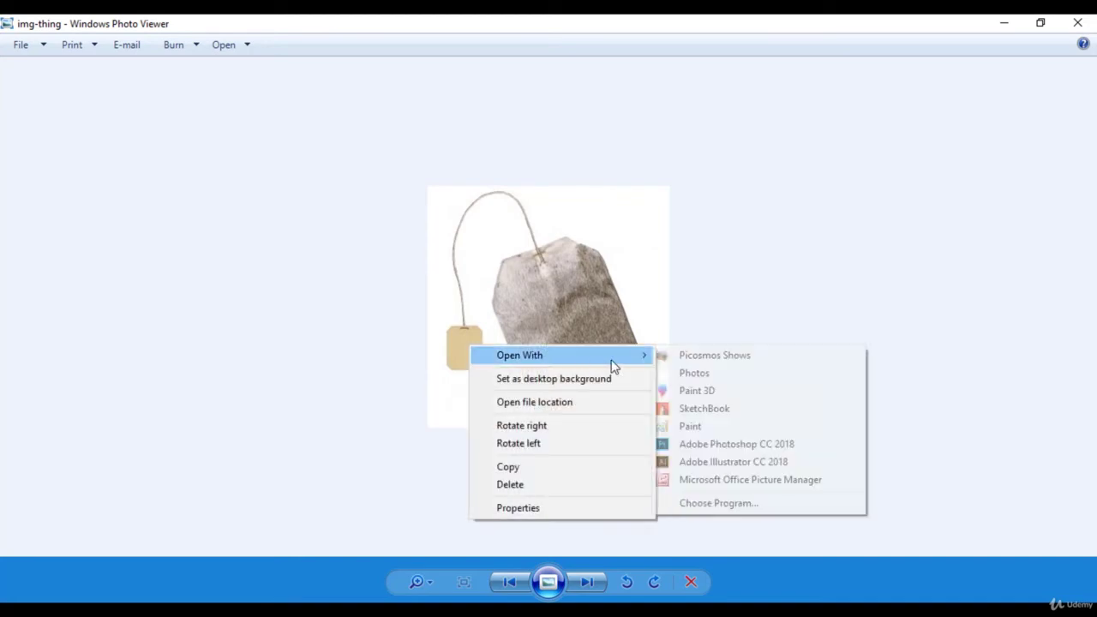
{"action": "left_click", "coordinate": [698, 444]}
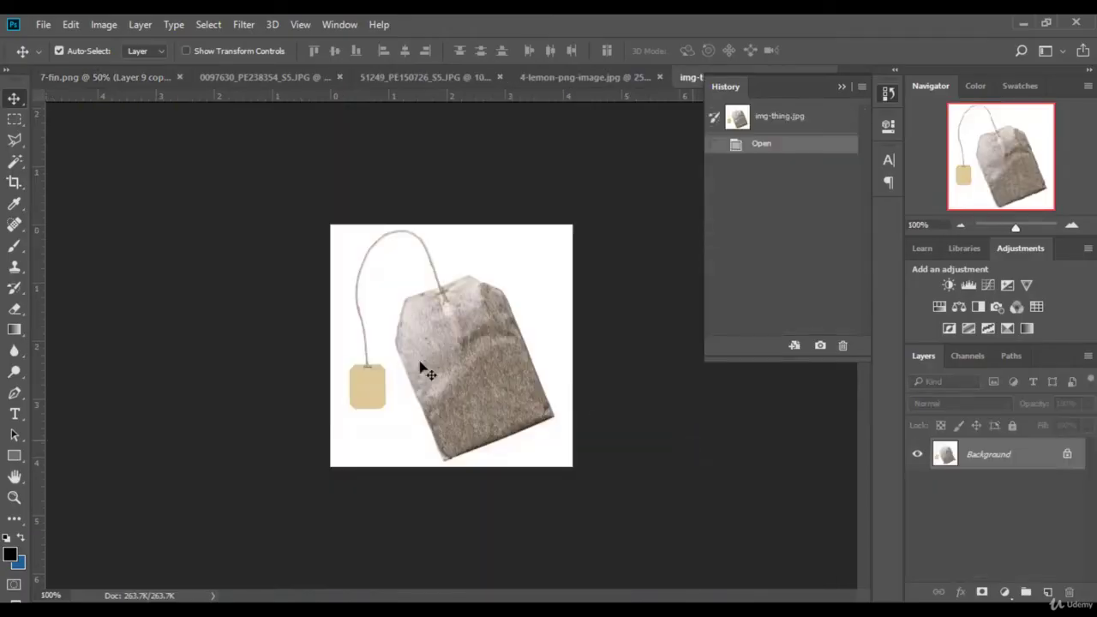
Unlock the Background layer and delete the white area around the tea bag with the Magic Wand.
{"action": "left_click", "coordinate": [1066, 454]}
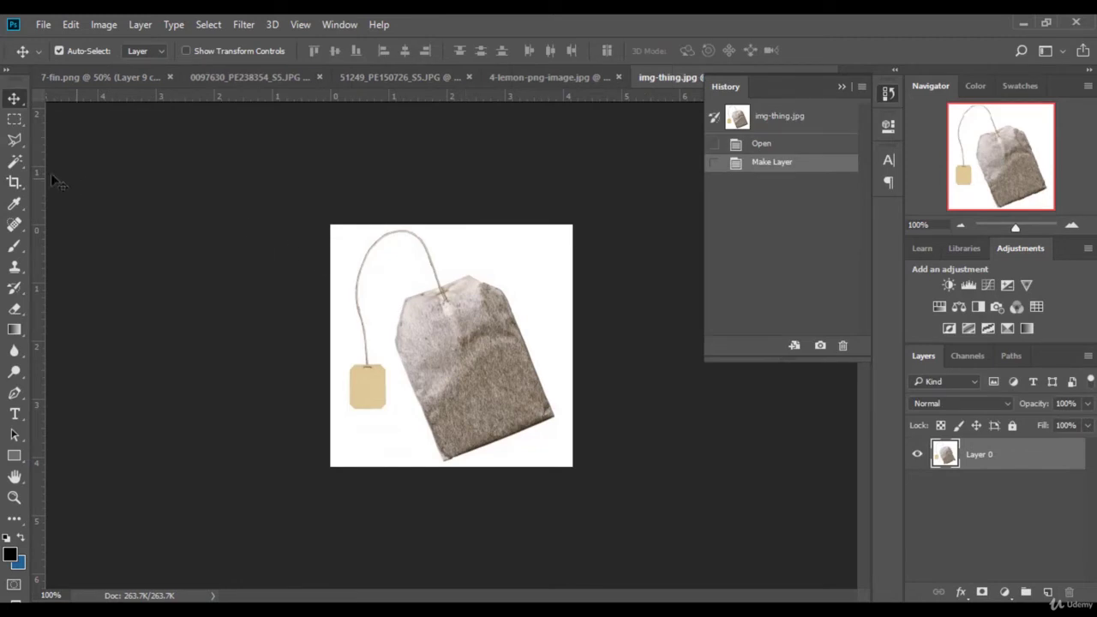
{"action": "key", "text": "w"}
{"action": "left_click", "coordinate": [402, 281]}
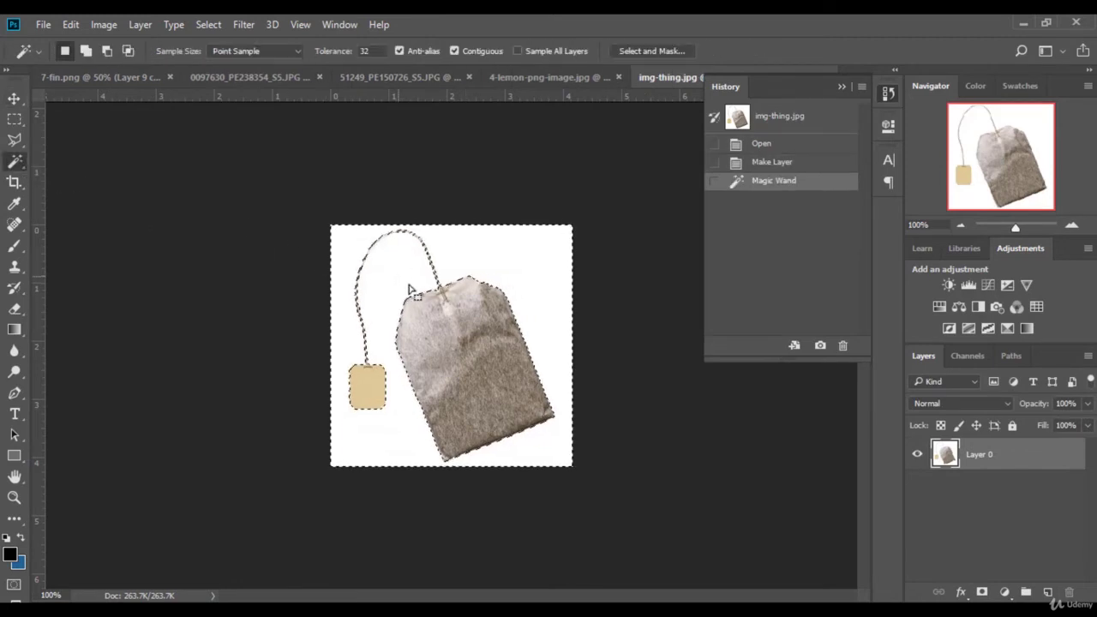
{"action": "key", "text": "Delete"}
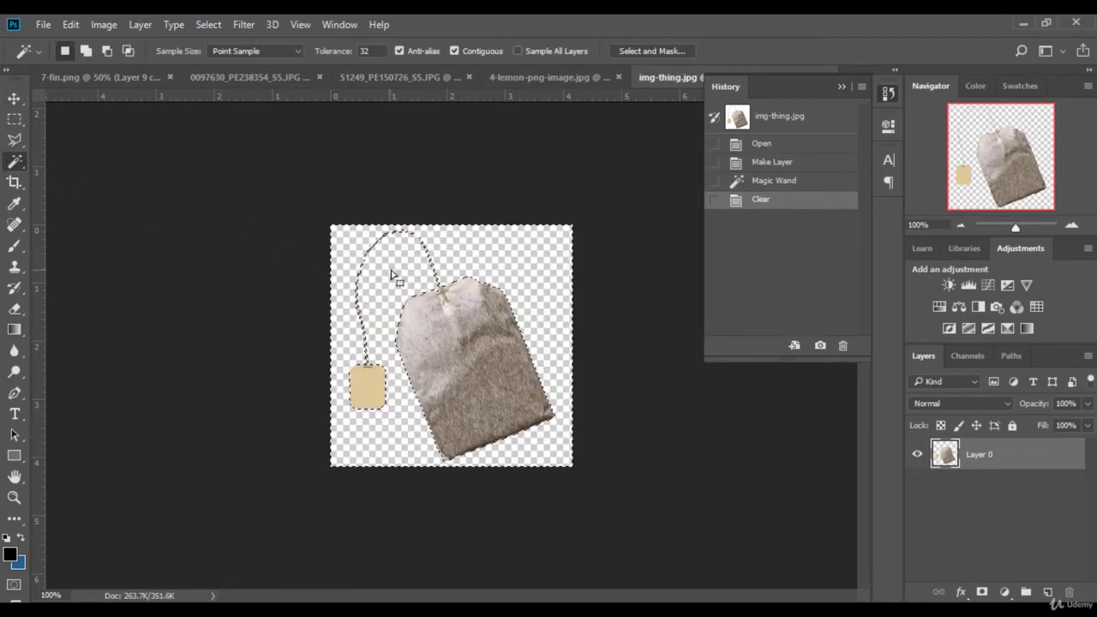
{"action": "key", "text": "ctrl+d"}
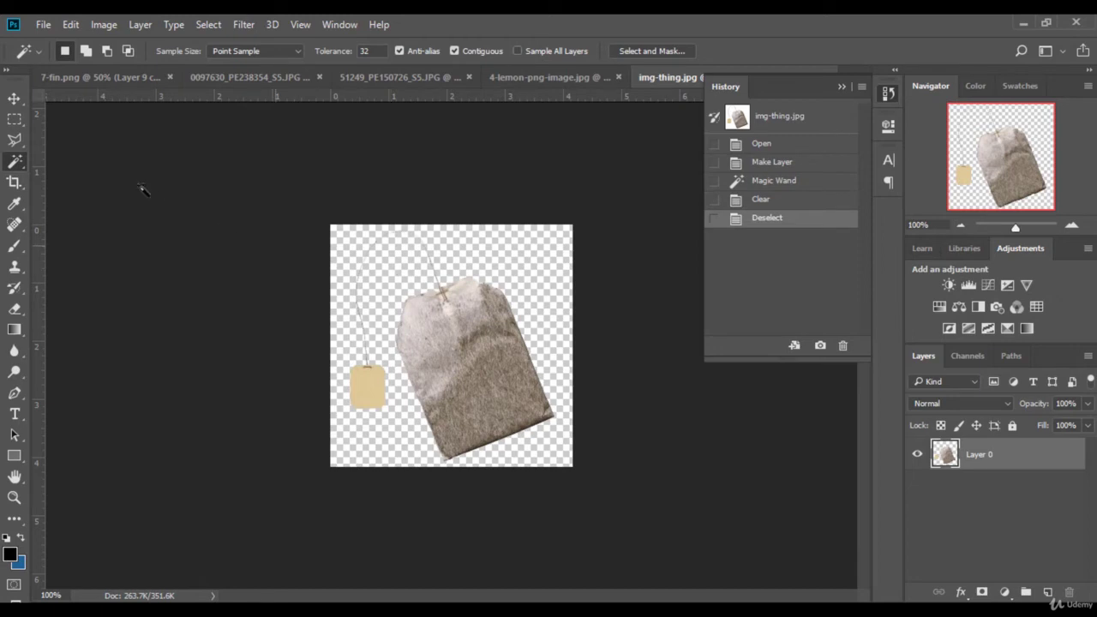
Lasso the paper tag and string, copy them to a new layer, and drag it into 7-fin.
{"action": "left_click", "coordinate": [13, 142]}
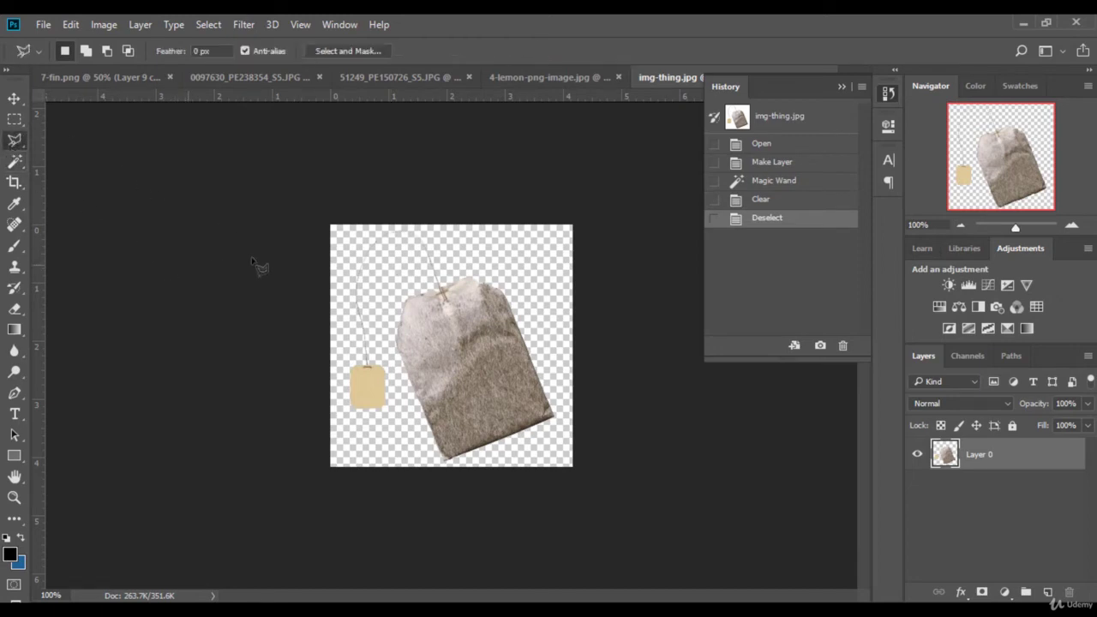
{"action": "mouse_move", "coordinate": [375, 279]}
{"action": "left_mouse_down"}
{"action": "mouse_move", "coordinate": [329, 380]}
{"action": "mouse_move", "coordinate": [346, 439]}
{"action": "mouse_move", "coordinate": [417, 425]}
{"action": "mouse_move", "coordinate": [368, 302]}
{"action": "left_mouse_up"}
{"action": "left_click", "coordinate": [375, 277]}
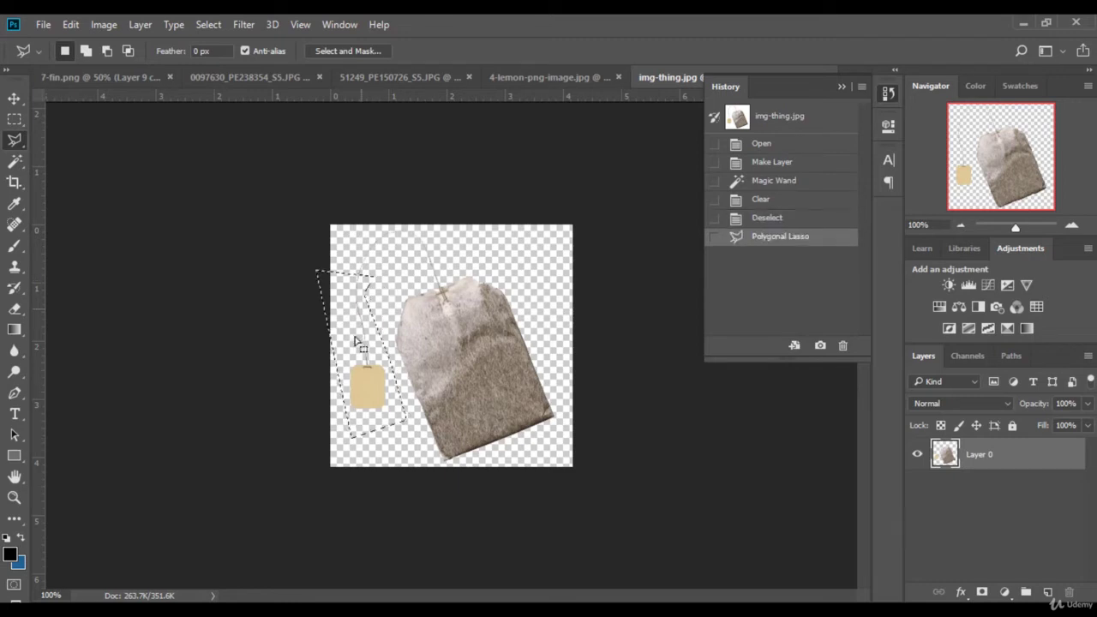
{"action": "right_click", "coordinate": [374, 379]}
{"action": "left_click", "coordinate": [428, 181]}
{"action": "key", "text": "v"}
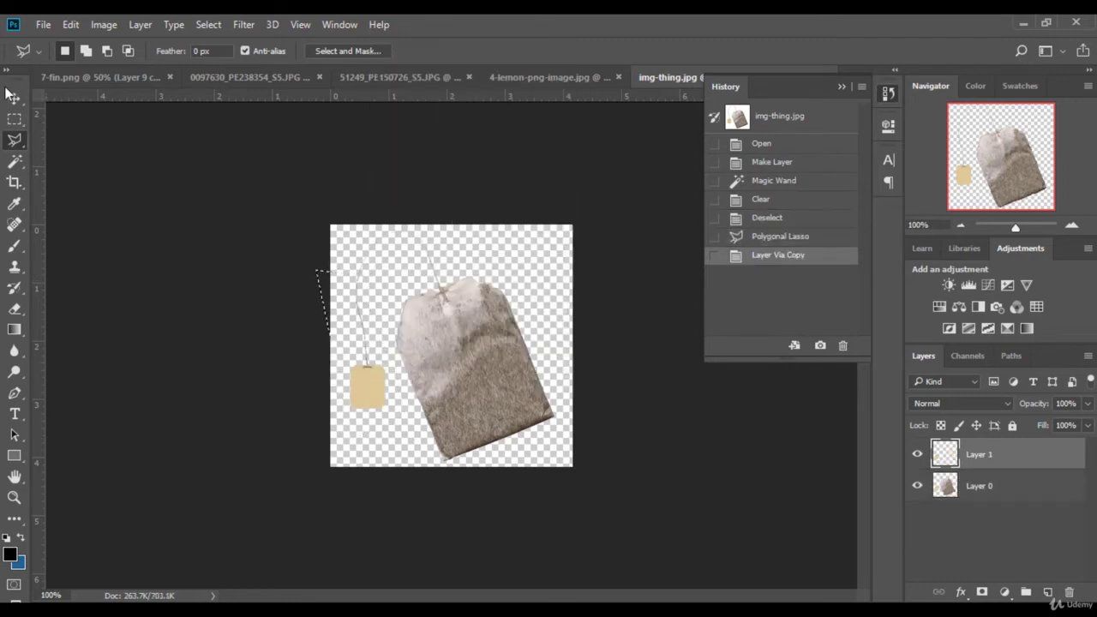
{"action": "left_click_drag", "start_coordinate": [364, 387], "coordinate": [509, 392]}
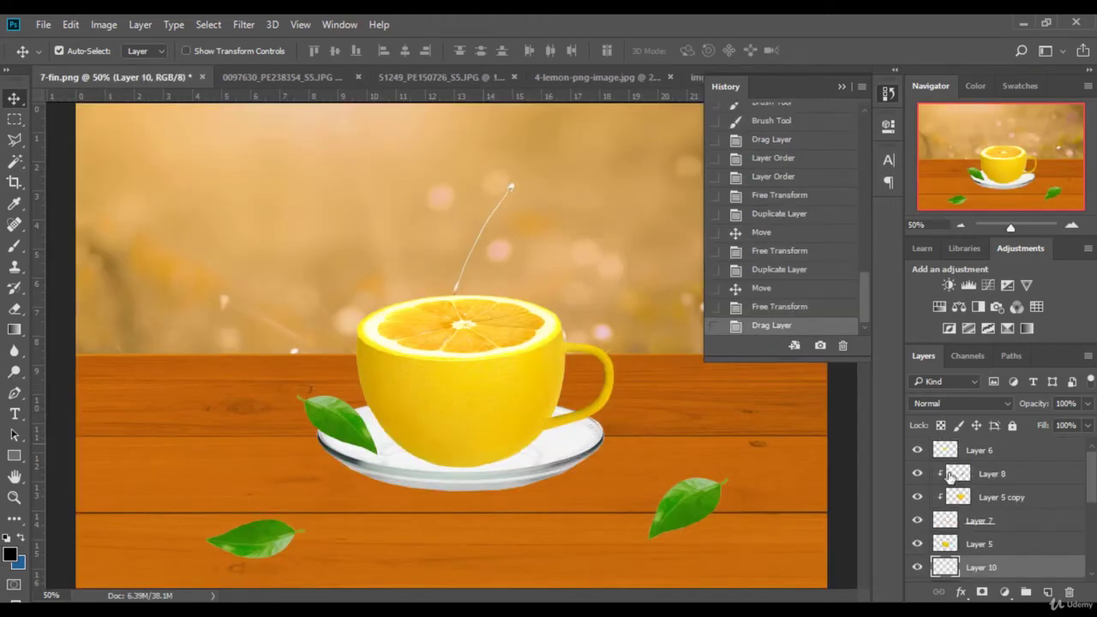
Position the tag on the lemon cup and move Layer 10 above Layer 6.
{"action": "left_click_drag", "start_coordinate": [1016, 570], "coordinate": [925, 480]}
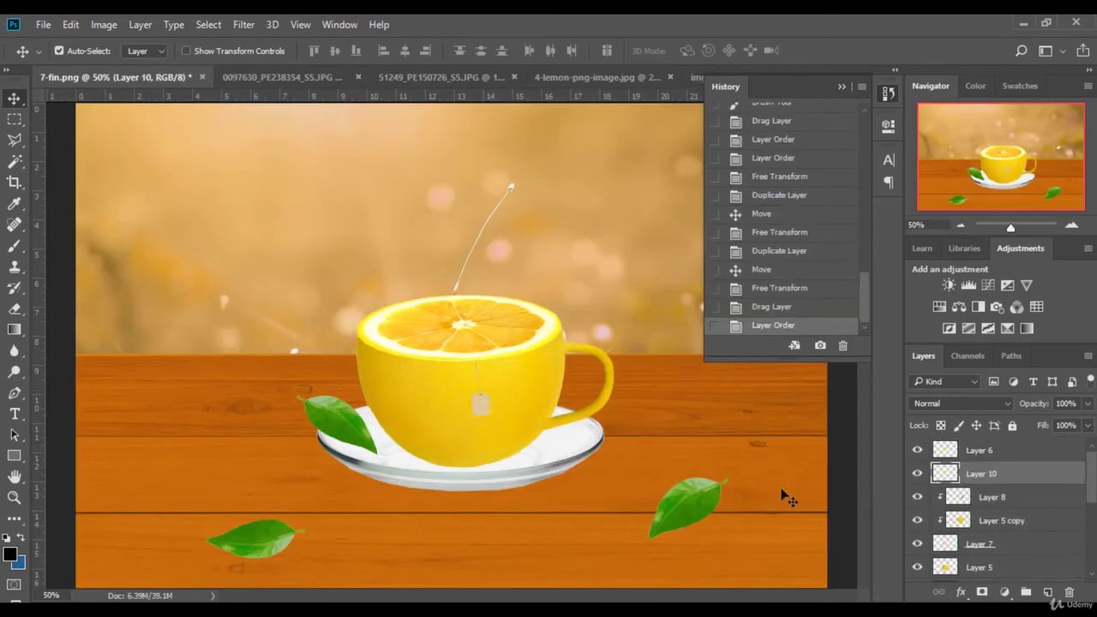
{"action": "mouse_move", "coordinate": [487, 409]}
{"action": "left_mouse_down"}
{"action": "mouse_move", "coordinate": [506, 421]}
{"action": "mouse_move", "coordinate": [497, 412]}
{"action": "left_mouse_up"}
{"action": "left_click_drag", "start_coordinate": [530, 447], "coordinate": [502, 421]}
{"action": "left_click", "coordinate": [276, 52]}
{"action": "key", "text": "Return"}
{"action": "left_click_drag", "start_coordinate": [1005, 476], "coordinate": [1005, 459]}
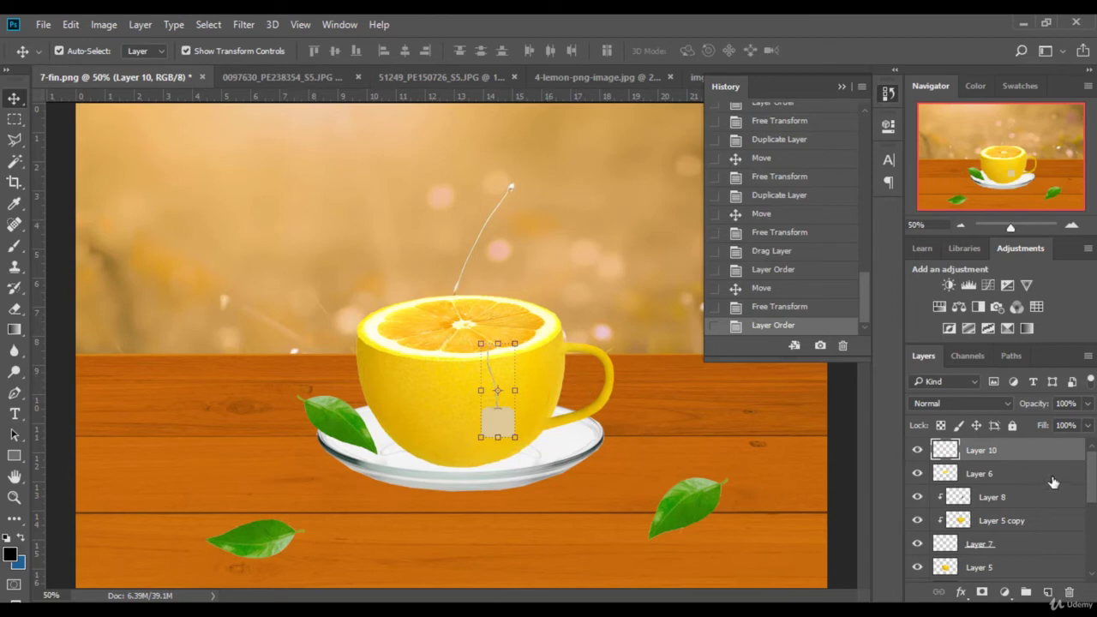
{"action": "left_click", "coordinate": [186, 50]}
Raise the tag about 14 px and rotate it slightly with Free Transform.
{"action": "left_click_drag", "start_coordinate": [497, 416], "coordinate": [497, 405]}
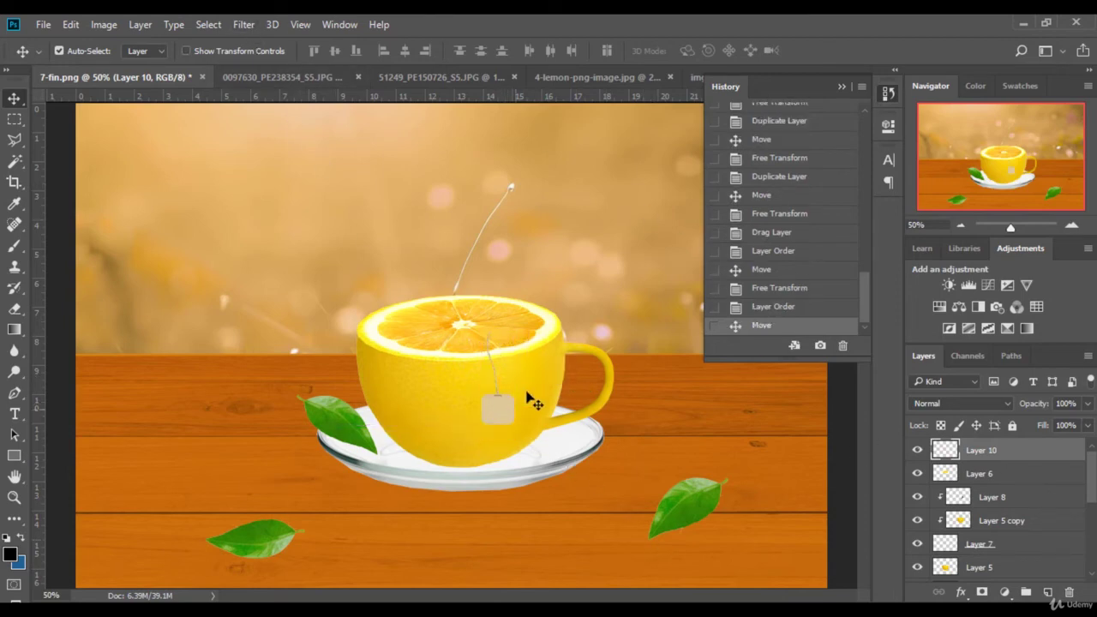
{"action": "left_click", "coordinate": [269, 53]}
{"action": "mouse_move", "coordinate": [534, 372]}
{"action": "left_mouse_down"}
{"action": "mouse_move", "coordinate": [540, 358]}
{"action": "mouse_move", "coordinate": [534, 380]}
{"action": "left_mouse_up"}
{"action": "key", "text": "Return"}
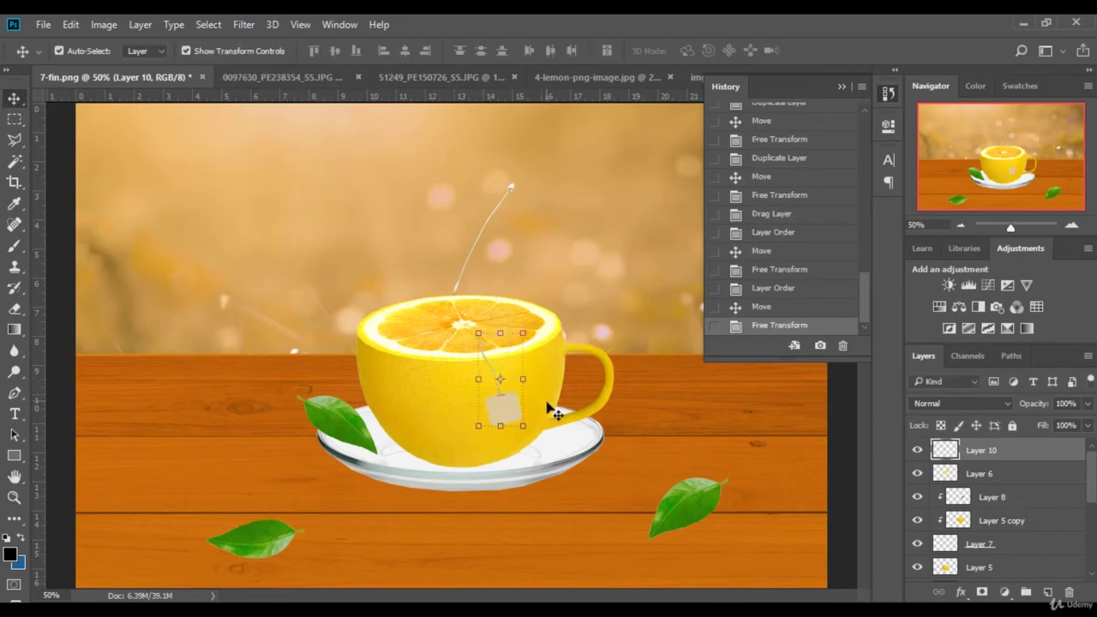
{"action": "left_click", "coordinate": [186, 52]}
Open 1000004_2 from folder 7 in Photoshop through Photo Viewer's Open With menu.
{"action": "key", "text": "alt+Tab"}
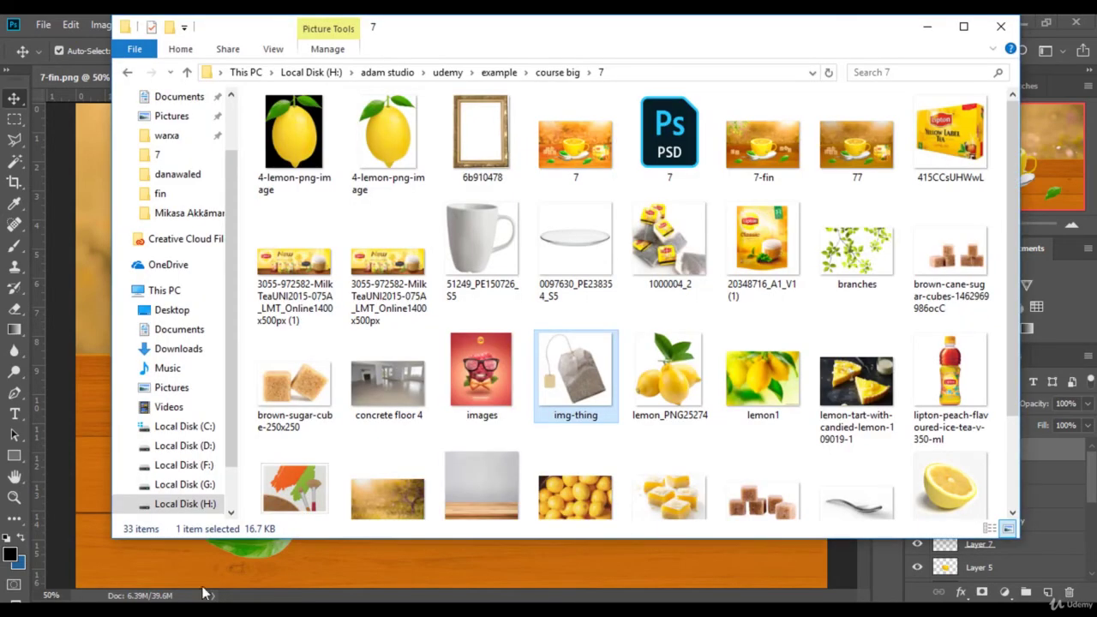
{"action": "double_click", "coordinate": [650, 268]}
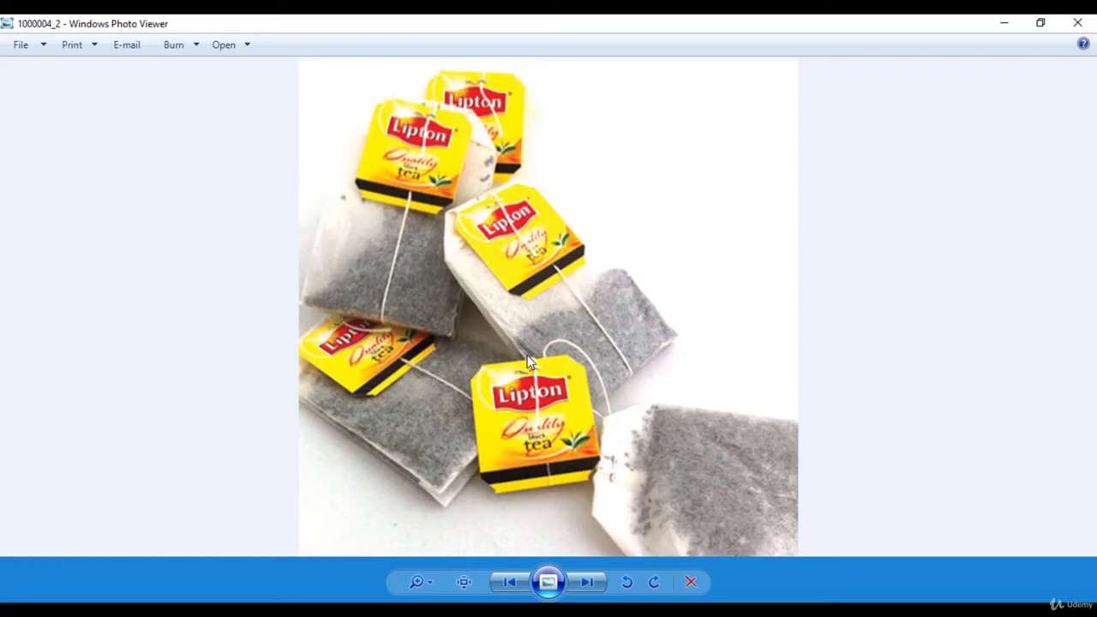
{"action": "right_click", "coordinate": [555, 416]}
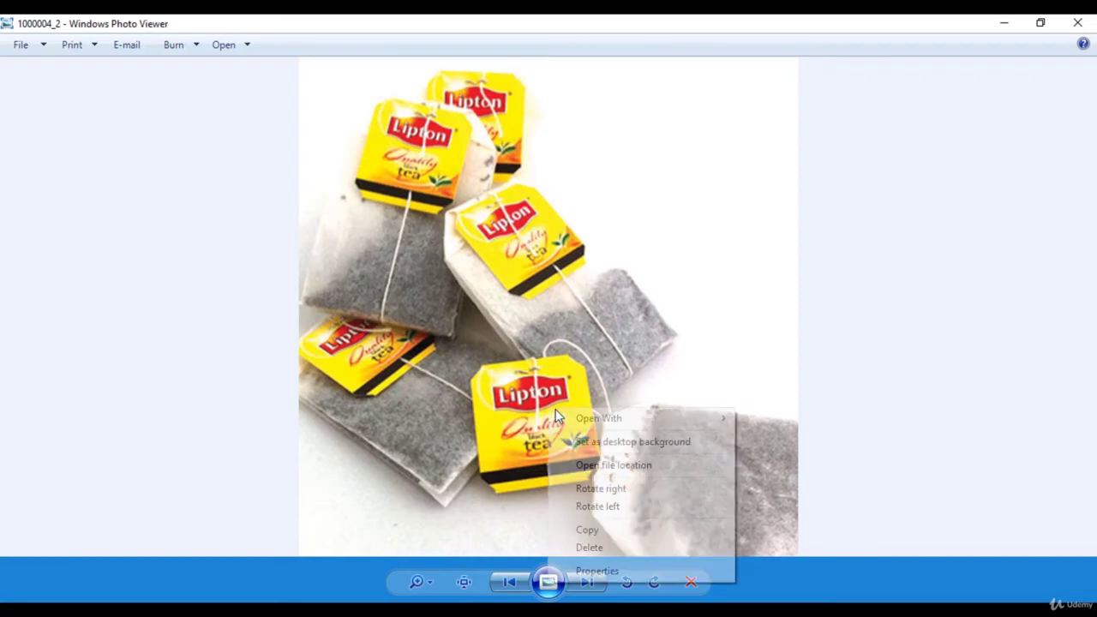
{"action": "mouse_move", "coordinate": [677, 418]}
{"action": "left_click", "coordinate": [823, 506]}
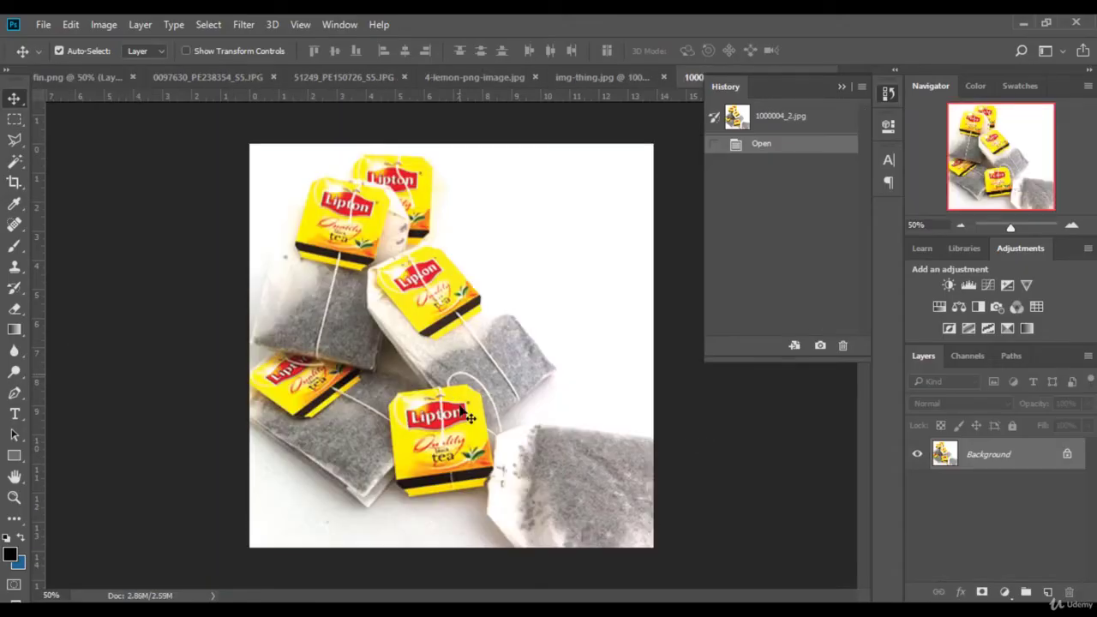
Copy the bottom Lipton tag onto a new layer and close img-thing without saving.
{"action": "left_click", "coordinate": [14, 139]}
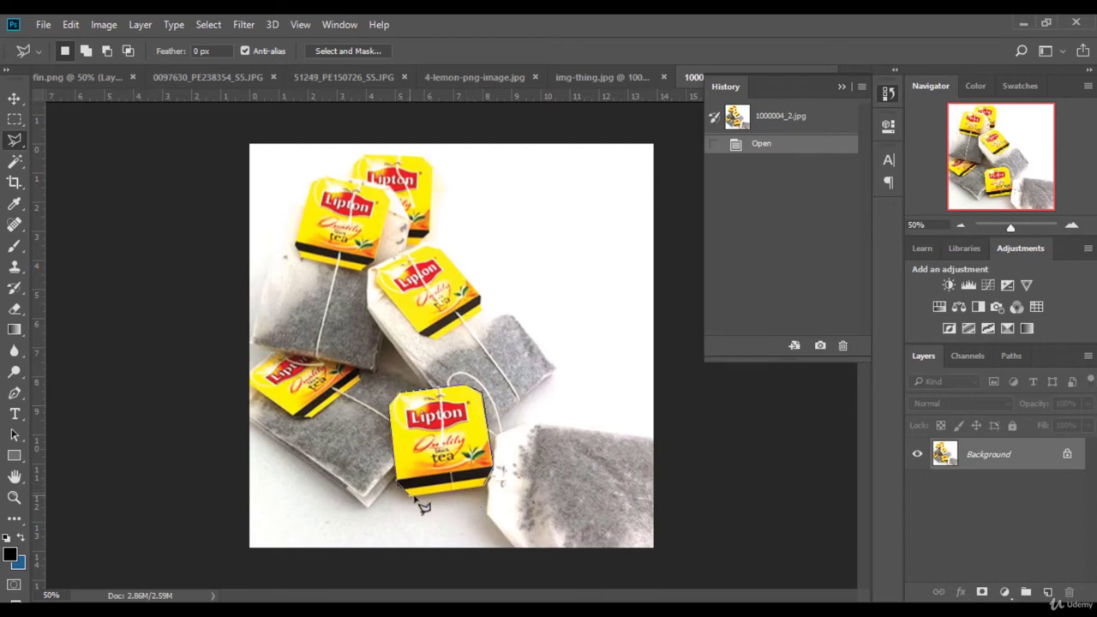
{"action": "double_click", "coordinate": [489, 490]}
{"action": "right_click", "coordinate": [429, 437]}
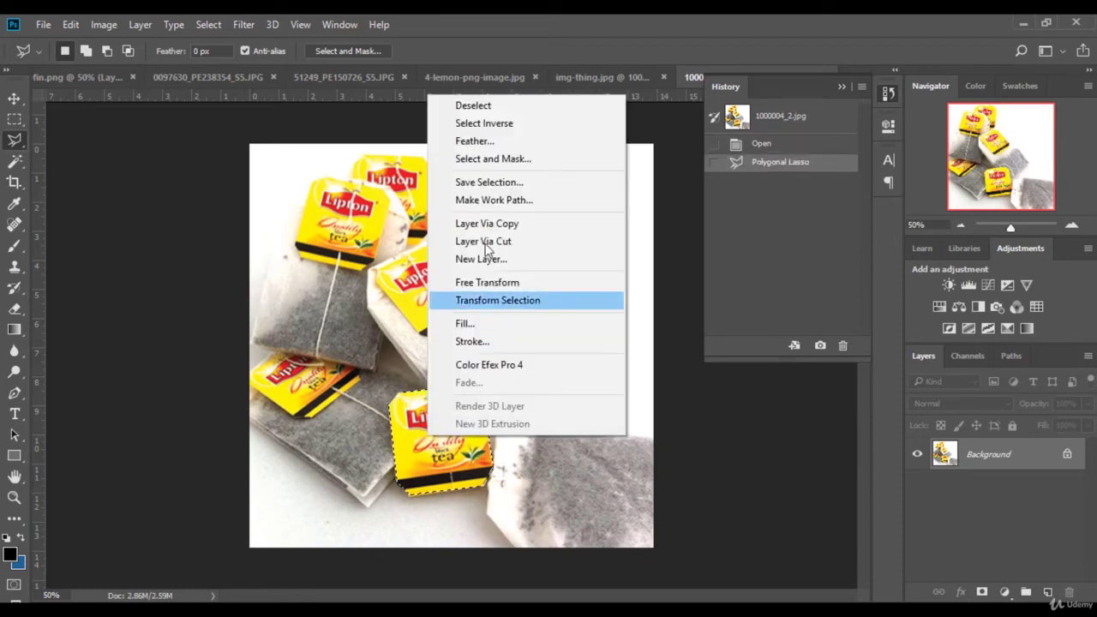
{"action": "left_click", "coordinate": [450, 225]}
{"action": "key", "text": "v"}
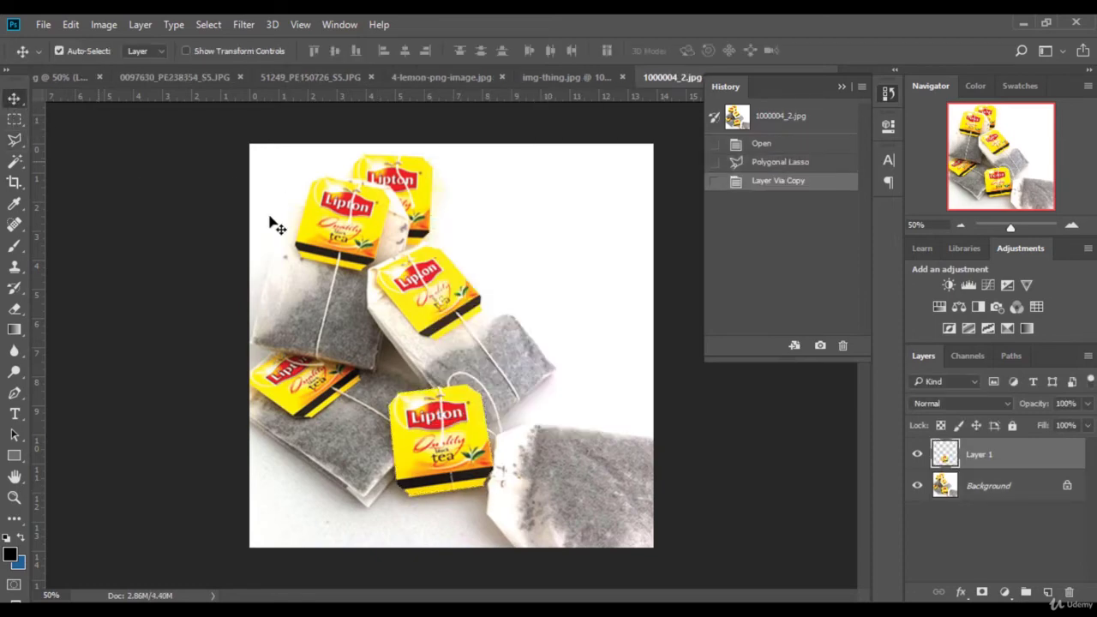
{"action": "left_click", "coordinate": [622, 77]}
{"action": "left_click", "coordinate": [548, 253]}
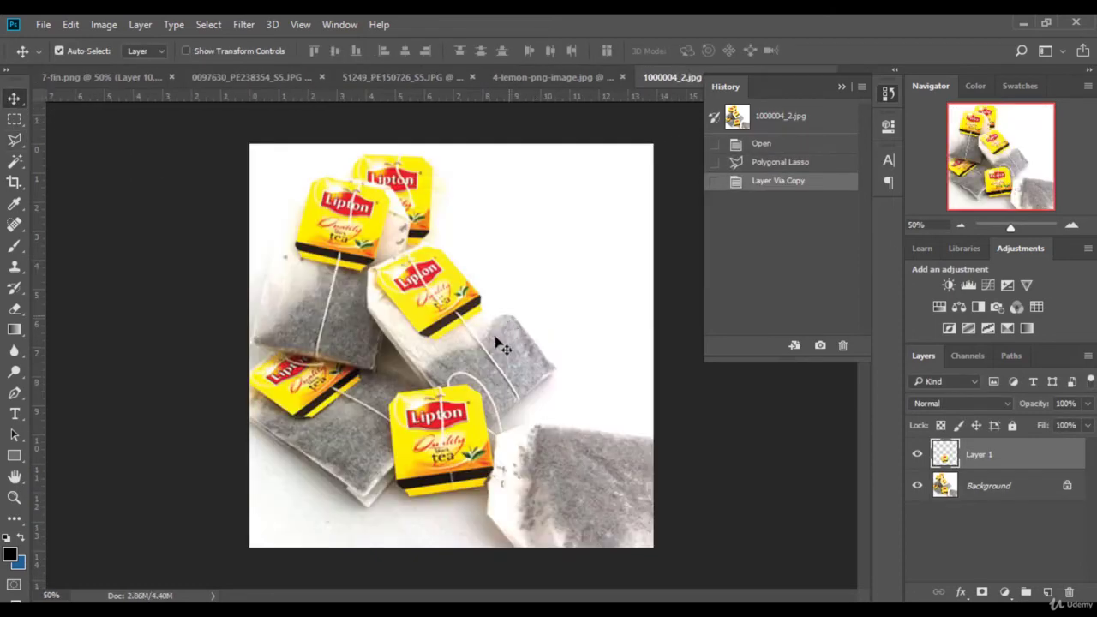
Bring the Lipton tag into 7-fin and delete the stray pixels beside it.
{"action": "left_click_drag", "start_coordinate": [461, 414], "coordinate": [536, 409]}
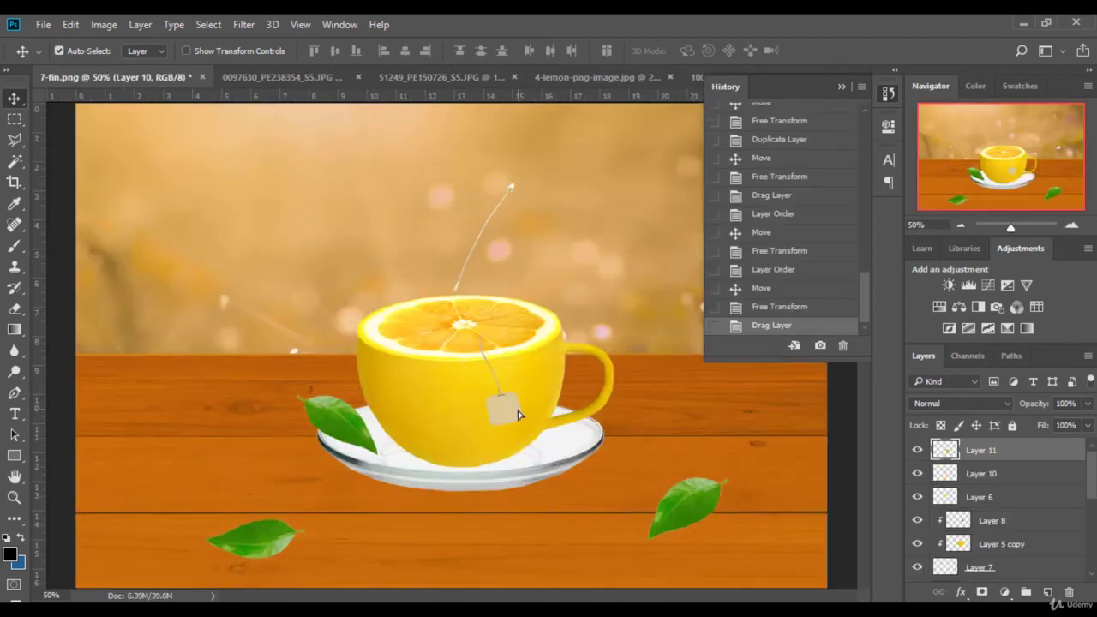
{"action": "left_click", "coordinate": [1024, 227]}
{"action": "left_click_drag", "start_coordinate": [531, 600], "coordinate": [583, 600]}
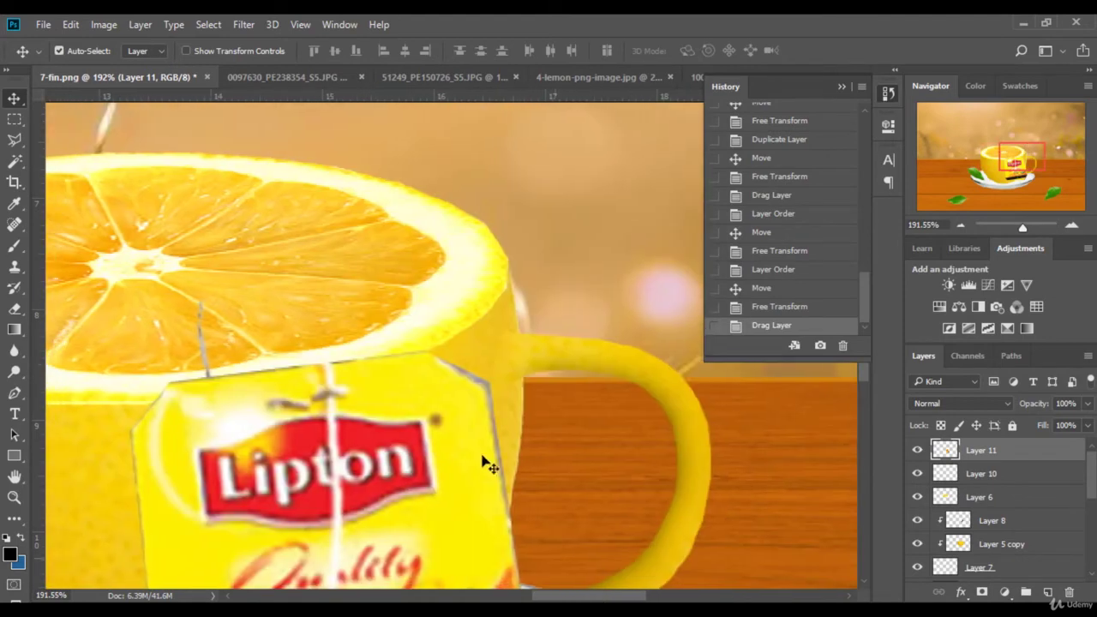
{"action": "scroll", "coordinate": [421, 399], "scroll_direction": "down", "scroll_amount": 5}
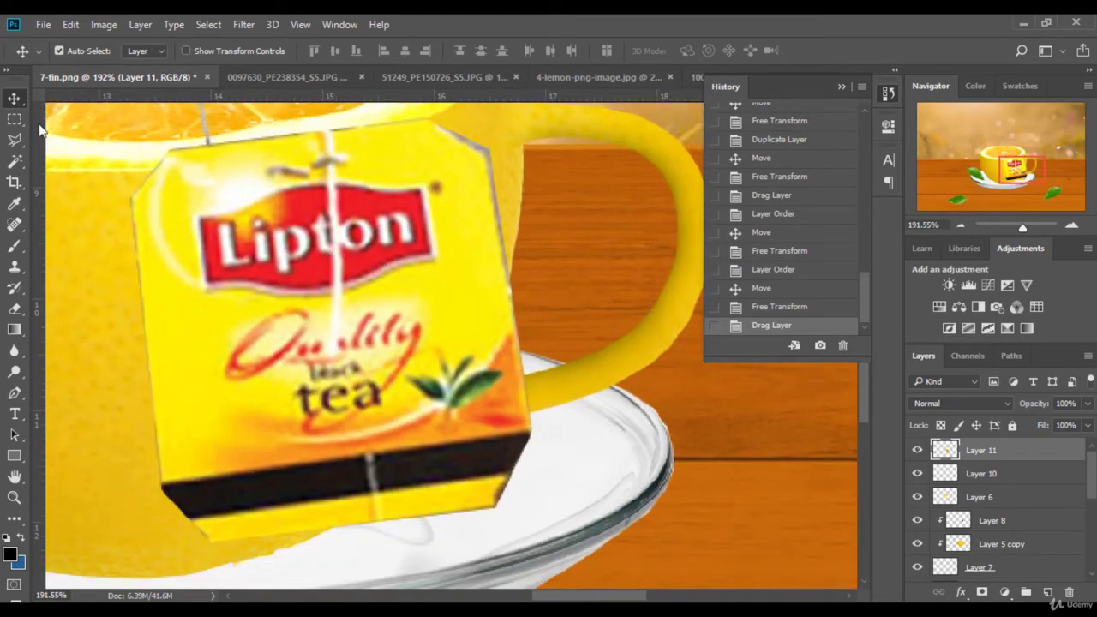
{"action": "left_click", "coordinate": [14, 139]}
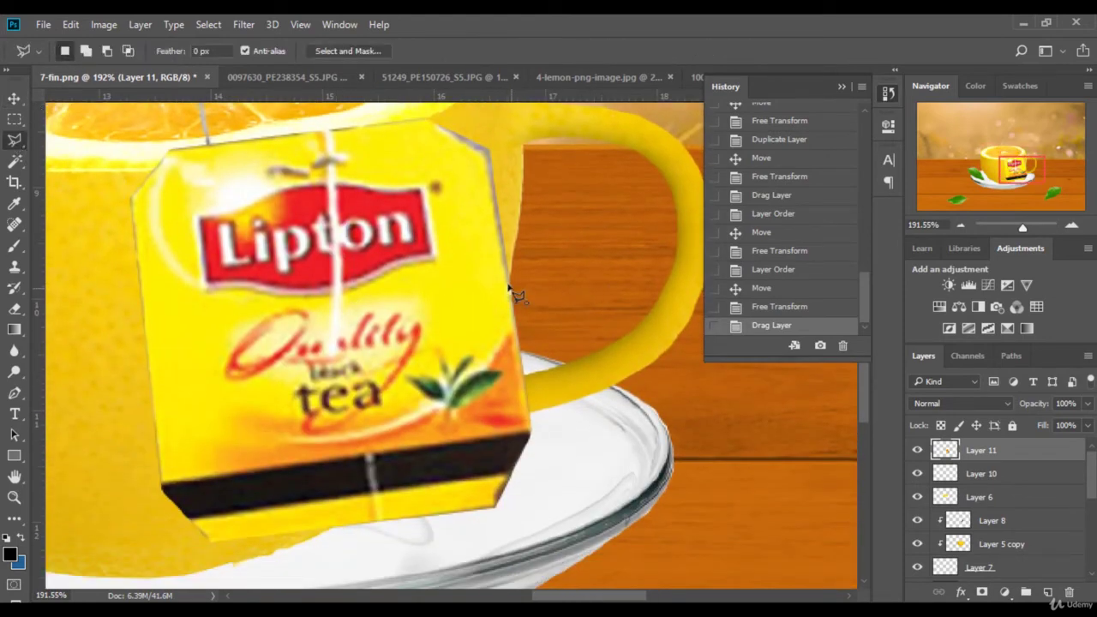
{"action": "left_click", "coordinate": [486, 153]}
{"action": "left_click", "coordinate": [423, 115]}
{"action": "left_click", "coordinate": [541, 115]}
{"action": "left_click", "coordinate": [549, 270]}
{"action": "left_click", "coordinate": [511, 286]}
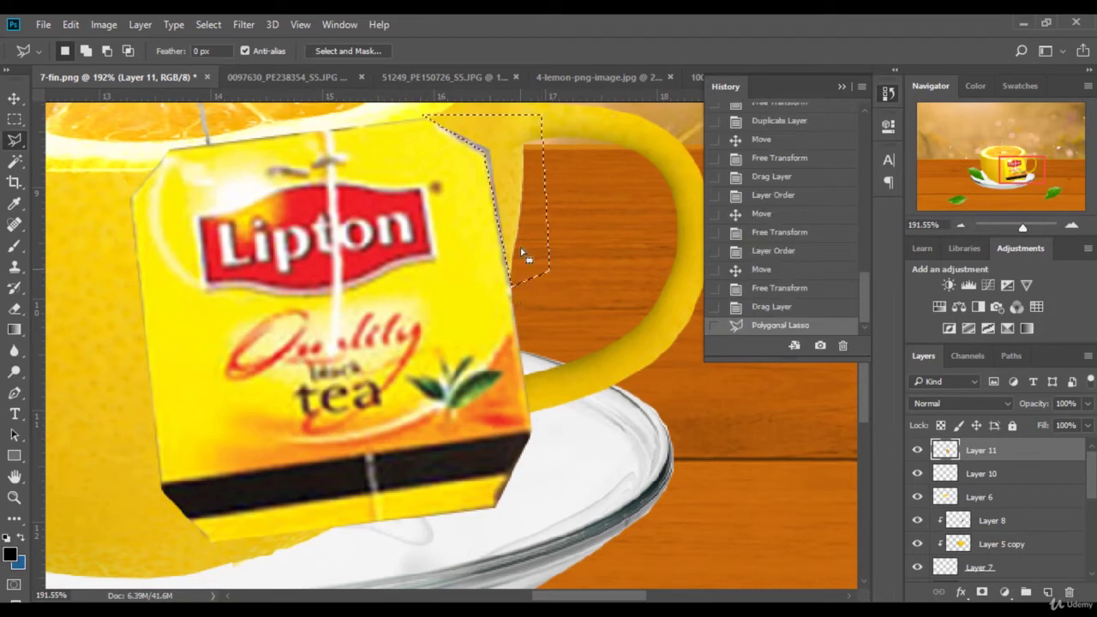
{"action": "key", "text": "Delete"}
{"action": "key", "text": "ctrl+d"}
Shrink the tag to about 39.62% width, shorten it, tilt it slightly, and commit.
{"action": "left_click", "coordinate": [15, 98]}
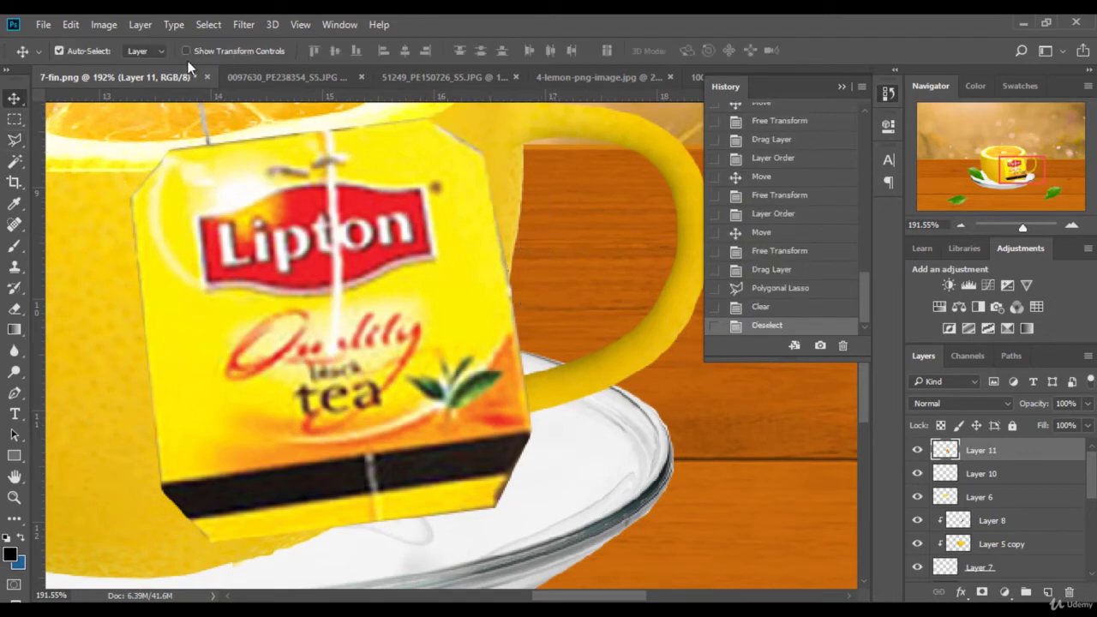
{"action": "left_click", "coordinate": [185, 51]}
{"action": "left_click_drag", "start_coordinate": [528, 131], "coordinate": [333, 364]}
{"action": "left_click_drag", "start_coordinate": [293, 396], "coordinate": [340, 374]}
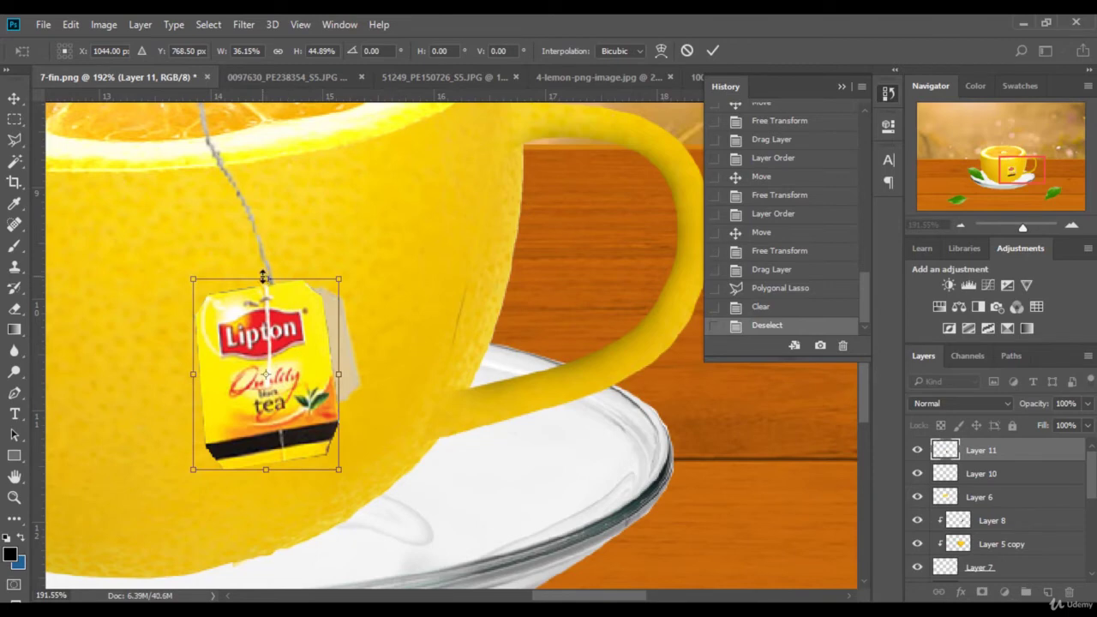
{"action": "left_click_drag", "start_coordinate": [266, 279], "coordinate": [316, 320]}
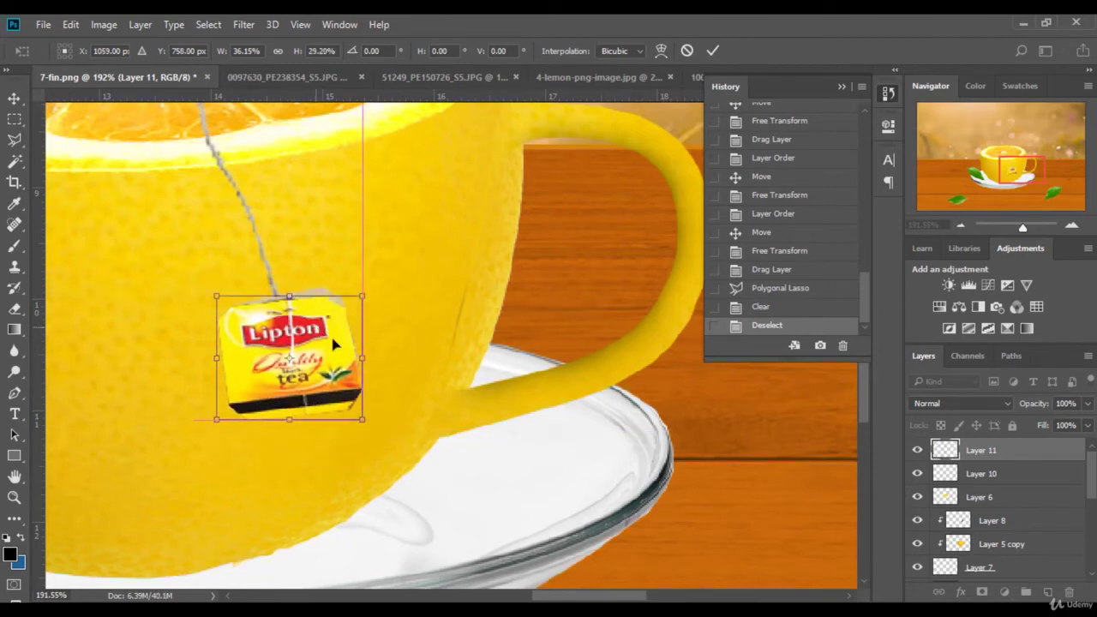
{"action": "left_click_drag", "start_coordinate": [383, 339], "coordinate": [378, 317]}
{"action": "left_click_drag", "start_coordinate": [285, 412], "coordinate": [287, 418]}
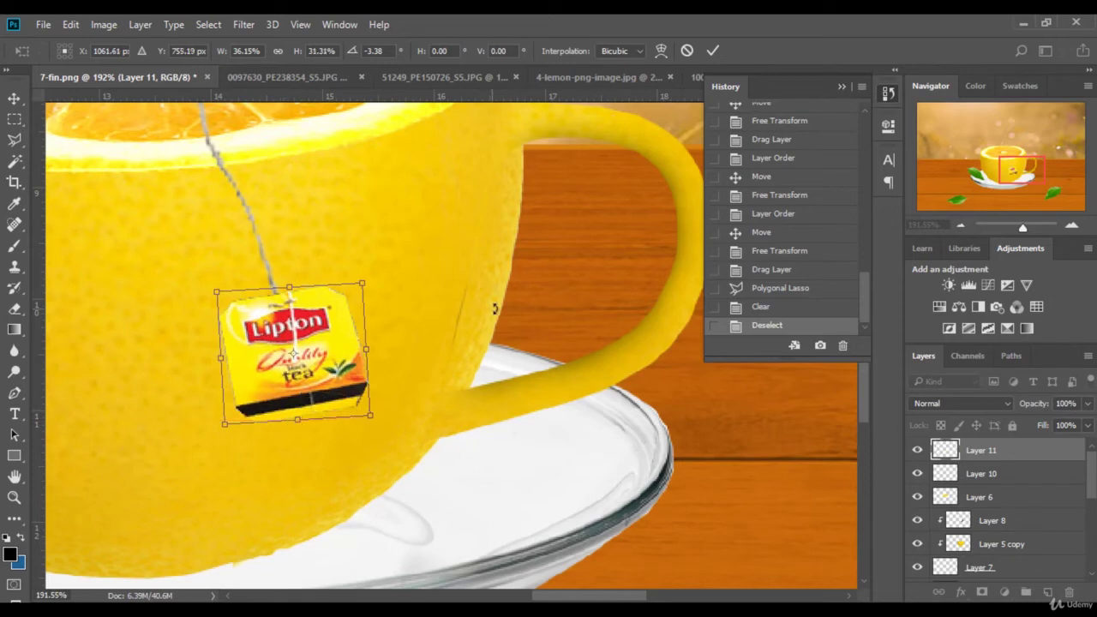
{"action": "key", "text": "Return"}
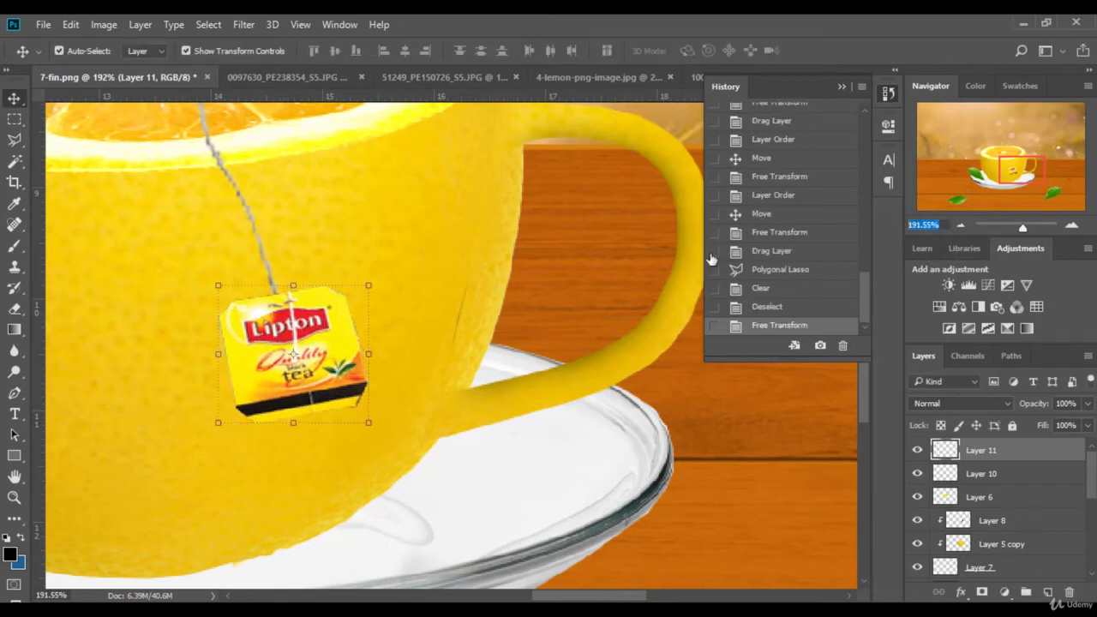
{"action": "key", "text": "ctrl+0"}
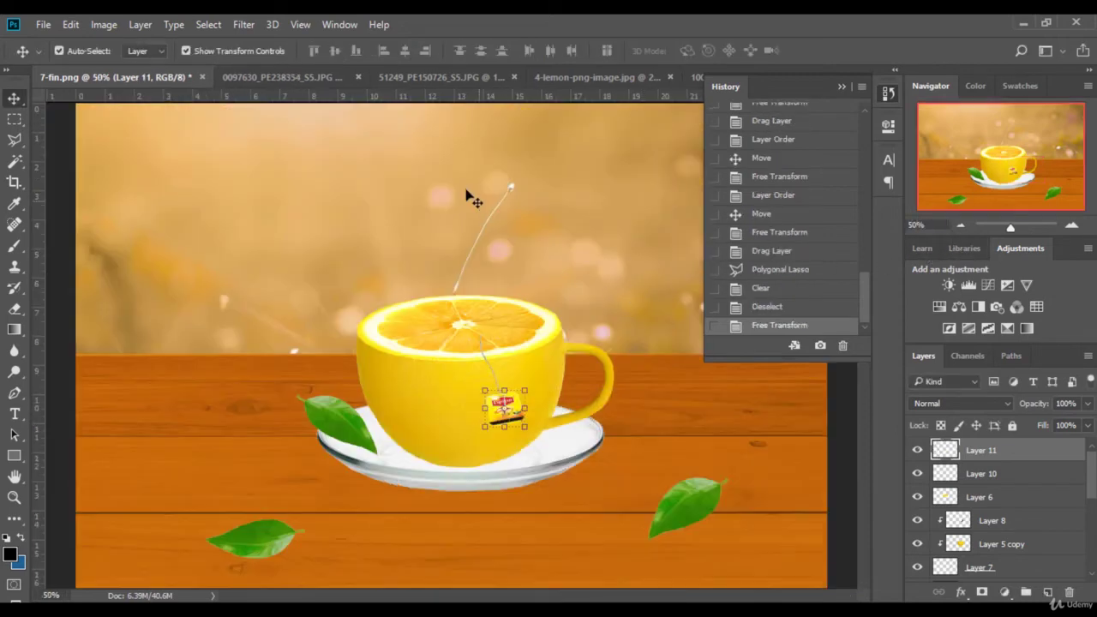
{"action": "left_click", "coordinate": [206, 51]}
Open water_PNG3307 from folder '7' in Photoshop via Photo Viewer's Open With menu.
{"action": "key", "text": "alt+Tab"}
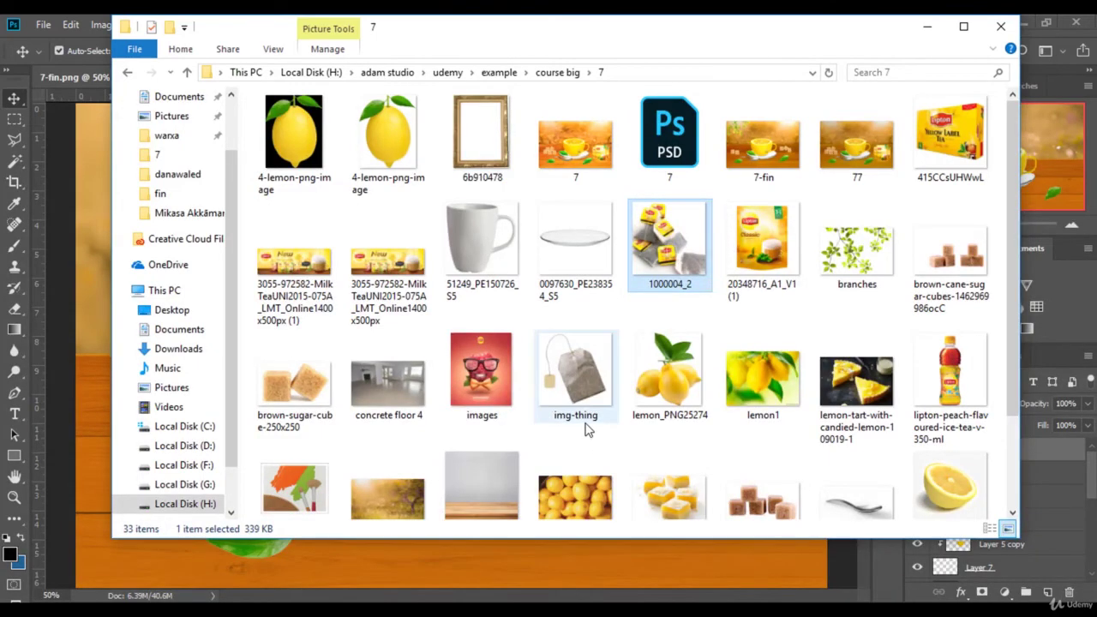
{"action": "scroll", "coordinate": [586, 433], "scroll_direction": "down", "scroll_amount": 2}
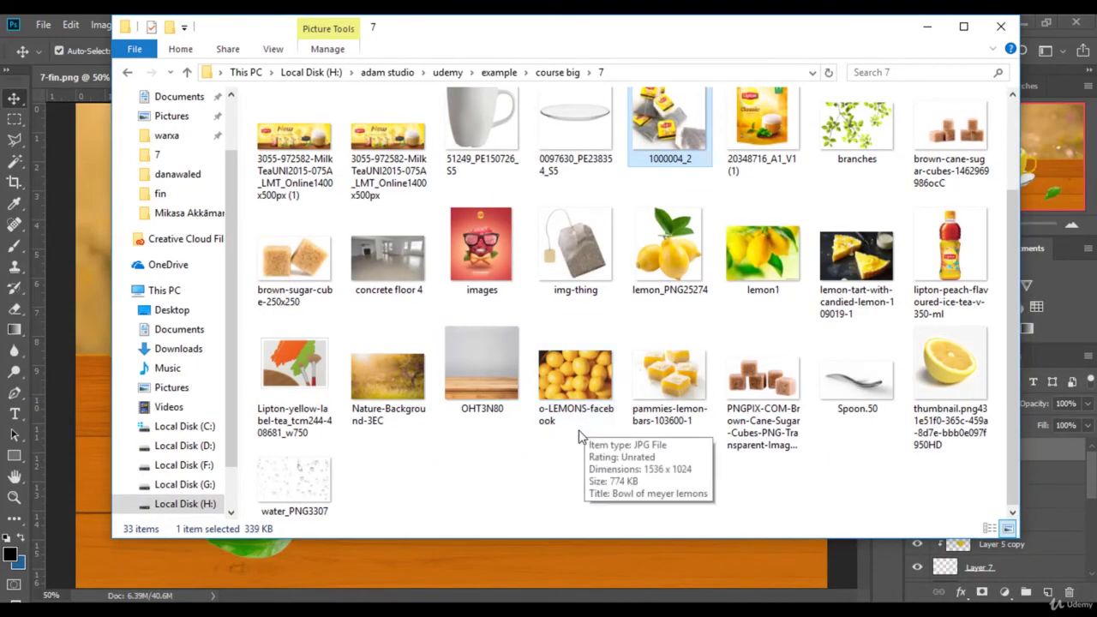
{"action": "scroll", "coordinate": [574, 440], "scroll_direction": "up", "scroll_amount": 2}
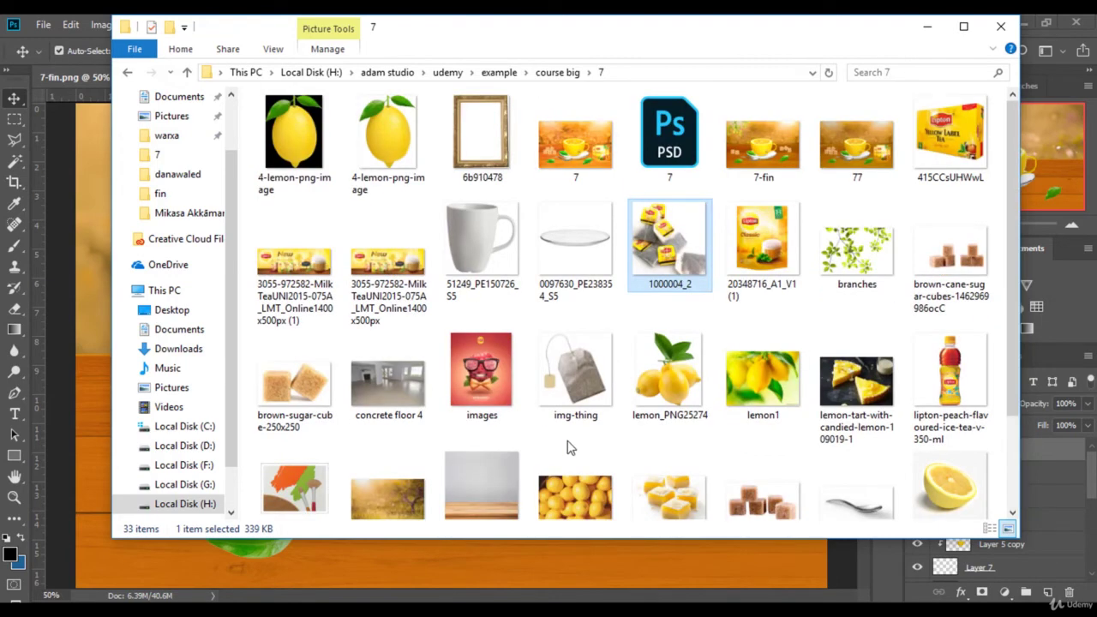
{"action": "scroll", "coordinate": [571, 448], "scroll_direction": "down", "scroll_amount": 2}
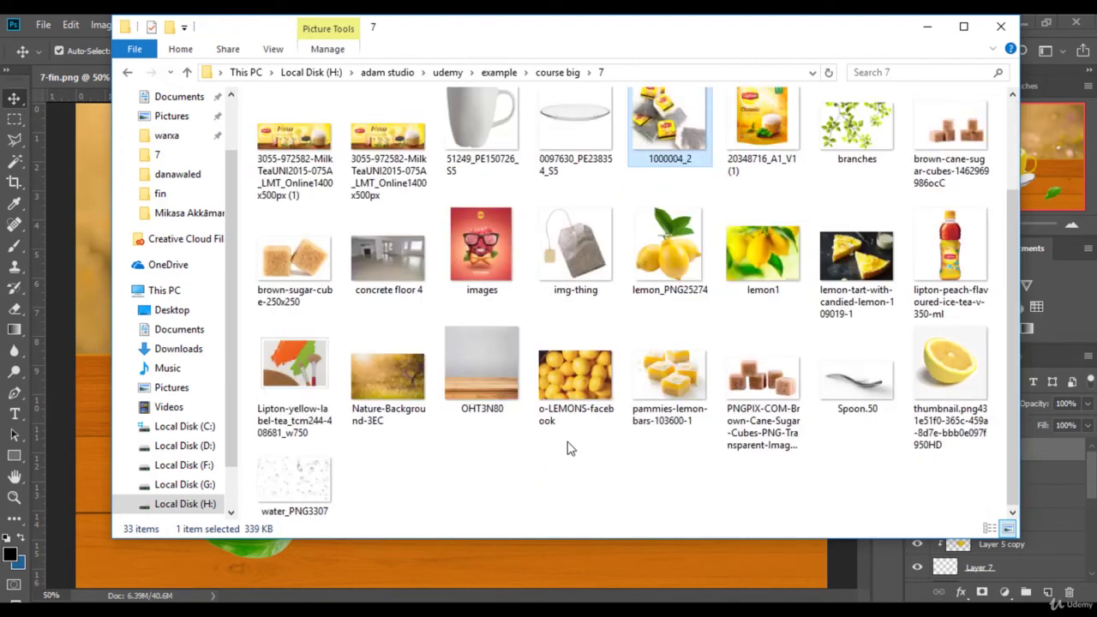
{"action": "left_click", "coordinate": [290, 489]}
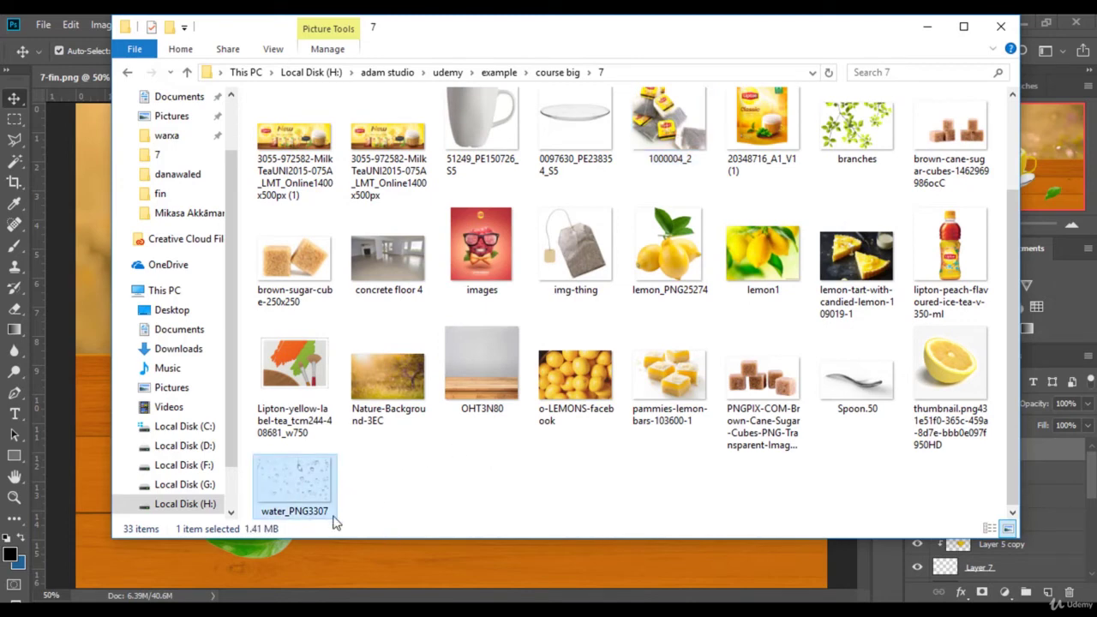
{"action": "double_click", "coordinate": [305, 487]}
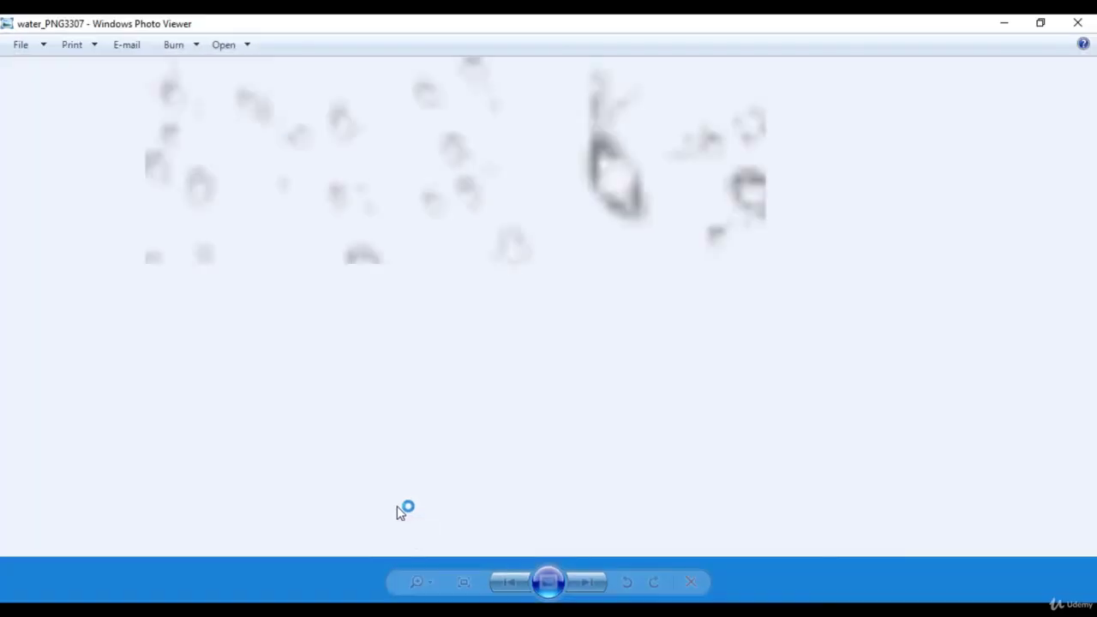
{"action": "right_click", "coordinate": [460, 259]}
{"action": "right_click", "coordinate": [347, 197]}
{"action": "right_click", "coordinate": [352, 200]}
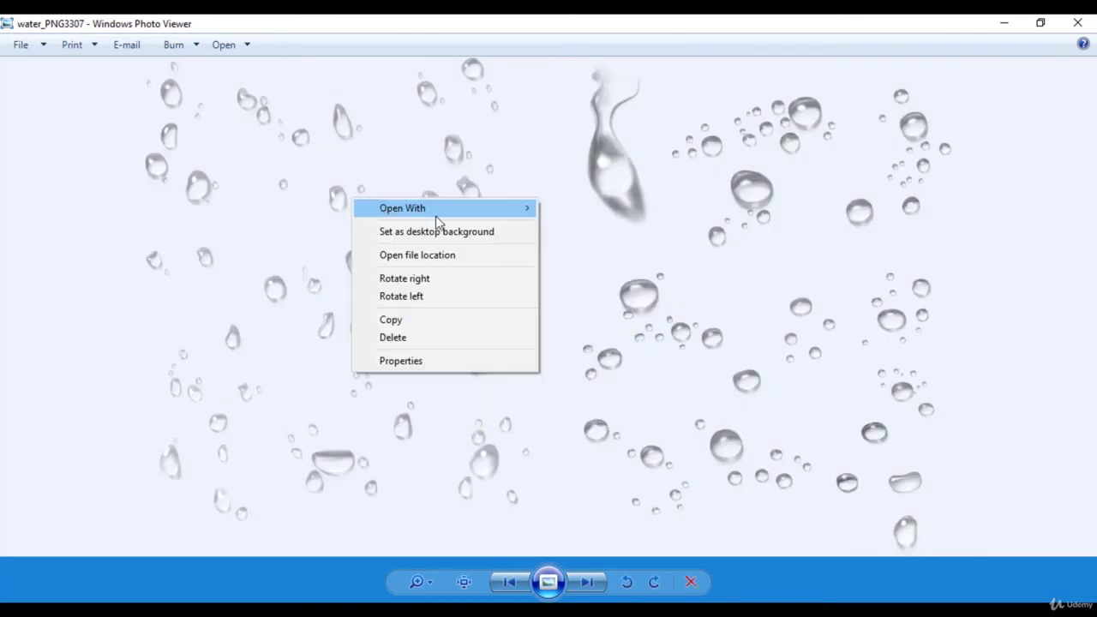
{"action": "mouse_move", "coordinate": [492, 220]}
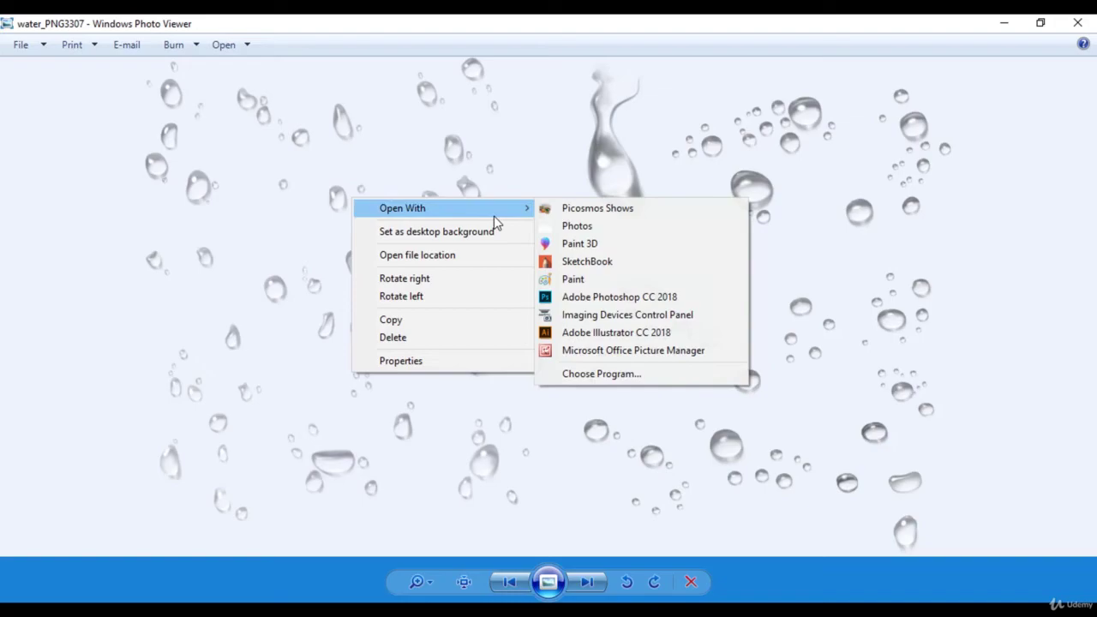
{"action": "left_click", "coordinate": [569, 297]}
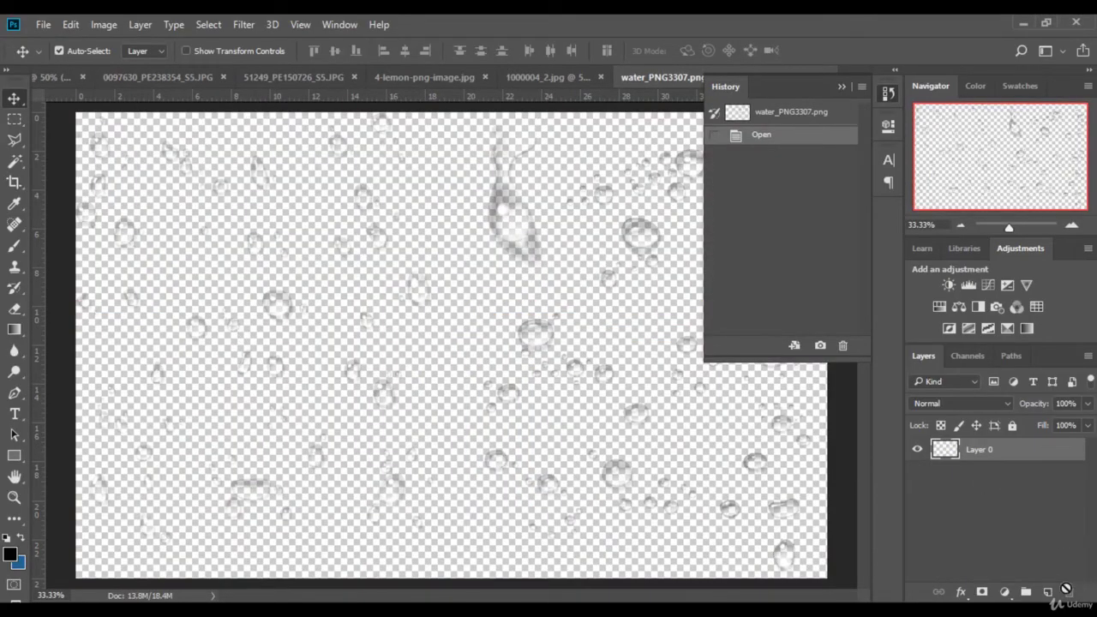
Add a new layer beneath Layer 0 and draw a rectangle covering the whole canvas.
{"action": "left_click", "coordinate": [1047, 592]}
{"action": "left_click_drag", "start_coordinate": [1053, 459], "coordinate": [1047, 480]}
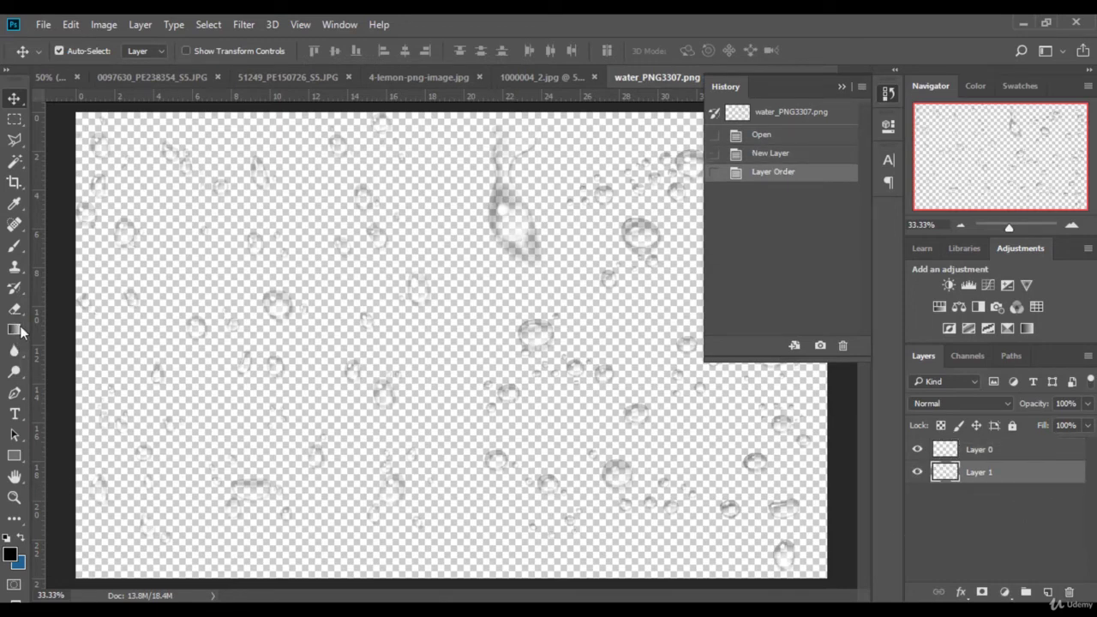
{"action": "left_click", "coordinate": [21, 334]}
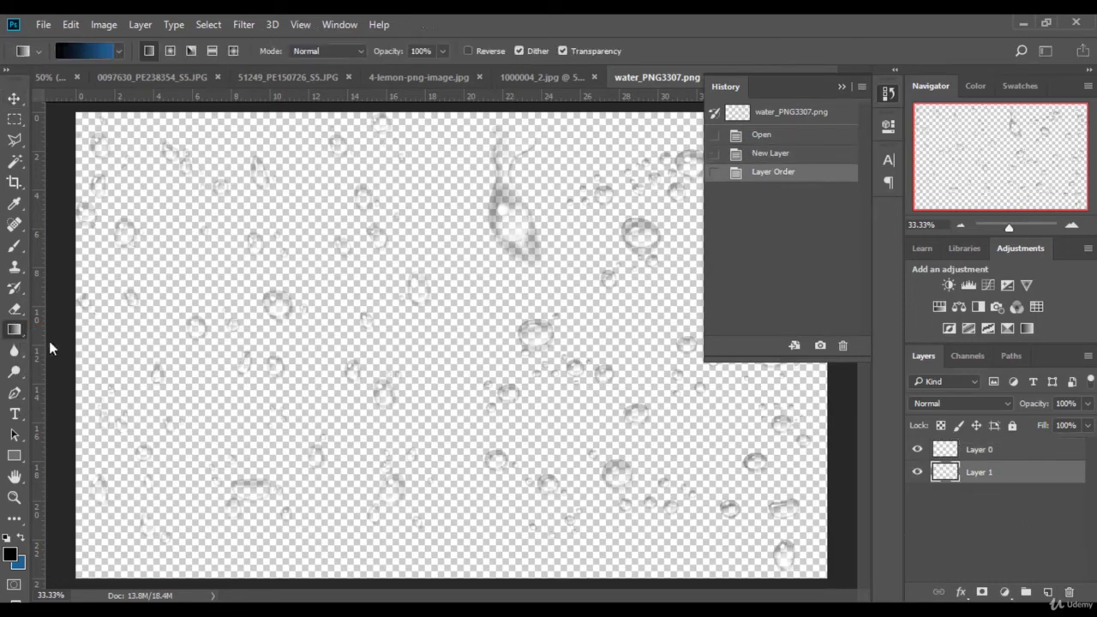
{"action": "key", "text": "shift+g"}
{"action": "right_click", "coordinate": [25, 338]}
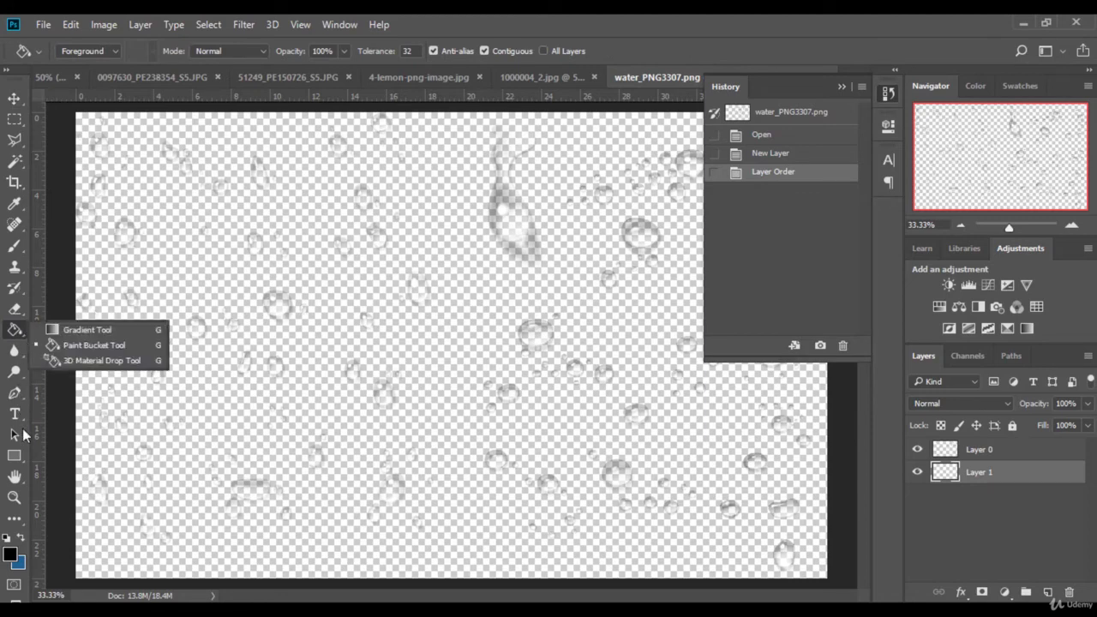
{"action": "left_click", "coordinate": [23, 460]}
{"action": "left_click_drag", "start_coordinate": [72, 113], "coordinate": [842, 585]}
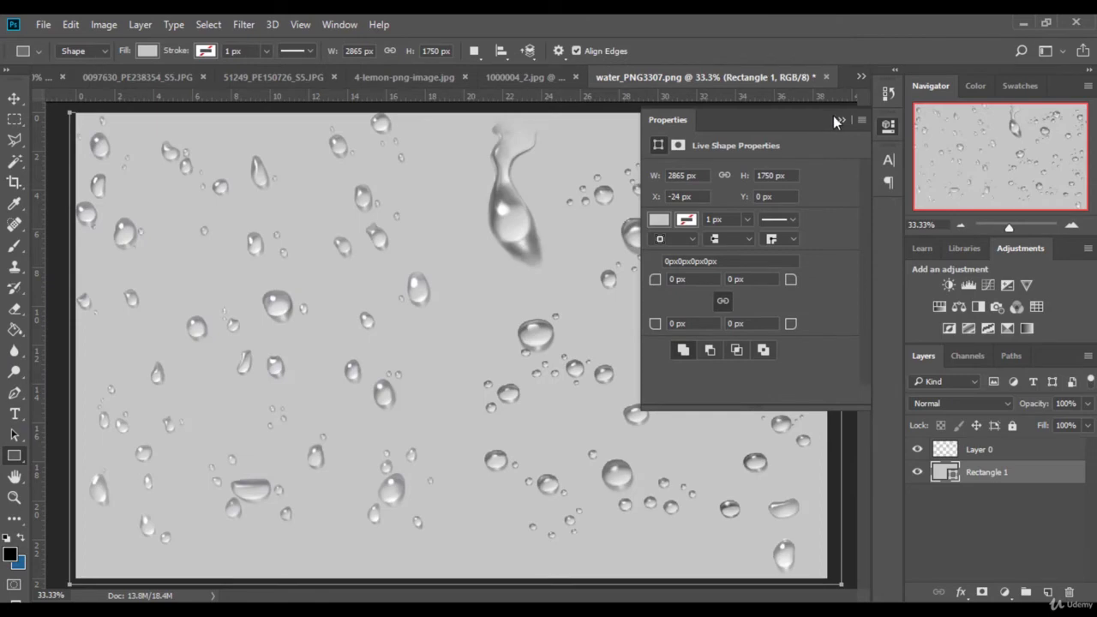
{"action": "left_click", "coordinate": [838, 121]}
Set the rectangle's fill colour to orange #d87218.
{"action": "double_click", "coordinate": [939, 474]}
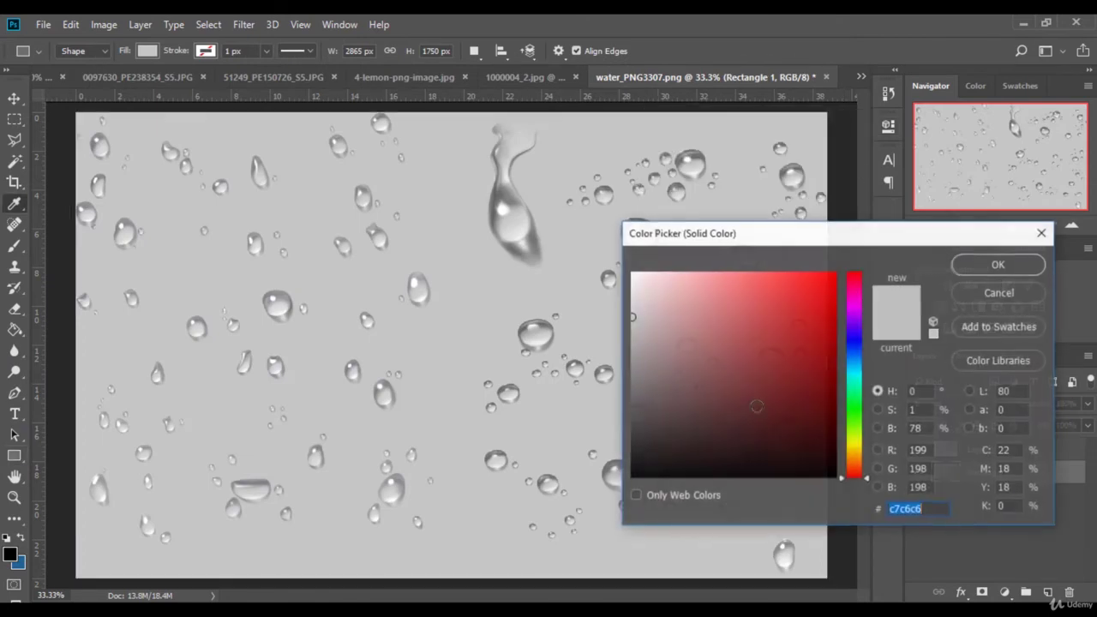
{"action": "type", "text": "832828"}
{"action": "left_click", "coordinate": [825, 373]}
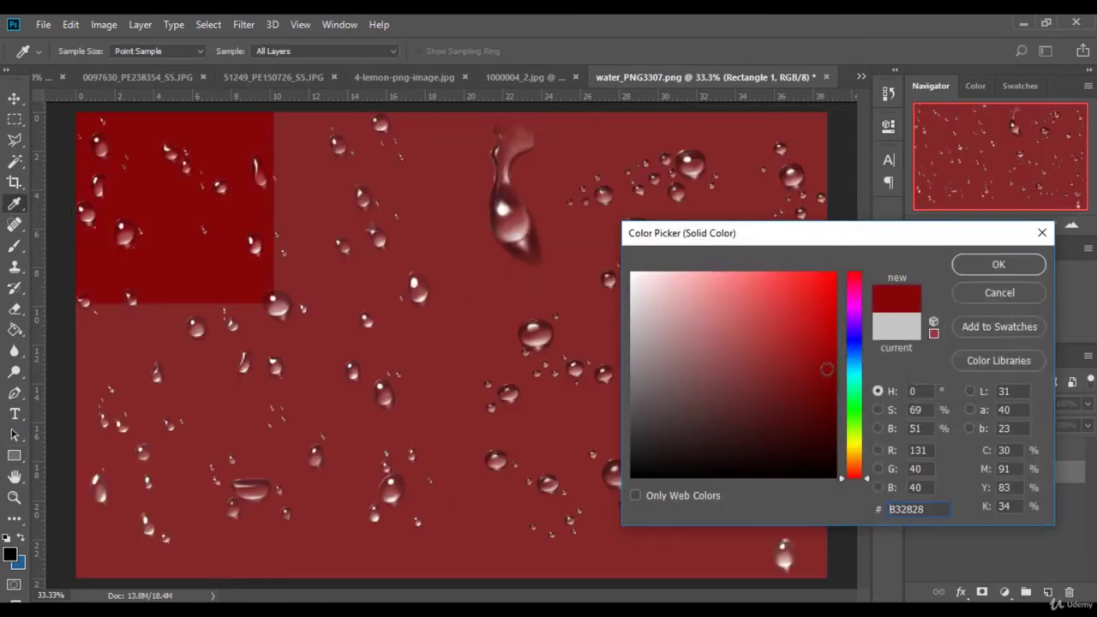
{"action": "left_click", "coordinate": [825, 330]}
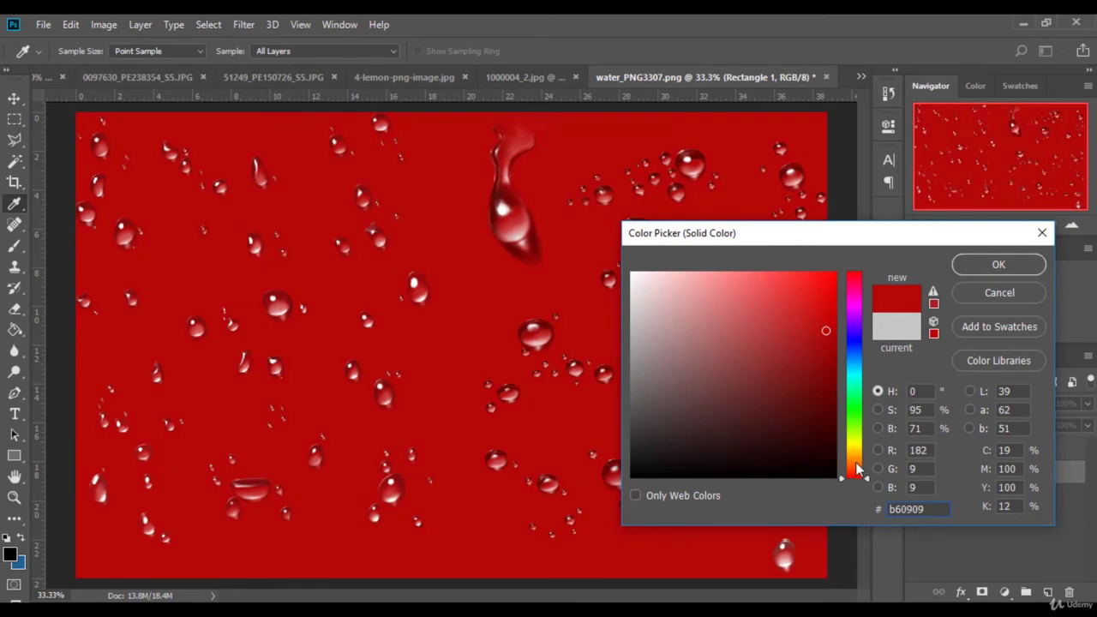
{"action": "left_click_drag", "start_coordinate": [857, 470], "coordinate": [857, 463]}
{"action": "left_click", "coordinate": [818, 302]}
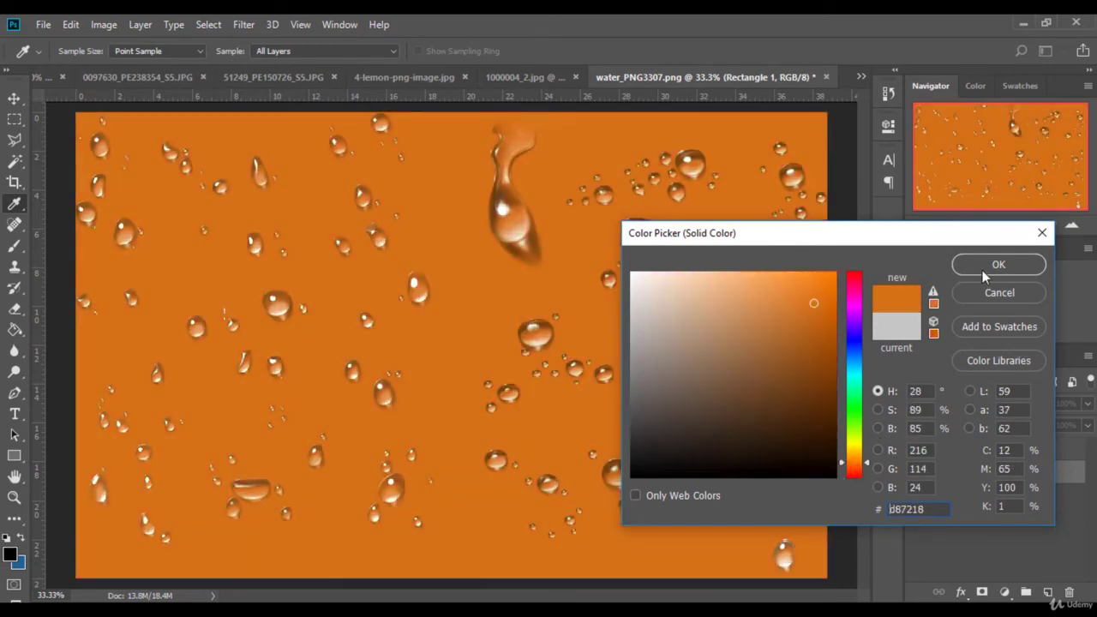
{"action": "left_click", "coordinate": [997, 265]}
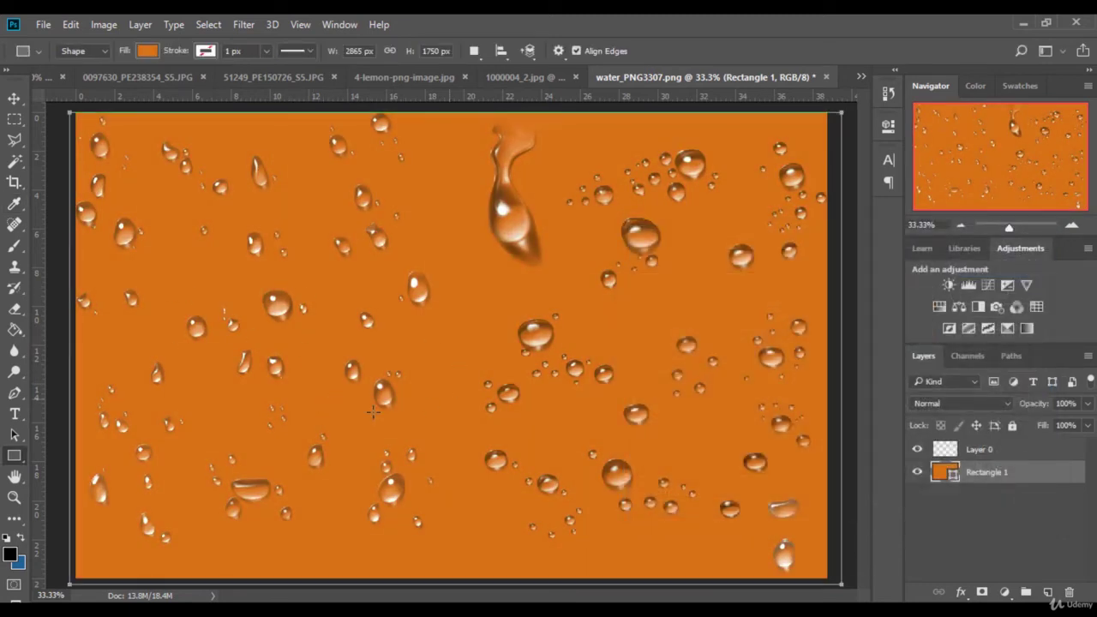
Select the water-drops layer, Layer 0, ready to outline a drop cluster.
{"action": "left_click", "coordinate": [15, 119]}
{"action": "left_click", "coordinate": [980, 452]}
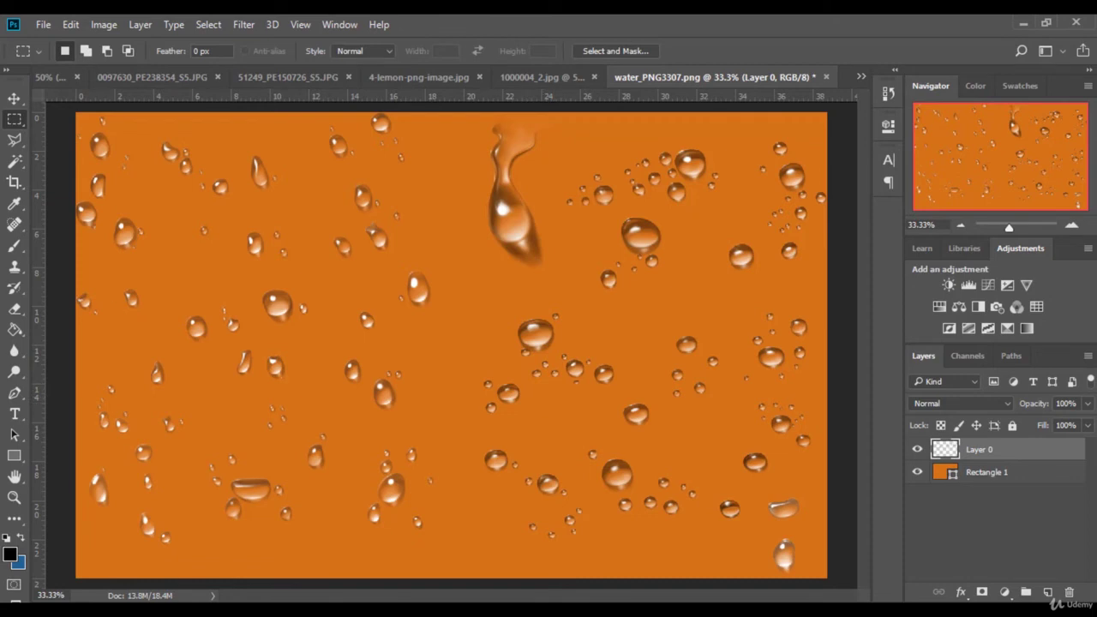
{"action": "left_click", "coordinate": [14, 140]}
Outline a cluster of water drops with the Polygonal Lasso and copy it to a new layer.
{"action": "left_click", "coordinate": [470, 419]}
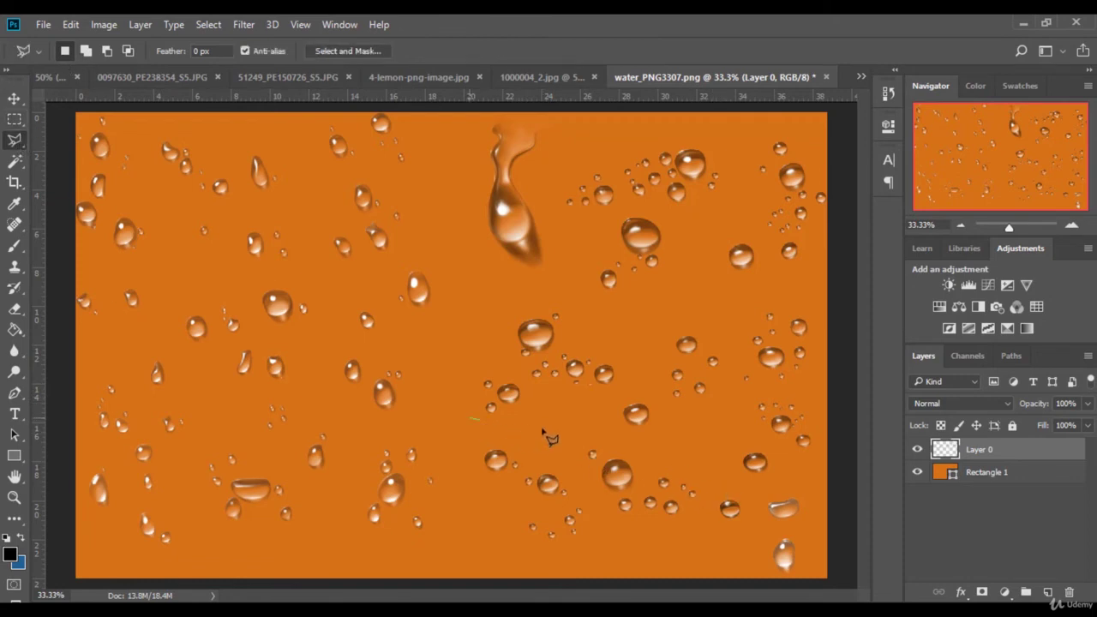
{"action": "left_click", "coordinate": [562, 418]}
{"action": "left_click", "coordinate": [635, 371]}
{"action": "left_click", "coordinate": [558, 285]}
{"action": "left_click", "coordinate": [503, 315]}
{"action": "left_click", "coordinate": [475, 368]}
{"action": "left_click", "coordinate": [473, 420]}
{"action": "right_click", "coordinate": [563, 358]}
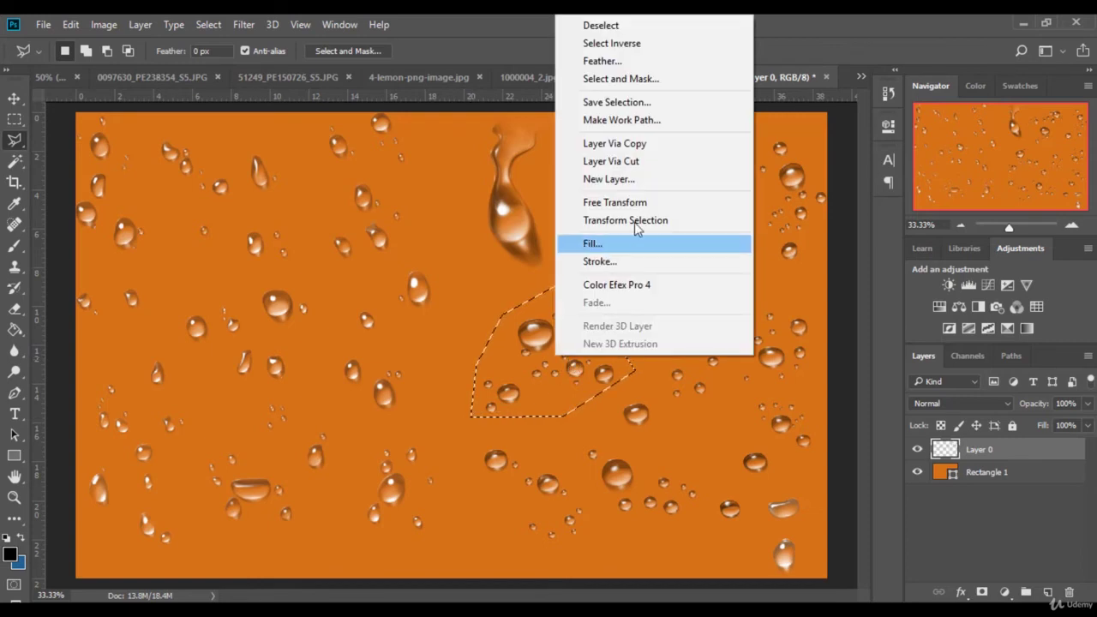
{"action": "left_click", "coordinate": [638, 145]}
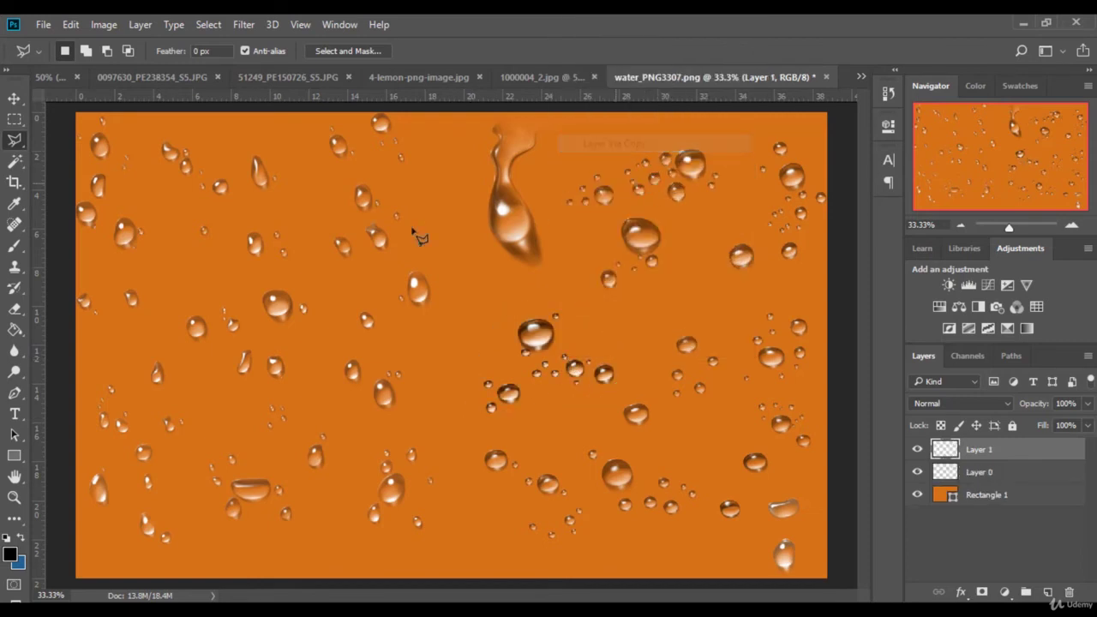
Close the plate and mug documents without saving, then drag the drops layer into 7-fin.png.
{"action": "left_click", "coordinate": [14, 99]}
{"action": "left_click", "coordinate": [217, 77]}
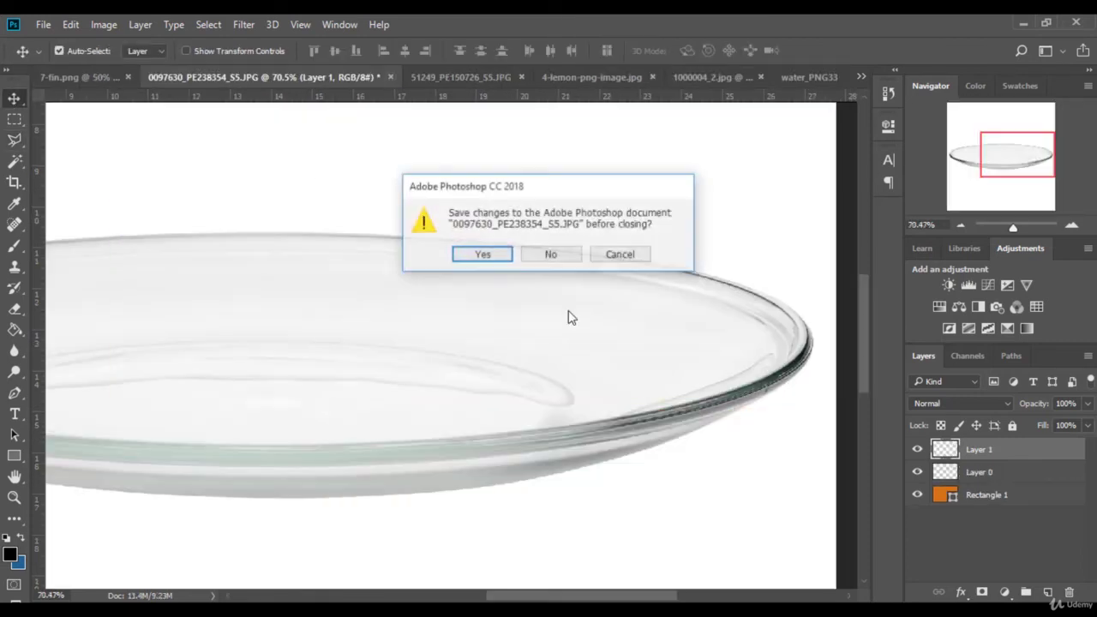
{"action": "left_click", "coordinate": [564, 258]}
{"action": "left_click", "coordinate": [311, 76]}
{"action": "key", "text": "ctrl+w"}
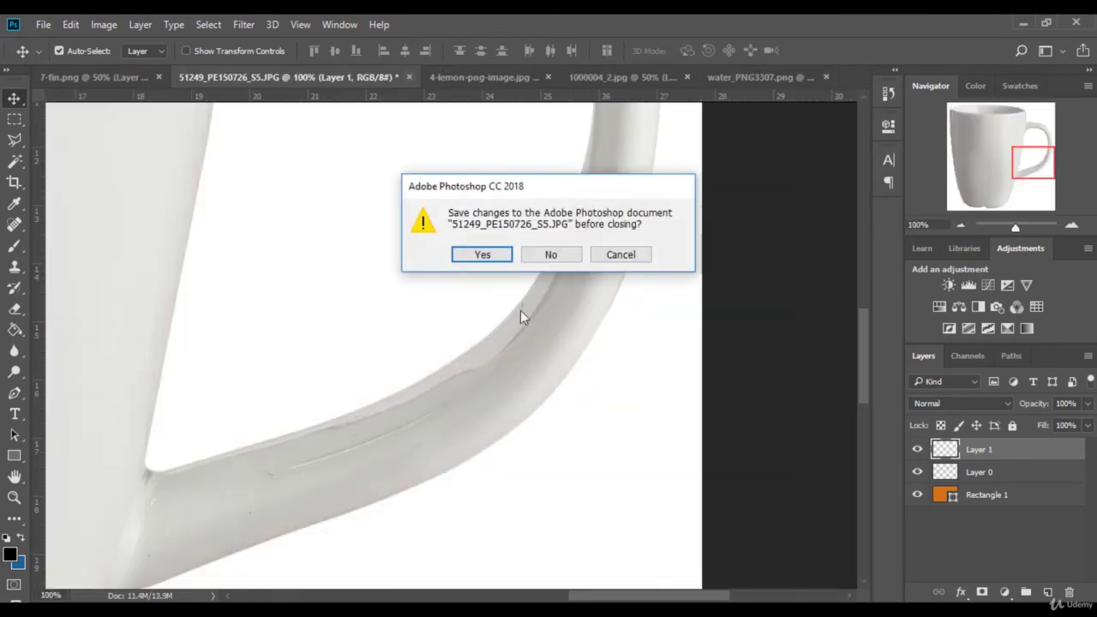
{"action": "left_click", "coordinate": [560, 255]}
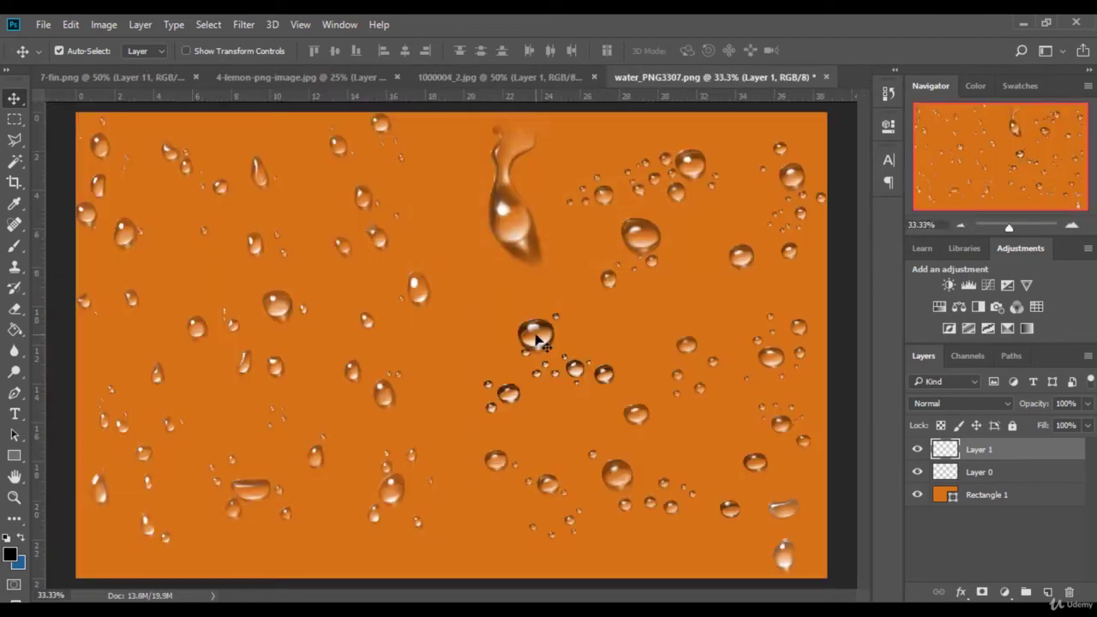
{"action": "left_click_drag", "start_coordinate": [534, 331], "coordinate": [120, 159]}
{"action": "left_click_drag", "start_coordinate": [104, 77], "coordinate": [534, 409]}
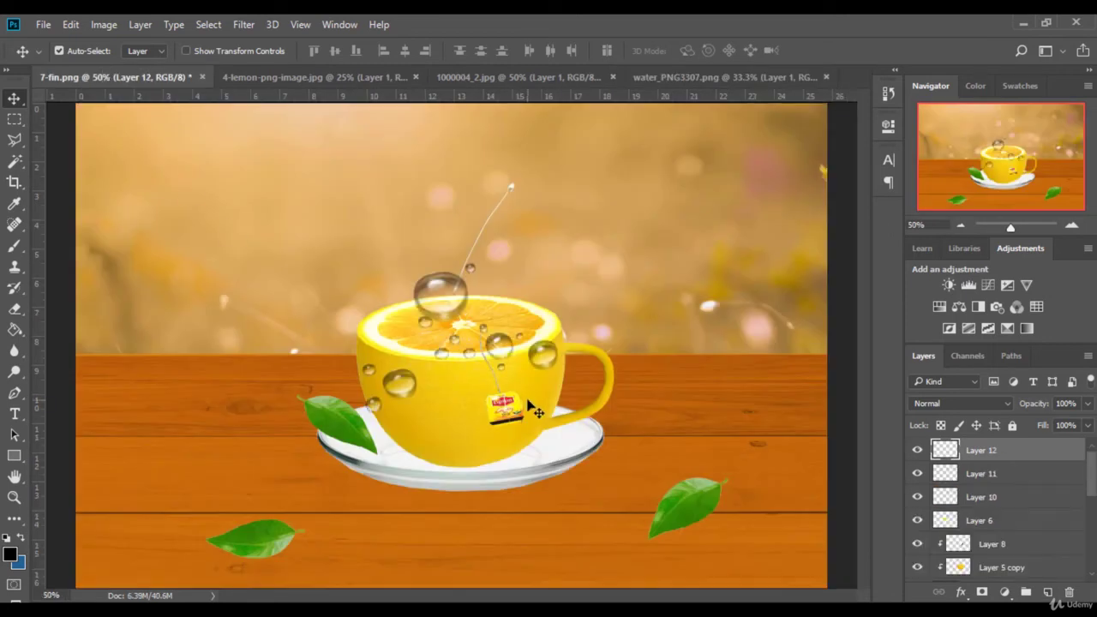
Shrink Layer 12's drops into a small cluster on the lemon top and commit.
{"action": "left_click", "coordinate": [197, 50]}
{"action": "left_click_drag", "start_coordinate": [559, 265], "coordinate": [422, 378]}
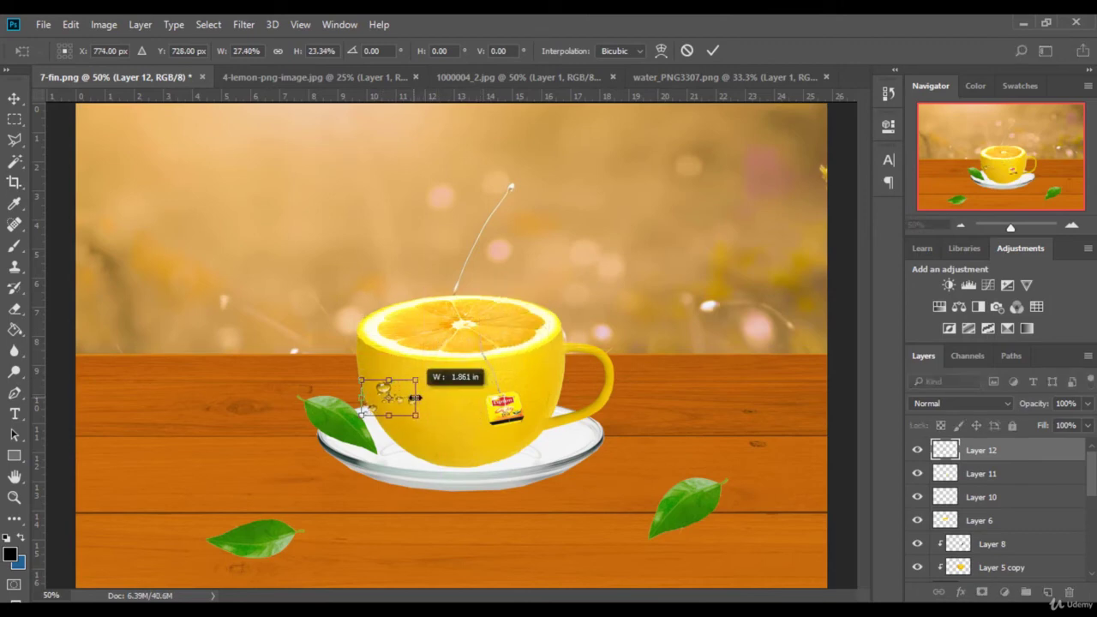
{"action": "left_click_drag", "start_coordinate": [387, 387], "coordinate": [433, 366]}
{"action": "mouse_move", "coordinate": [415, 311]}
{"action": "left_mouse_down"}
{"action": "mouse_move", "coordinate": [426, 338]}
{"action": "mouse_move", "coordinate": [424, 323]}
{"action": "left_mouse_up"}
{"action": "left_click", "coordinate": [714, 51]}
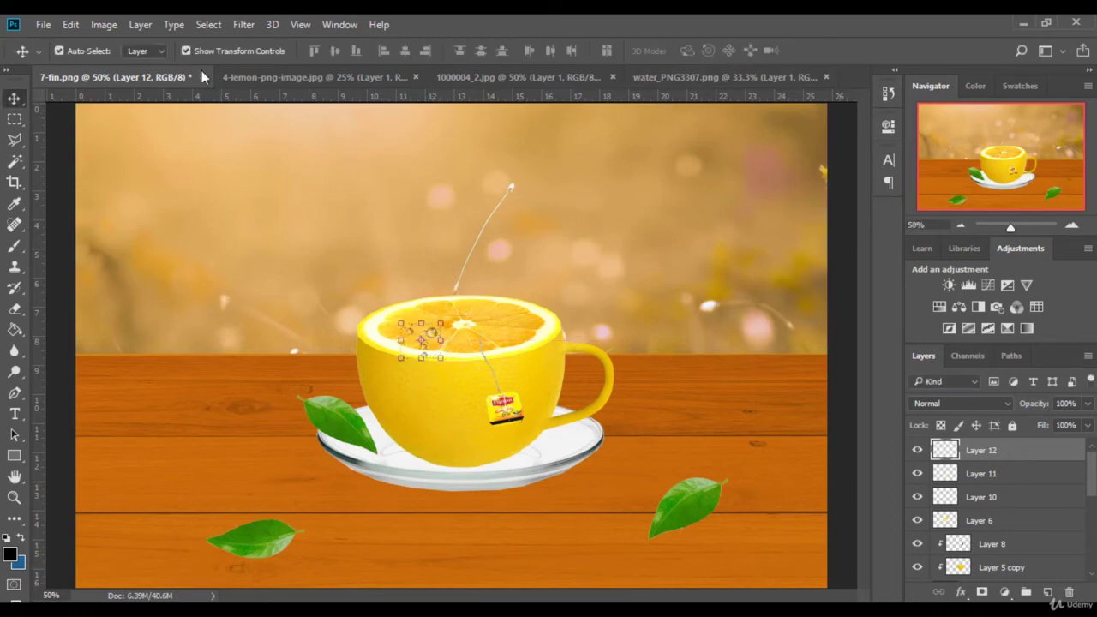
{"action": "left_click", "coordinate": [186, 51]}
Lower the drops layer's opacity and drag another copy of the water drops into the tea scene.
{"action": "left_click_drag", "start_coordinate": [1086, 404], "coordinate": [1072, 426]}
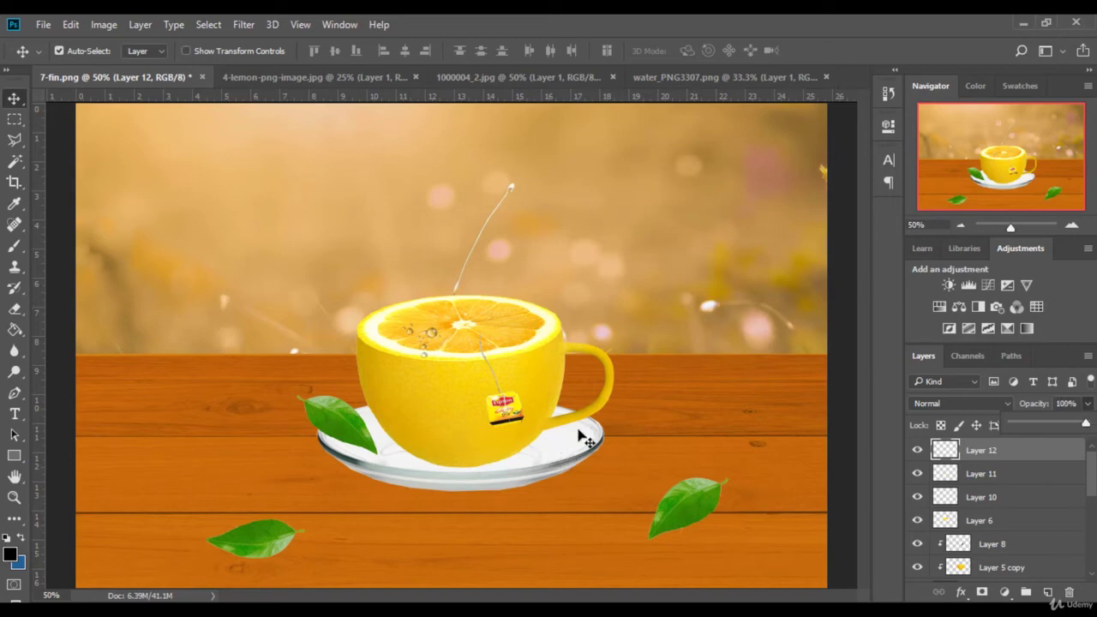
{"action": "left_click", "coordinate": [736, 77]}
{"action": "left_click_drag", "start_coordinate": [621, 364], "coordinate": [172, 172]}
Drop the drops in as Layer 13, shrink them to a small cluster and nudge them down-right.
{"action": "left_click_drag", "start_coordinate": [504, 383], "coordinate": [506, 386]}
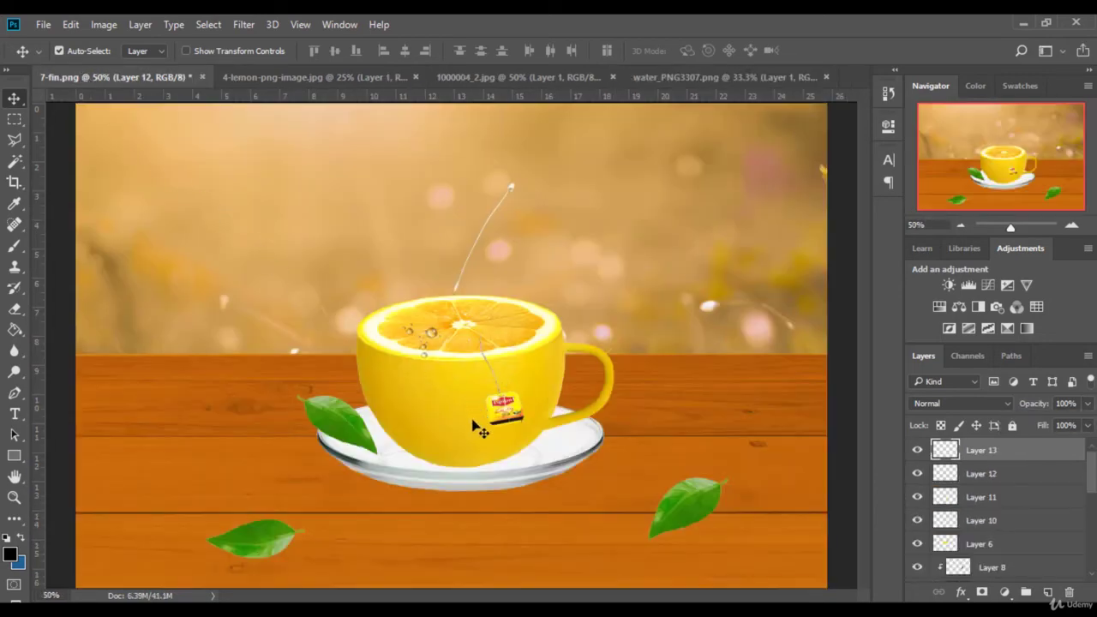
{"action": "left_click", "coordinate": [186, 51]}
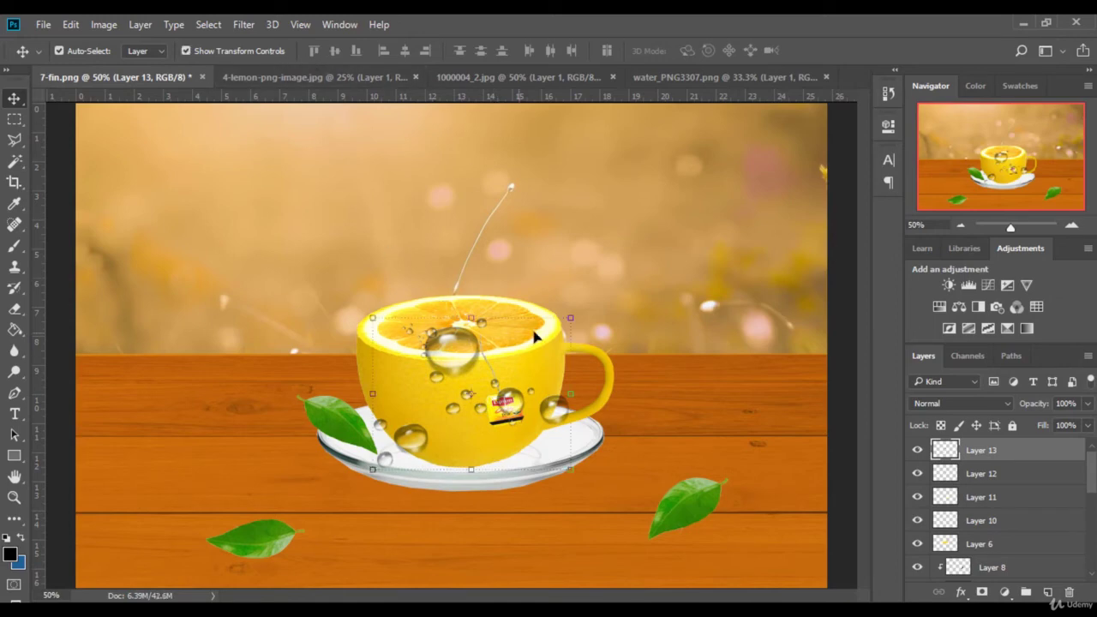
{"action": "left_click_drag", "start_coordinate": [572, 319], "coordinate": [520, 365]}
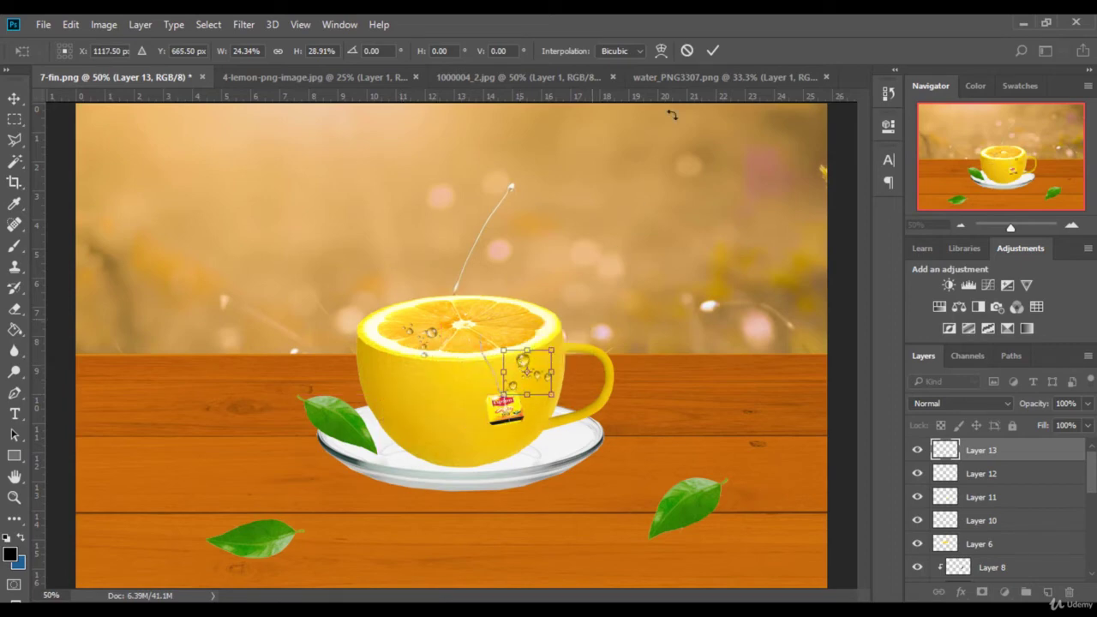
{"action": "left_click", "coordinate": [710, 52]}
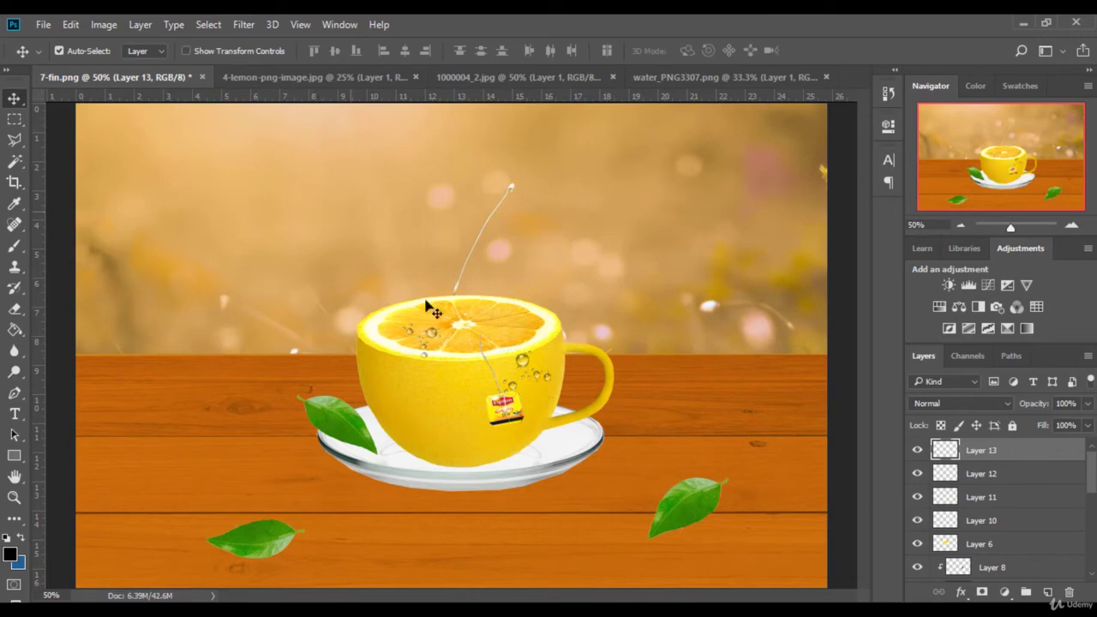
{"action": "left_click", "coordinate": [14, 141]}
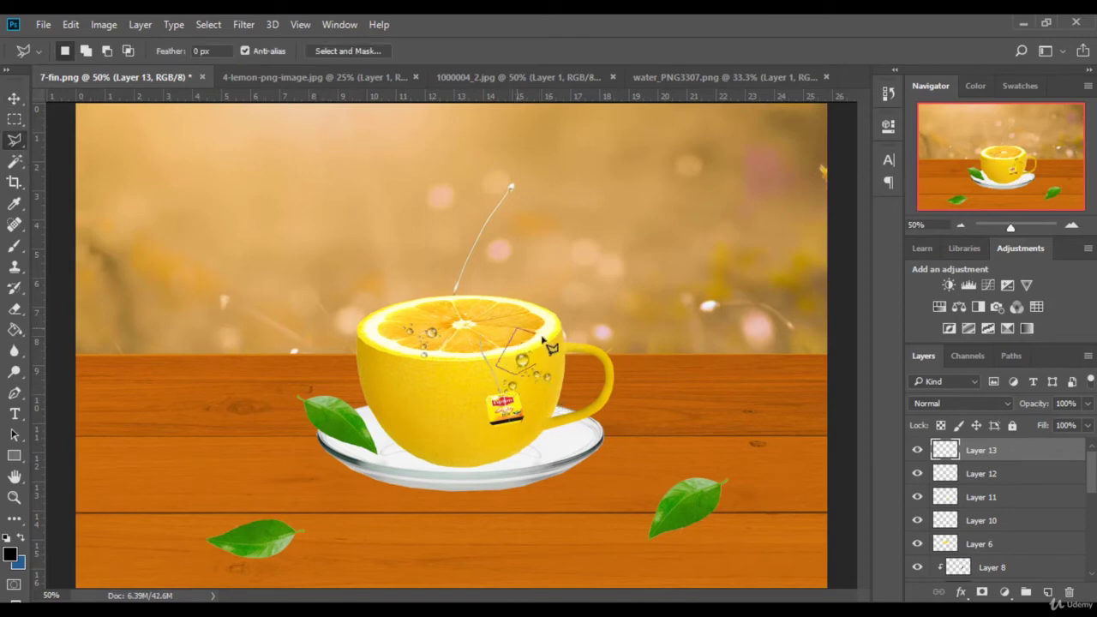
{"action": "left_click_drag", "start_coordinate": [537, 369], "coordinate": [549, 384]}
Bring the water drops in as Layer 14 and shrink them over the cup's upper-left side.
{"action": "key", "text": "v"}
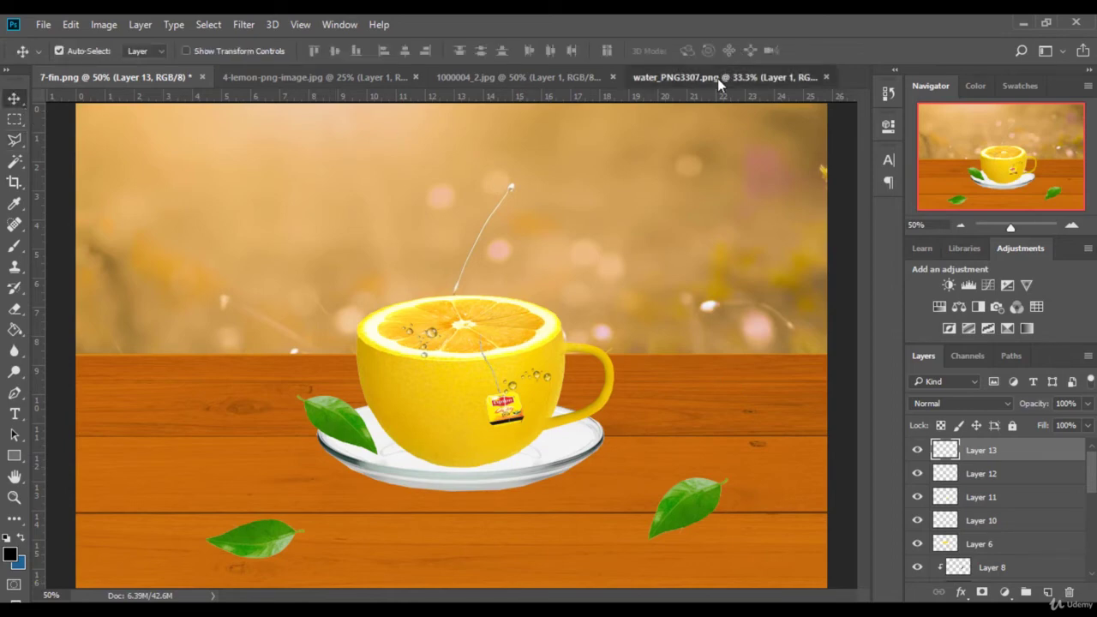
{"action": "left_click", "coordinate": [717, 77]}
{"action": "left_click_drag", "start_coordinate": [528, 300], "coordinate": [270, 196]}
{"action": "left_click_drag", "start_coordinate": [409, 361], "coordinate": [409, 363]}
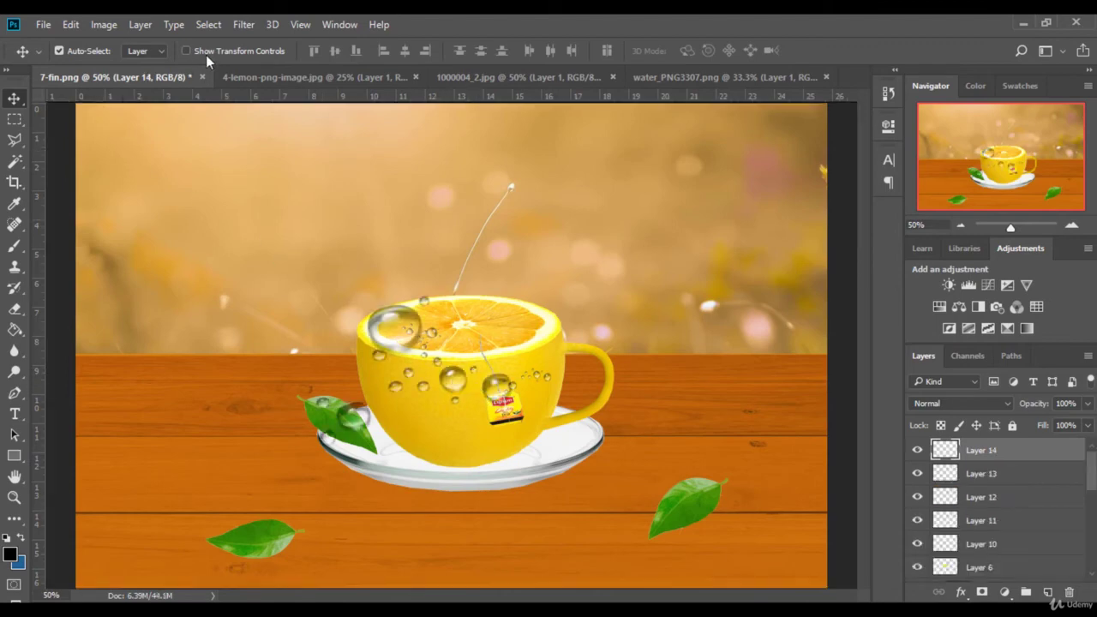
{"action": "key", "text": "ctrl+t"}
{"action": "left_click_drag", "start_coordinate": [516, 303], "coordinate": [408, 356]}
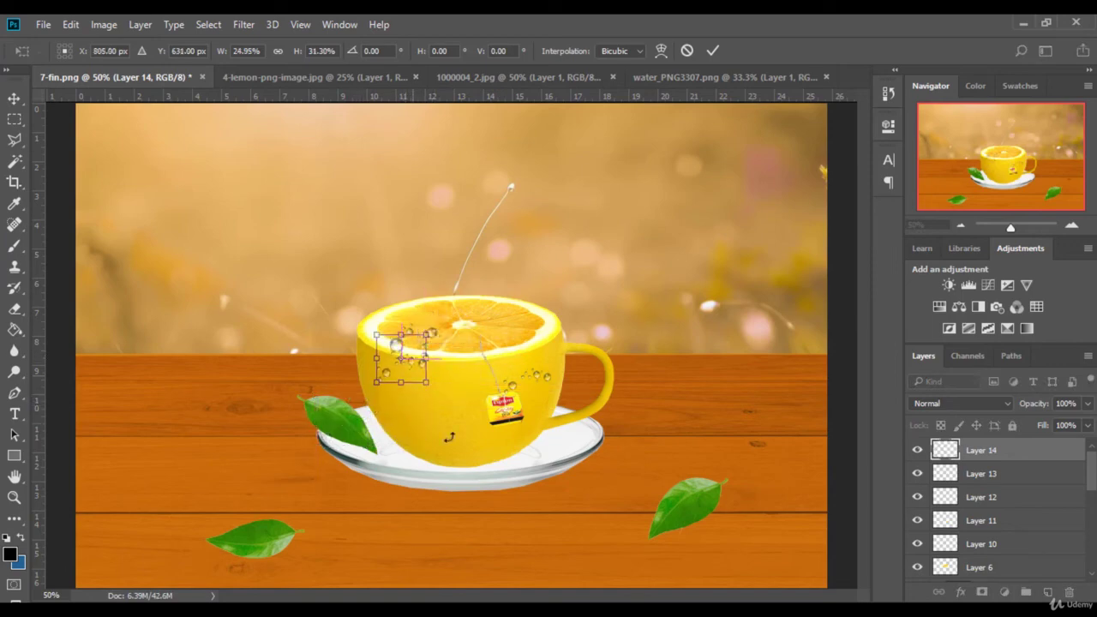
{"action": "left_click", "coordinate": [713, 51]}
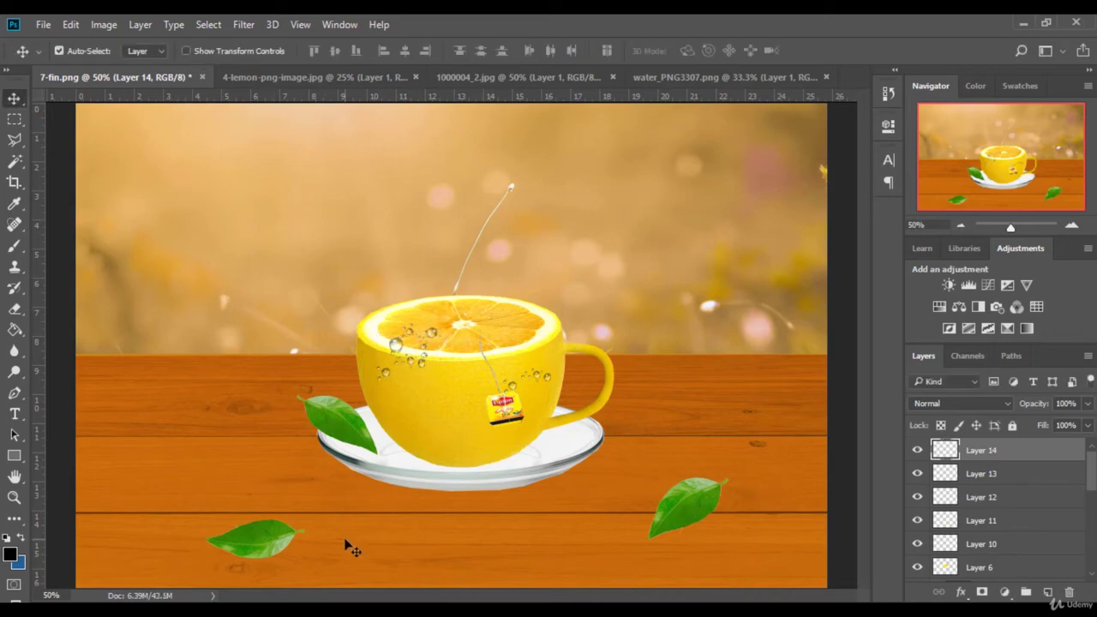
{"action": "left_click", "coordinate": [15, 140]}
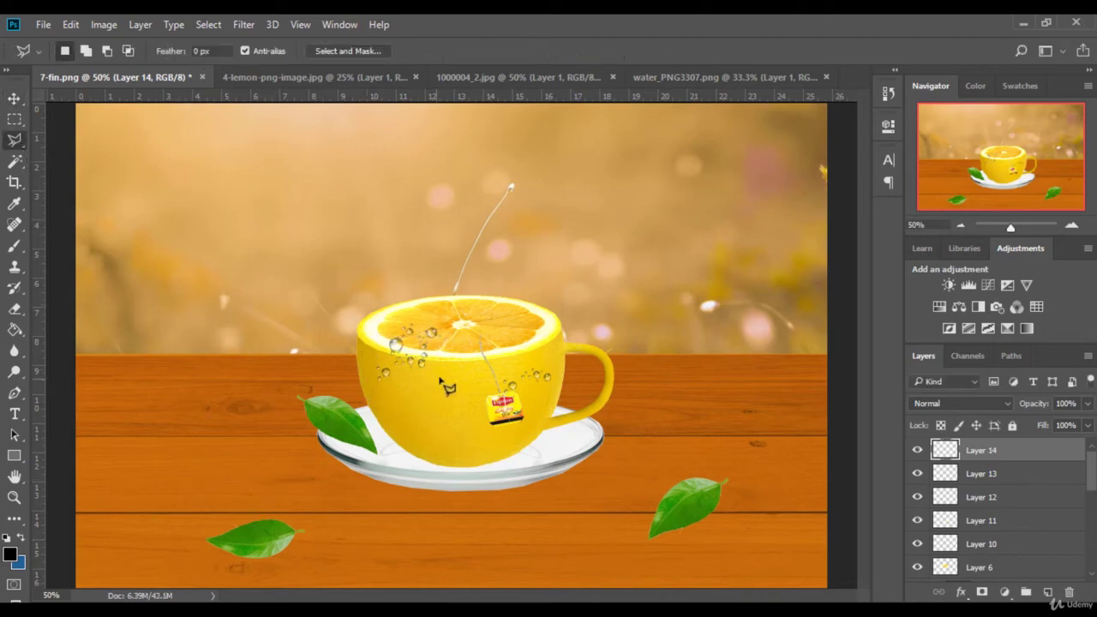
Lasso a few droplets on the cup's left side and copy them to a new layer, Layer 15.
{"action": "mouse_move", "coordinate": [417, 358]}
{"action": "left_mouse_down"}
{"action": "mouse_move", "coordinate": [391, 369]}
{"action": "mouse_move", "coordinate": [418, 387]}
{"action": "mouse_move", "coordinate": [438, 381]}
{"action": "mouse_move", "coordinate": [424, 371]}
{"action": "left_mouse_up"}
{"action": "left_click", "coordinate": [402, 367]}
{"action": "left_click", "coordinate": [363, 354]}
{"action": "left_click", "coordinate": [365, 389]}
{"action": "left_click", "coordinate": [390, 393]}
{"action": "left_click", "coordinate": [403, 367]}
{"action": "right_click", "coordinate": [391, 377]}
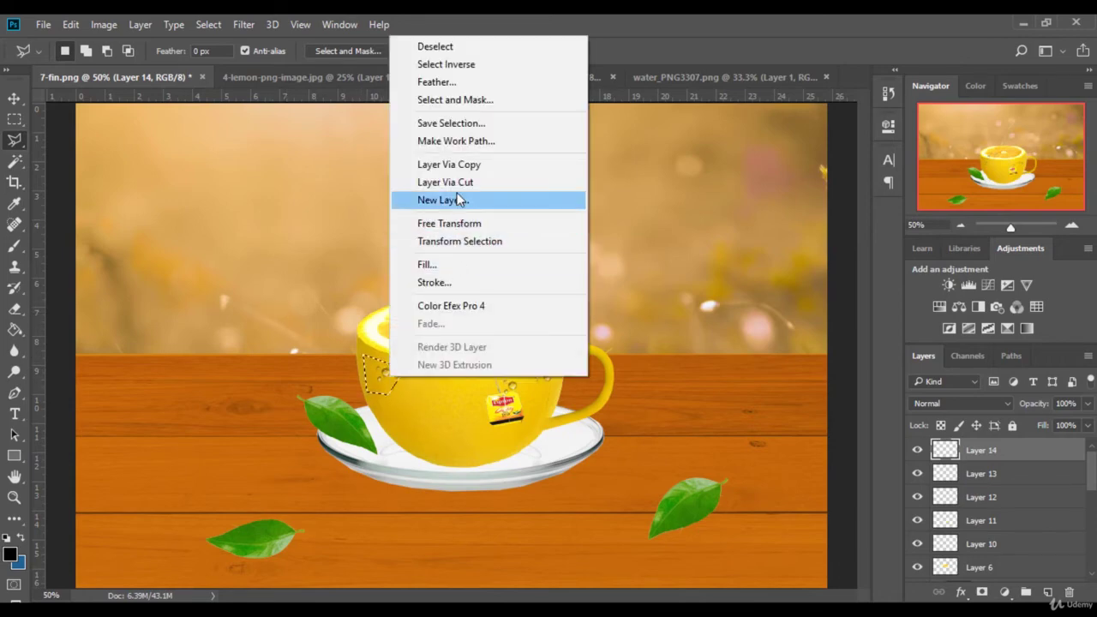
{"action": "left_click", "coordinate": [469, 164]}
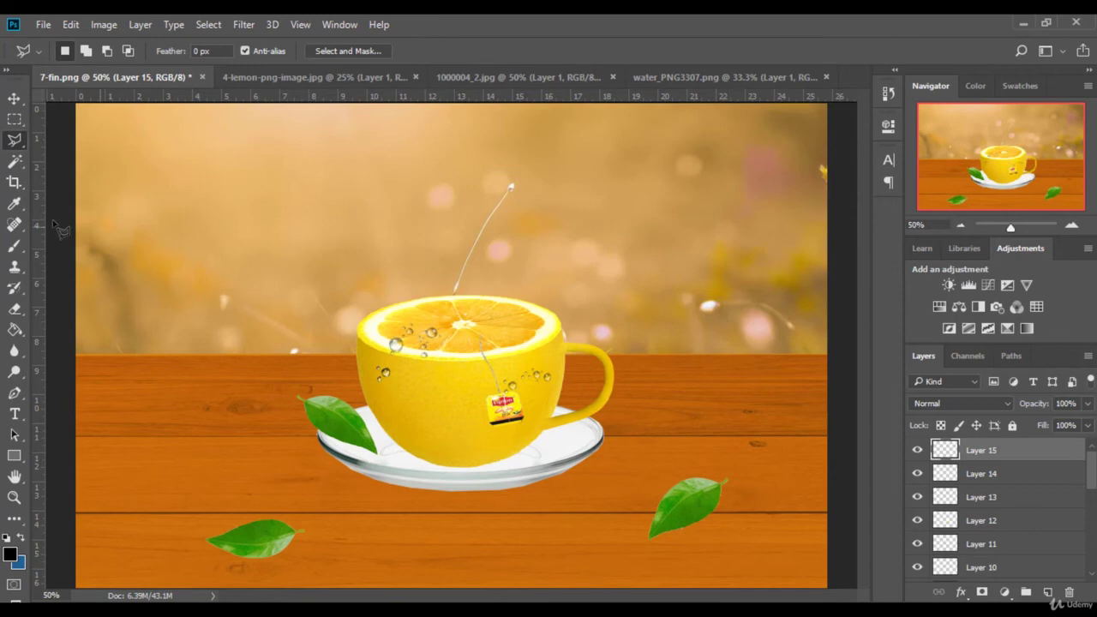
Move Layer 15 onto the cup front, duplicate it, and place the copy on the handle.
{"action": "left_click", "coordinate": [18, 98]}
{"action": "left_click_drag", "start_coordinate": [389, 375], "coordinate": [452, 431]}
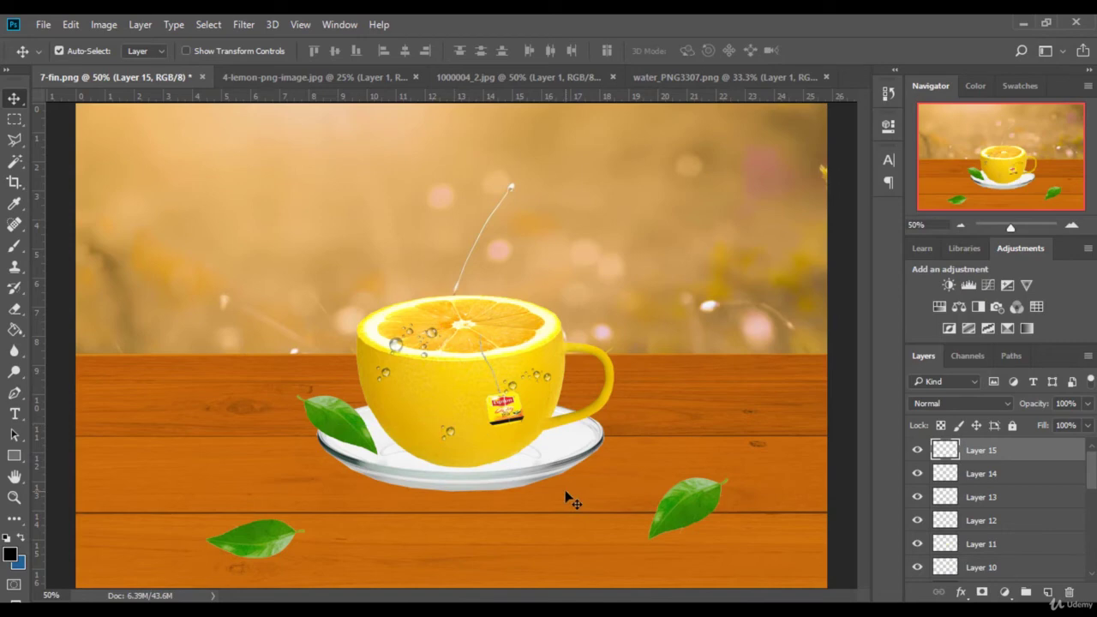
{"action": "left_click_drag", "start_coordinate": [1015, 463], "coordinate": [1048, 592]}
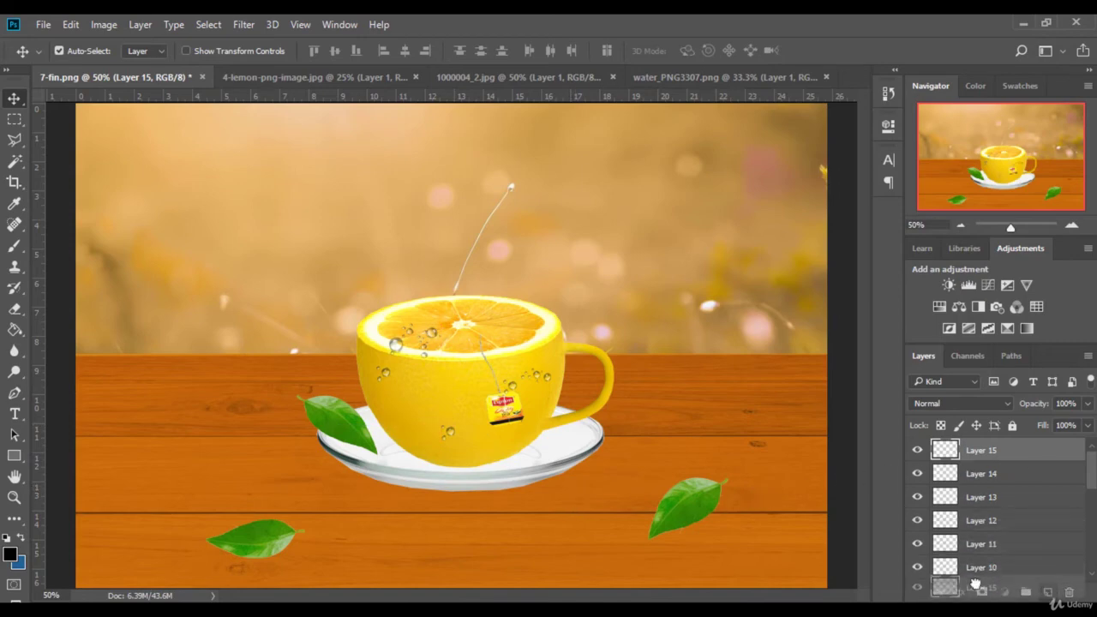
{"action": "left_click_drag", "start_coordinate": [458, 439], "coordinate": [603, 306]}
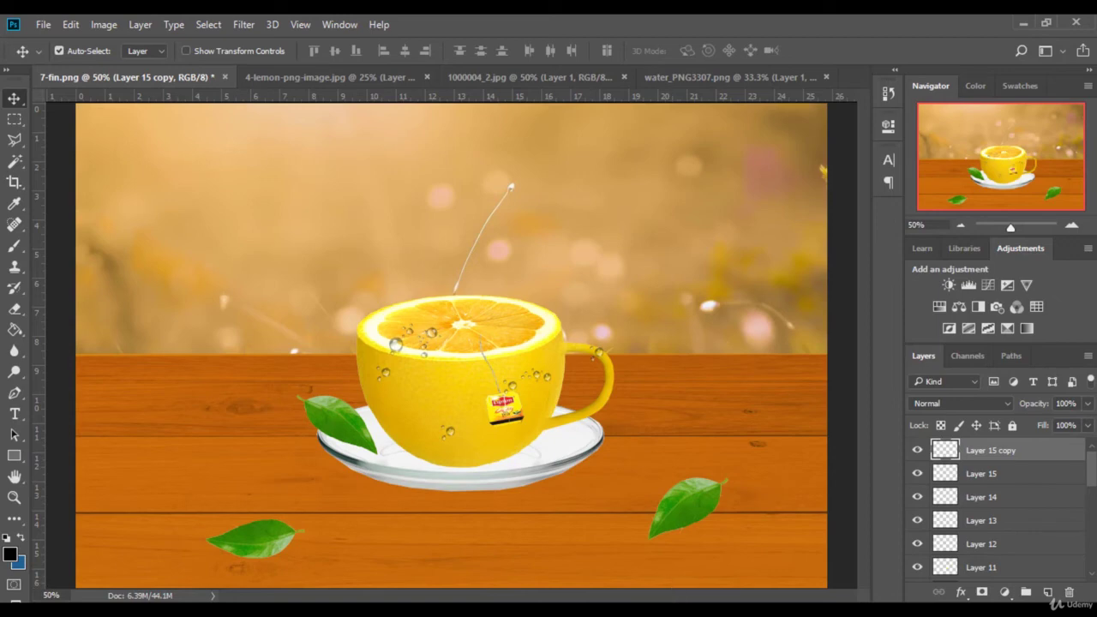
Duplicate the Layer 12 drops onto the left leaf and resize the droplet.
{"action": "left_click", "coordinate": [428, 337]}
{"action": "left_click_drag", "start_coordinate": [1045, 548], "coordinate": [1047, 592]}
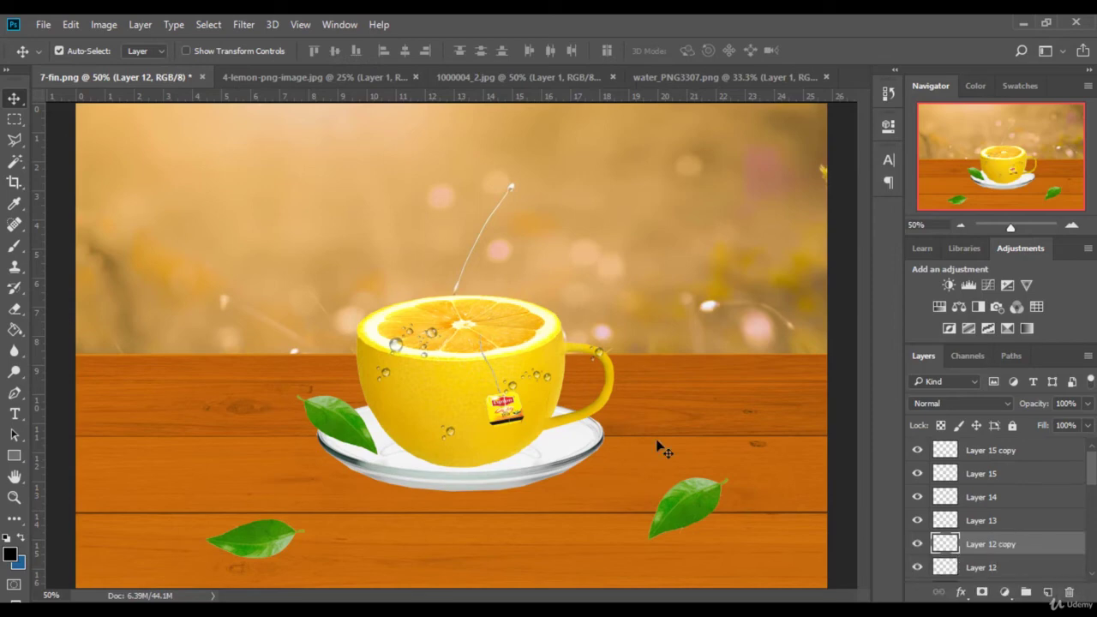
{"action": "left_click_drag", "start_coordinate": [413, 354], "coordinate": [346, 404]}
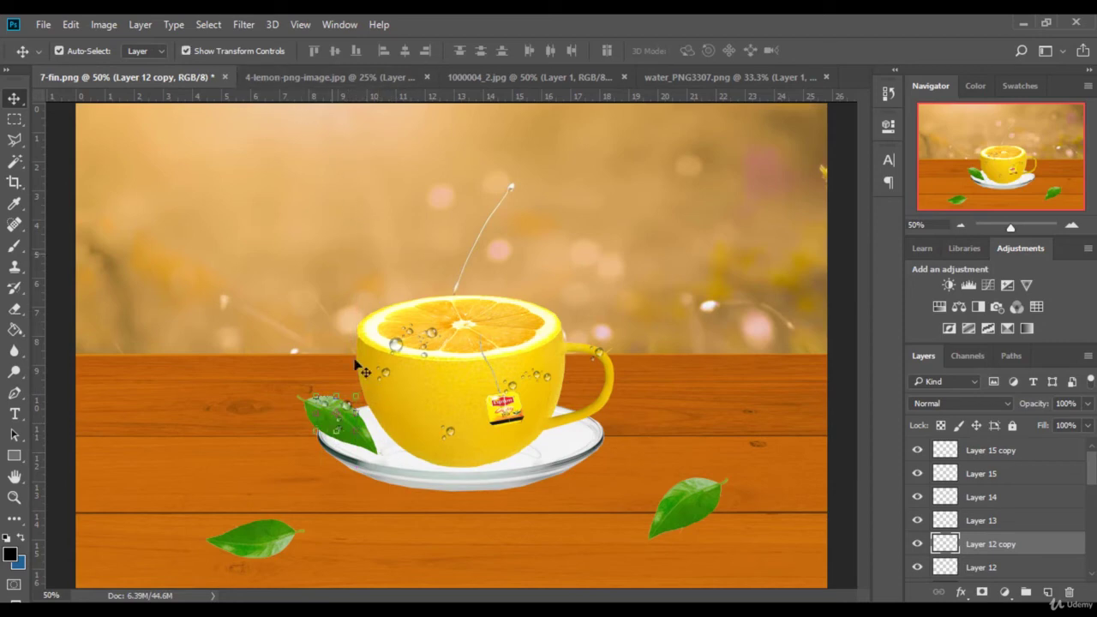
{"action": "key", "text": "ctrl+t"}
{"action": "left_click_drag", "start_coordinate": [353, 422], "coordinate": [368, 442]}
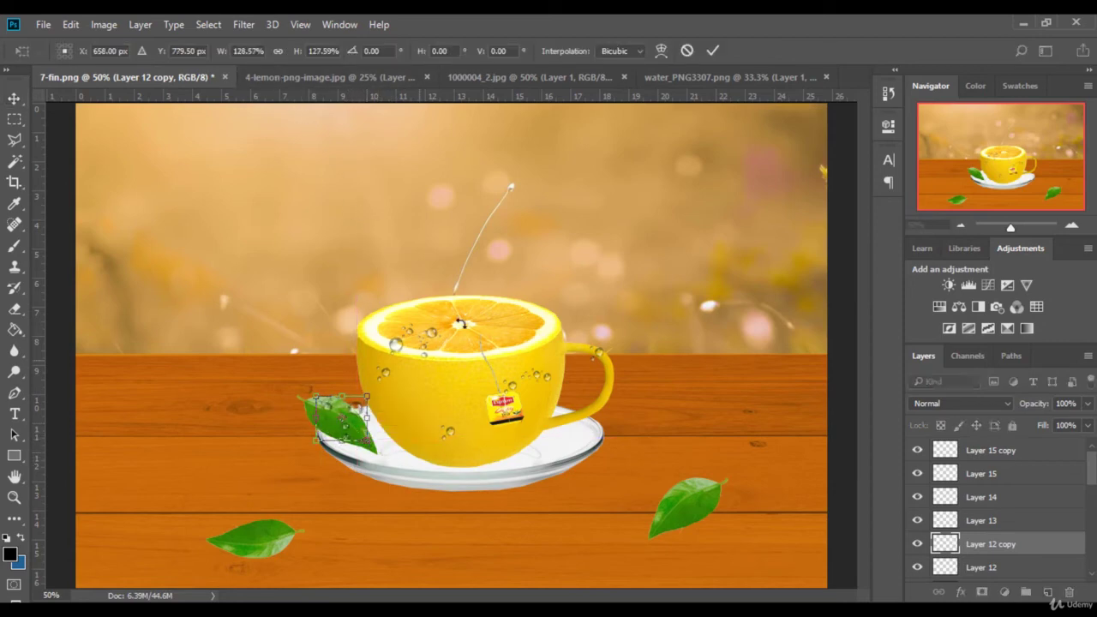
{"action": "key", "text": "Return"}
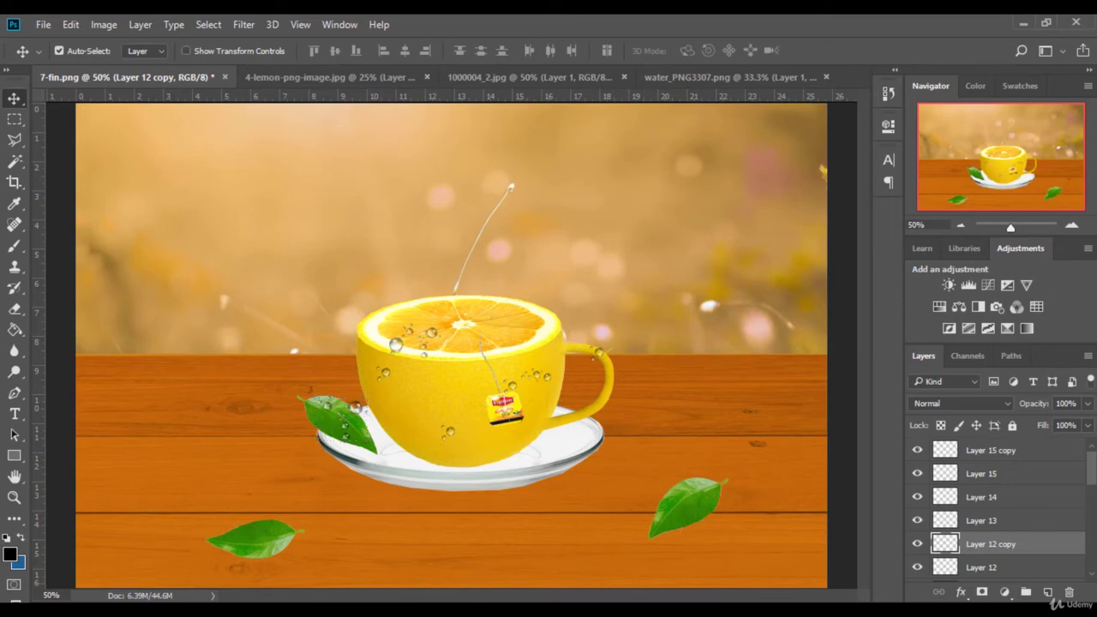
Place another droplet copy on the right leaf and delete the large drop at its tip.
{"action": "left_click_drag", "start_coordinate": [1022, 563], "coordinate": [1048, 591]}
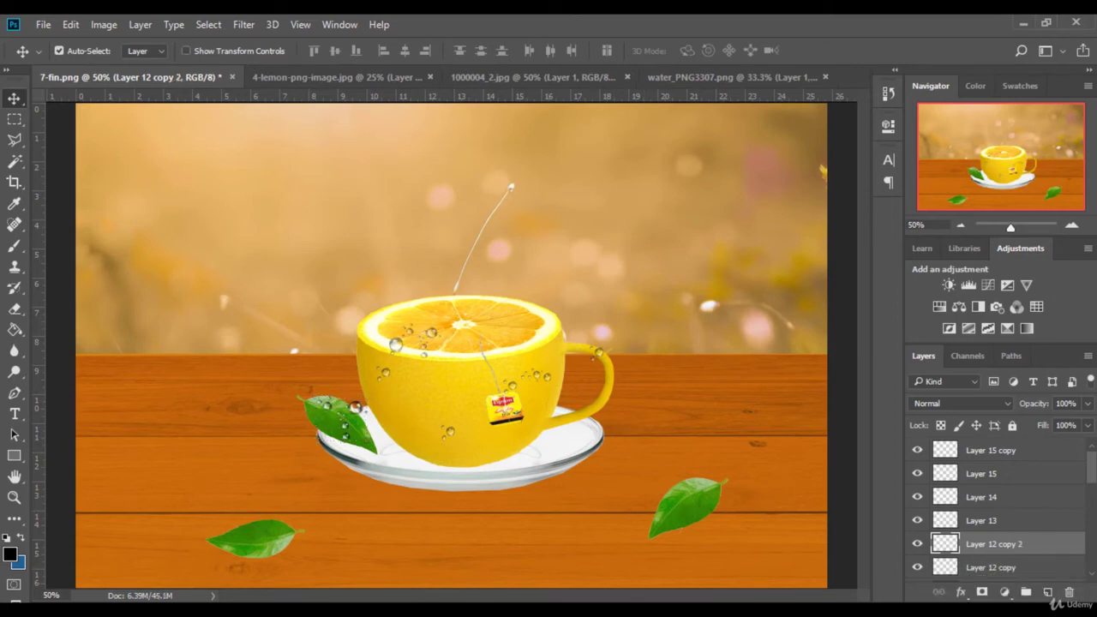
{"action": "left_click_drag", "start_coordinate": [358, 409], "coordinate": [727, 495]}
{"action": "left_click", "coordinate": [15, 140]}
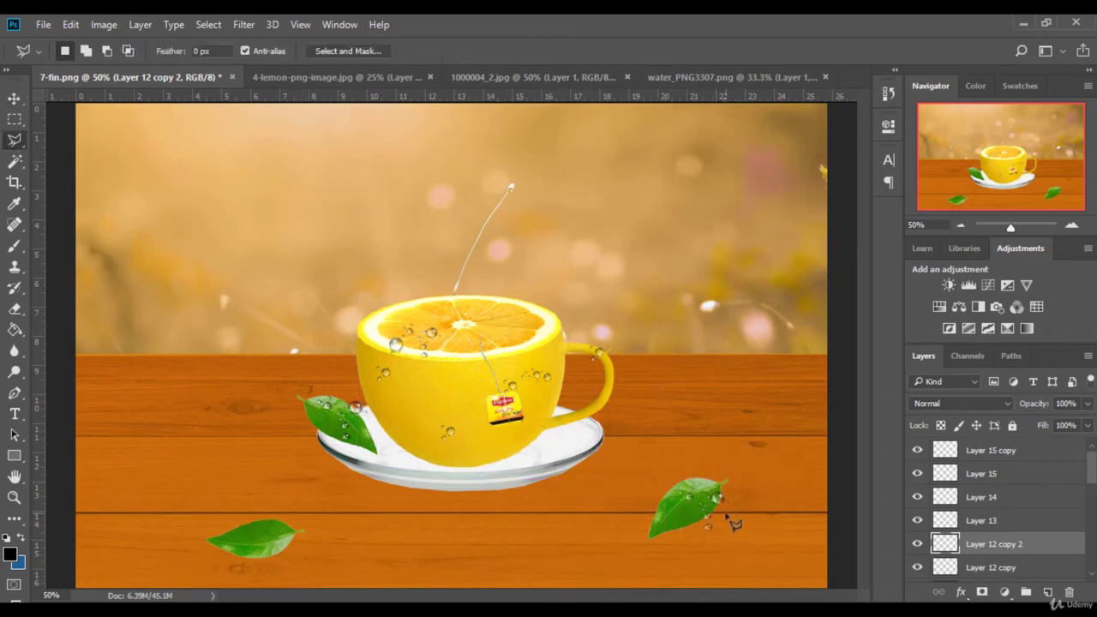
{"action": "left_click", "coordinate": [723, 478]}
{"action": "double_click", "coordinate": [730, 515]}
{"action": "key", "text": "Delete"}
{"action": "key", "text": "ctrl+d"}
{"action": "left_click", "coordinate": [14, 98]}
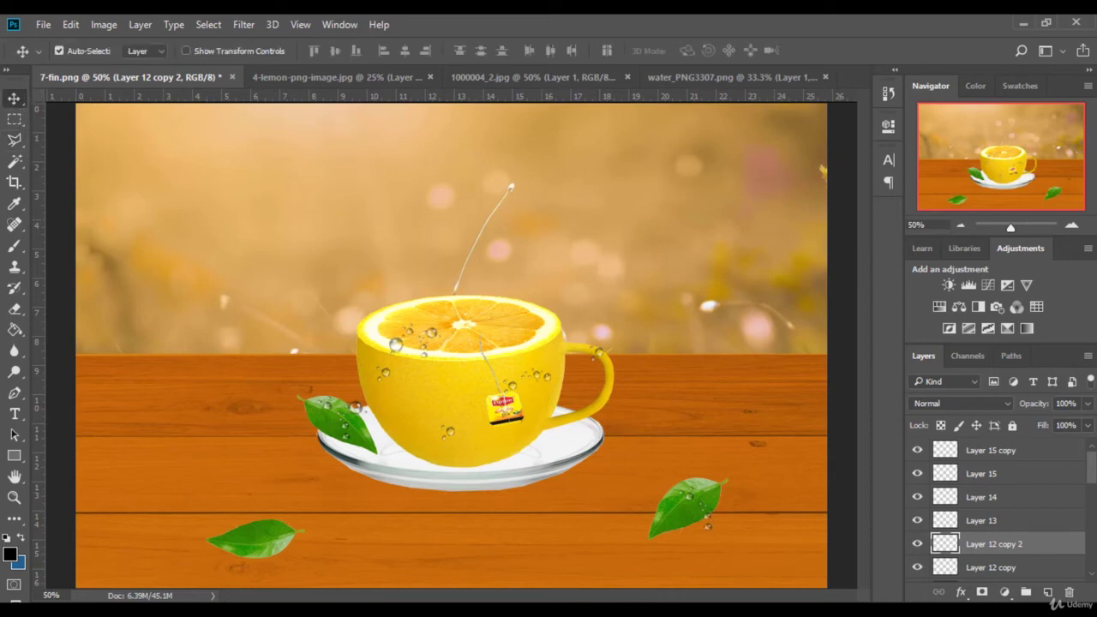
Open Spoon.50 from folder '7' in Photoshop via Photo Viewer's Open With menu.
{"action": "key", "text": "alt+Tab"}
{"action": "left_click", "coordinate": [879, 381]}
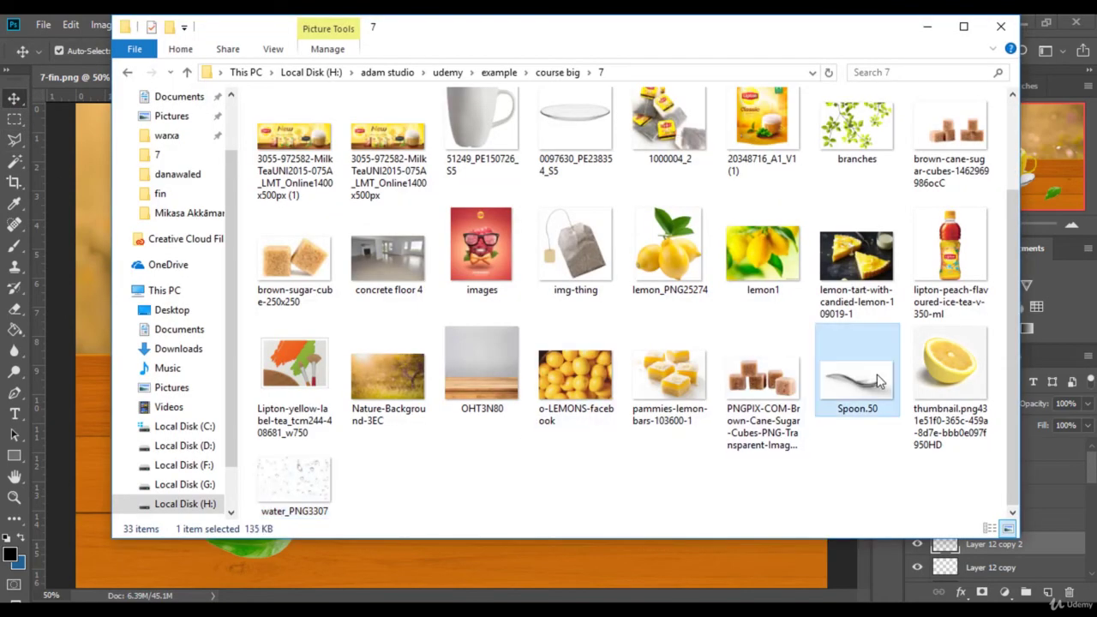
{"action": "double_click", "coordinate": [872, 388]}
{"action": "right_click", "coordinate": [476, 271]}
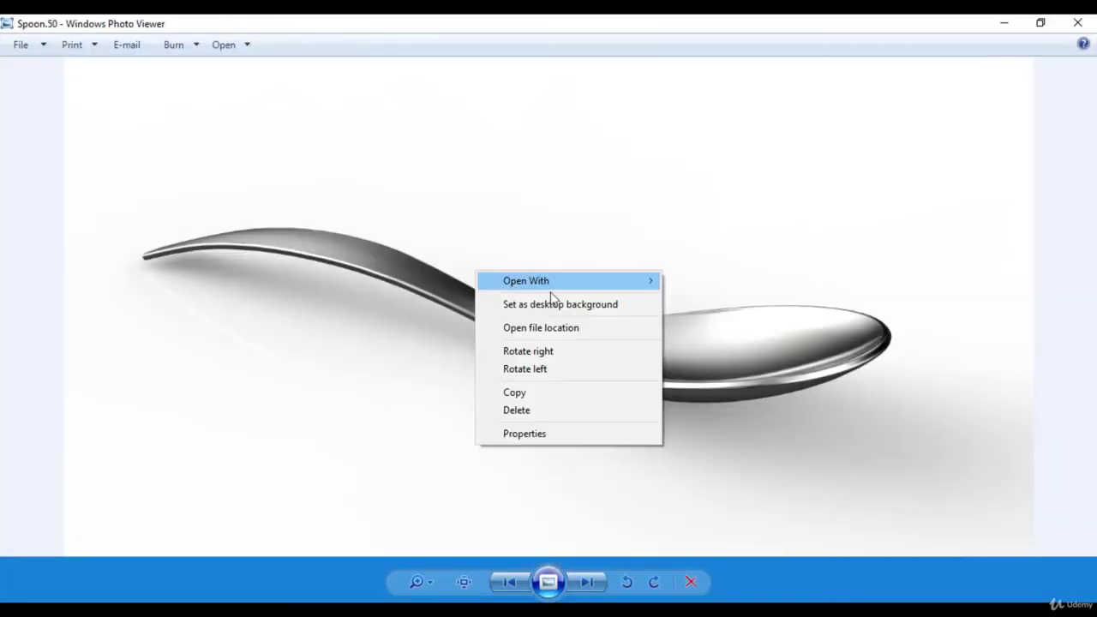
{"action": "mouse_move", "coordinate": [611, 283]}
{"action": "left_click", "coordinate": [723, 372]}
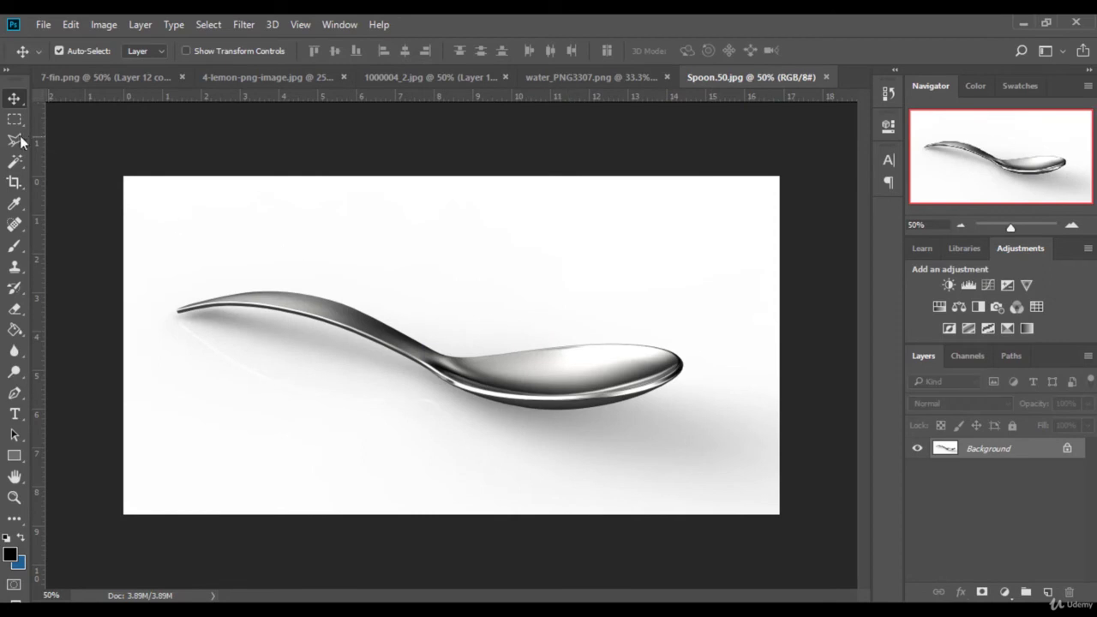
Delete the spoon's white background using the Magic Wand.
{"action": "left_click", "coordinate": [15, 161]}
{"action": "left_click", "coordinate": [556, 291]}
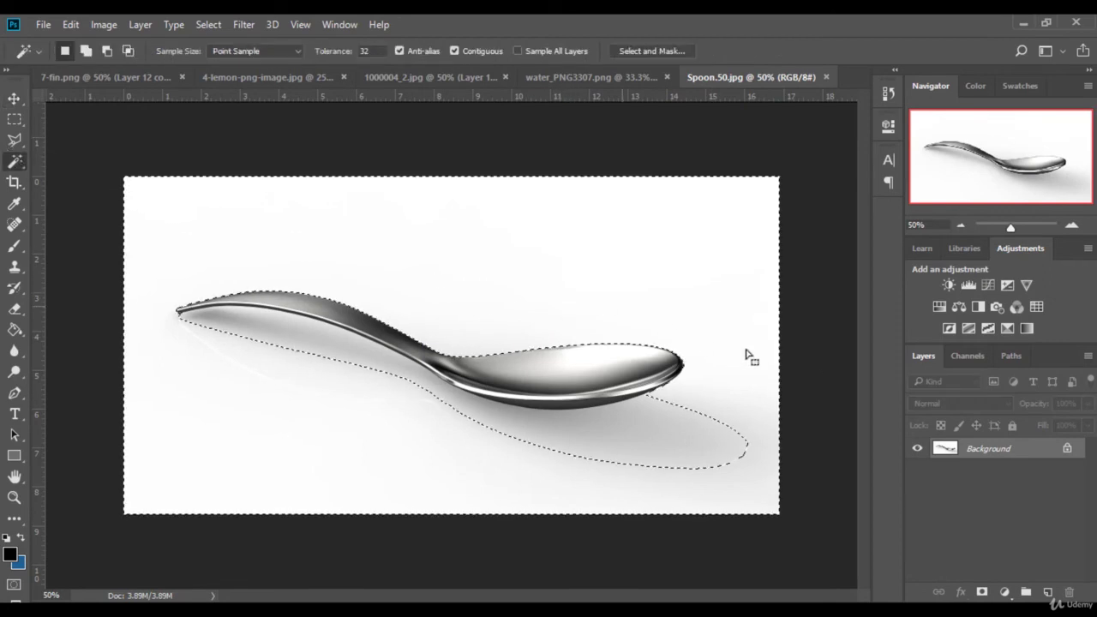
{"action": "left_click", "coordinate": [1068, 449]}
{"action": "key", "text": "Delete"}
{"action": "key", "text": "ctrl+d"}
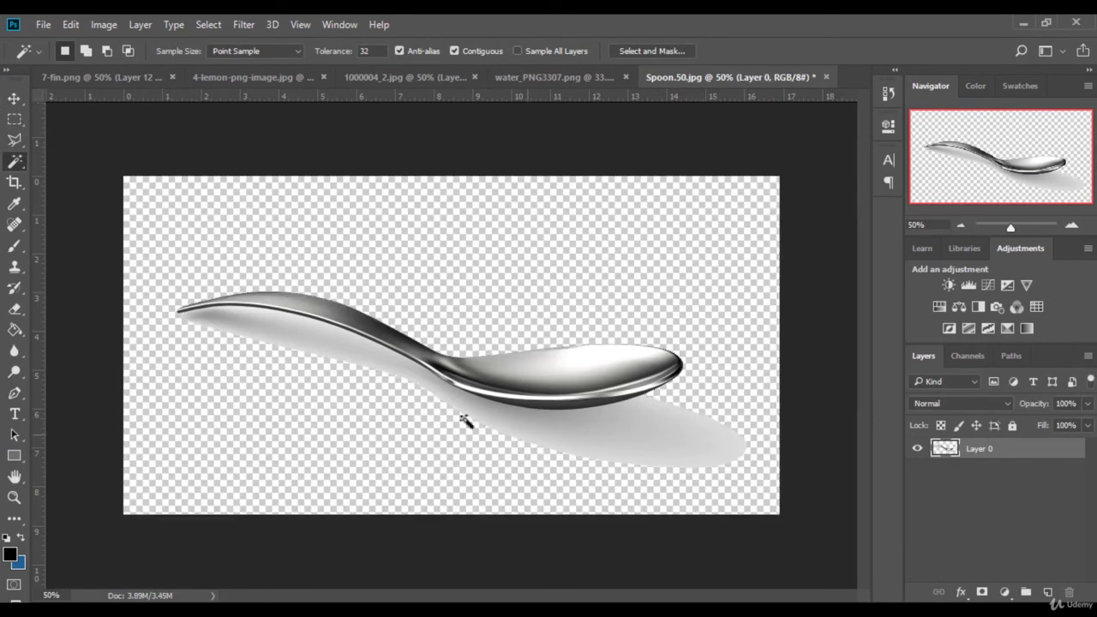
Delete the spoon's shadows under the bowl and handle.
{"action": "left_click", "coordinate": [381, 362]}
{"action": "key", "text": "Delete"}
{"action": "key", "text": "ctrl+d"}
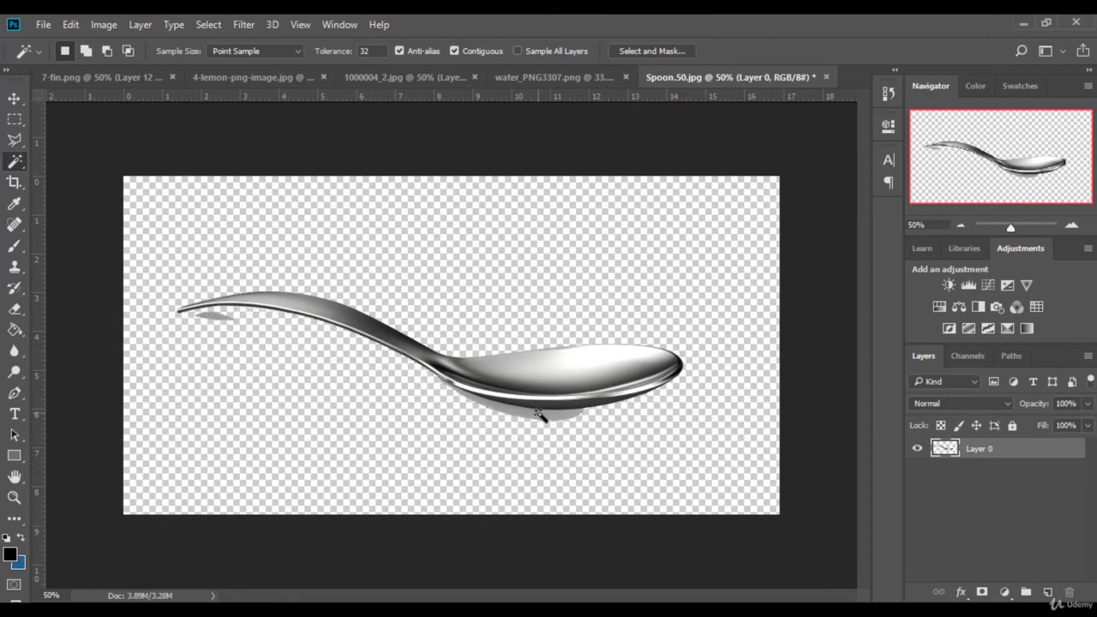
{"action": "left_click", "coordinate": [541, 420]}
{"action": "key", "text": "Delete"}
{"action": "key", "text": "ctrl+d"}
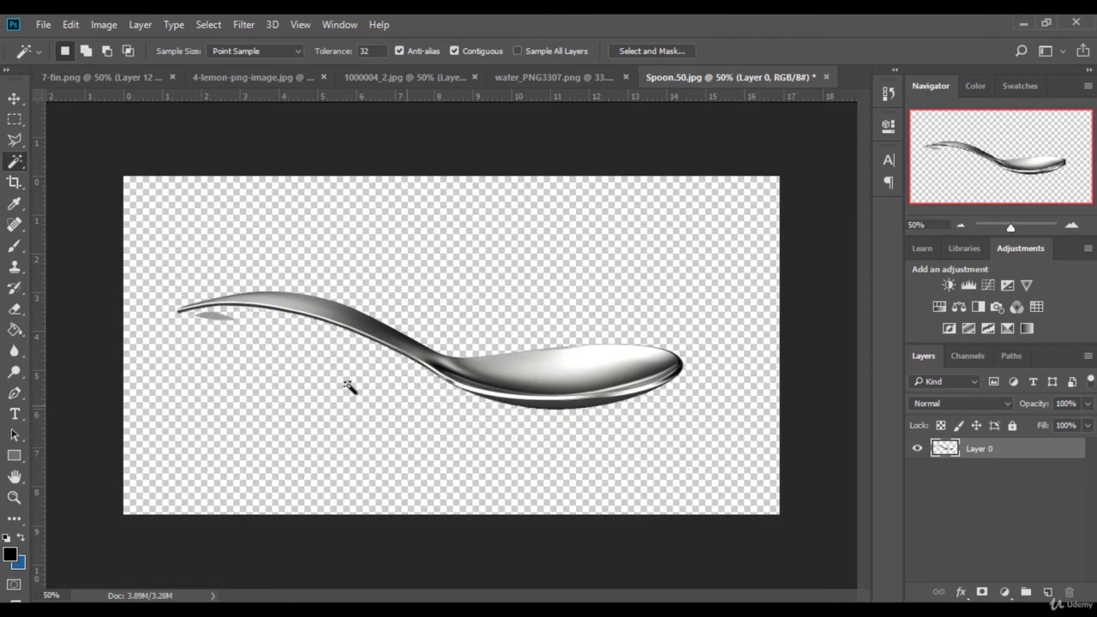
{"action": "left_click", "coordinate": [216, 319]}
{"action": "key", "text": "Delete"}
{"action": "key", "text": "ctrl+d"}
Scale the spoon down and drag it into the lemon tea composite.
{"action": "left_click", "coordinate": [15, 100]}
{"action": "left_click", "coordinate": [187, 51]}
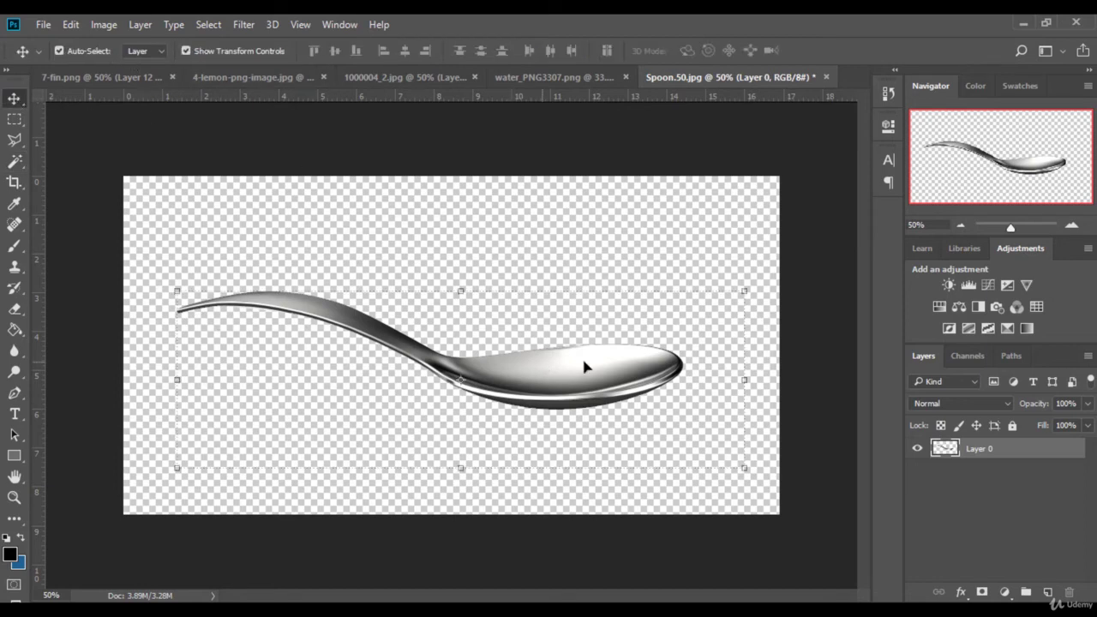
{"action": "left_click_drag", "start_coordinate": [744, 294], "coordinate": [528, 361]}
{"action": "key", "text": "Return"}
{"action": "left_click_drag", "start_coordinate": [439, 411], "coordinate": [630, 479]}
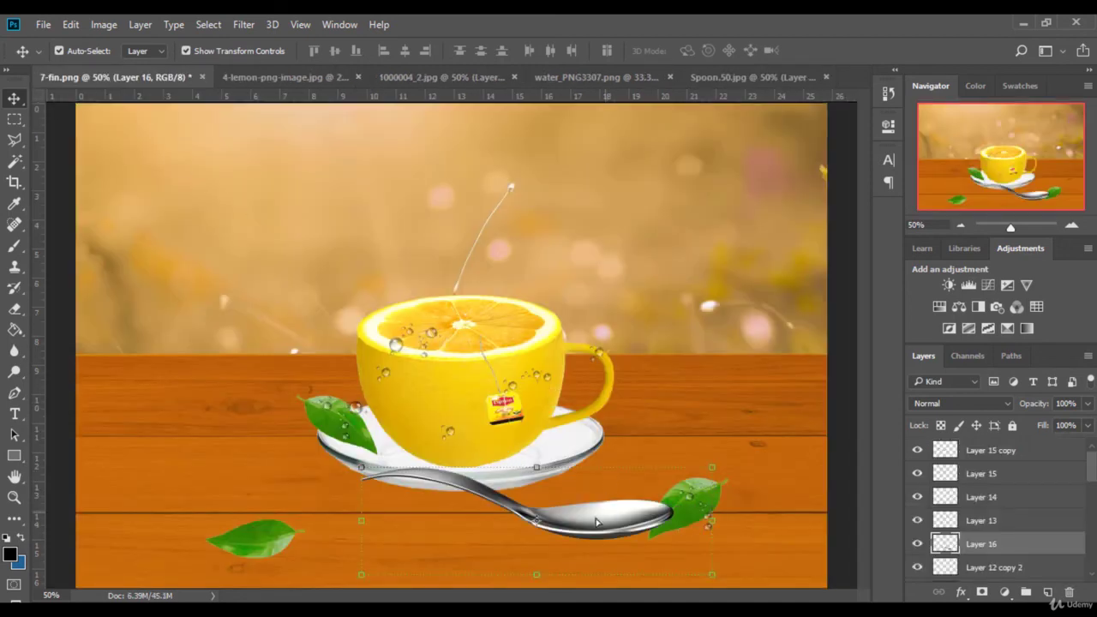
Move the spoon left beside the saucer and scale it to about 67% × 75%.
{"action": "left_click_drag", "start_coordinate": [596, 522], "coordinate": [459, 520]}
{"action": "key", "text": "ctrl+t"}
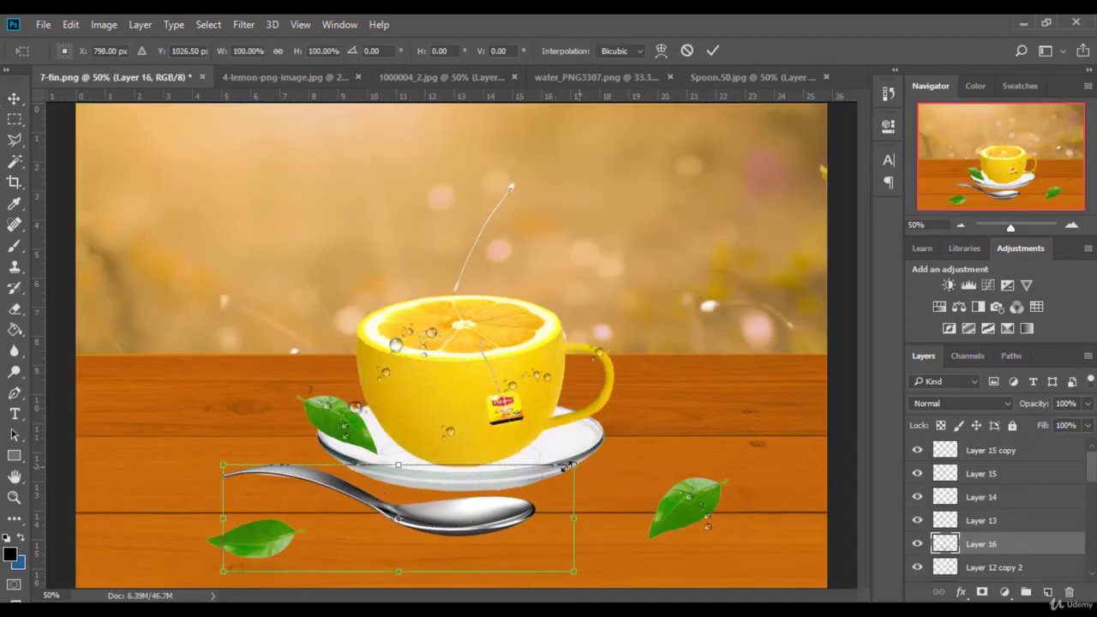
{"action": "left_click_drag", "start_coordinate": [564, 468], "coordinate": [458, 492]}
{"action": "left_click_drag", "start_coordinate": [410, 526], "coordinate": [415, 503]}
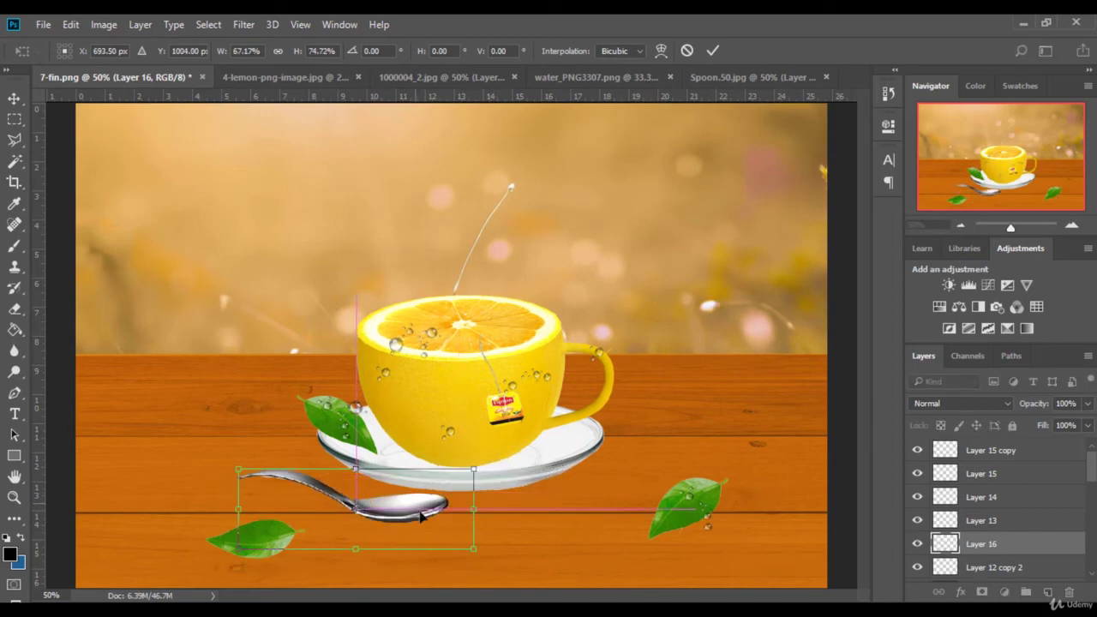
{"action": "left_click", "coordinate": [712, 51]}
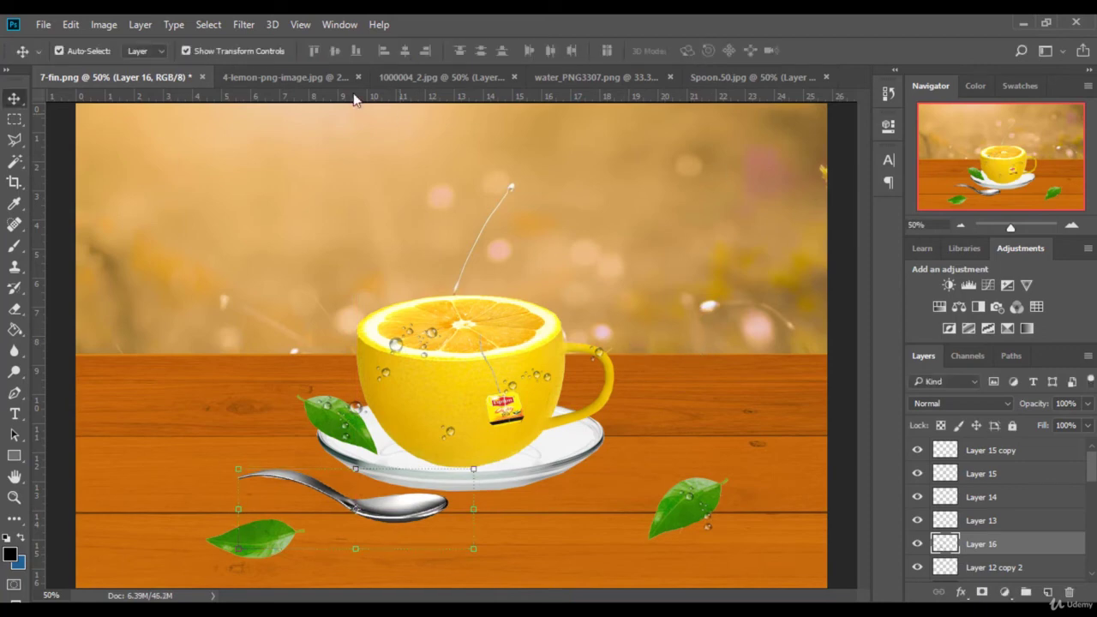
{"action": "left_click", "coordinate": [186, 51]}
Open the brown sugar cubes image from folder 7 in Photoshop via Open With.
{"action": "left_click", "coordinate": [240, 614]}
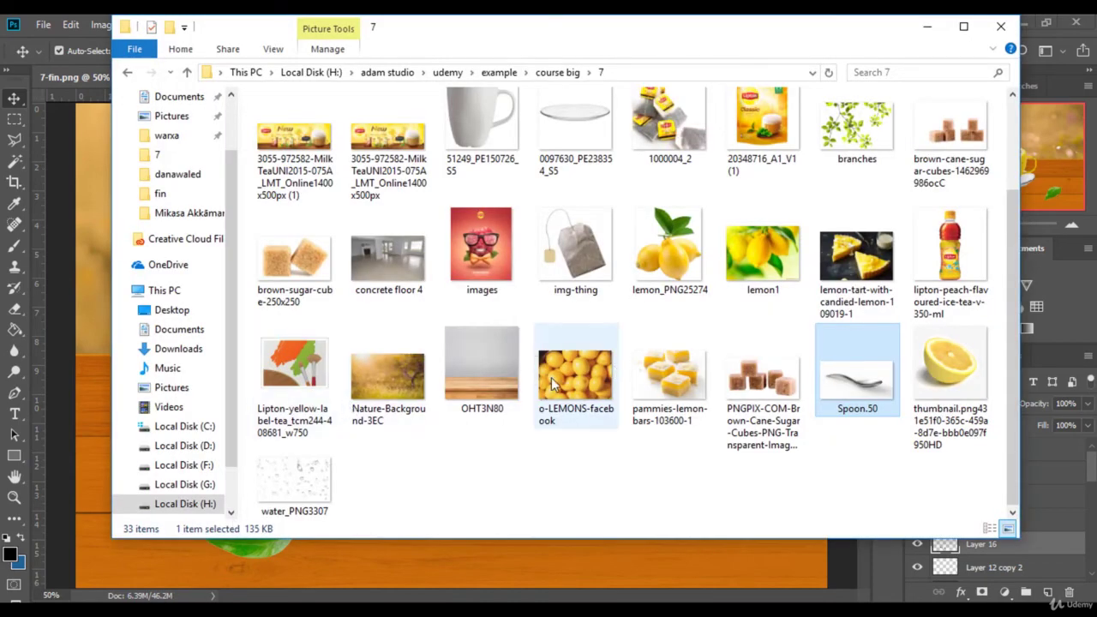
{"action": "scroll", "coordinate": [553, 383], "scroll_direction": "up", "scroll_amount": 2}
{"action": "scroll", "coordinate": [526, 381], "scroll_direction": "down", "scroll_amount": 2}
{"action": "left_click", "coordinate": [297, 267]}
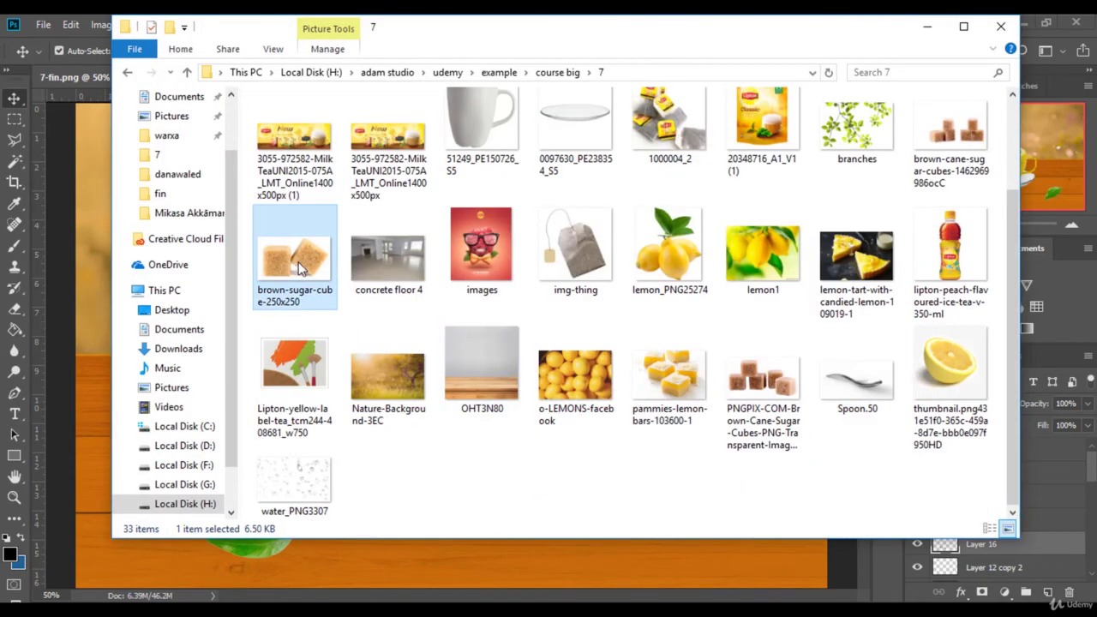
{"action": "left_click", "coordinate": [761, 383]}
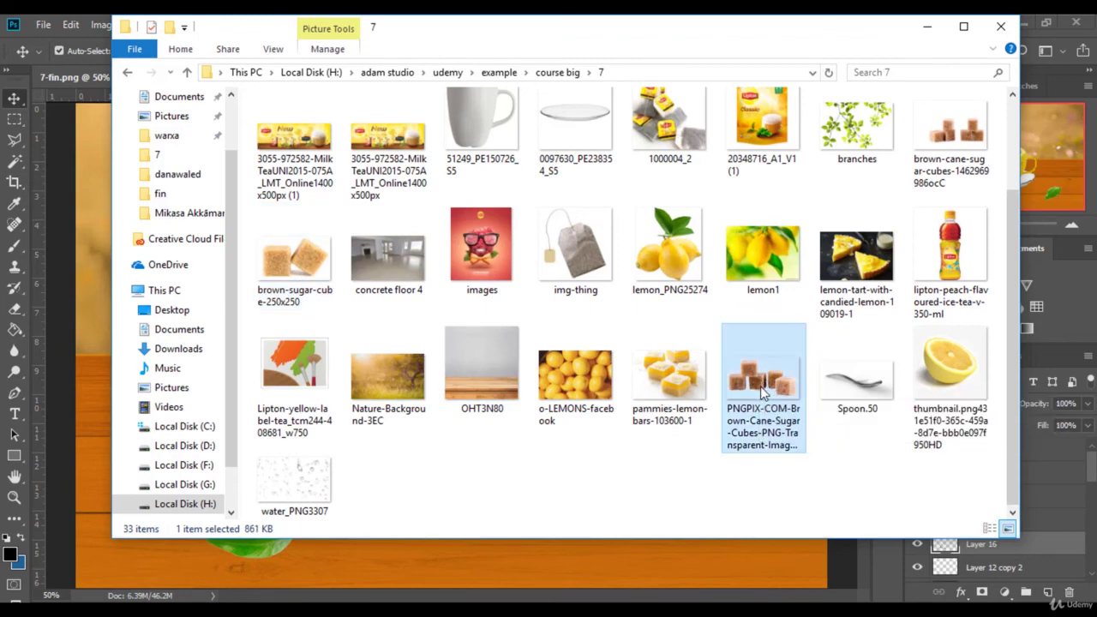
{"action": "right_click", "coordinate": [762, 385]}
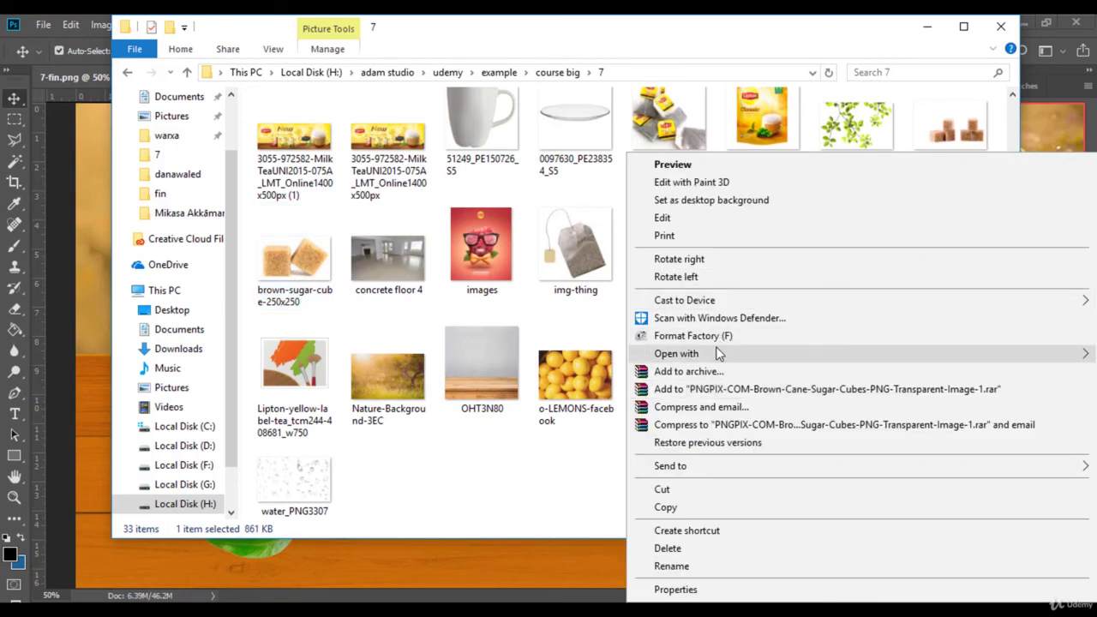
{"action": "mouse_move", "coordinate": [720, 355]}
{"action": "left_click", "coordinate": [458, 372]}
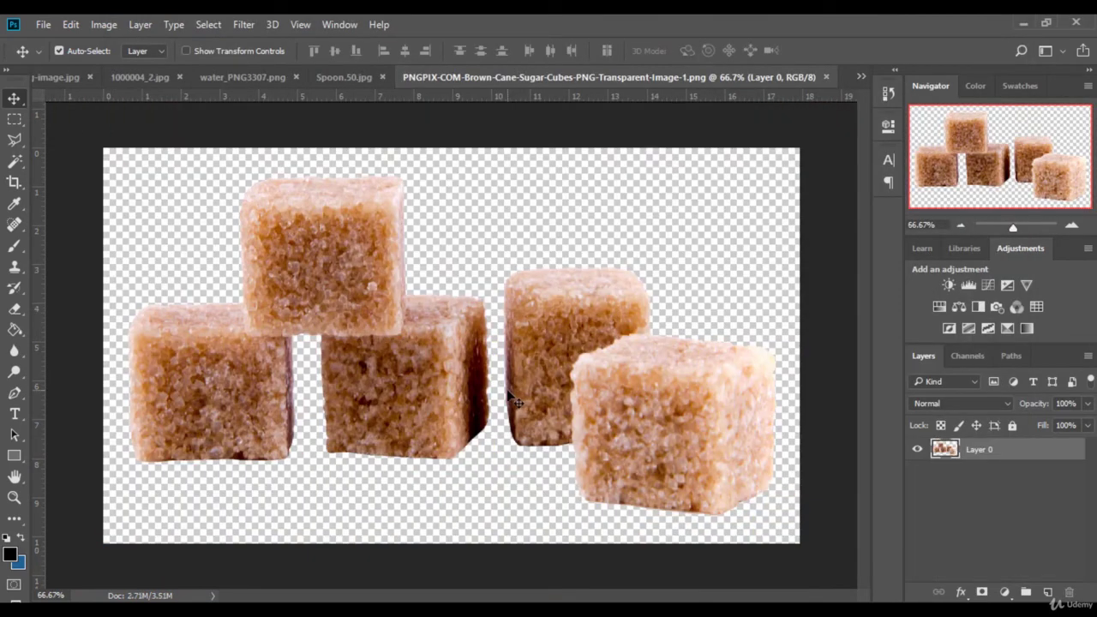
Close that document and open brown-sugar-cube-250x250 from Photo Viewer in Photoshop instead.
{"action": "left_click", "coordinate": [825, 76]}
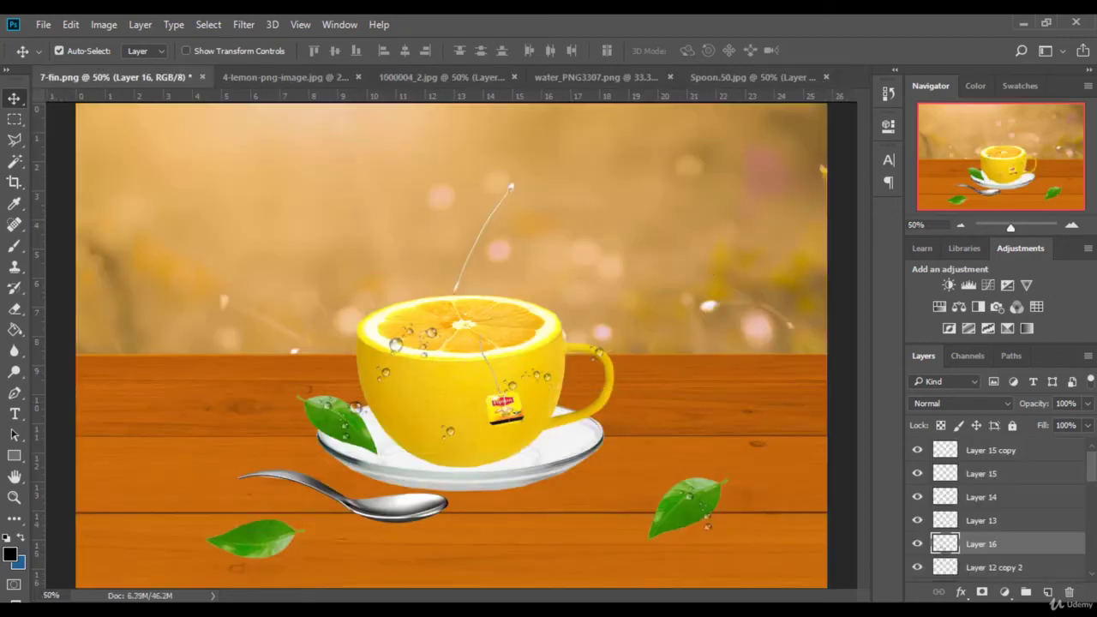
{"action": "key", "text": "alt+Tab"}
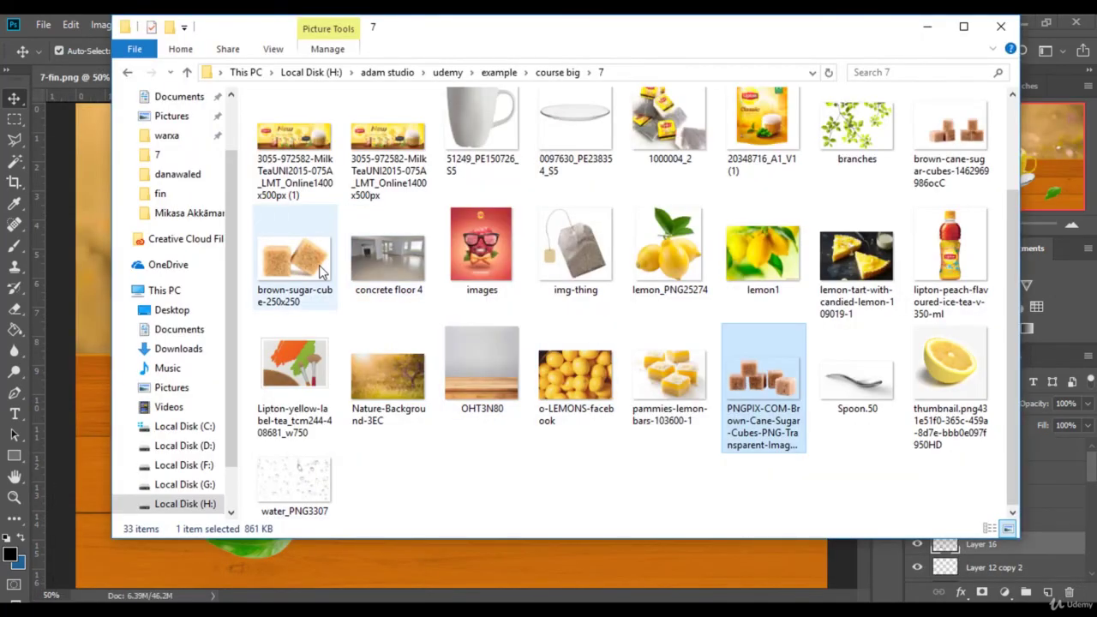
{"action": "double_click", "coordinate": [322, 271]}
{"action": "right_click", "coordinate": [569, 290]}
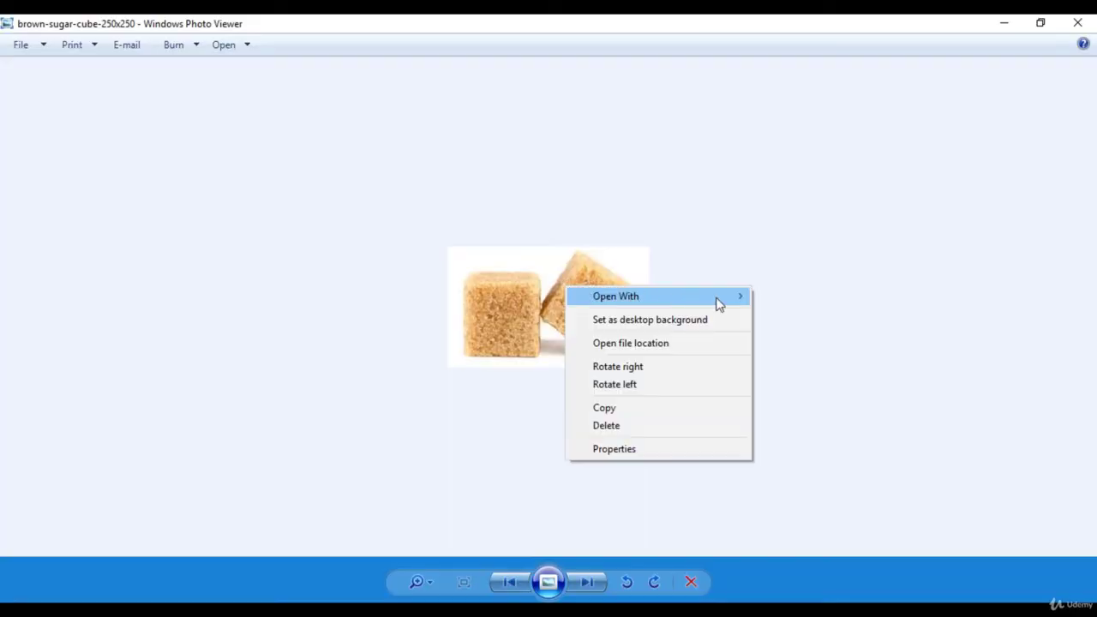
{"action": "mouse_move", "coordinate": [719, 304]}
{"action": "left_click", "coordinate": [793, 384]}
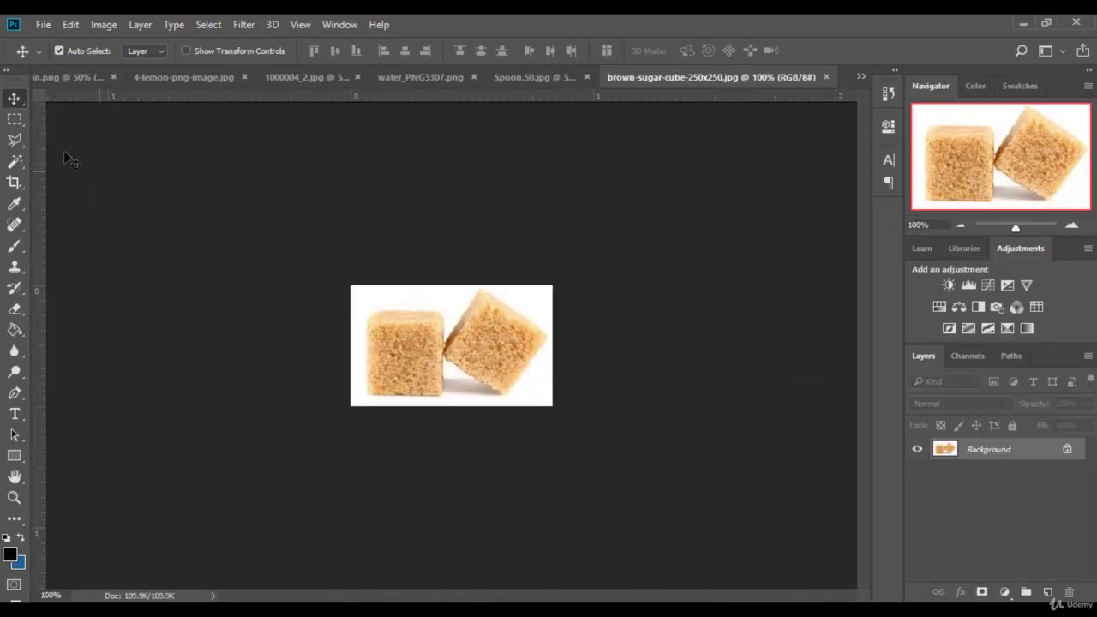
Trace the left sugar cube with the Polygonal Lasso and copy it to Layer 1.
{"action": "left_click", "coordinate": [13, 139]}
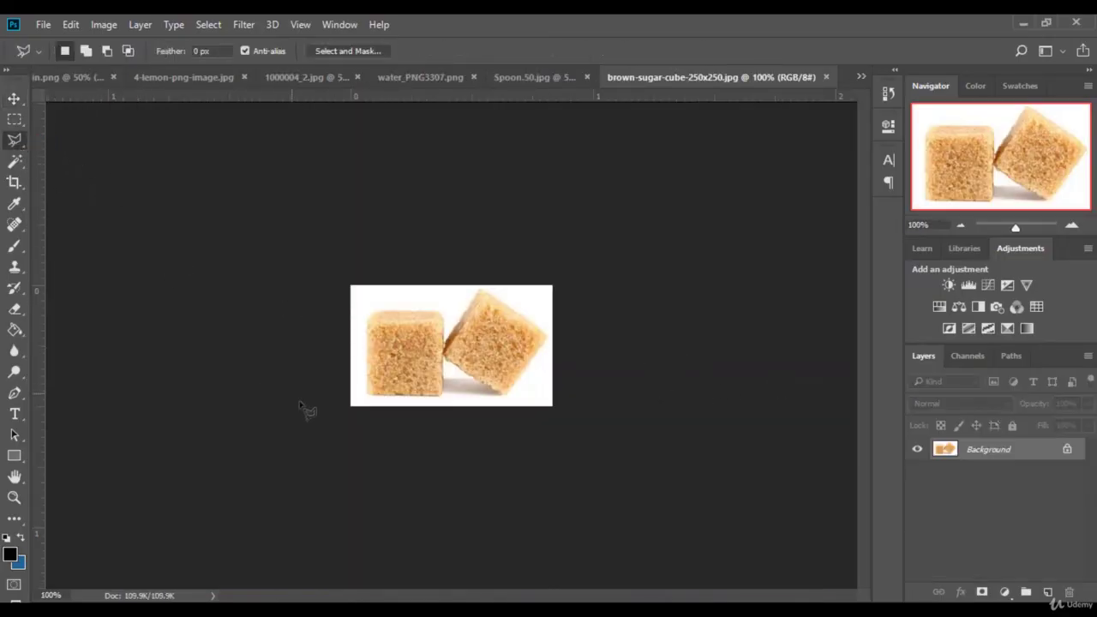
{"action": "left_click", "coordinate": [369, 396]}
{"action": "left_click", "coordinate": [369, 316]}
{"action": "left_click", "coordinate": [442, 313]}
{"action": "left_click", "coordinate": [443, 394]}
{"action": "double_click", "coordinate": [371, 396]}
{"action": "right_click", "coordinate": [397, 365]}
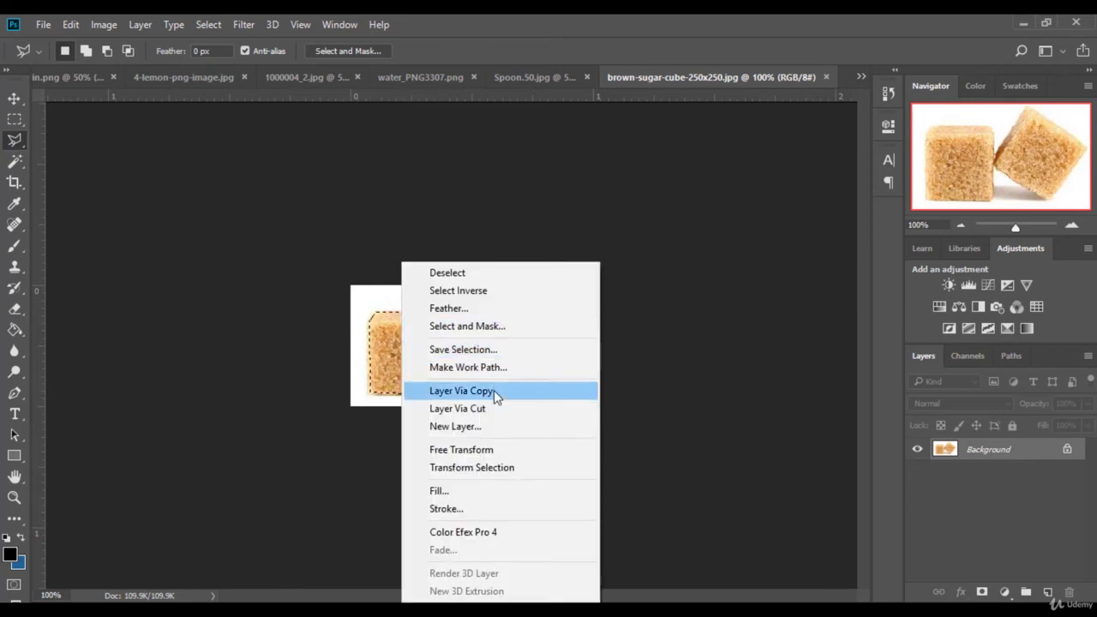
{"action": "left_click", "coordinate": [494, 389]}
Trace the right sugar cube, copy it to Layer 2, and select both cube layers.
{"action": "left_click", "coordinate": [987, 472]}
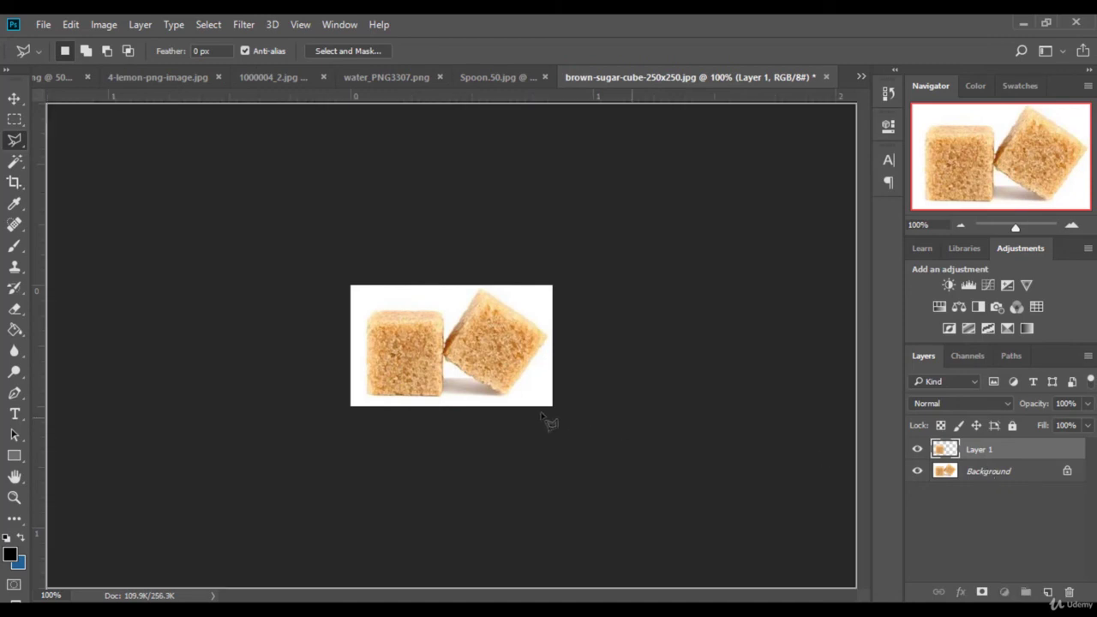
{"action": "left_click", "coordinate": [503, 391]}
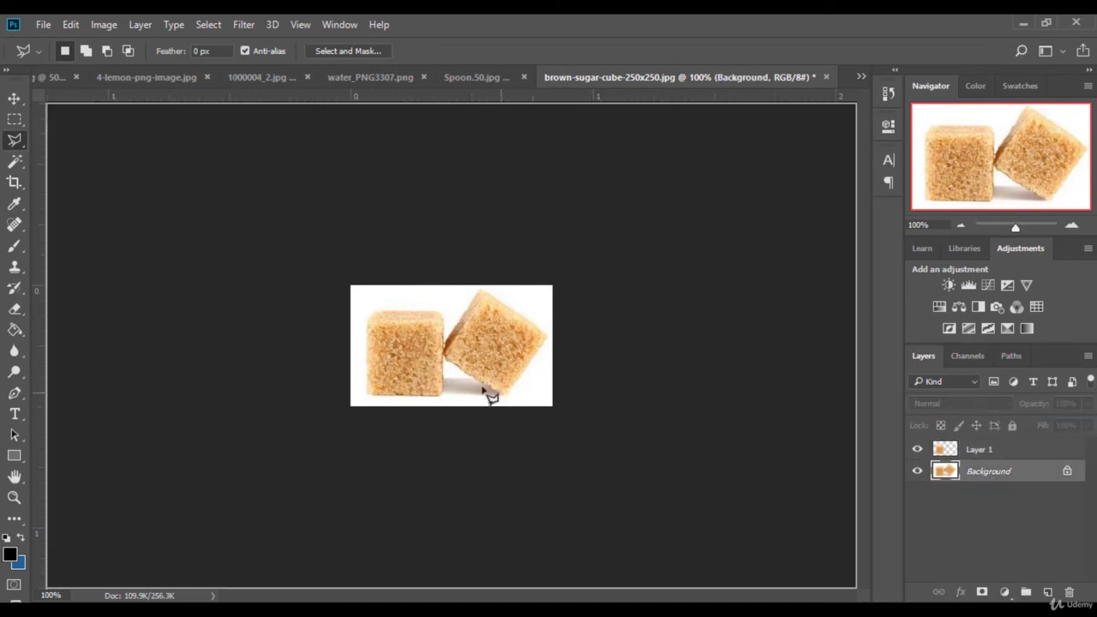
{"action": "left_click", "coordinate": [444, 347]}
{"action": "left_click", "coordinate": [478, 294]}
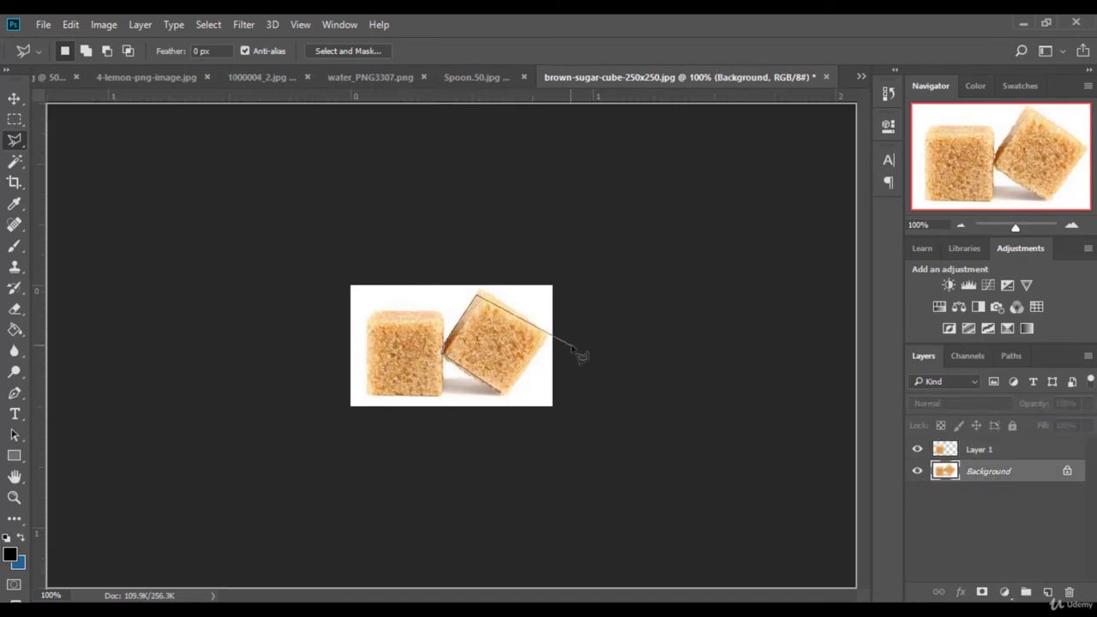
{"action": "left_click", "coordinate": [547, 341]}
{"action": "left_click", "coordinate": [503, 391]}
{"action": "right_click", "coordinate": [504, 369]}
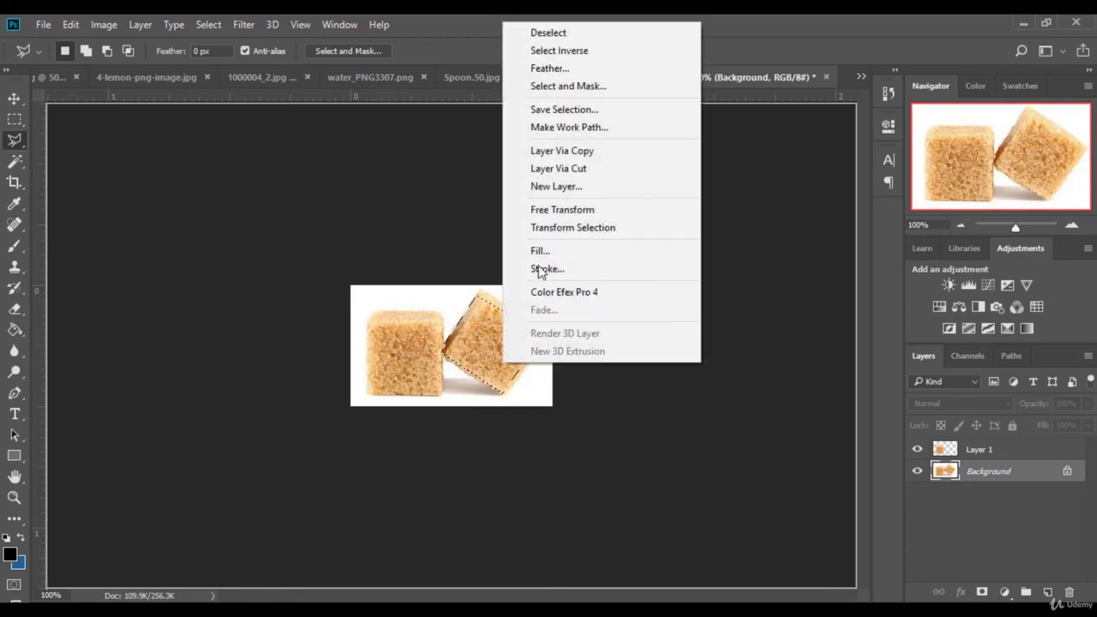
{"action": "left_click", "coordinate": [576, 151]}
{"action": "left_click", "coordinate": [967, 451], "text": "shift"}
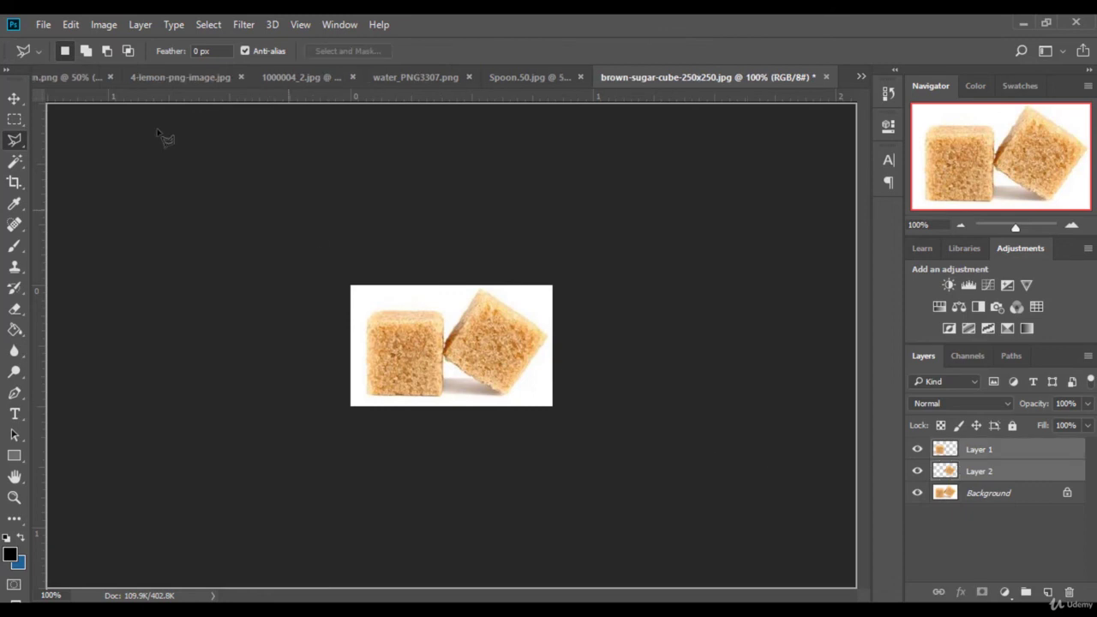
{"action": "left_click", "coordinate": [14, 98]}
Close the spoon document without saving and drag the sugar cubes into the 7-fin scene.
{"action": "left_click", "coordinate": [580, 77]}
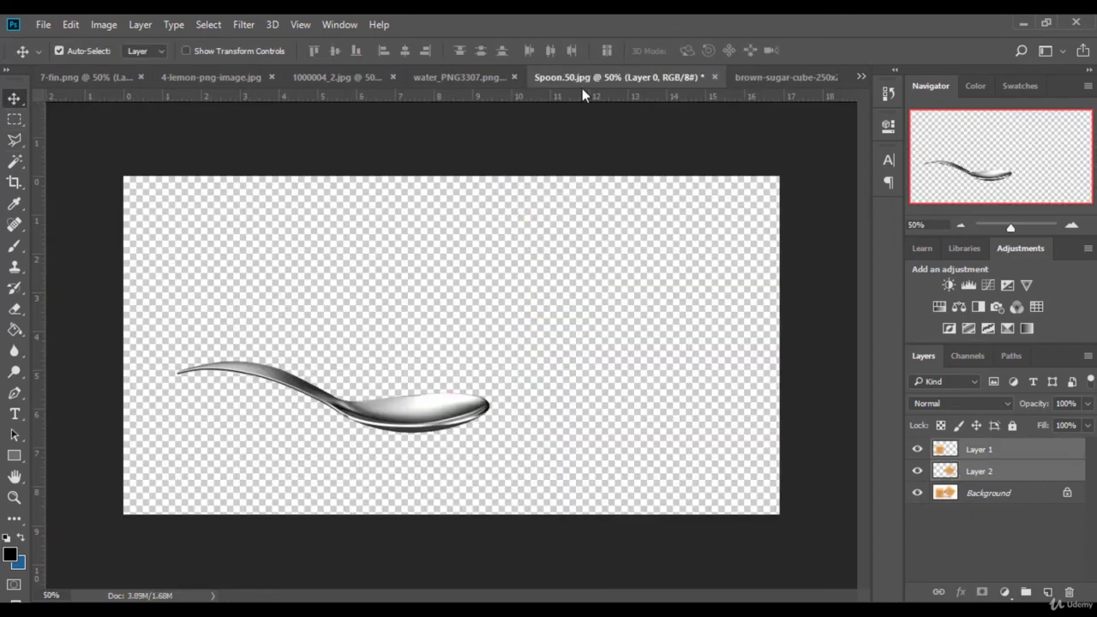
{"action": "left_click", "coordinate": [570, 254]}
{"action": "left_click_drag", "start_coordinate": [504, 350], "coordinate": [716, 403]}
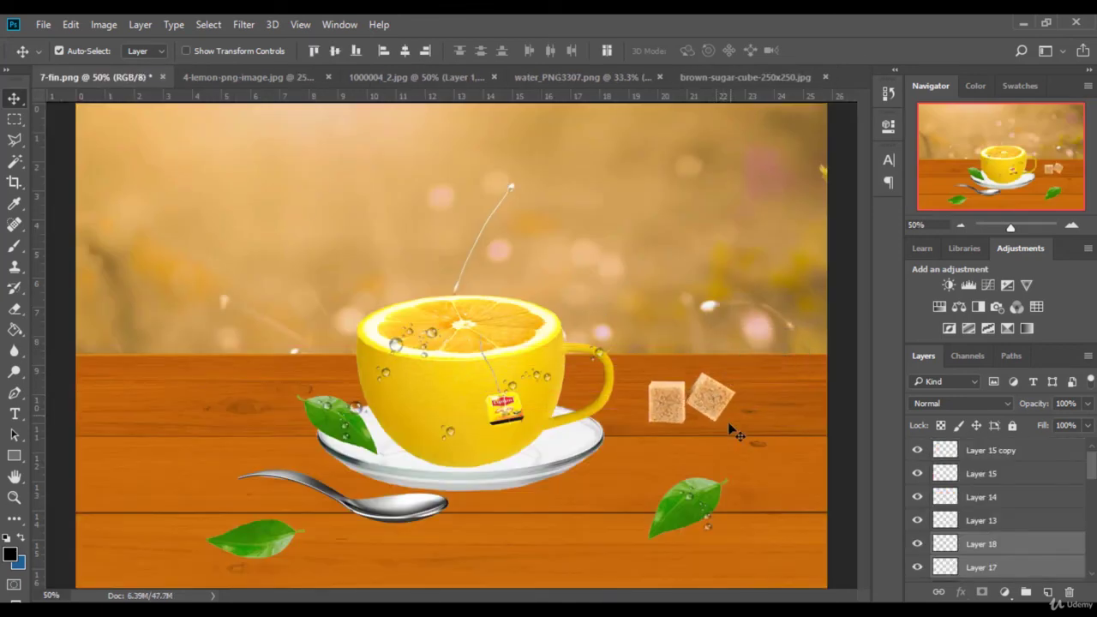
Duplicate the Layer 18 cube and place the copy further right on the table.
{"action": "left_click", "coordinate": [661, 409]}
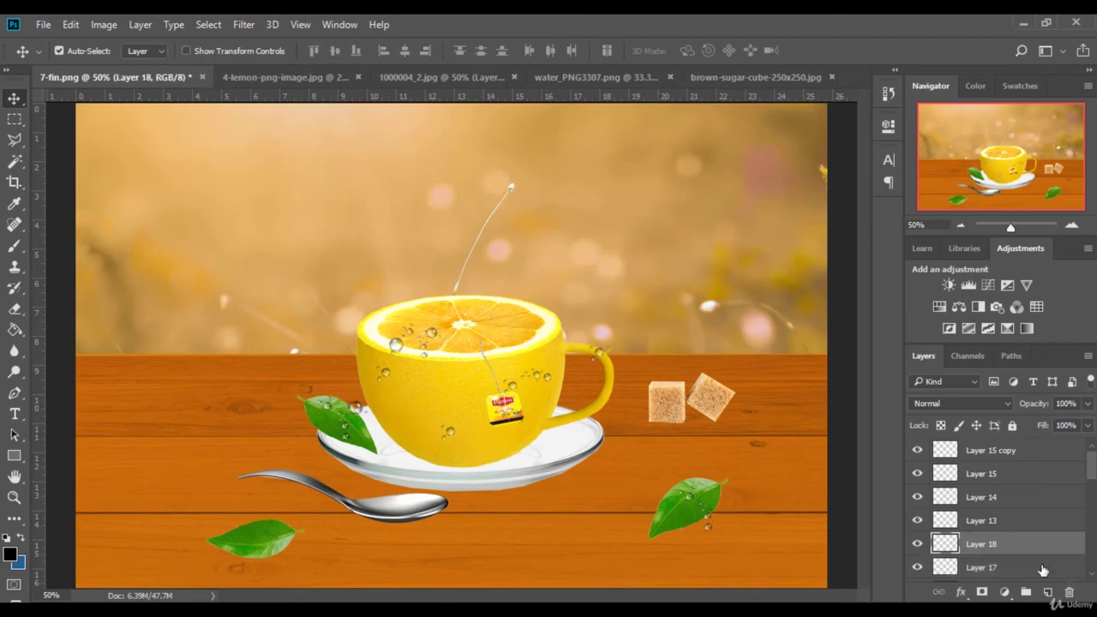
{"action": "left_click_drag", "start_coordinate": [1043, 570], "coordinate": [1047, 592]}
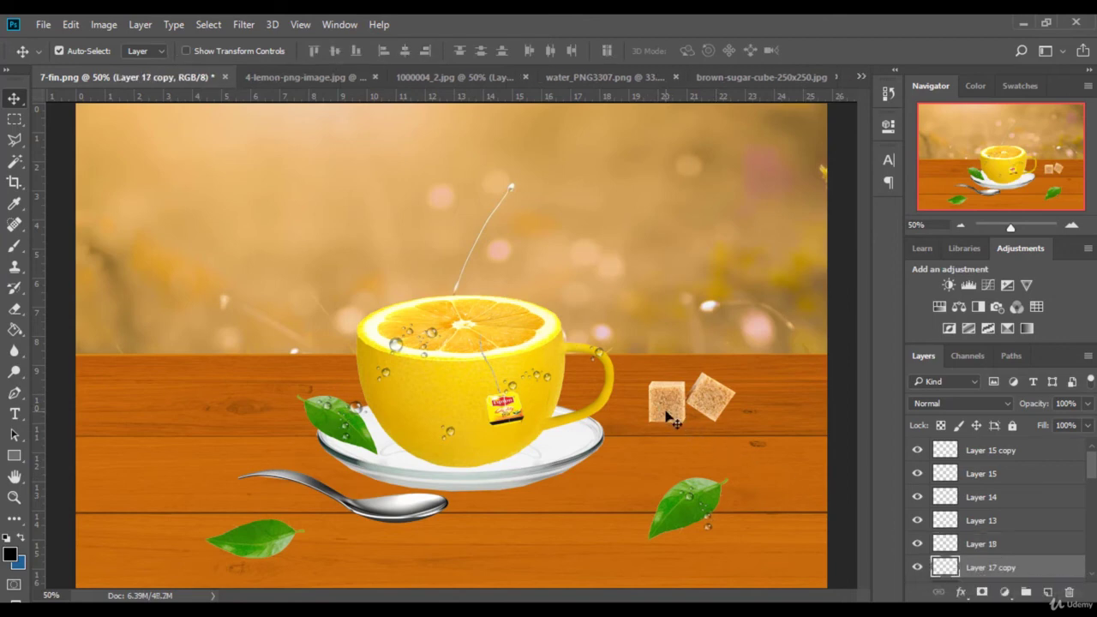
{"action": "left_click_drag", "start_coordinate": [673, 420], "coordinate": [754, 429]}
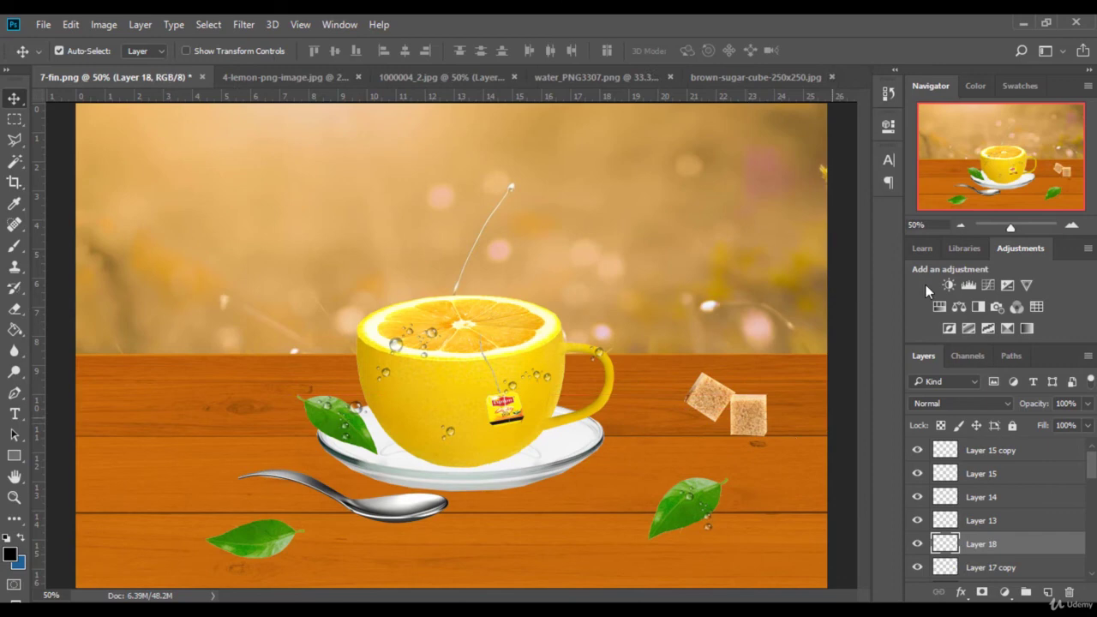
{"action": "left_click", "coordinate": [888, 94]}
{"action": "left_click", "coordinate": [791, 307]}
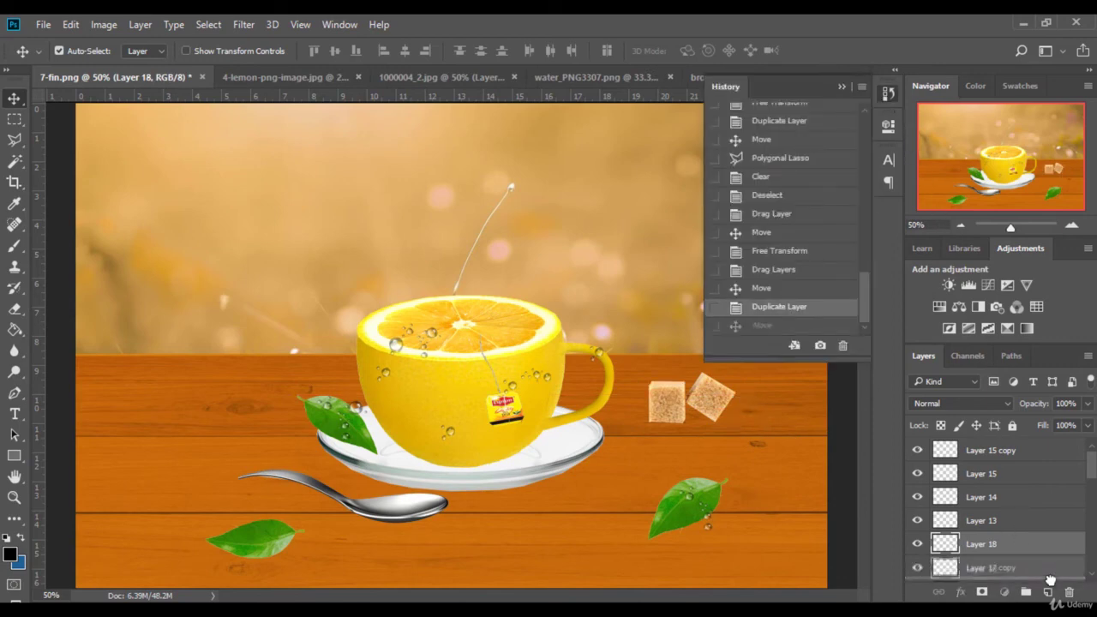
{"action": "left_click_drag", "start_coordinate": [1050, 580], "coordinate": [1048, 591]}
{"action": "left_click_drag", "start_coordinate": [673, 418], "coordinate": [767, 416]}
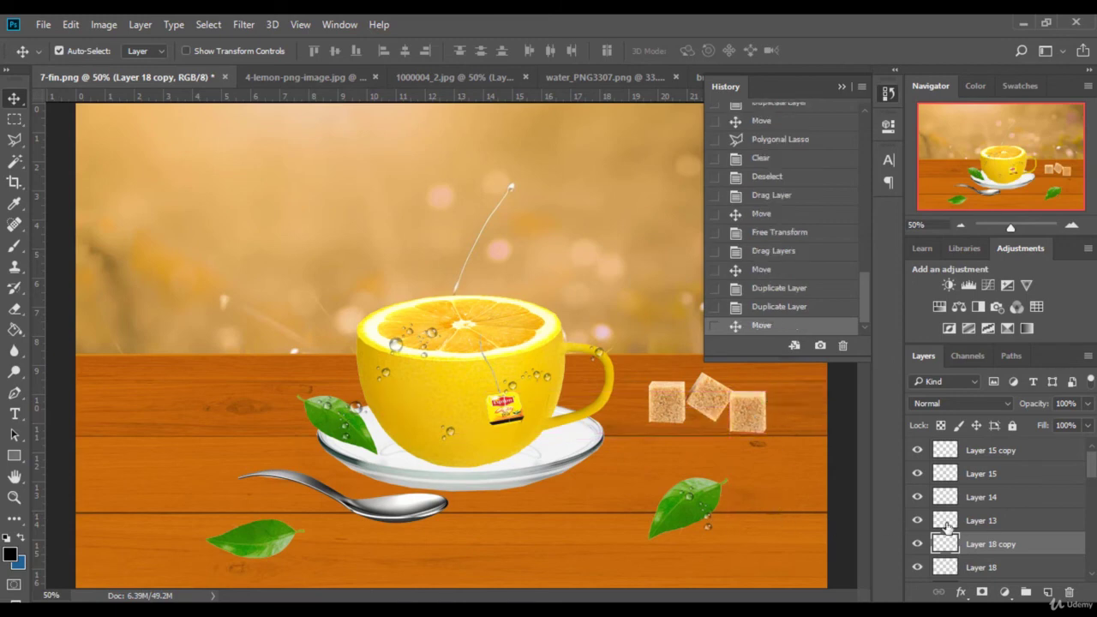
Collapse the History panel and zoom in to 63.76% on the cubes at the right.
{"action": "right_click", "coordinate": [1014, 547]}
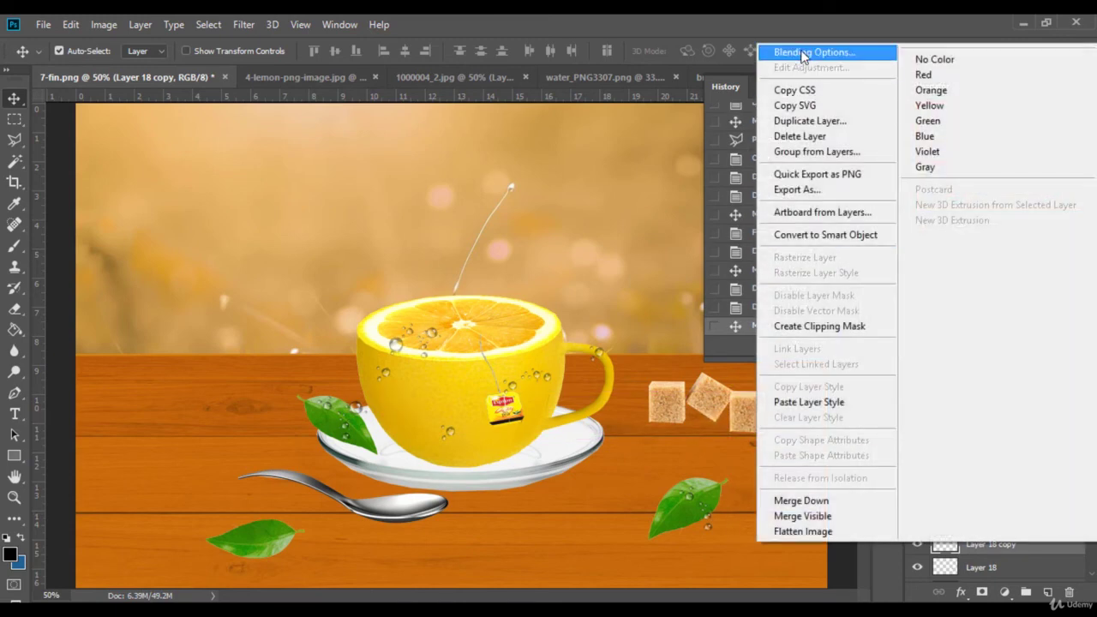
{"action": "left_click", "coordinate": [897, 31]}
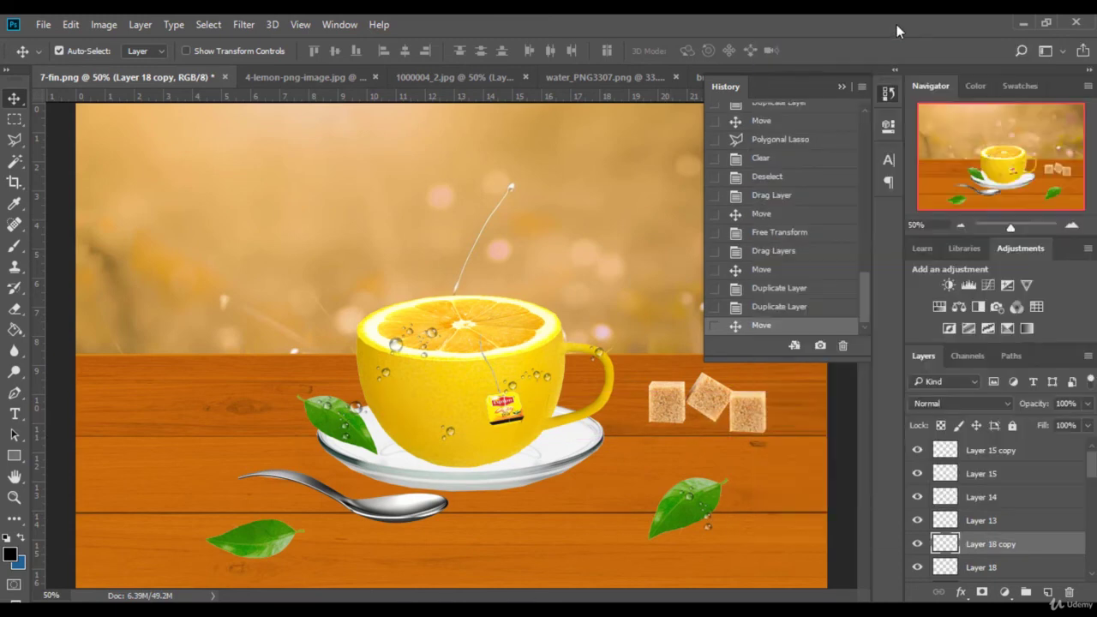
{"action": "left_click", "coordinate": [842, 89]}
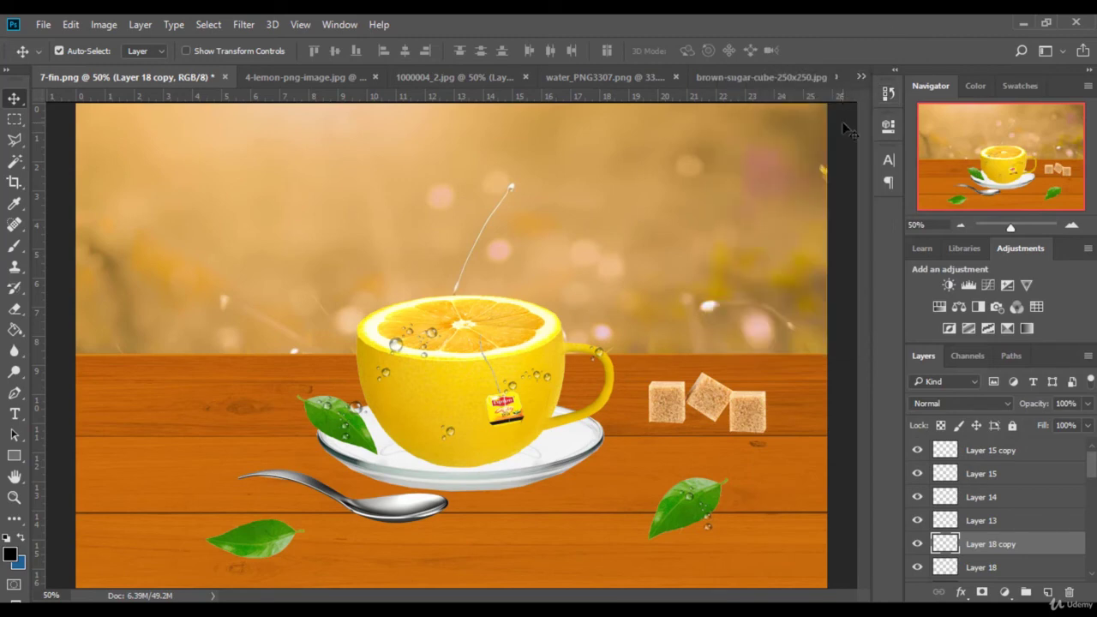
{"action": "left_click_drag", "start_coordinate": [1008, 232], "coordinate": [1014, 230]}
{"action": "left_click_drag", "start_coordinate": [611, 598], "coordinate": [697, 597]}
Give Layer 18 copy a Multiply drop shadow: 35% opacity, 93°, 3 px distance, 8% spread, 4 px size.
{"action": "right_click", "coordinate": [1018, 545]}
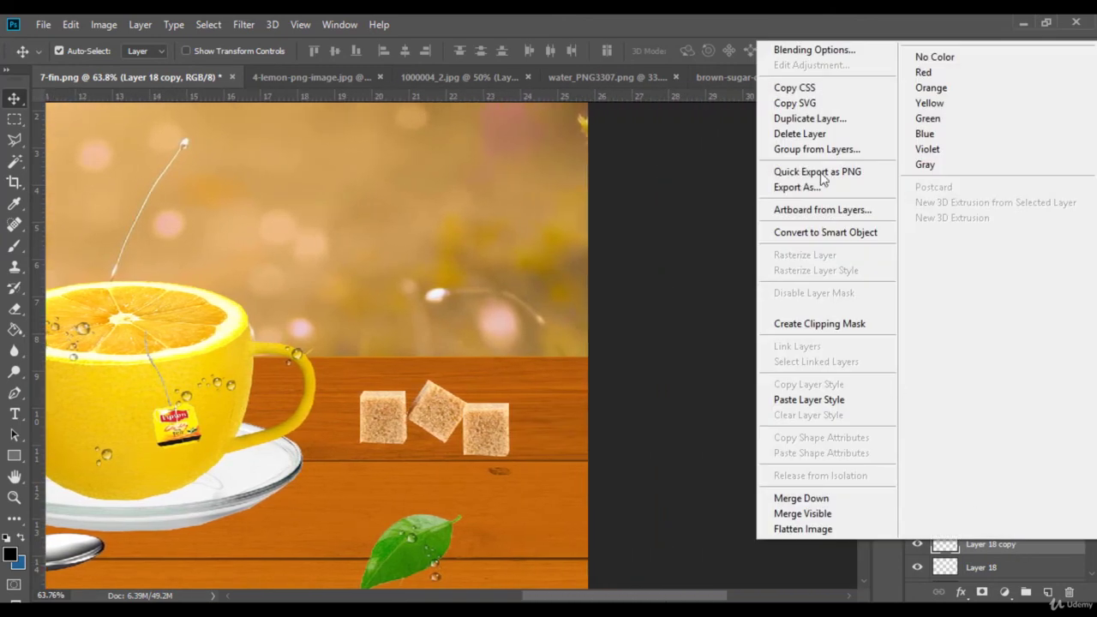
{"action": "left_click", "coordinate": [817, 52]}
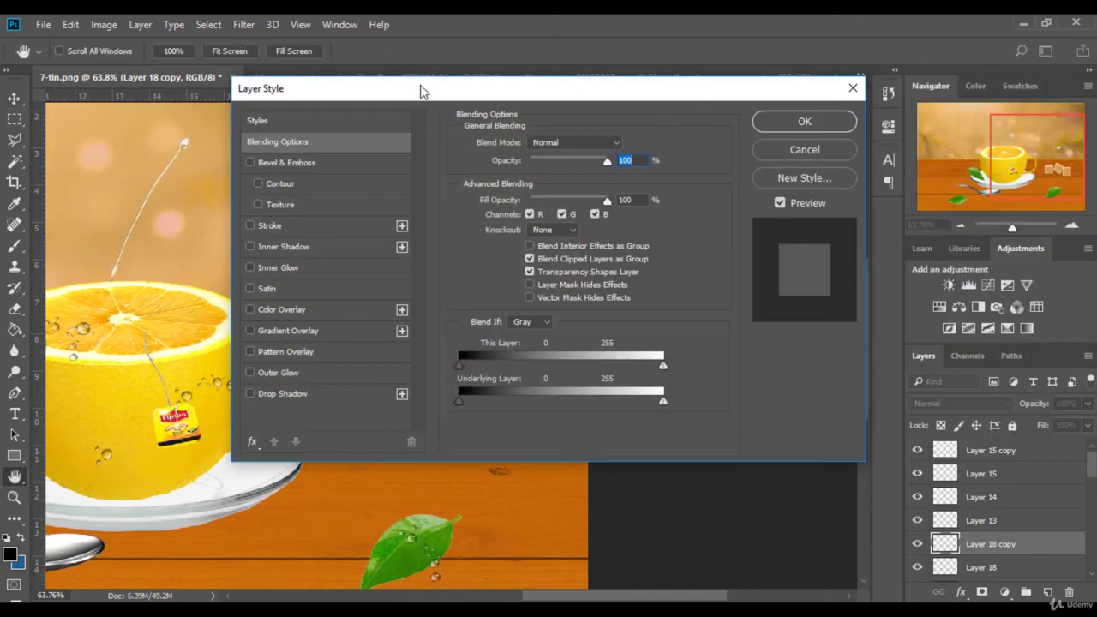
{"action": "left_click_drag", "start_coordinate": [426, 89], "coordinate": [845, 88]}
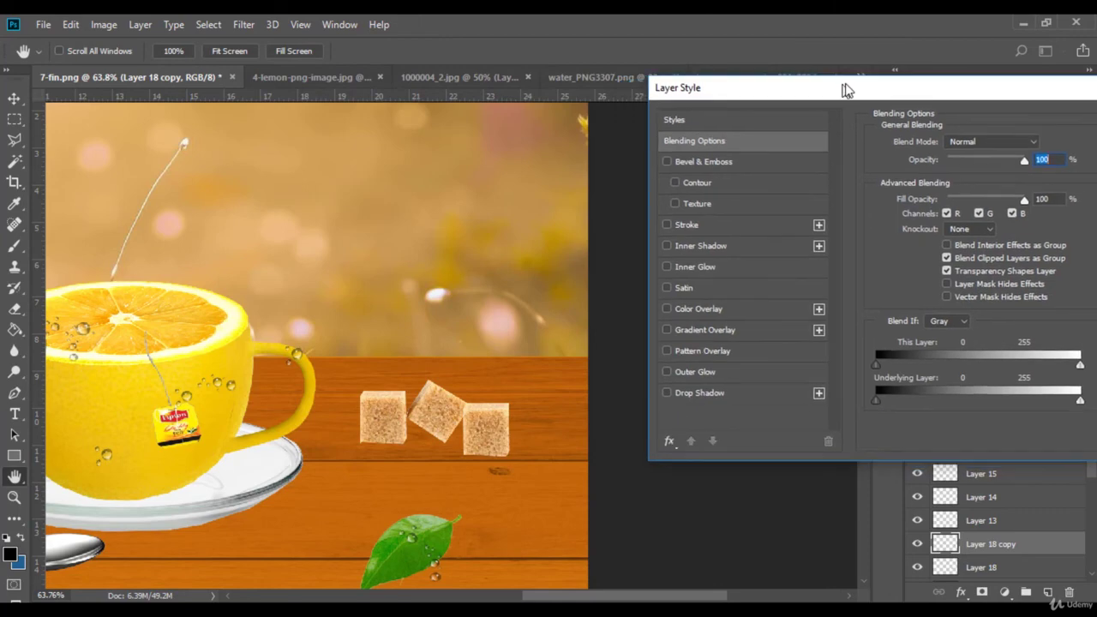
{"action": "left_click", "coordinate": [701, 393]}
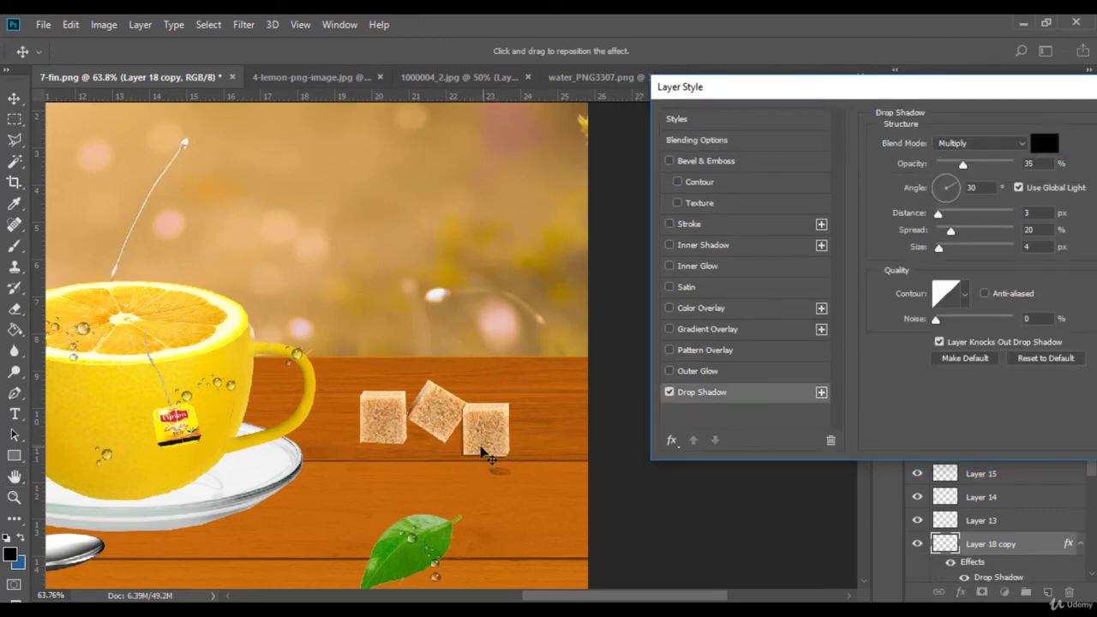
{"action": "left_click_drag", "start_coordinate": [961, 232], "coordinate": [942, 235]}
{"action": "left_click_drag", "start_coordinate": [955, 183], "coordinate": [948, 178]}
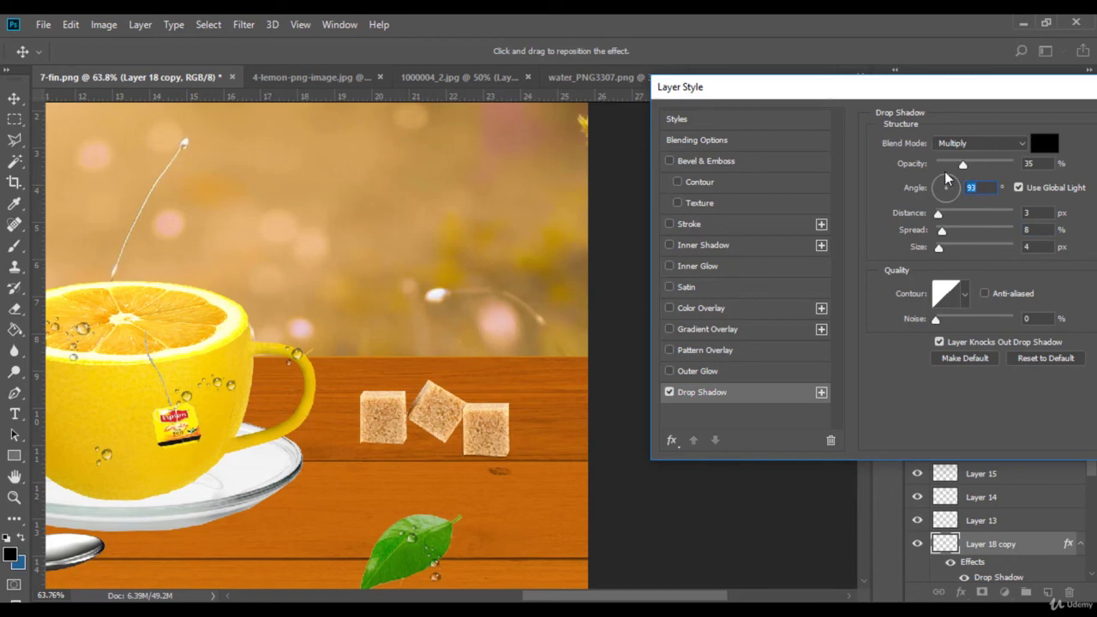
{"action": "left_click_drag", "start_coordinate": [858, 86], "coordinate": [644, 105]}
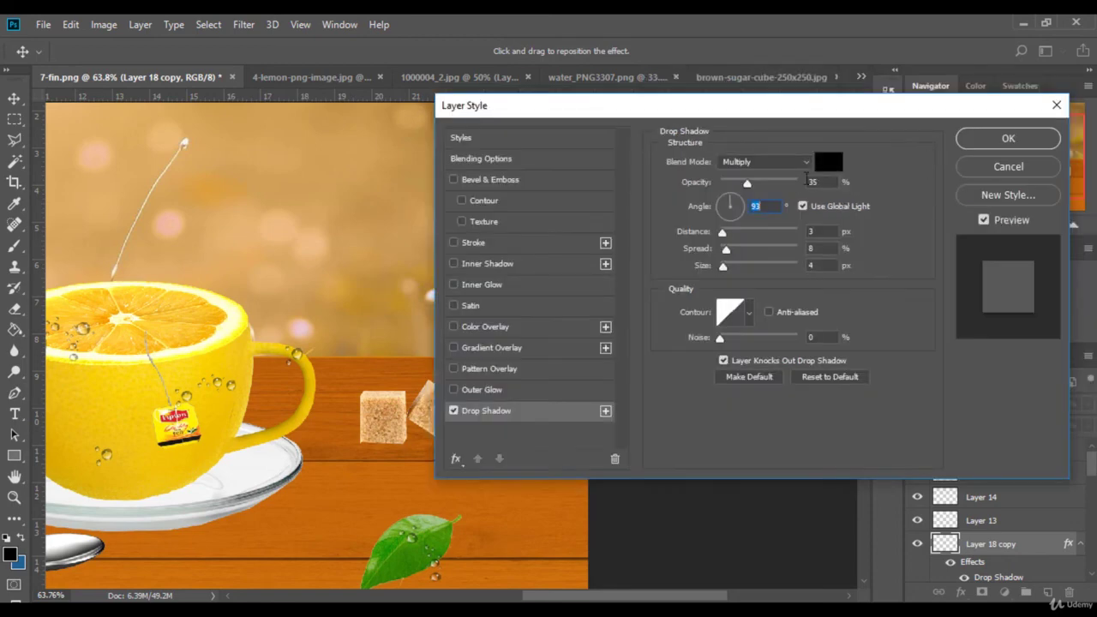
{"action": "key", "text": "Tab"}
{"action": "key", "text": "Tab"}
{"action": "key", "text": "Tab"}
{"action": "left_click_drag", "start_coordinate": [870, 112], "coordinate": [909, 115]}
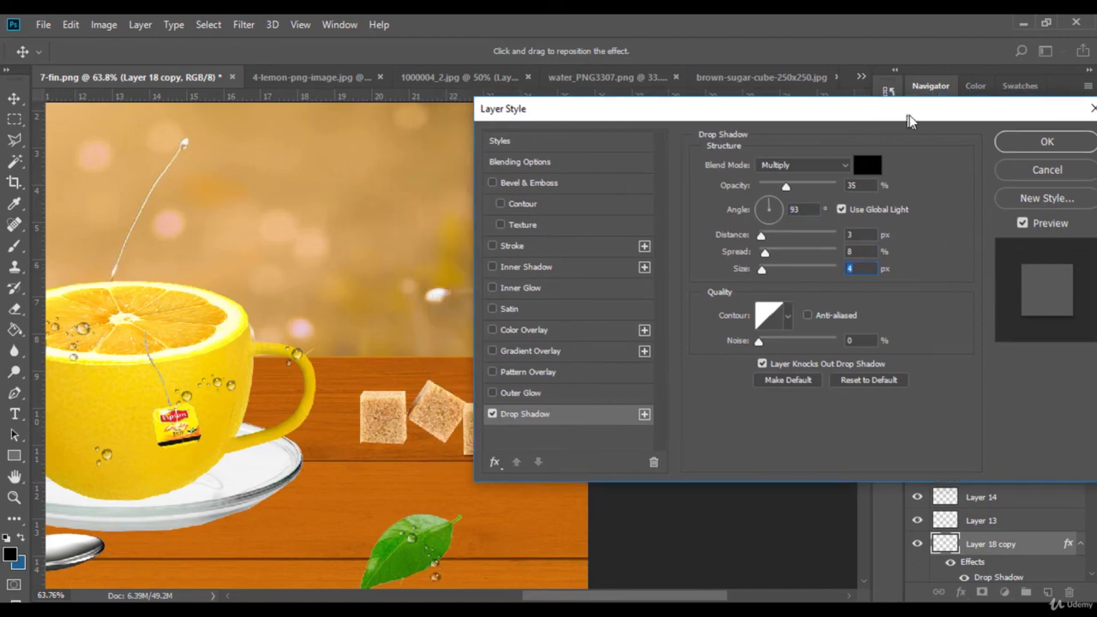
{"action": "left_click", "coordinate": [1042, 139]}
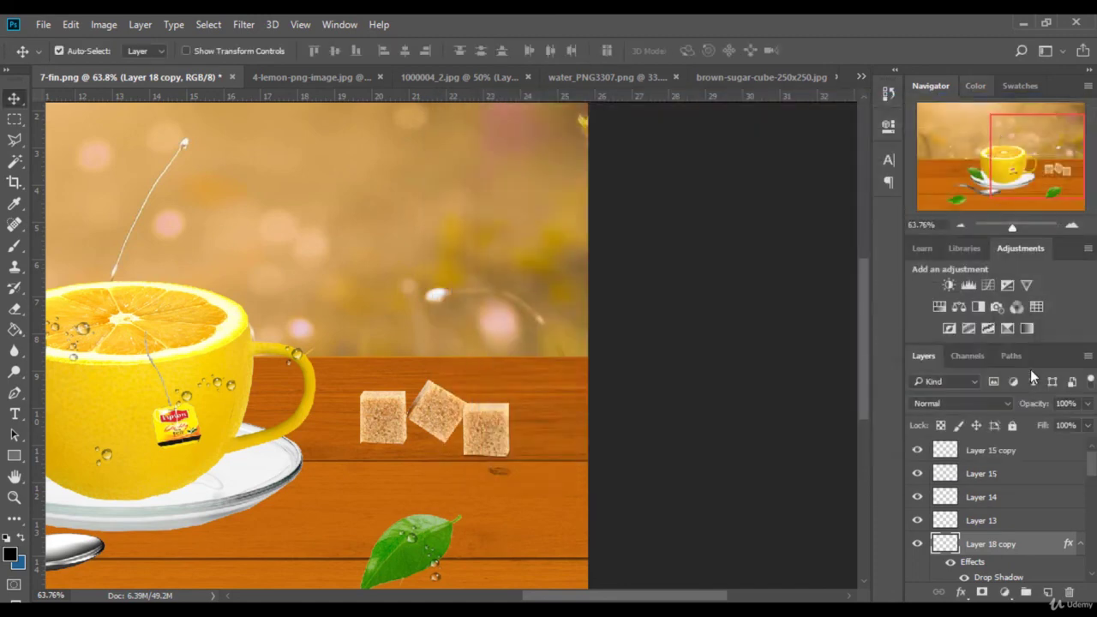
Copy the drop shadow style from Layer 18 copy, undoing an accidental paste onto Layer 13.
{"action": "right_click", "coordinate": [993, 546]}
{"action": "left_click", "coordinate": [795, 388]}
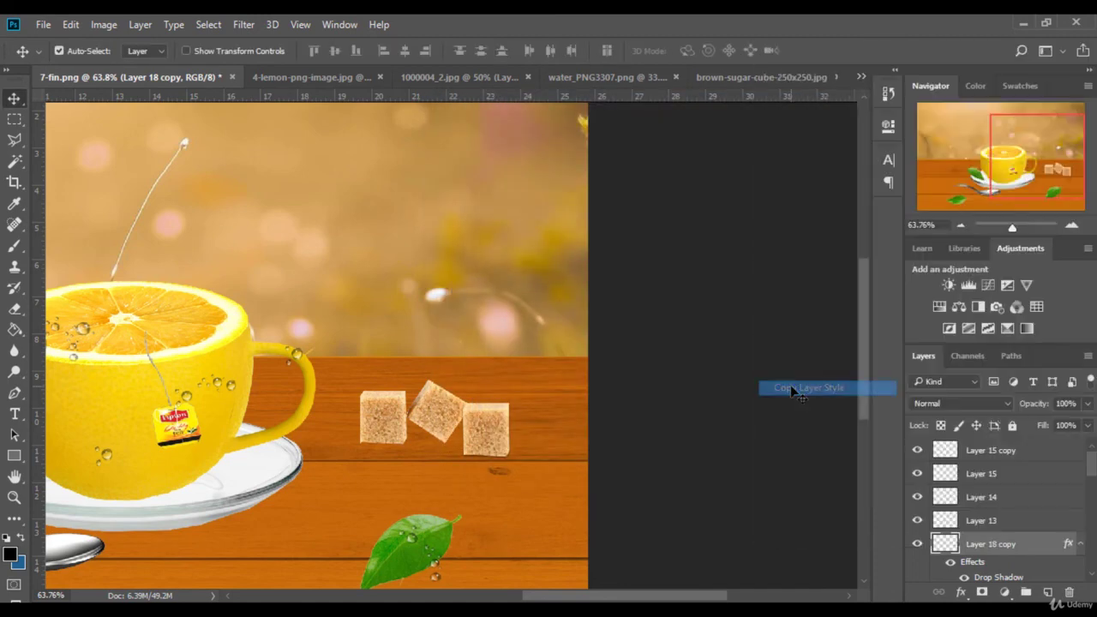
{"action": "left_click", "coordinate": [1010, 521]}
{"action": "right_click", "coordinate": [1010, 521]}
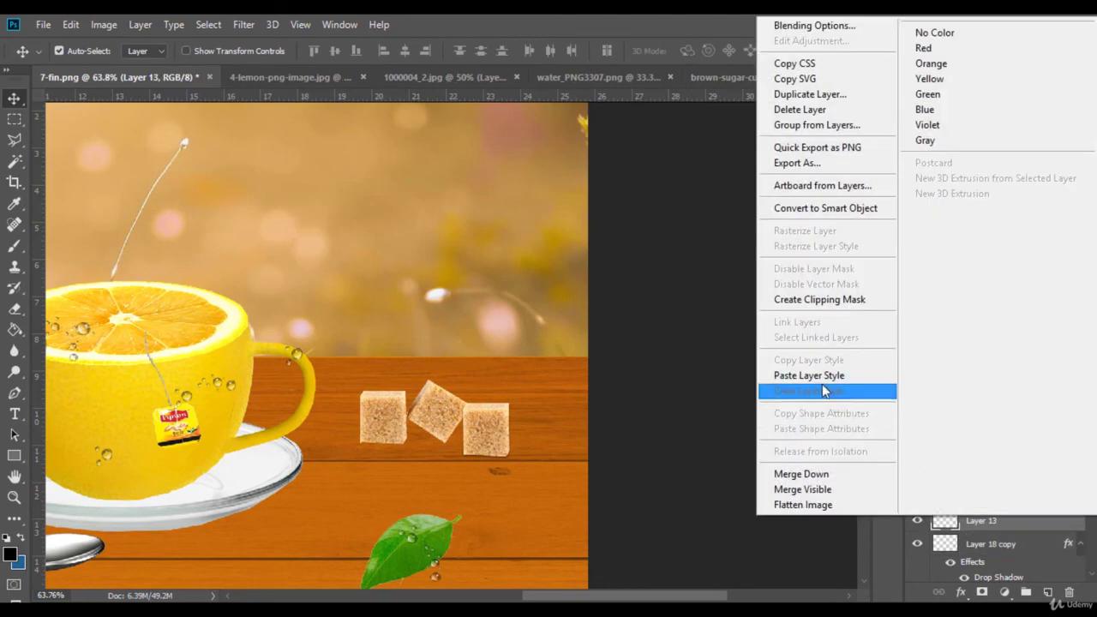
{"action": "left_click", "coordinate": [822, 386]}
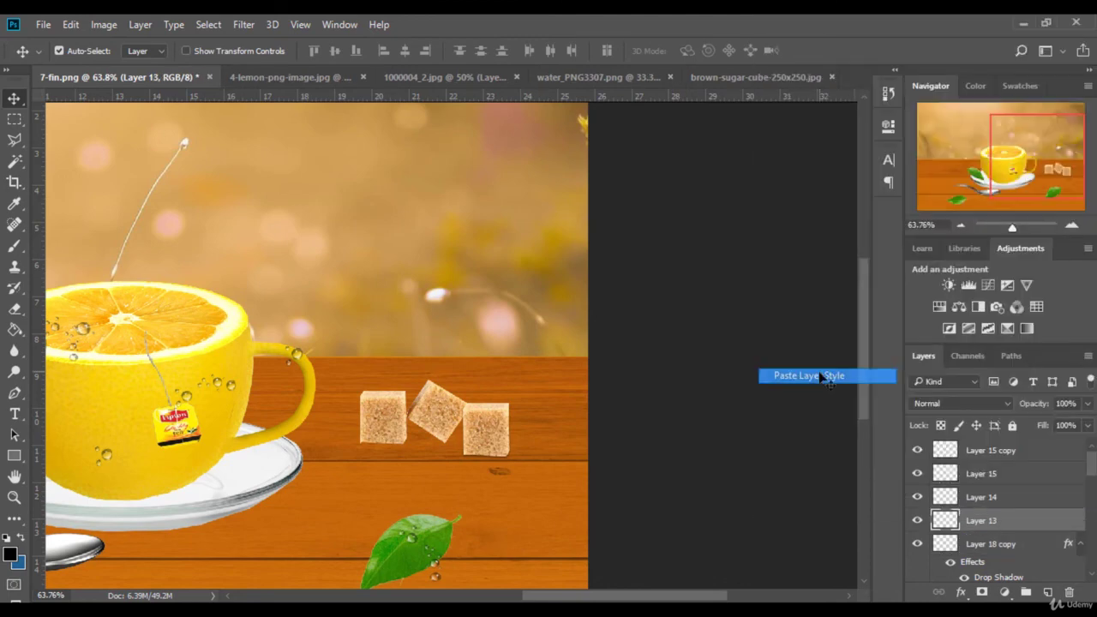
{"action": "left_click", "coordinate": [889, 95]}
{"action": "key", "text": "ctrl+z"}
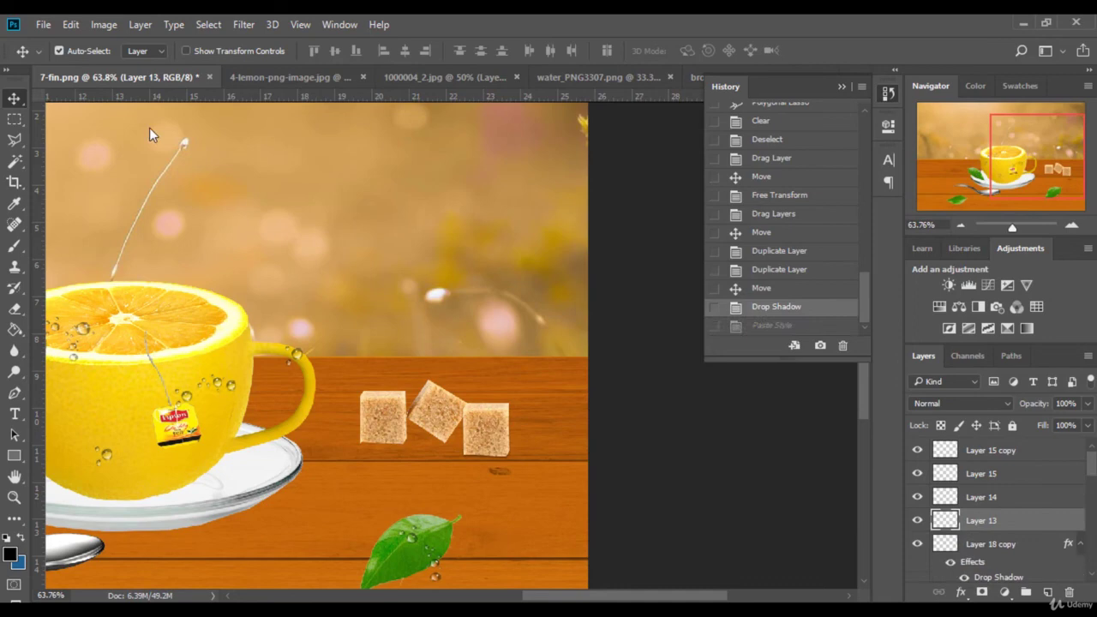
Paste the drop shadow style onto Layer 17 copy and Layer 18.
{"action": "left_click", "coordinate": [443, 411]}
{"action": "right_click", "coordinate": [1007, 574]}
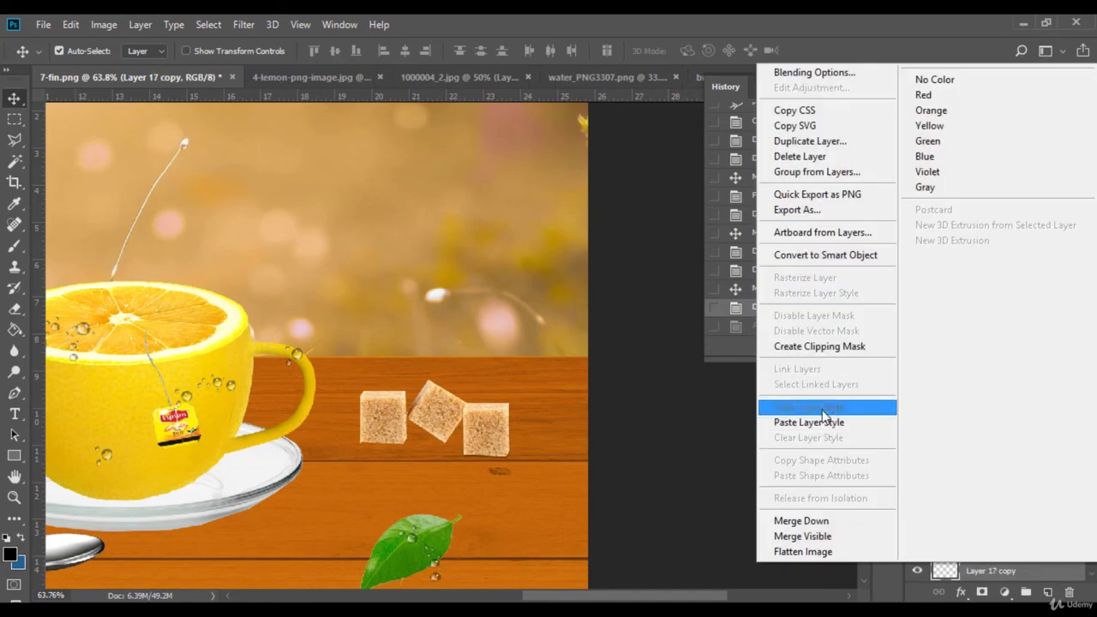
{"action": "left_click", "coordinate": [809, 422]}
{"action": "left_click", "coordinate": [399, 433]}
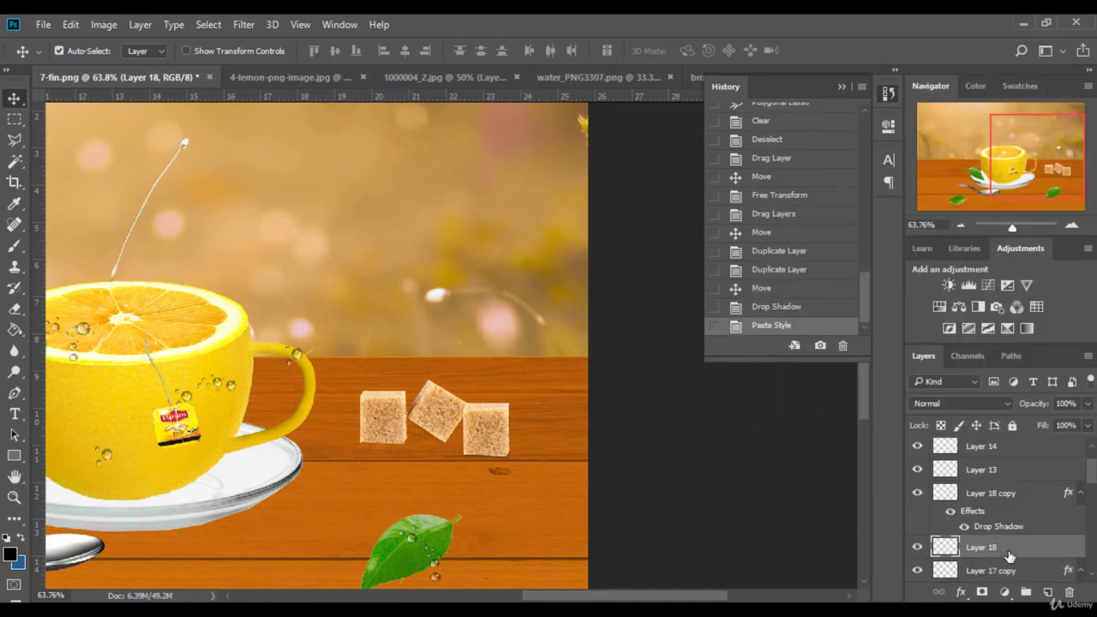
{"action": "right_click", "coordinate": [1009, 557]}
{"action": "left_click", "coordinate": [766, 401]}
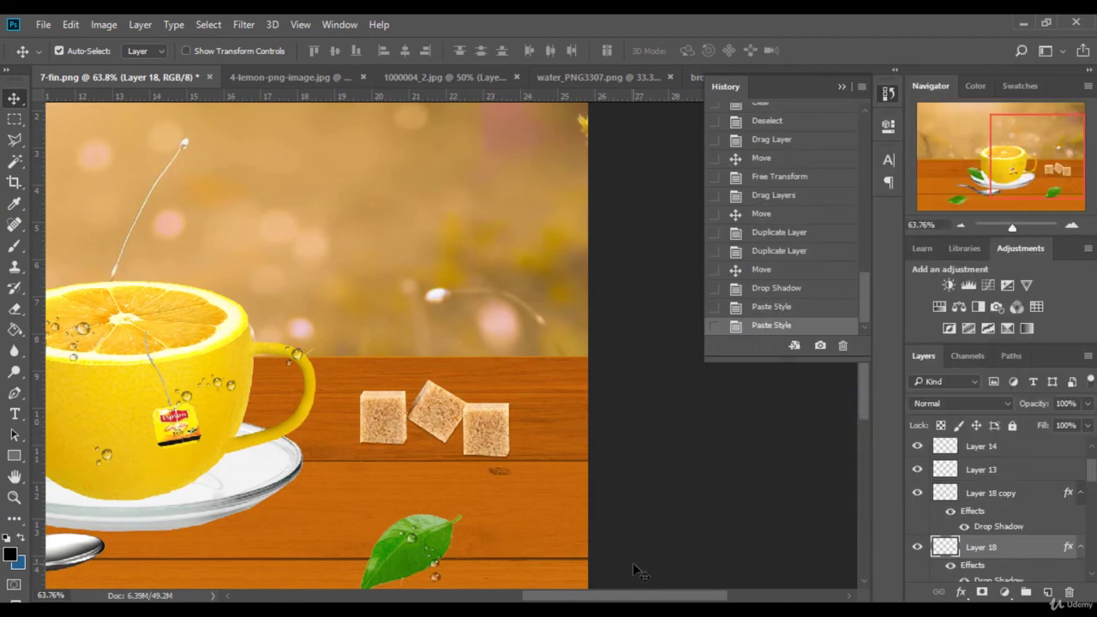
{"action": "scroll", "coordinate": [637, 598], "scroll_direction": "left", "scroll_amount": 5}
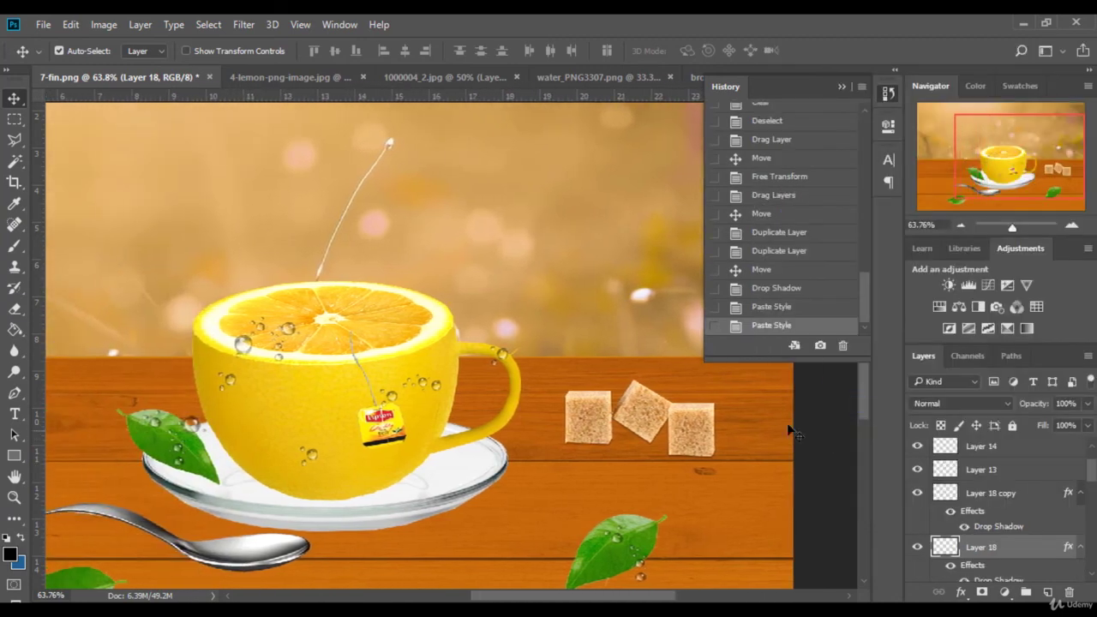
{"action": "left_click", "coordinate": [700, 437]}
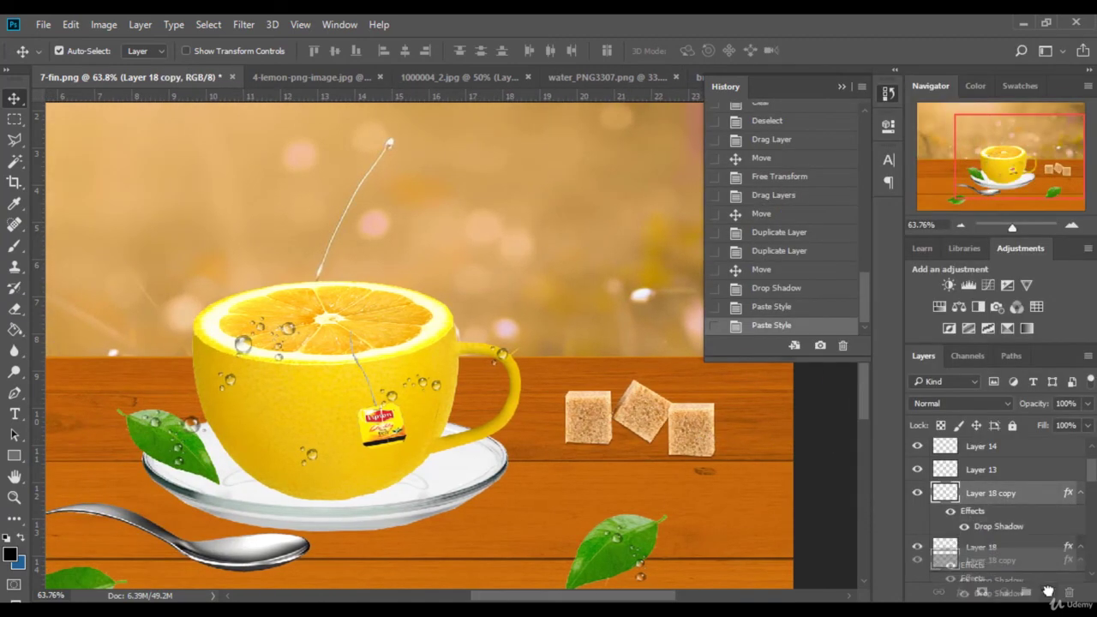
Duplicate the shadowed cube twice and place both copies on the table's left, zoomed to 50%.
{"action": "key", "text": "ctrl+j"}
{"action": "left_click_drag", "start_coordinate": [701, 437], "coordinate": [56, 404]}
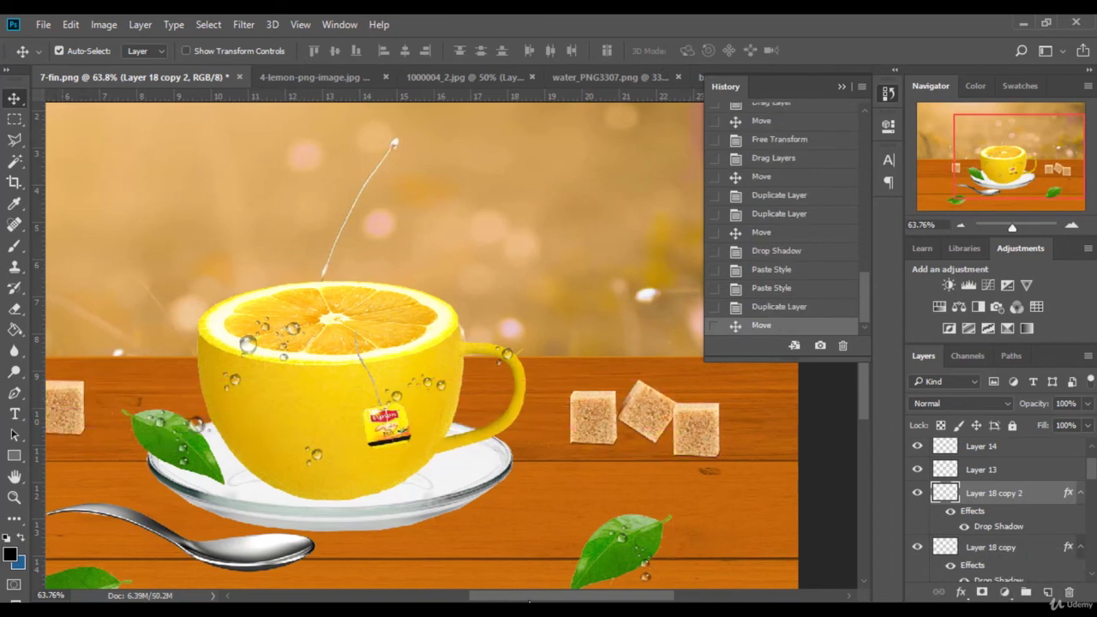
{"action": "left_click_drag", "start_coordinate": [528, 598], "coordinate": [468, 597]}
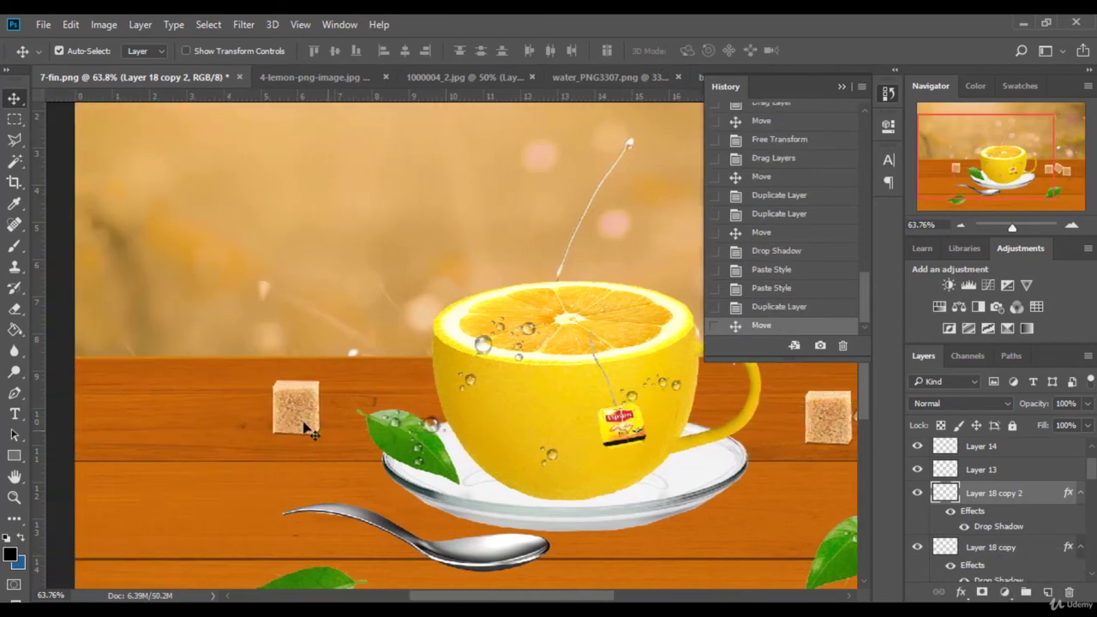
{"action": "left_click_drag", "start_coordinate": [303, 429], "coordinate": [183, 433]}
{"action": "left_click_drag", "start_coordinate": [1029, 496], "coordinate": [1048, 592]}
{"action": "left_click_drag", "start_coordinate": [183, 416], "coordinate": [248, 441]}
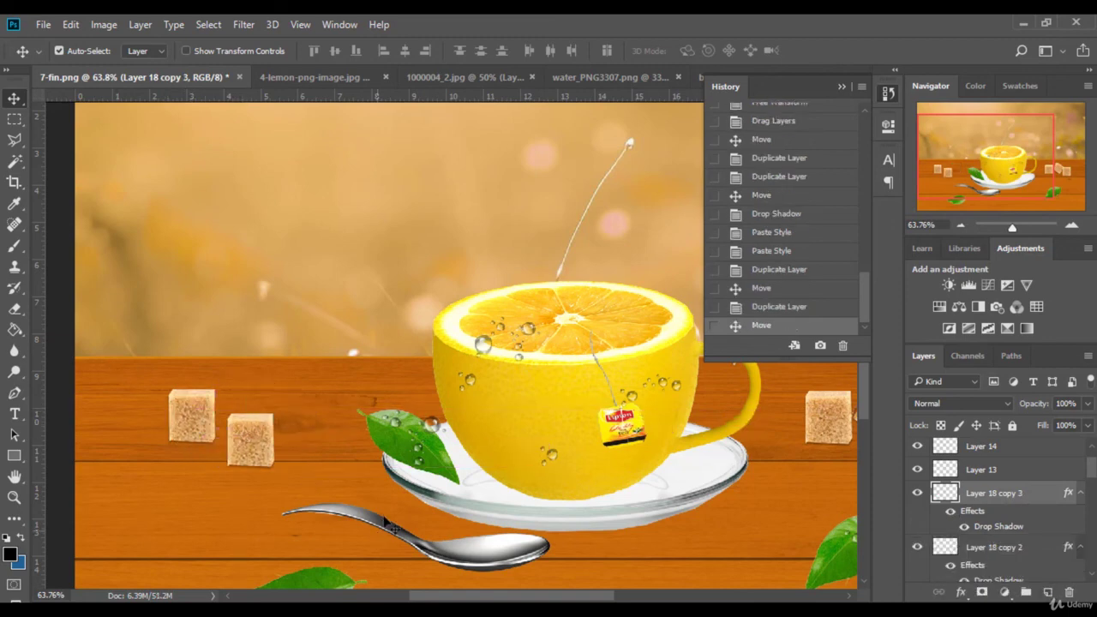
{"action": "scroll", "coordinate": [615, 420], "scroll_direction": "down", "scroll_amount": 2}
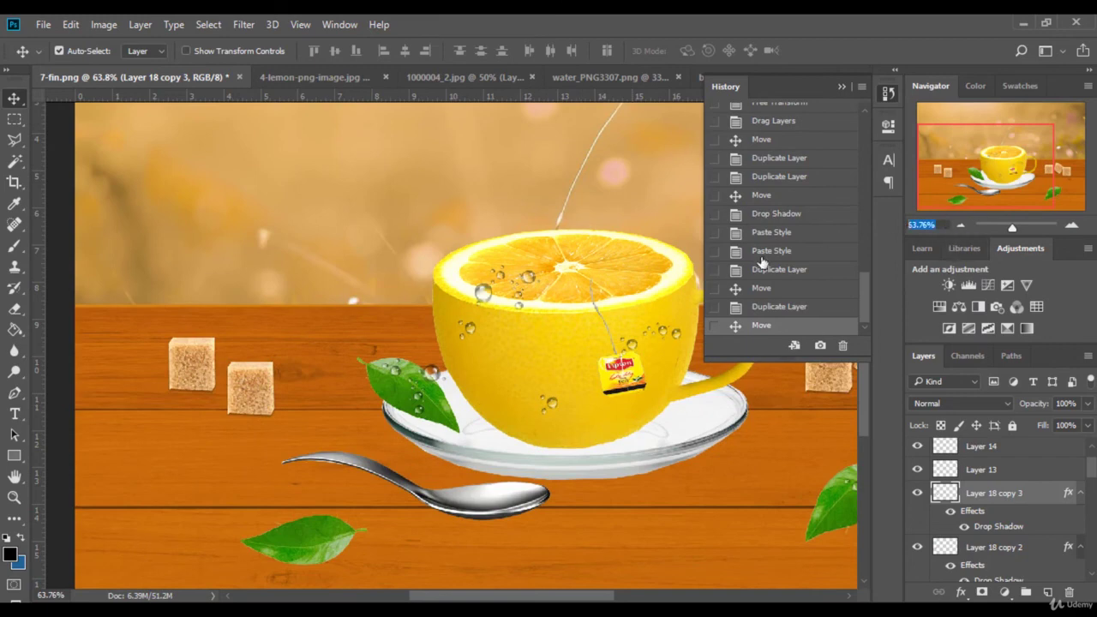
{"action": "key", "text": "ctrl+minus"}
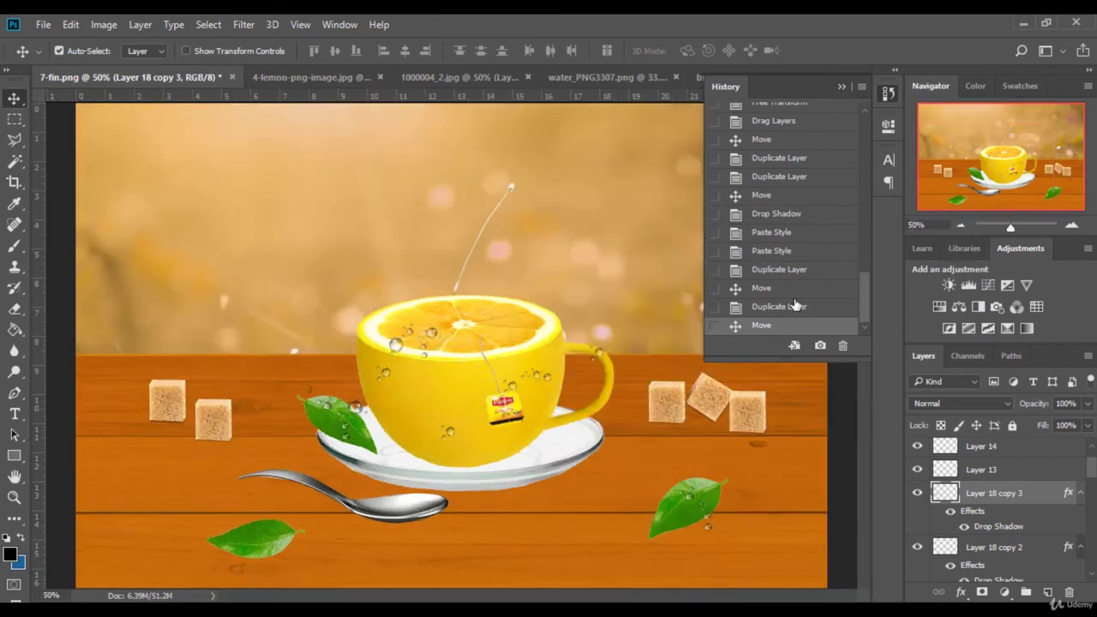
{"action": "left_click", "coordinate": [840, 86]}
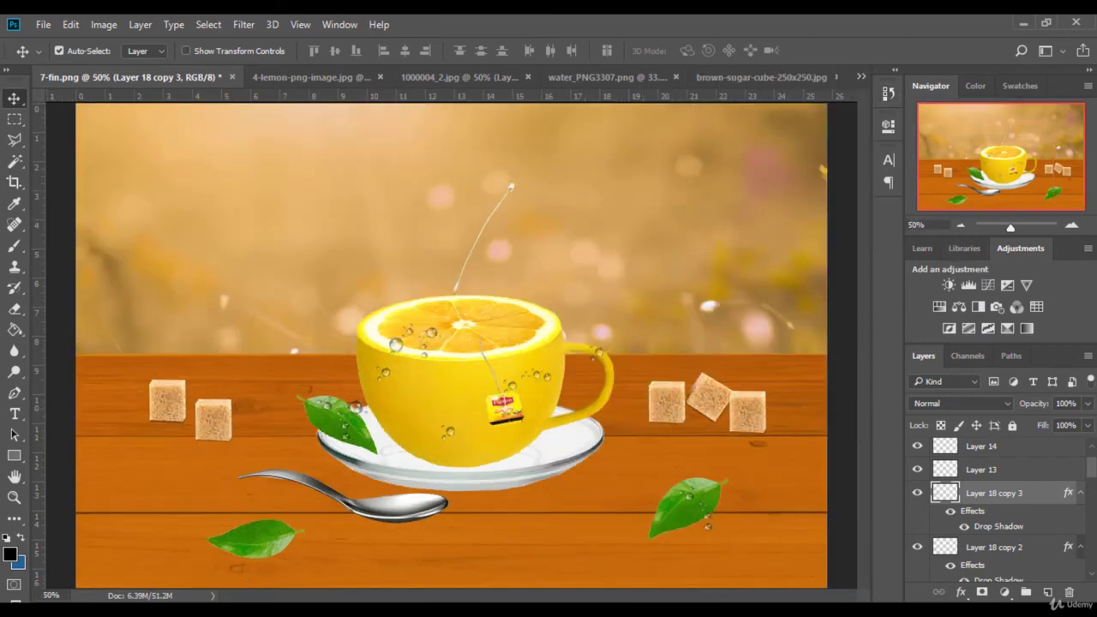
Open branches.png from the source folder in Photoshop via Photo Viewer's Open With.
{"action": "key", "text": "alt+Tab"}
{"action": "scroll", "coordinate": [617, 300], "scroll_direction": "up", "scroll_amount": 2}
{"action": "left_click", "coordinate": [843, 269]}
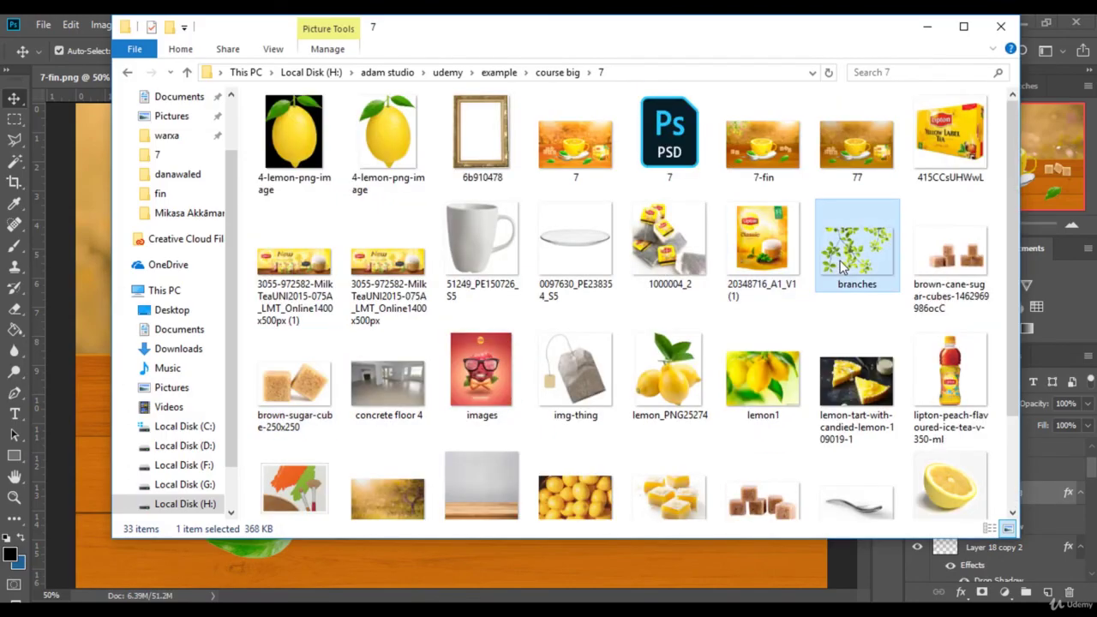
{"action": "double_click", "coordinate": [842, 268]}
{"action": "right_click", "coordinate": [495, 228]}
{"action": "mouse_move", "coordinate": [557, 236]}
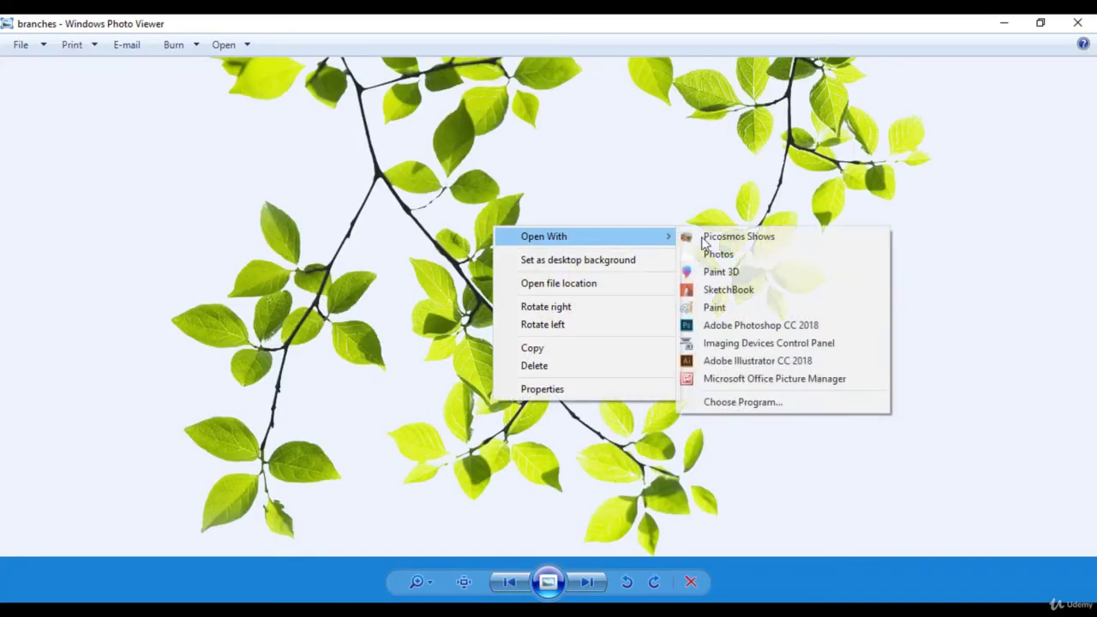
{"action": "left_click", "coordinate": [723, 325]}
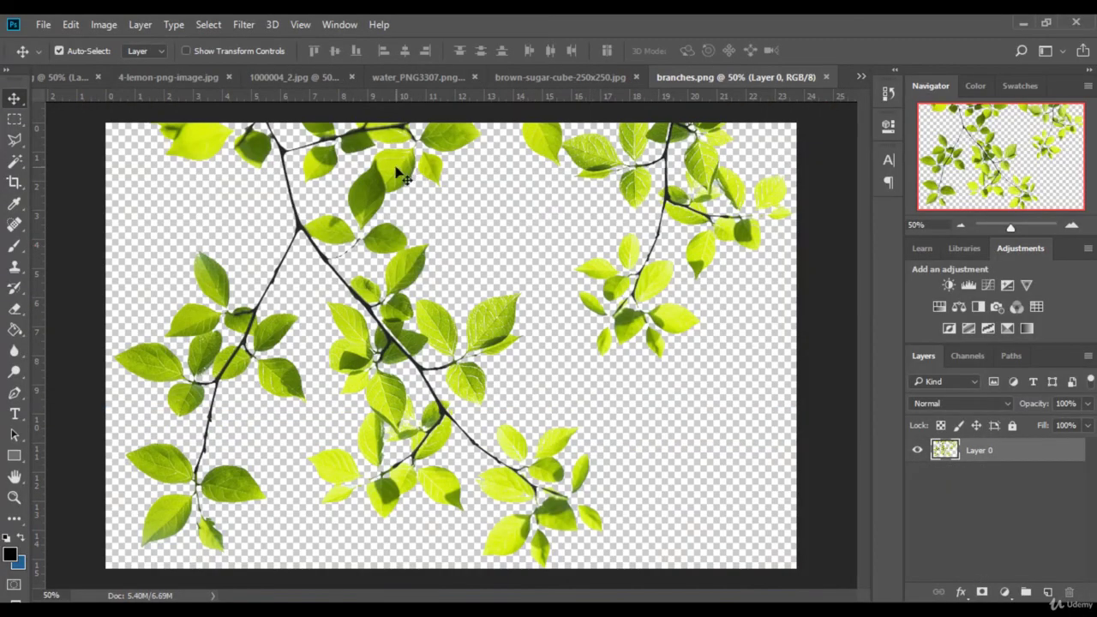
Drag the branches into the scene as Layer 19 and shrink them into the top-left corner.
{"action": "left_click_drag", "start_coordinate": [399, 174], "coordinate": [163, 83]}
{"action": "left_click_drag", "start_coordinate": [81, 69], "coordinate": [354, 250]}
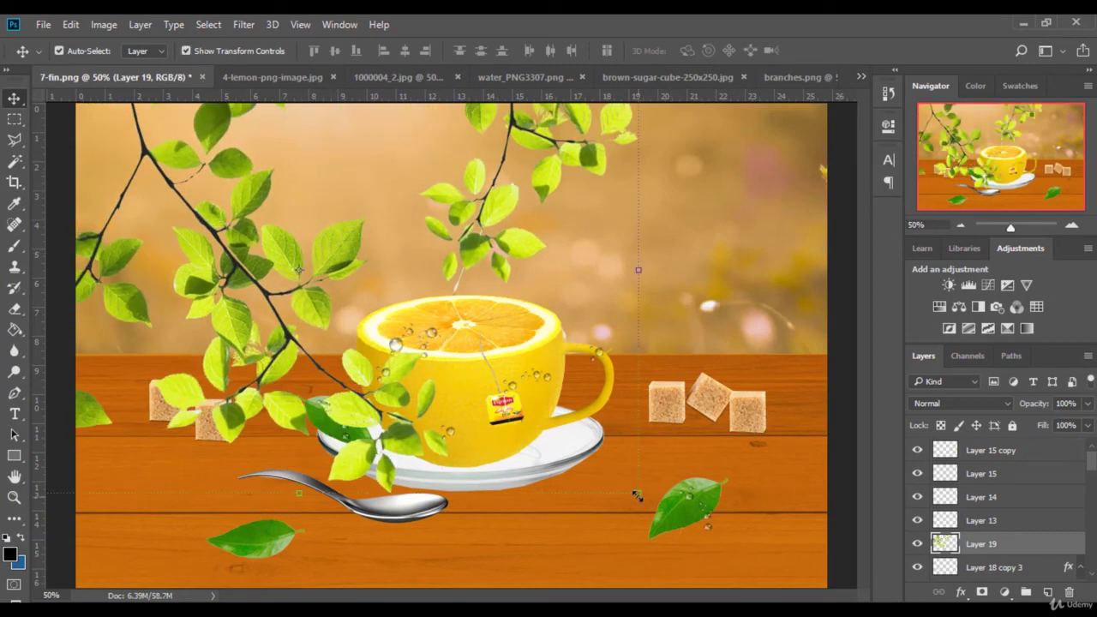
{"action": "left_click_drag", "start_coordinate": [636, 495], "coordinate": [283, 237]}
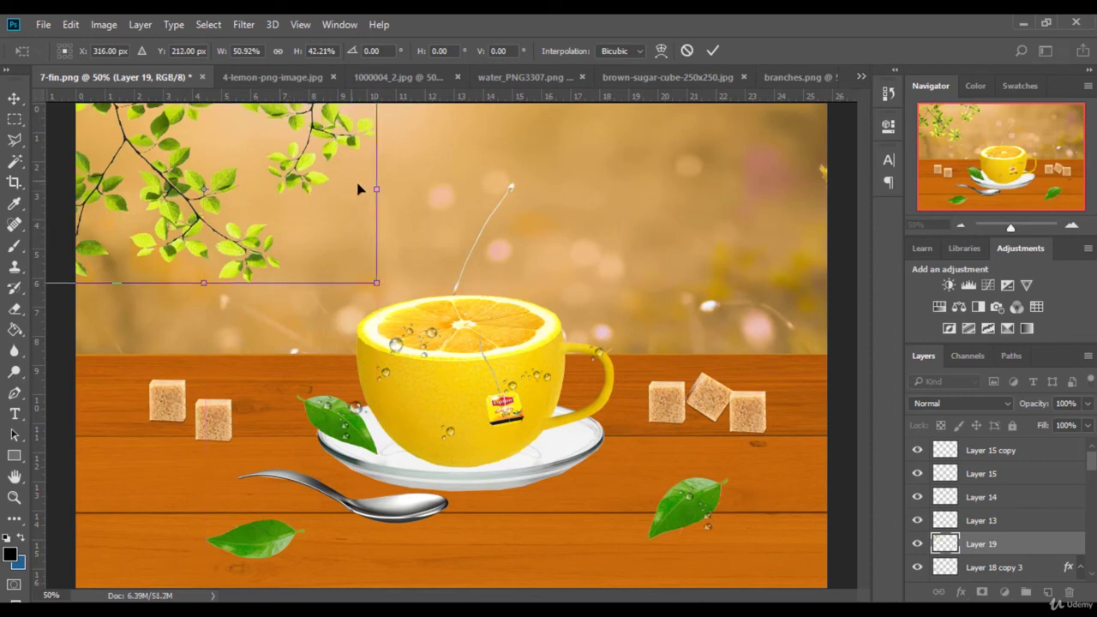
{"action": "left_click_drag", "start_coordinate": [376, 188], "coordinate": [322, 196]}
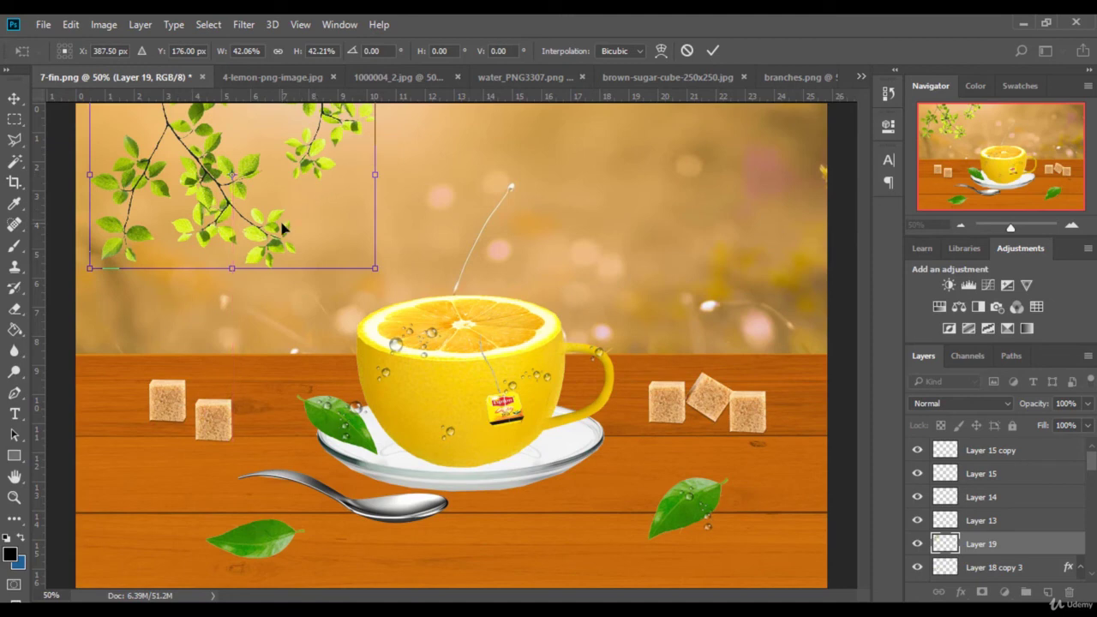
{"action": "left_click_drag", "start_coordinate": [234, 268], "coordinate": [234, 250]}
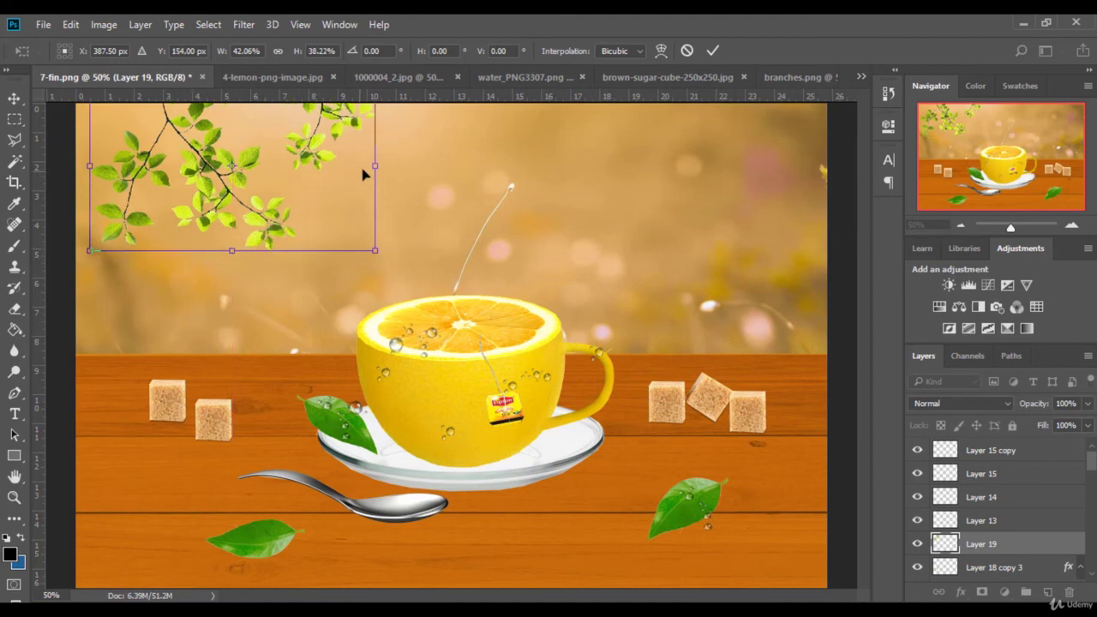
{"action": "left_click_drag", "start_coordinate": [365, 167], "coordinate": [336, 162]}
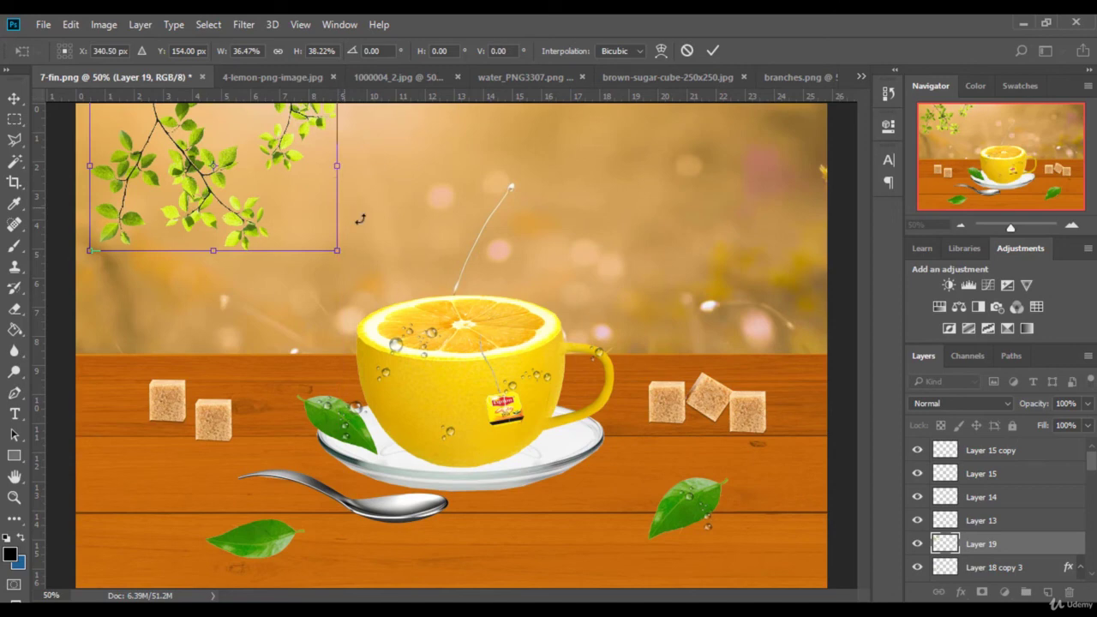
{"action": "left_click", "coordinate": [714, 51]}
{"action": "left_click", "coordinate": [197, 55]}
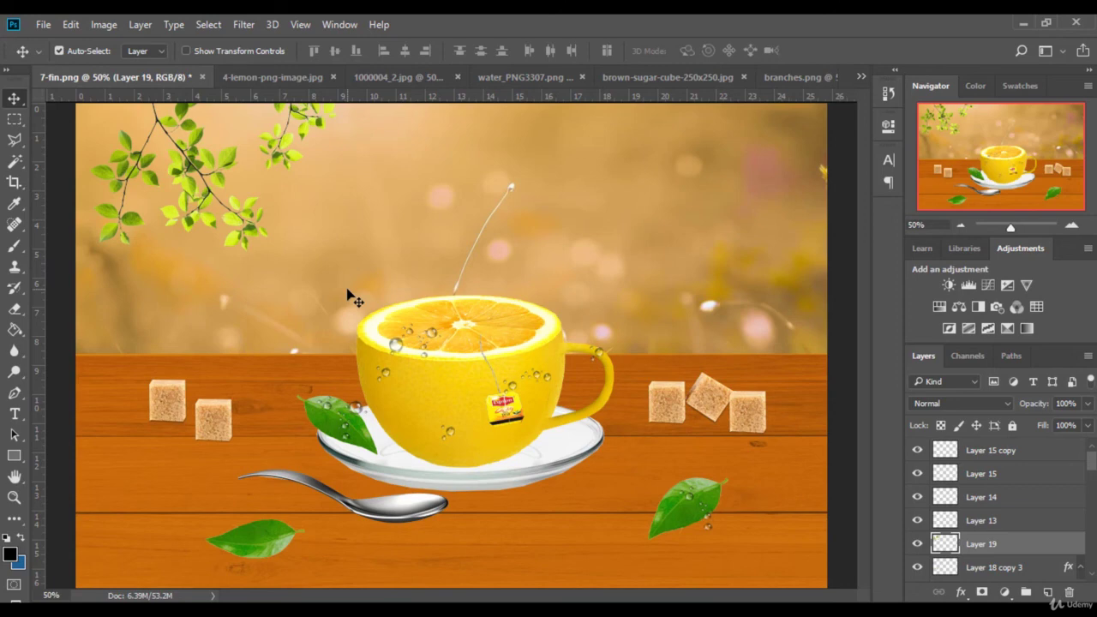
Draw a canvas-spanning rectangle above Layer 1, beneath the bokeh background.
{"action": "left_click", "coordinate": [693, 238]}
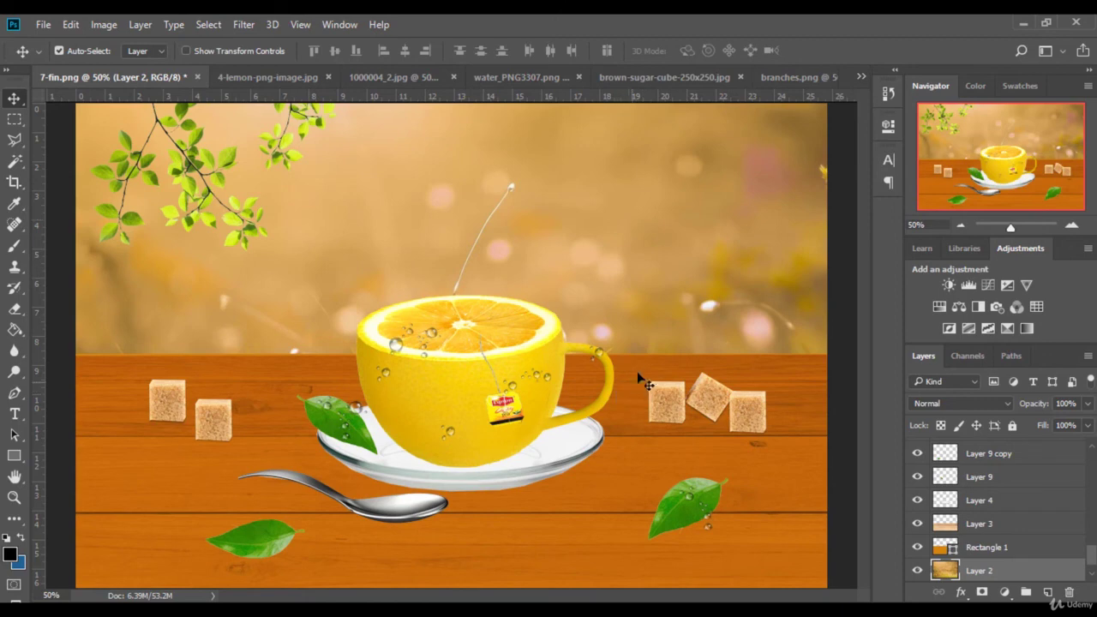
{"action": "scroll", "coordinate": [1039, 570], "scroll_direction": "down", "scroll_amount": 1}
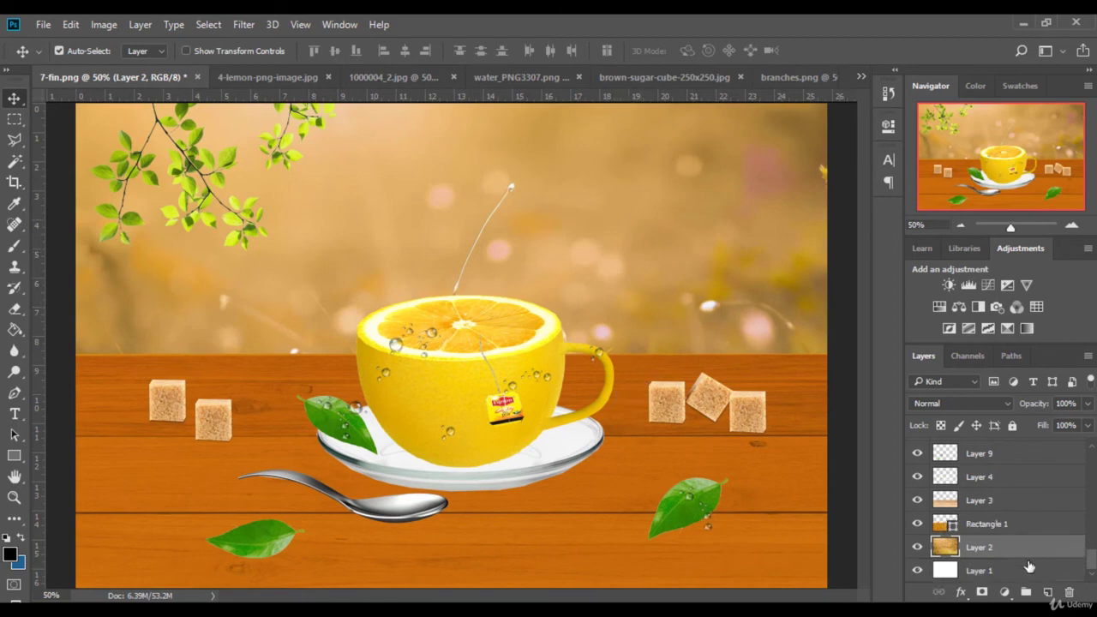
{"action": "left_click", "coordinate": [1019, 571]}
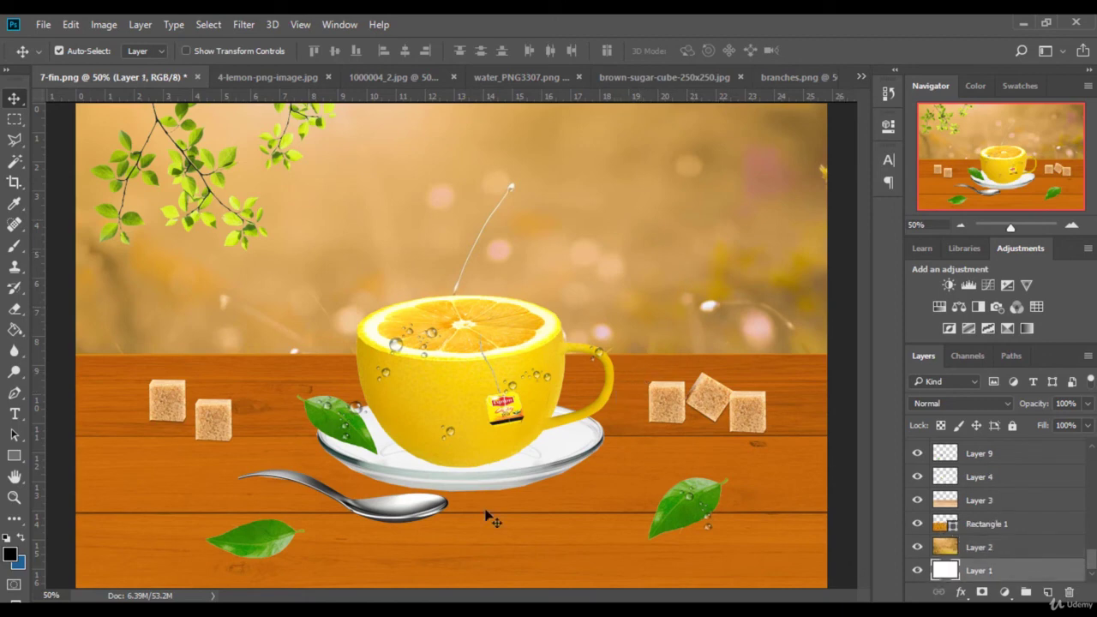
{"action": "left_click", "coordinate": [15, 455]}
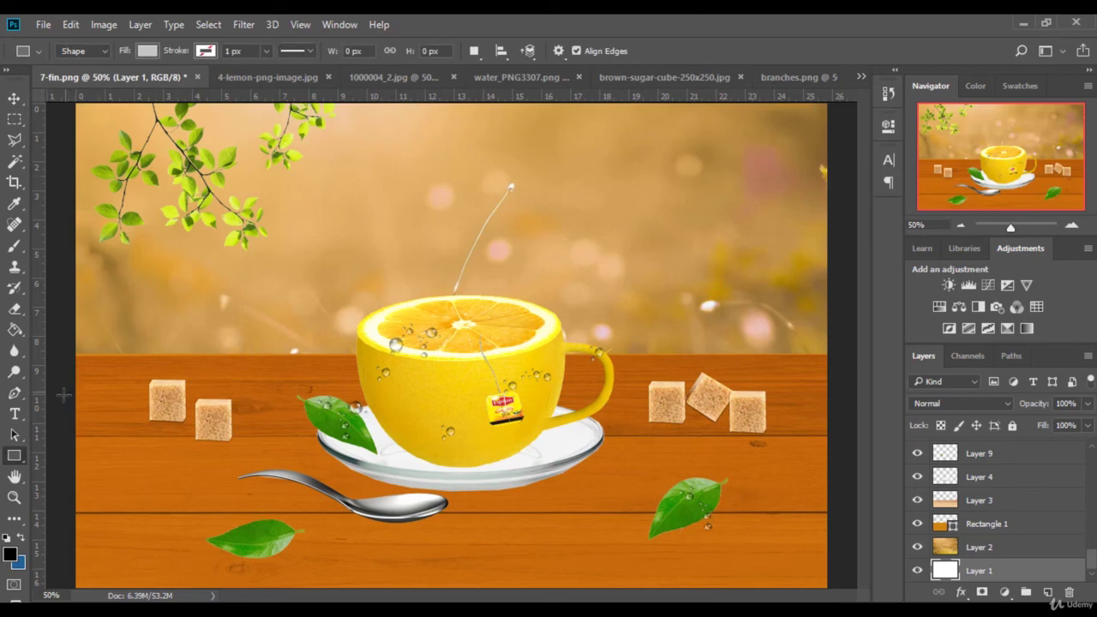
{"action": "left_click_drag", "start_coordinate": [62, 395], "coordinate": [845, 105]}
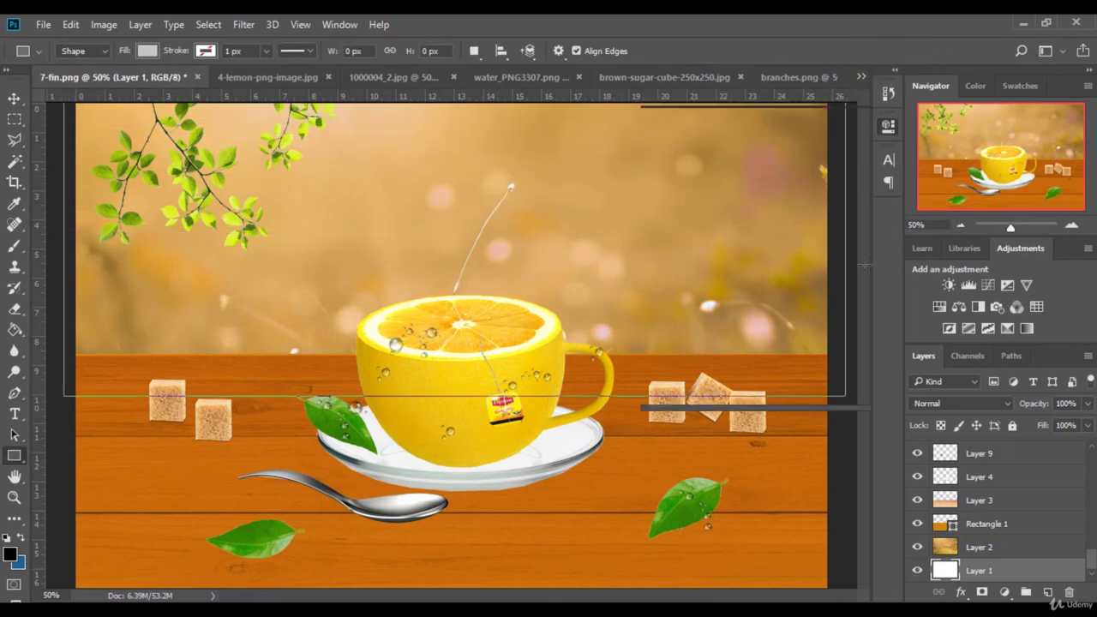
{"action": "left_click_drag", "start_coordinate": [866, 265], "coordinate": [866, 266]}
{"action": "left_click", "coordinate": [848, 123]}
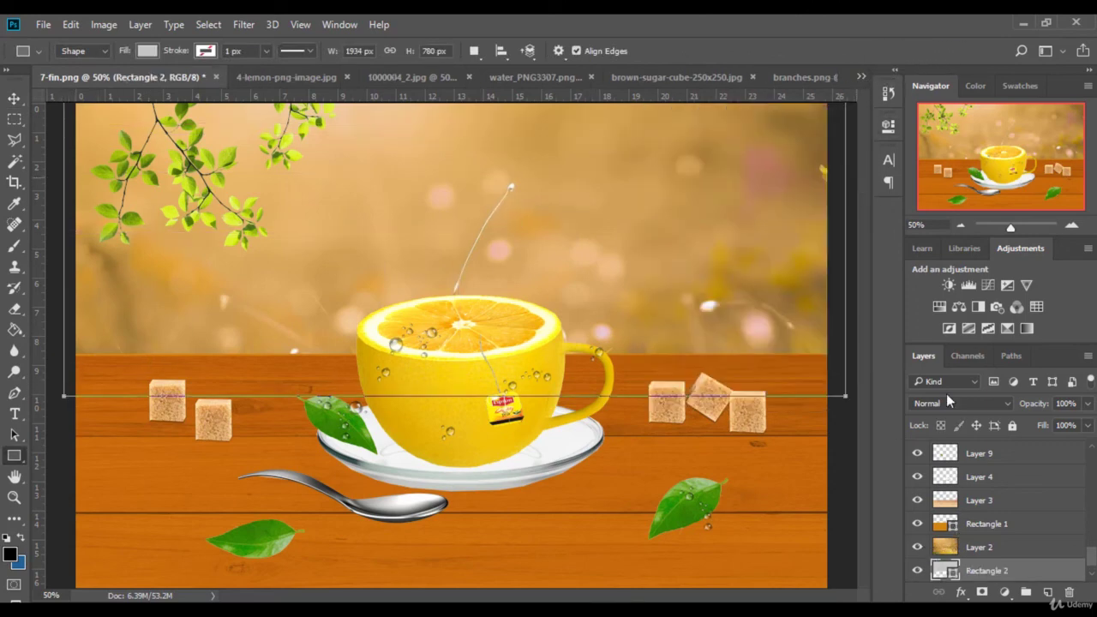
Fill the rectangle with the wooden table's orange #c2650a, keeping Normal blending after trying Darken.
{"action": "left_click", "coordinate": [918, 547]}
{"action": "left_click", "coordinate": [919, 548]}
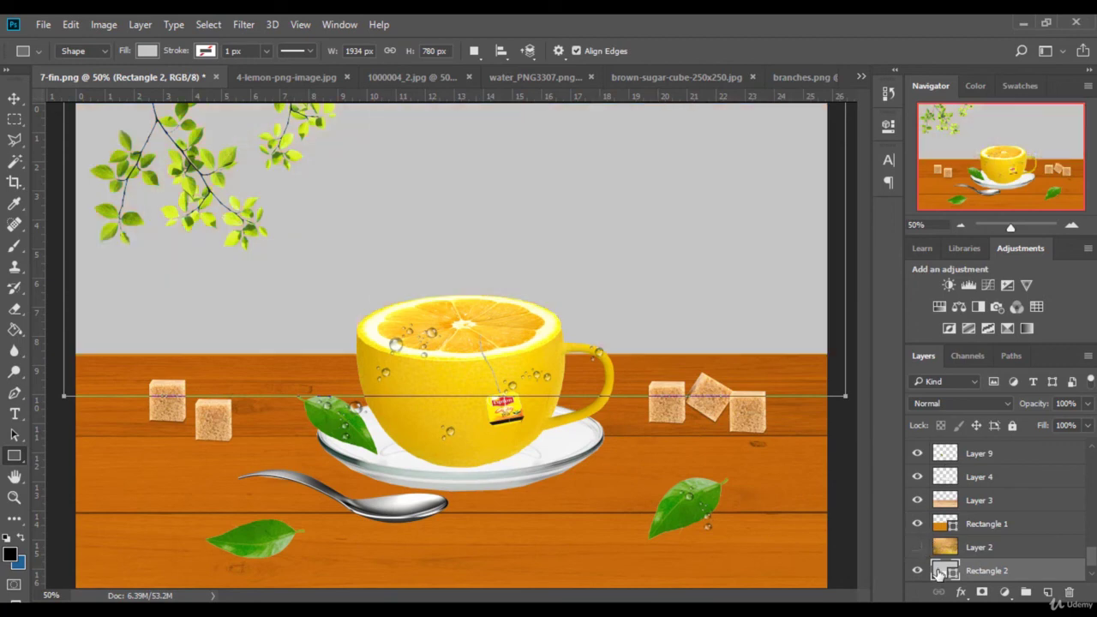
{"action": "double_click", "coordinate": [938, 572]}
{"action": "left_click", "coordinate": [598, 480]}
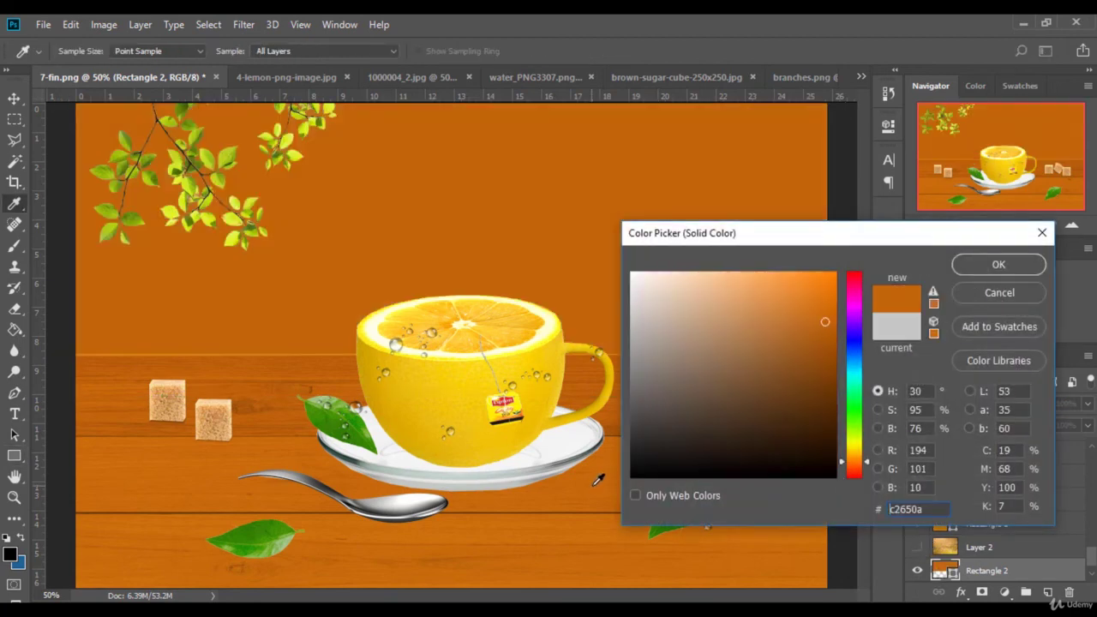
{"action": "left_click", "coordinate": [998, 264]}
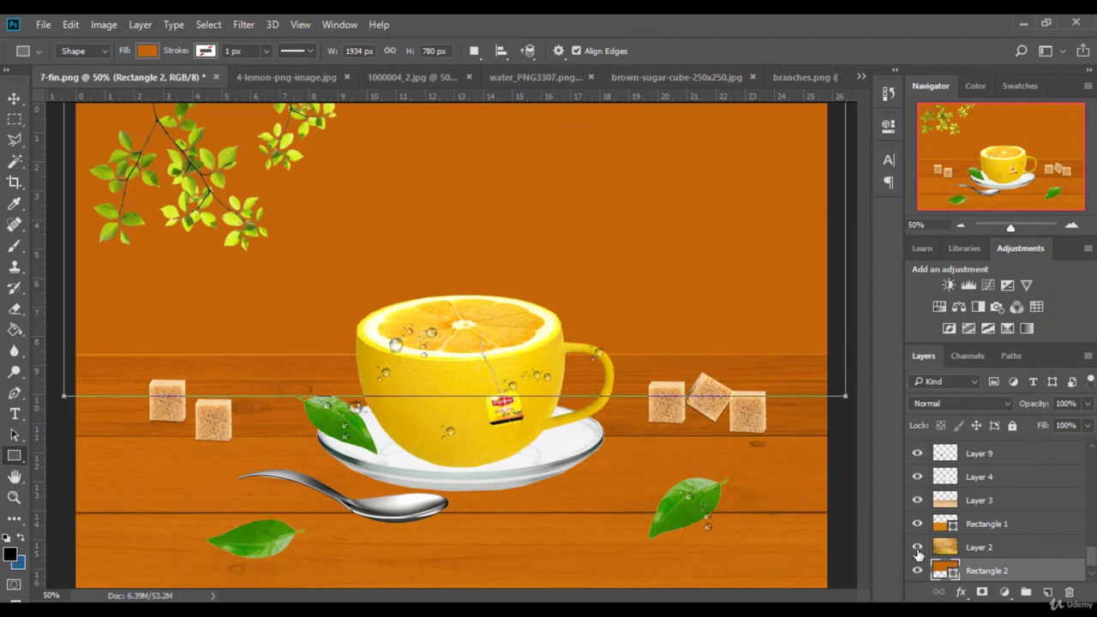
{"action": "left_click", "coordinate": [918, 548]}
{"action": "left_click", "coordinate": [967, 403]}
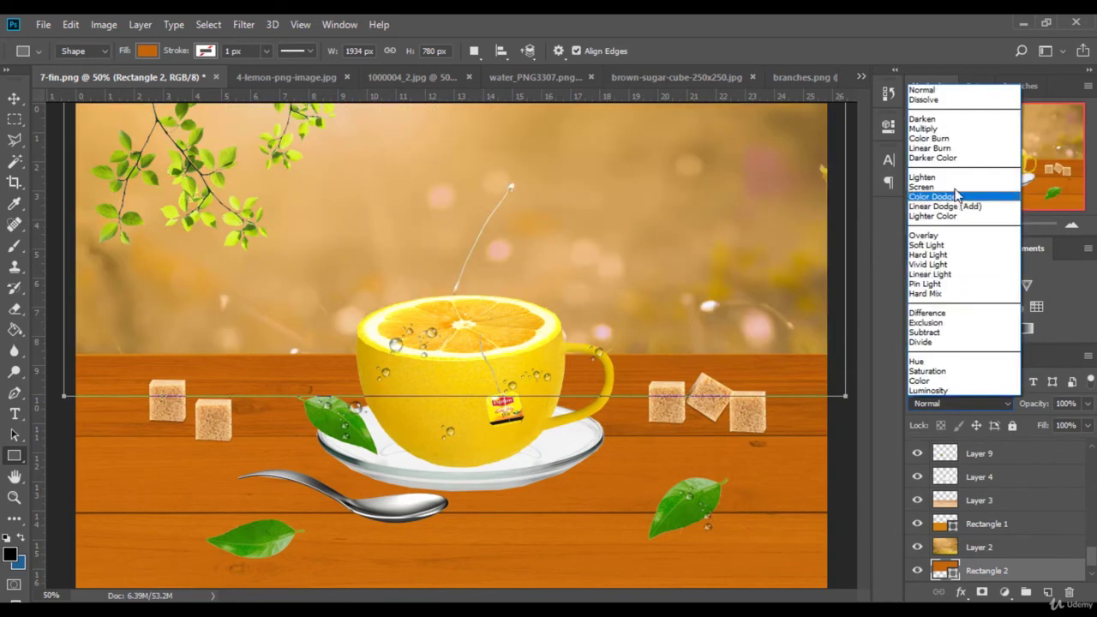
{"action": "left_click", "coordinate": [924, 115]}
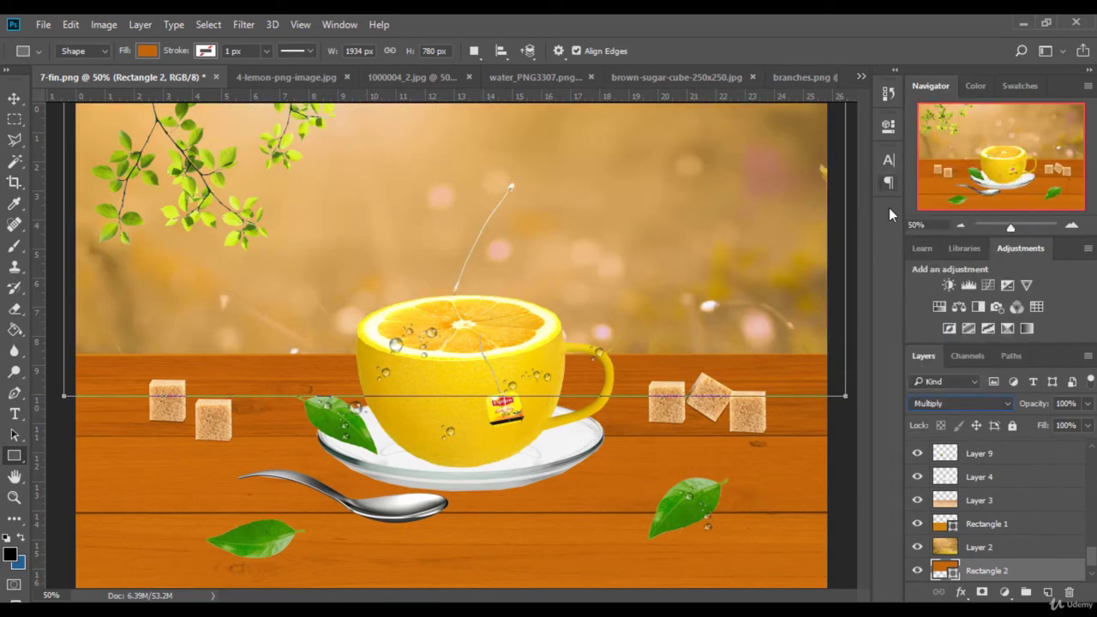
{"action": "left_click", "coordinate": [969, 407]}
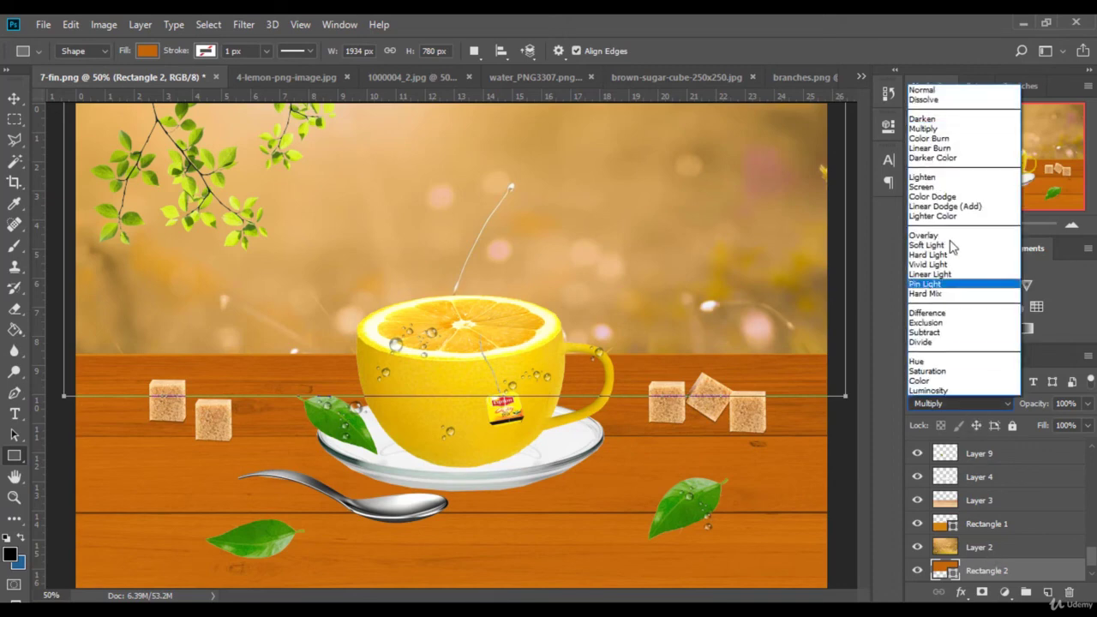
{"action": "left_click", "coordinate": [945, 96]}
Try blend modes from Multiply through Hue on the bokeh Layer 2.
{"action": "left_click", "coordinate": [1005, 549]}
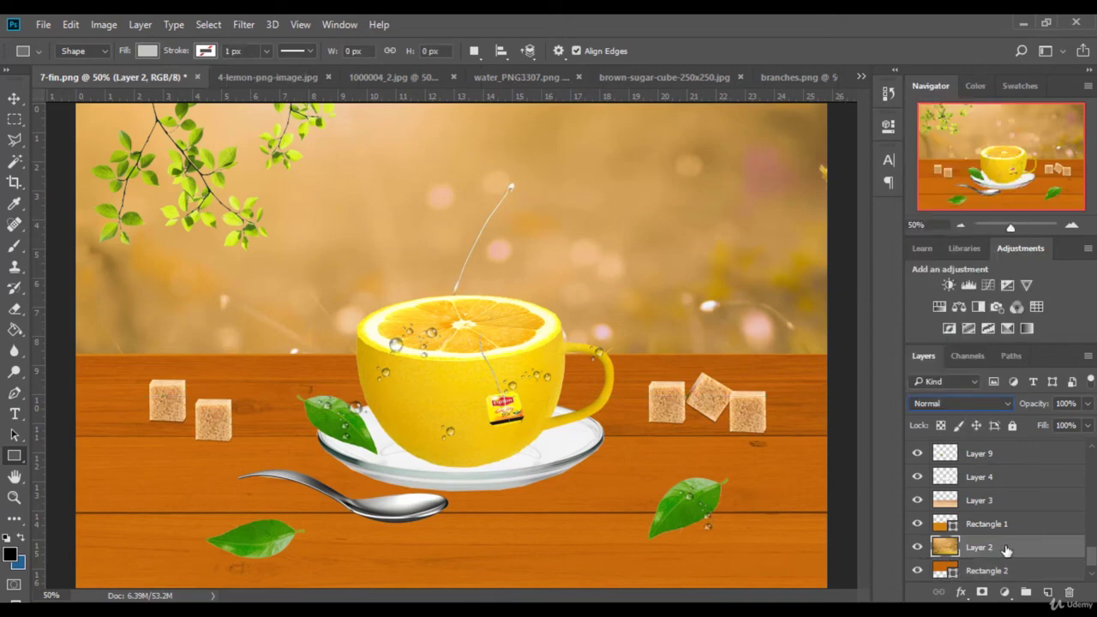
{"action": "left_click", "coordinate": [974, 402]}
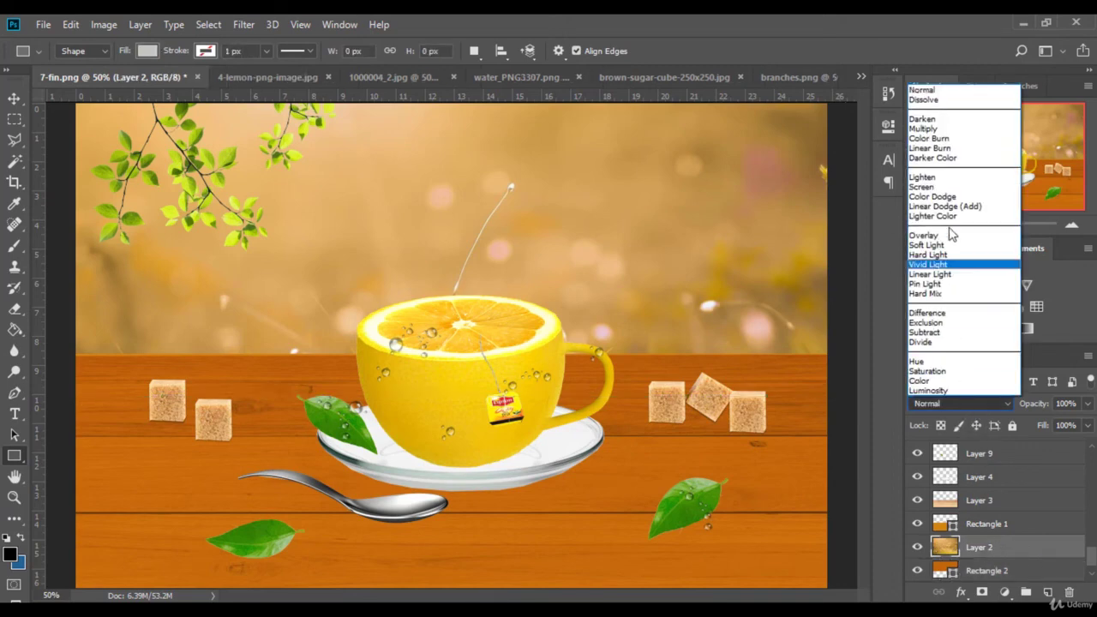
{"action": "left_click", "coordinate": [925, 123]}
{"action": "key", "text": "Down"}
{"action": "key", "text": "Down"}
{"action": "key", "text": "Down"}
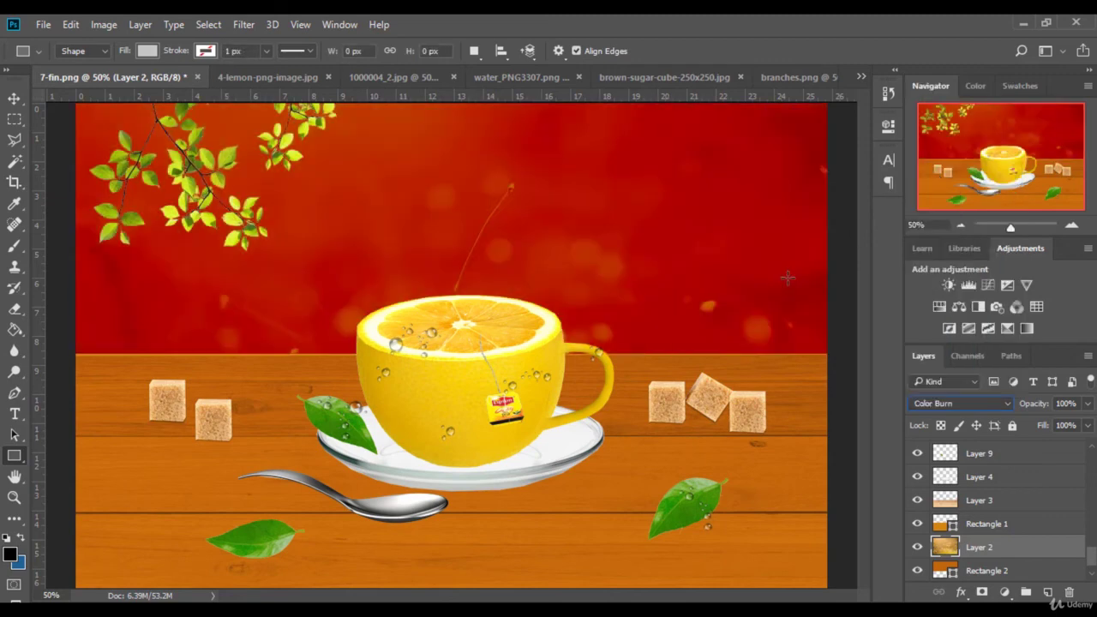
{"action": "key", "text": "Down"}
{"action": "key", "text": "Down"}
{"action": "key", "text": "Down"}
{"action": "key", "text": "Down"}
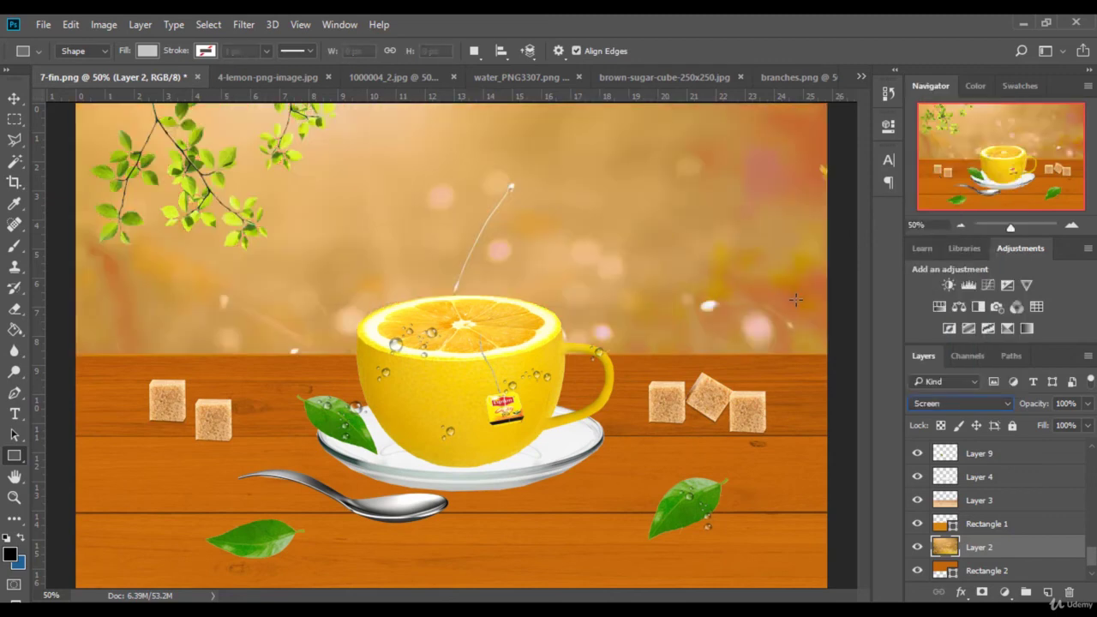
{"action": "key", "text": "Down"}
{"action": "key", "text": "Down"}
{"action": "key", "text": "Down"}
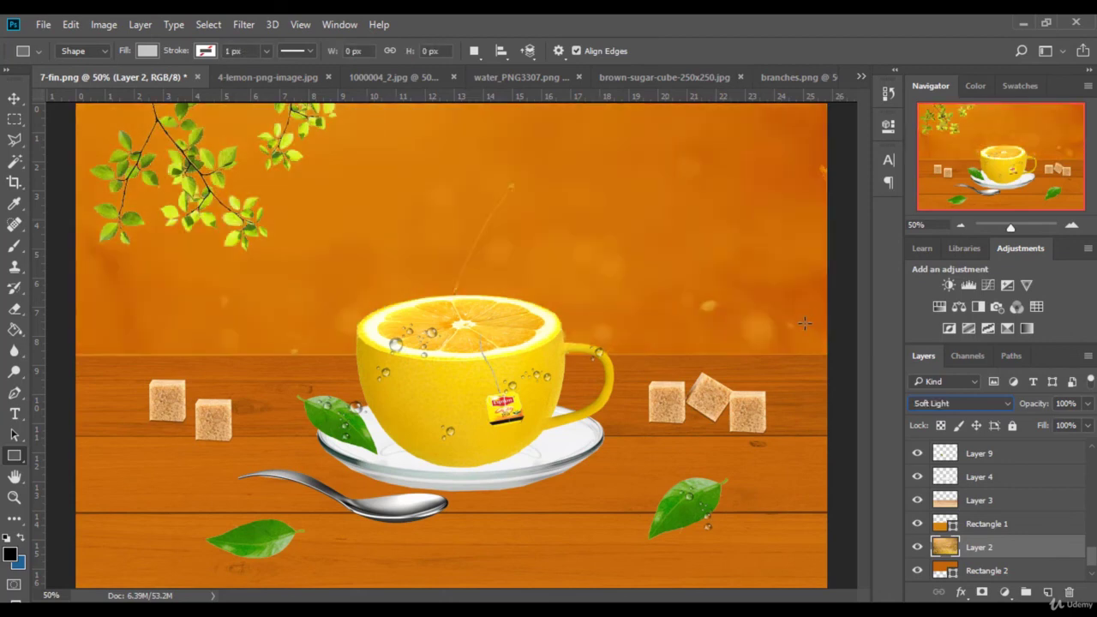
{"action": "key", "text": "Down"}
{"action": "key", "text": "Down"}
{"action": "key", "text": "Down"}
{"action": "key", "text": "Down"}
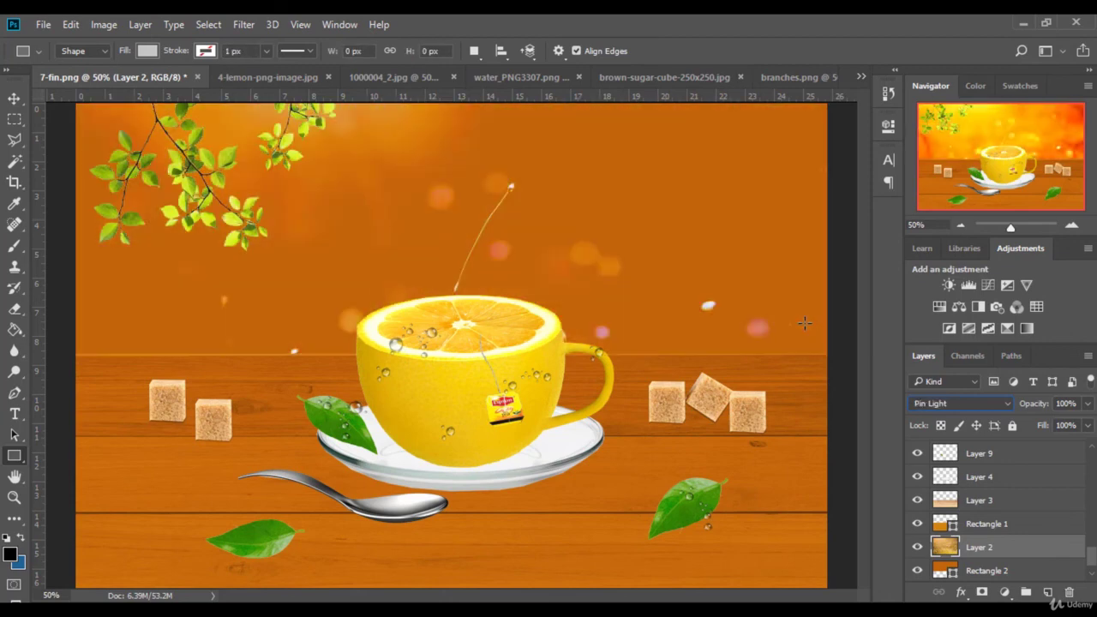
{"action": "key", "text": "Down"}
{"action": "key", "text": "Down"}
{"action": "key", "text": "Down"}
{"action": "key", "text": "Down"}
{"action": "key", "text": "Down"}
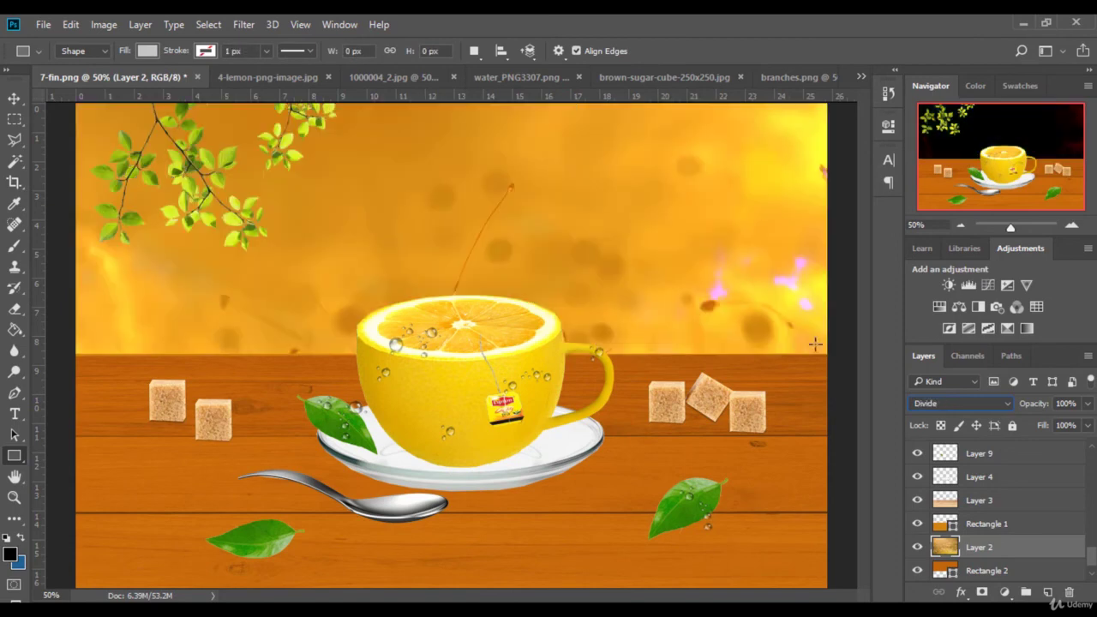
{"action": "key", "text": "Down"}
Return Layer 2 to Normal blending and set its opacity to 70%.
{"action": "left_click", "coordinate": [981, 402]}
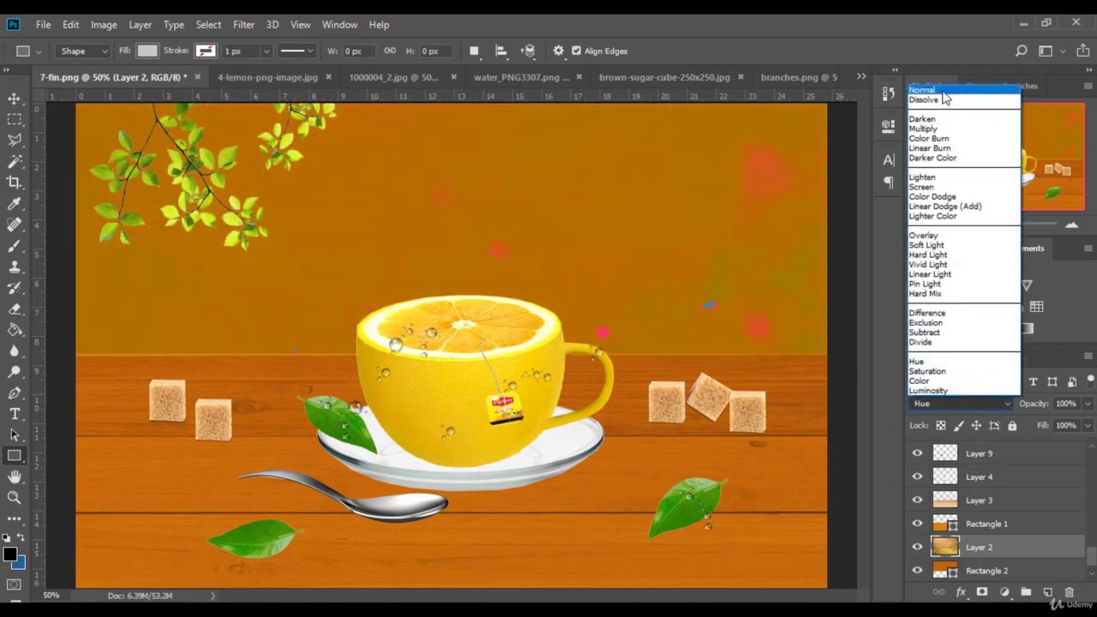
{"action": "left_click", "coordinate": [935, 88]}
{"action": "left_click", "coordinate": [1087, 403]}
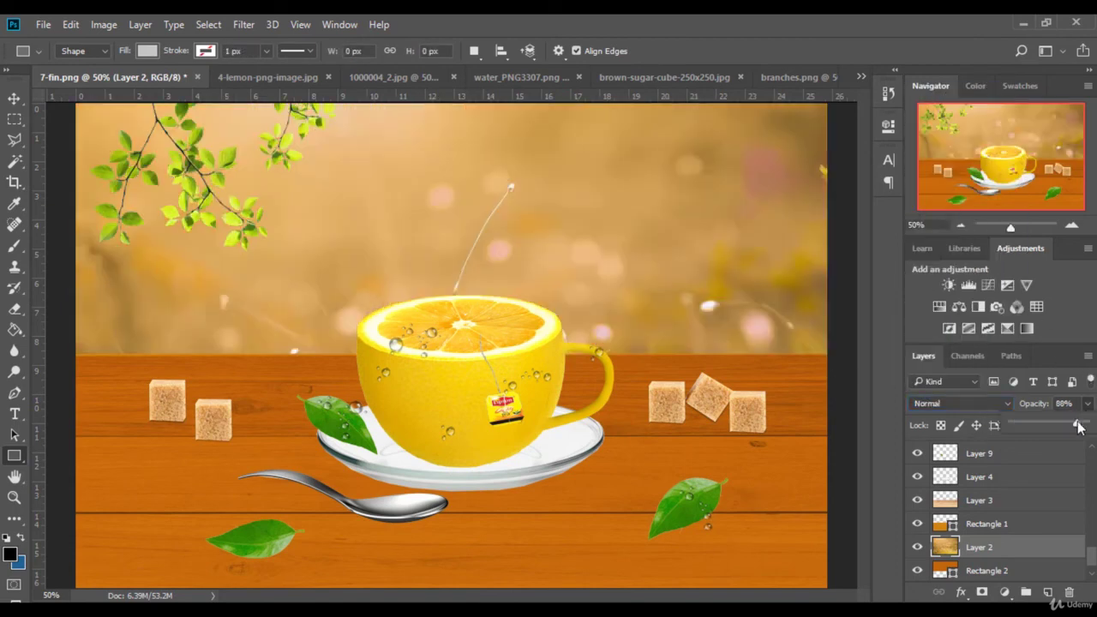
{"action": "left_click_drag", "start_coordinate": [1085, 426], "coordinate": [1062, 428]}
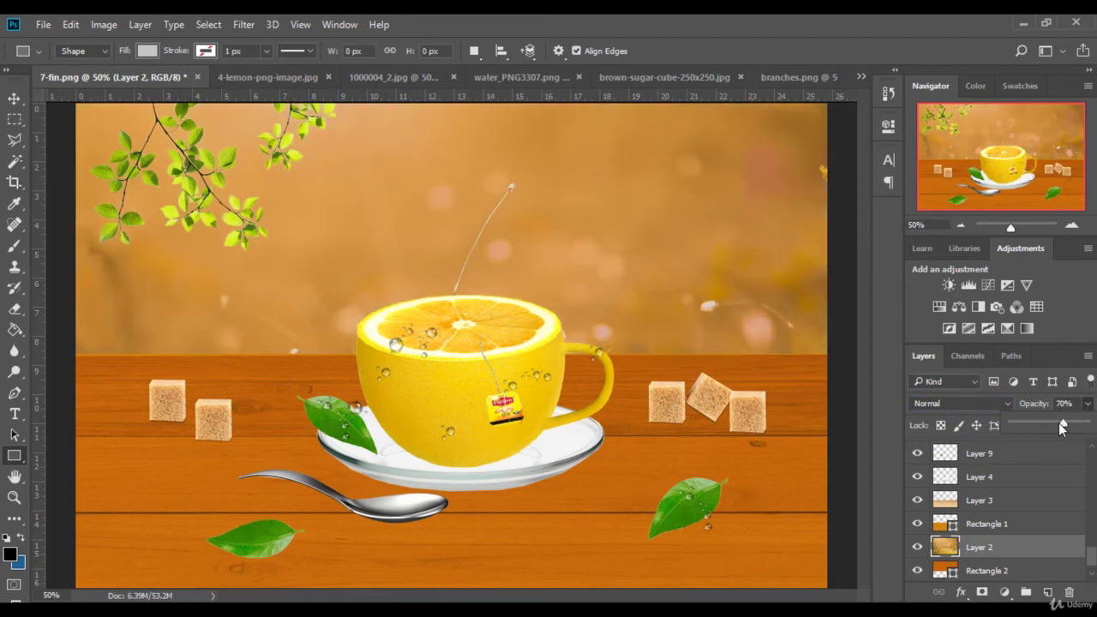